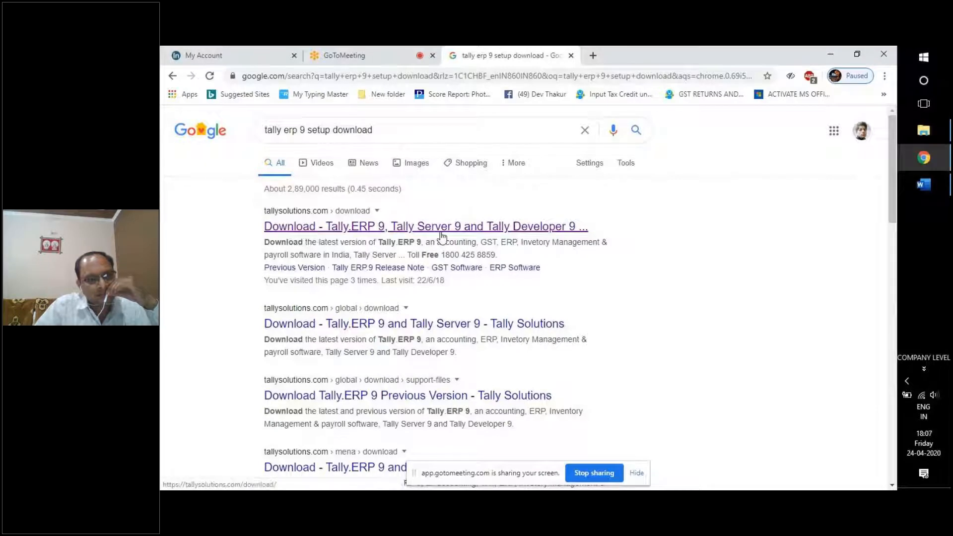
Open tallysolutions.com/download from the first Google result, then bring up the Tally training document in Word.
left_click(354, 231)
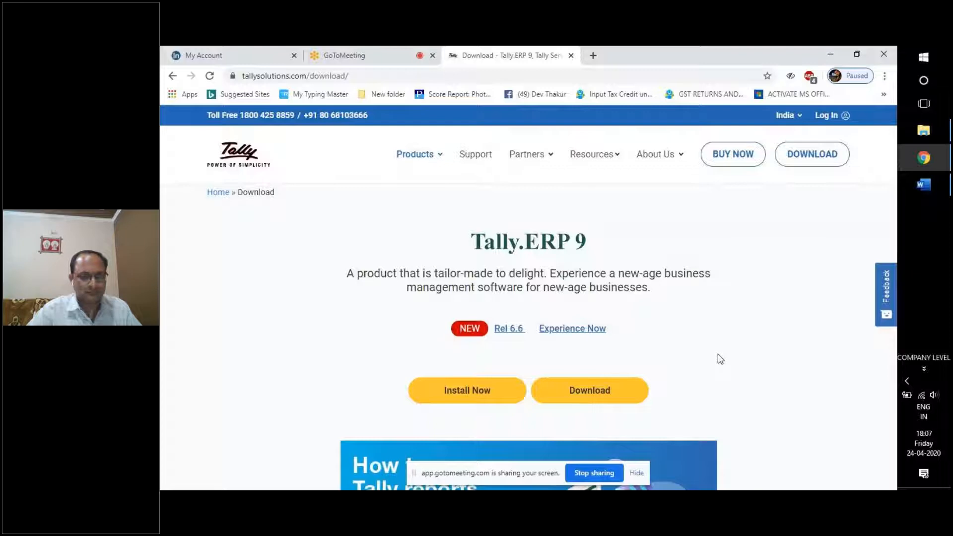
left_click_drag(477, 244, 546, 243)
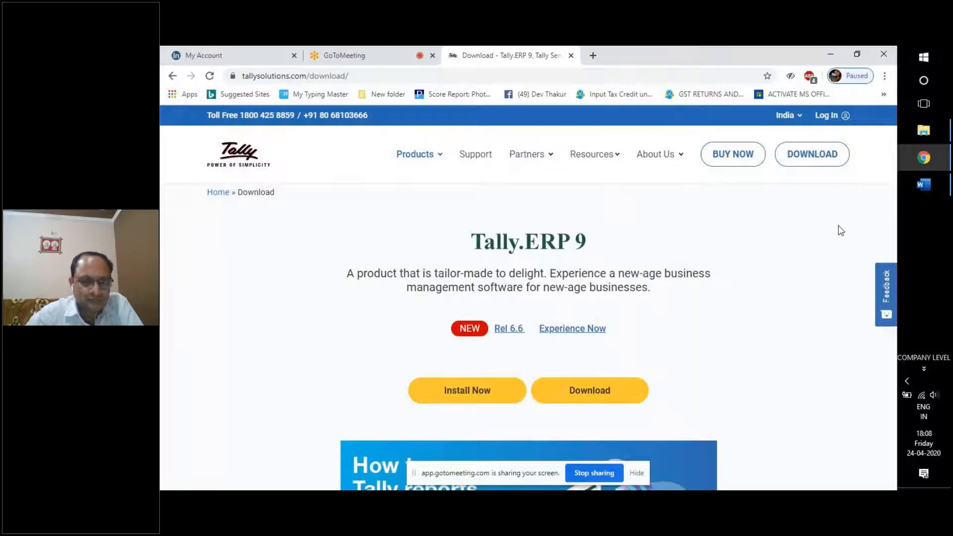
left_click(923, 184)
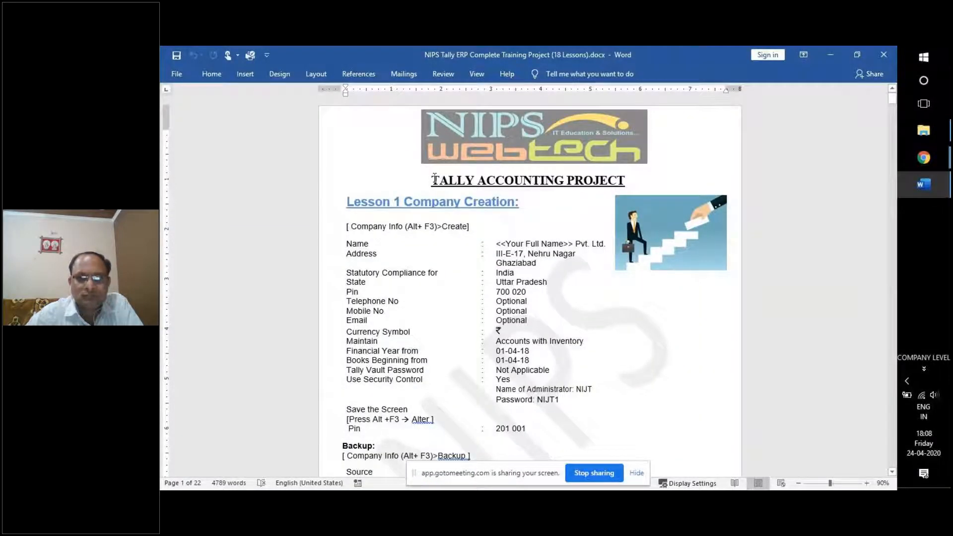
left_click_drag(444, 180, 624, 181)
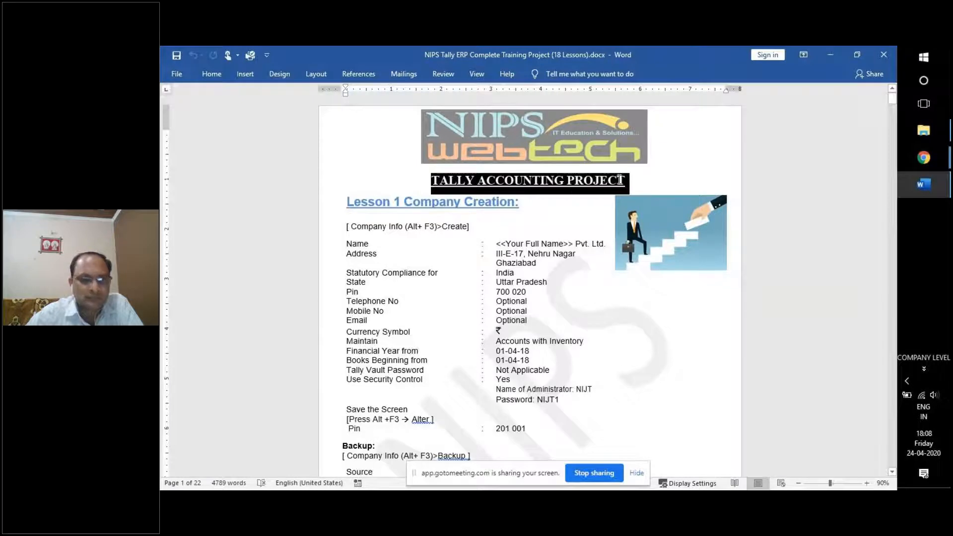
left_click(447, 203)
scroll(450, 209, "down", 12)
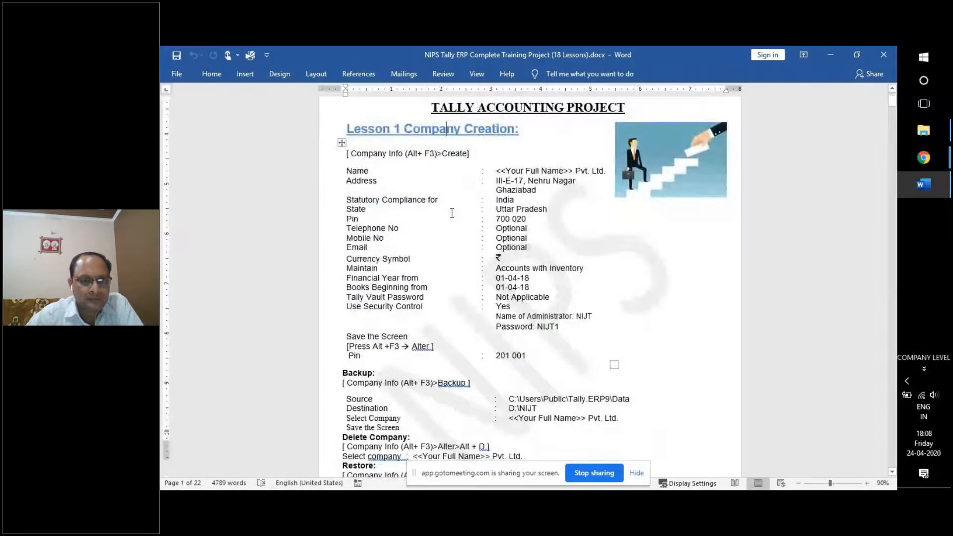
scroll(453, 217, "down", 5)
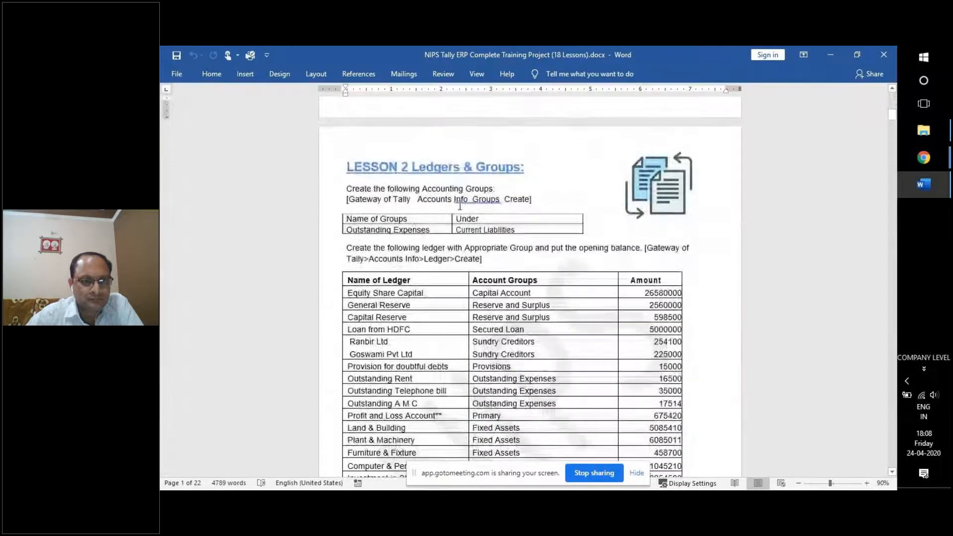
scroll(462, 226, "down", 2)
scroll(467, 229, "up", 10)
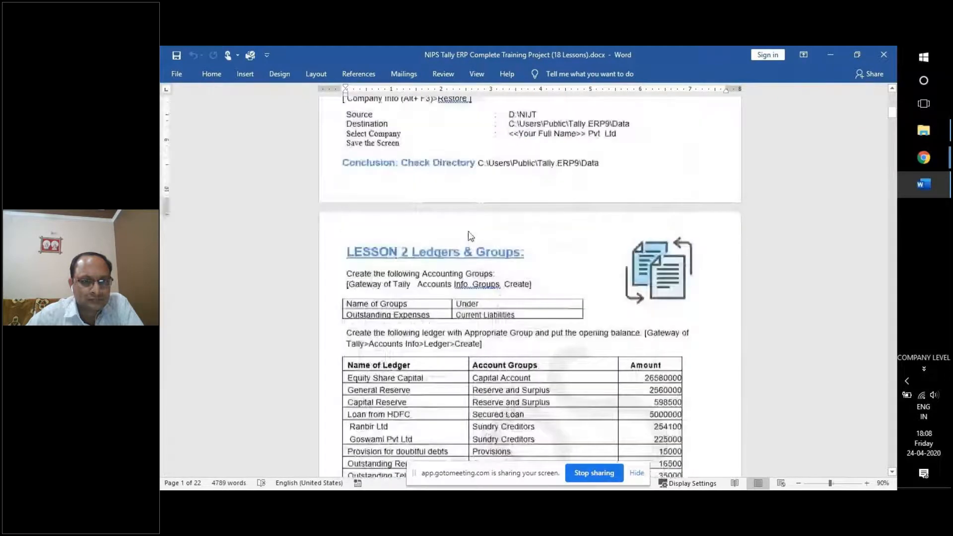
scroll(469, 232, "up", 8)
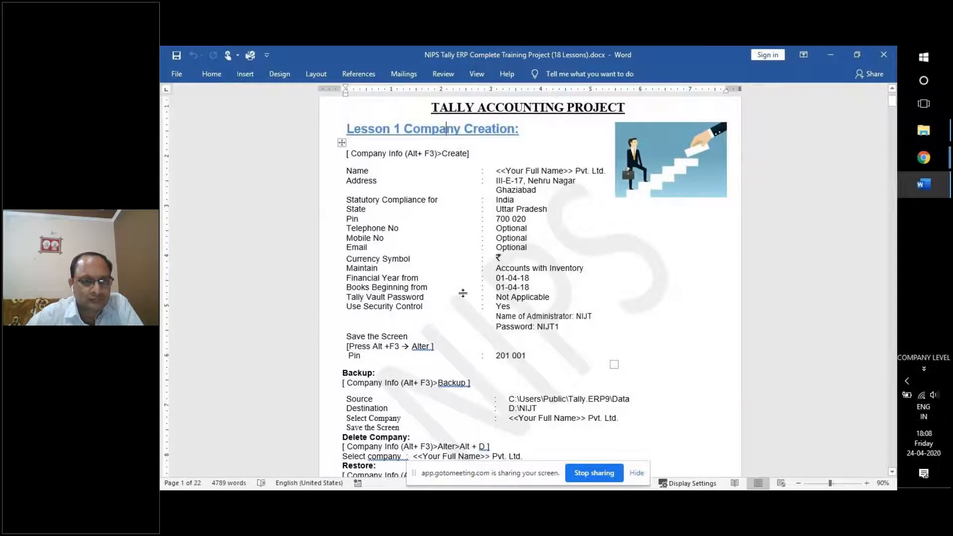
scroll(448, 326, "down", 2)
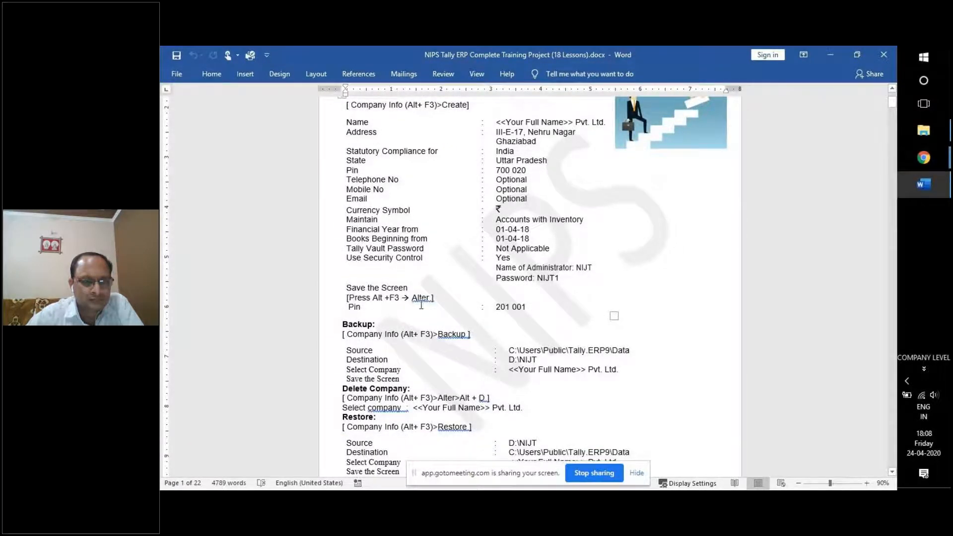
scroll(366, 307, "down", 1)
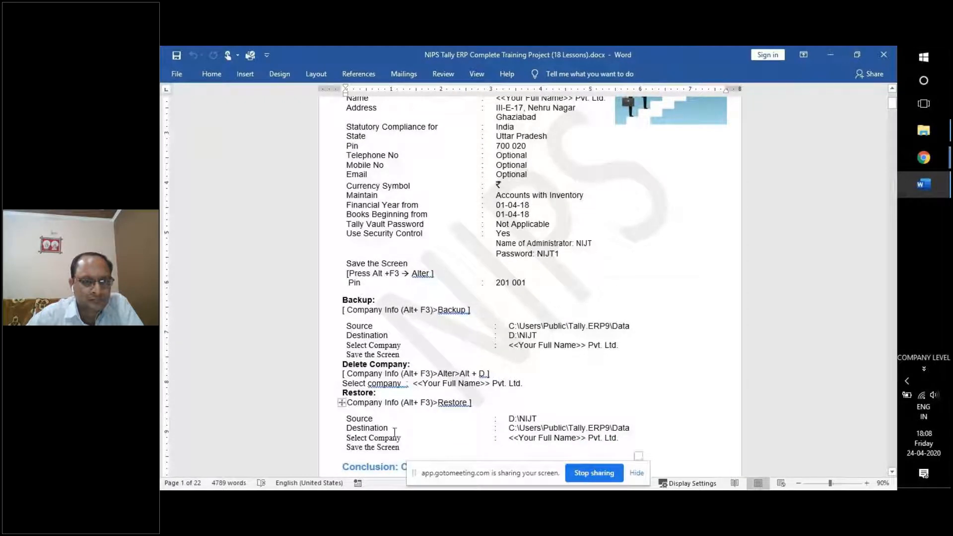
scroll(460, 383, "up", 2)
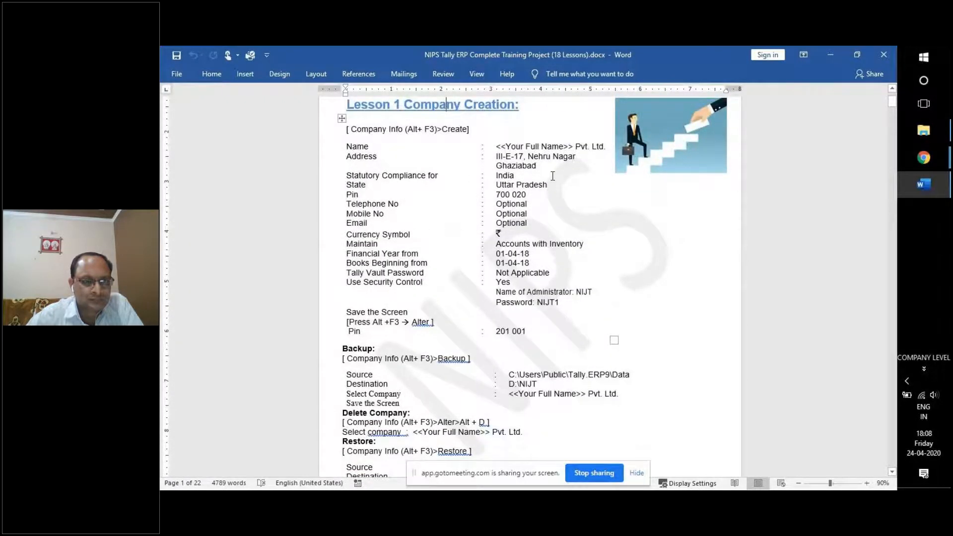
Minimize Word to the desktop and select the Tally.ERP 9 shortcut, dismissing its context menu.
key("super+d")
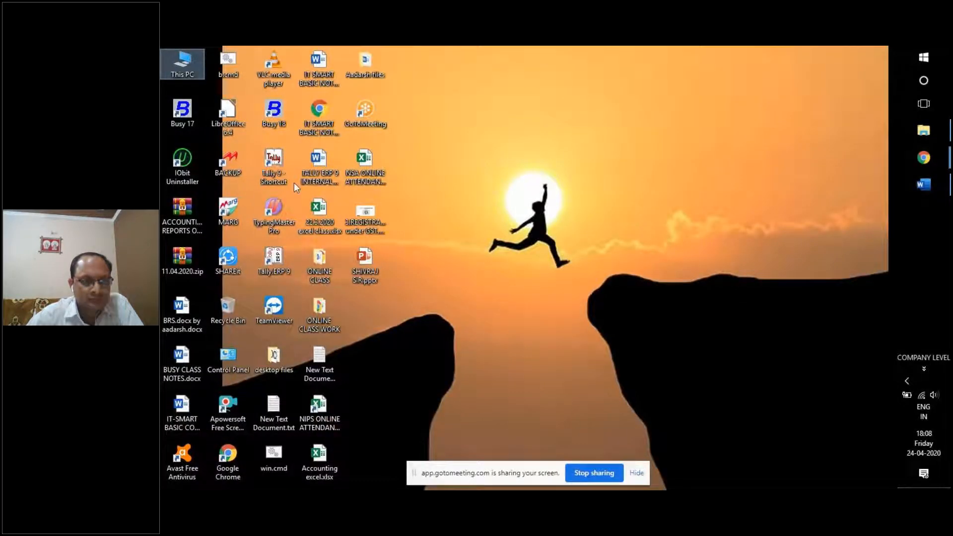
left_click(284, 273)
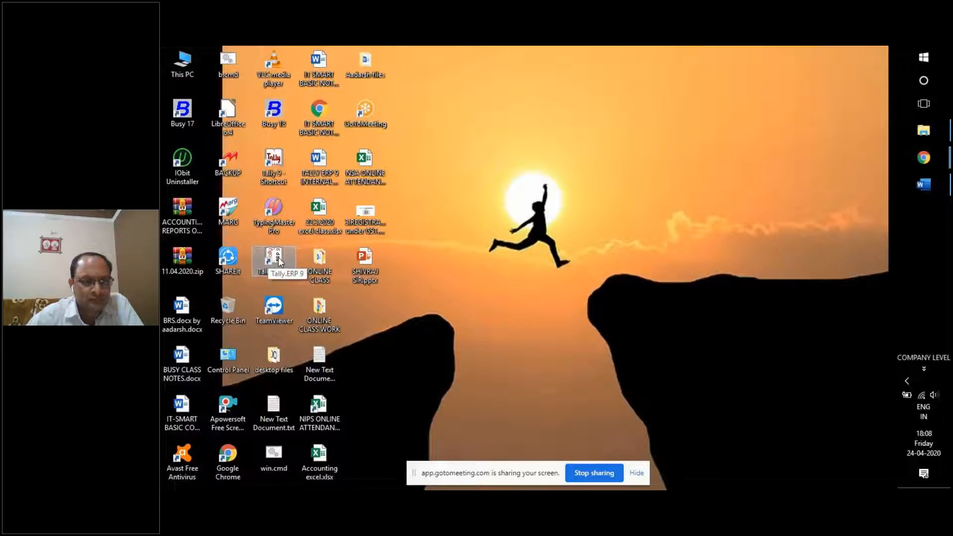
right_click(280, 259)
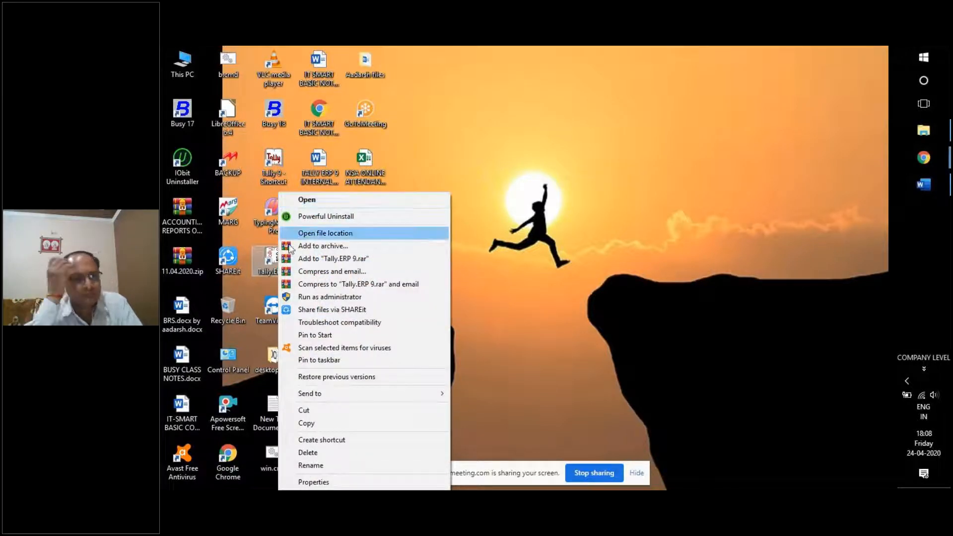
left_click(271, 259)
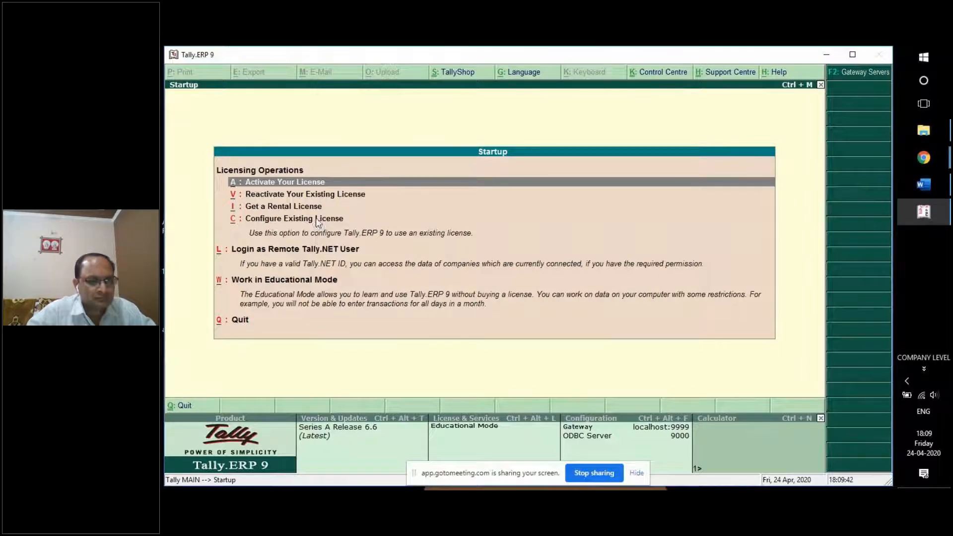
Choose 'Work in Educational Mode' and confirm to reach the Company Login prompt.
left_click(271, 281)
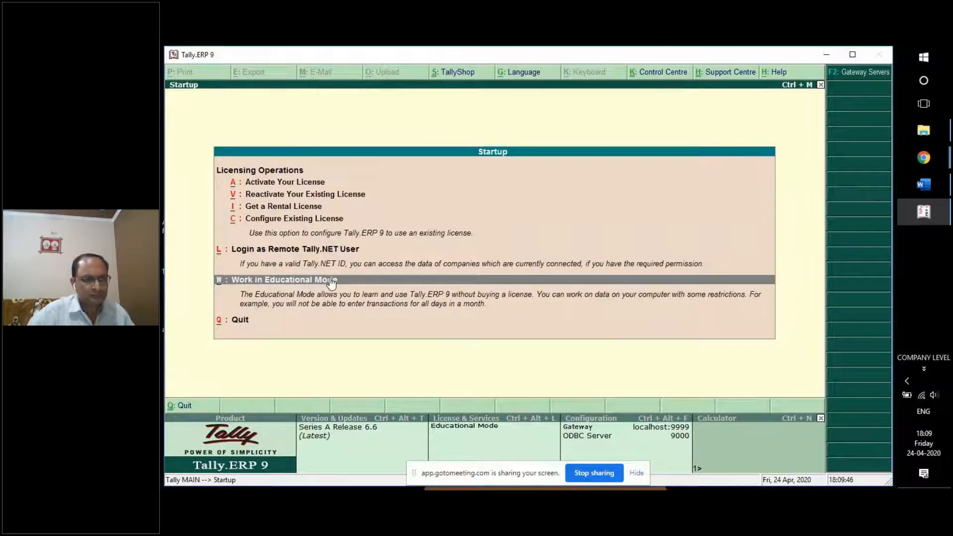
key("Return")
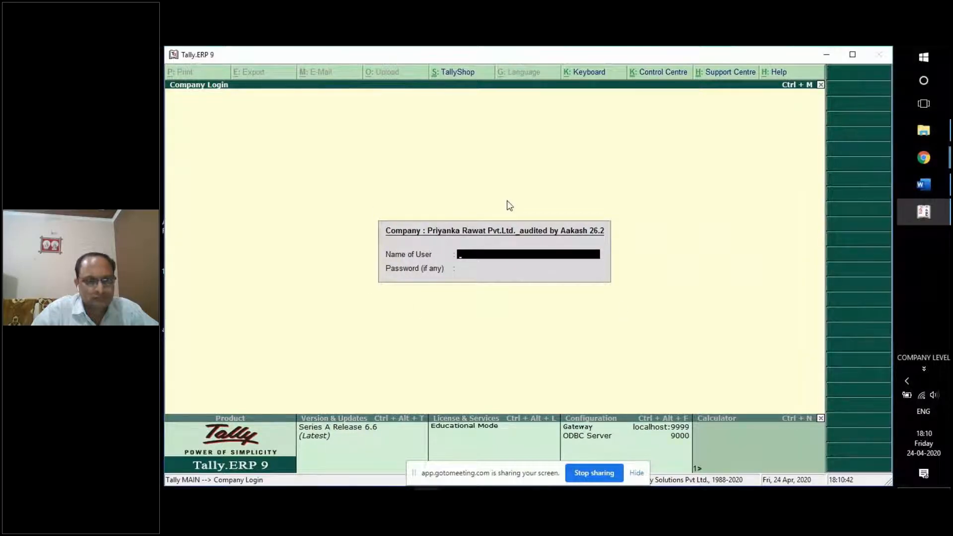
Submit the Company Login to enter the Gateway of Tally.
key("Return")
key("Return")
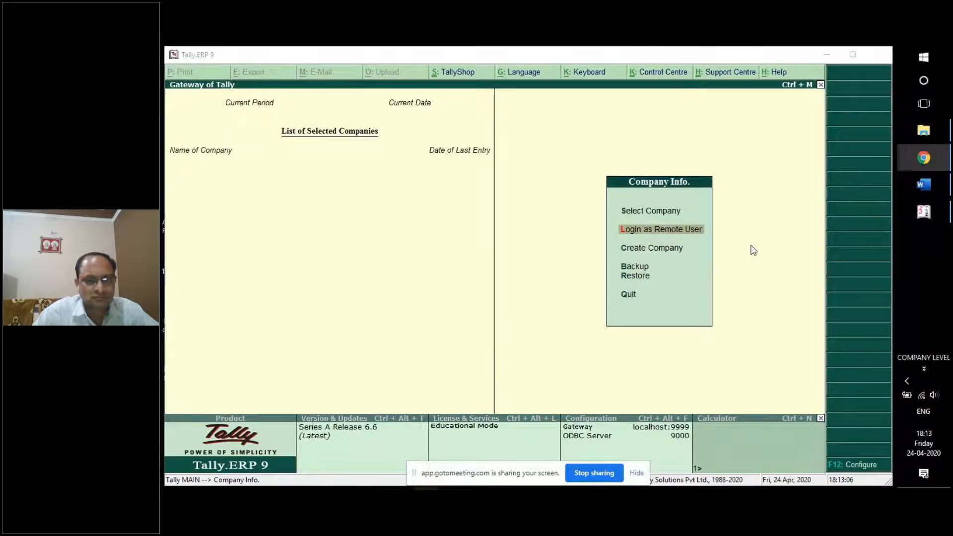
Bring the Tally window forward on the Company Info menu at Create Company.
left_click(677, 251)
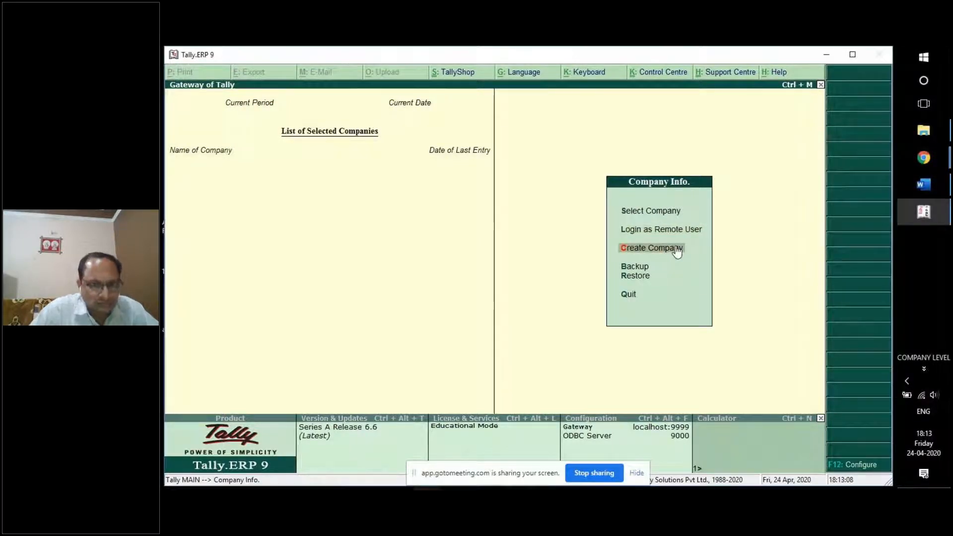
Create a new company named with the owner's name plus 'Pvt Ltd (24.4.2020)'.
left_click(677, 248)
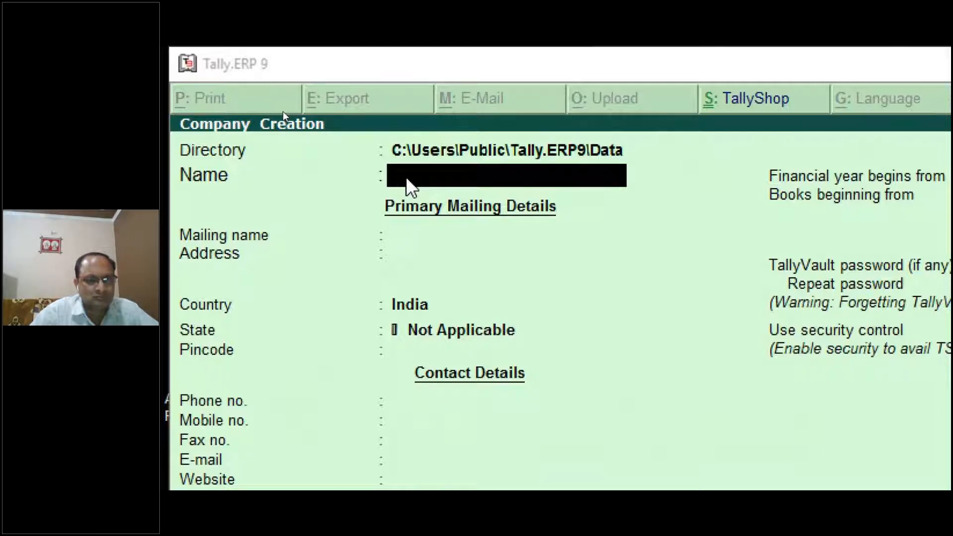
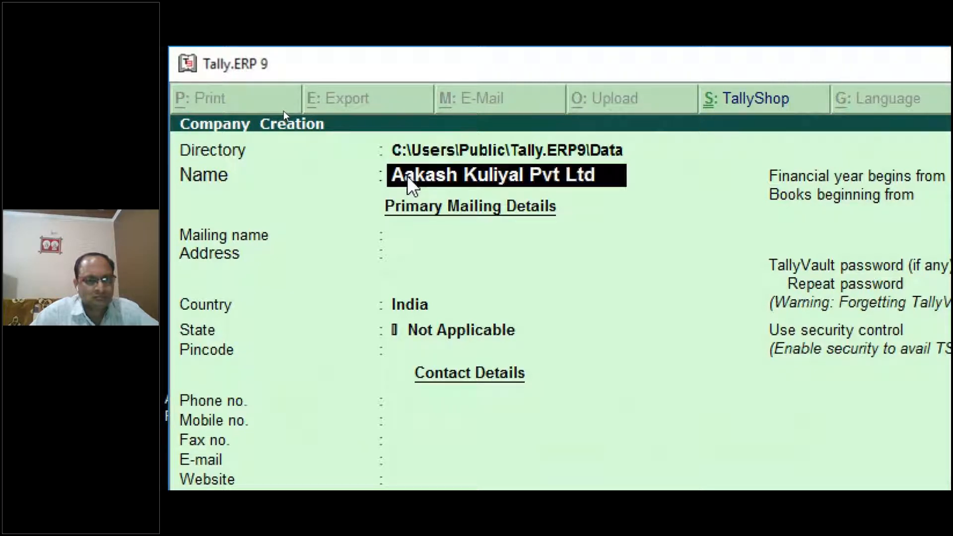
type(" (")
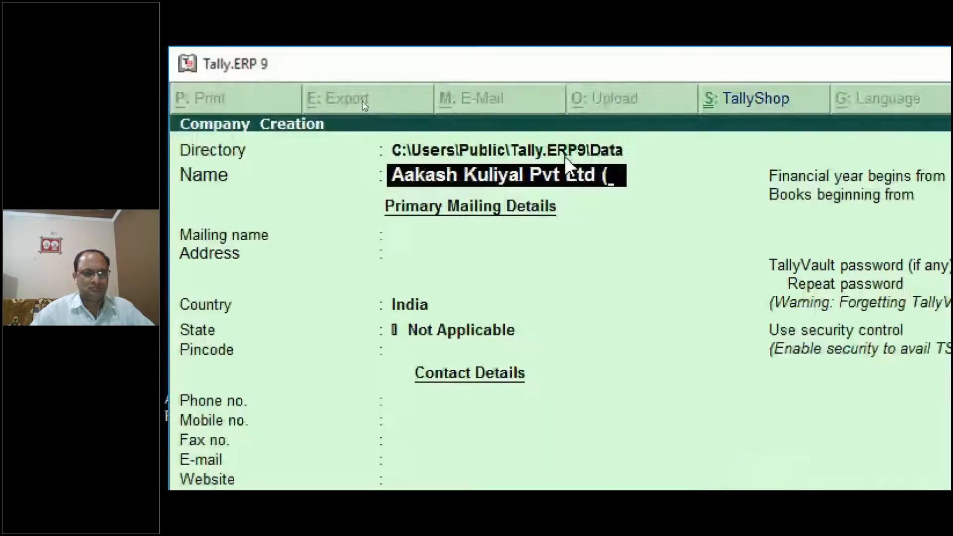
type("24.4.20")
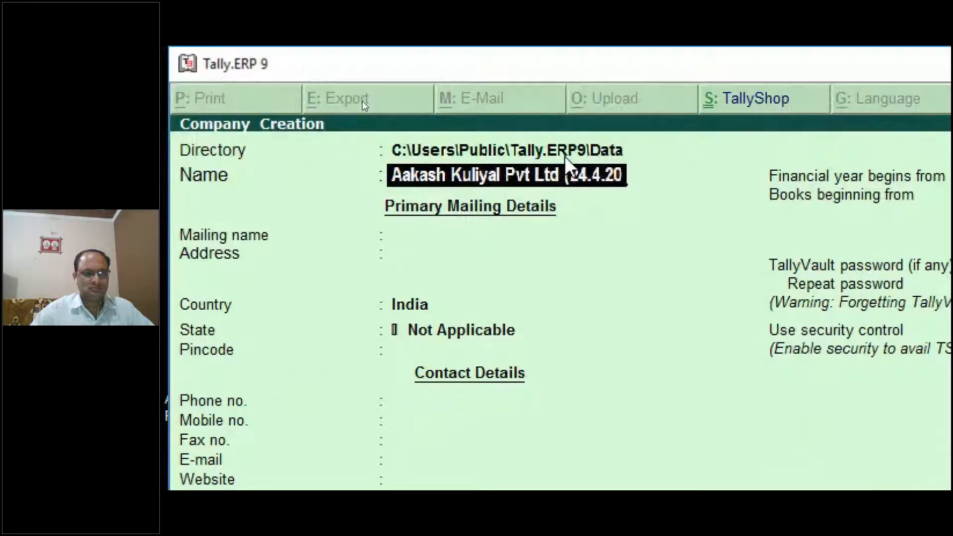
type("20)")
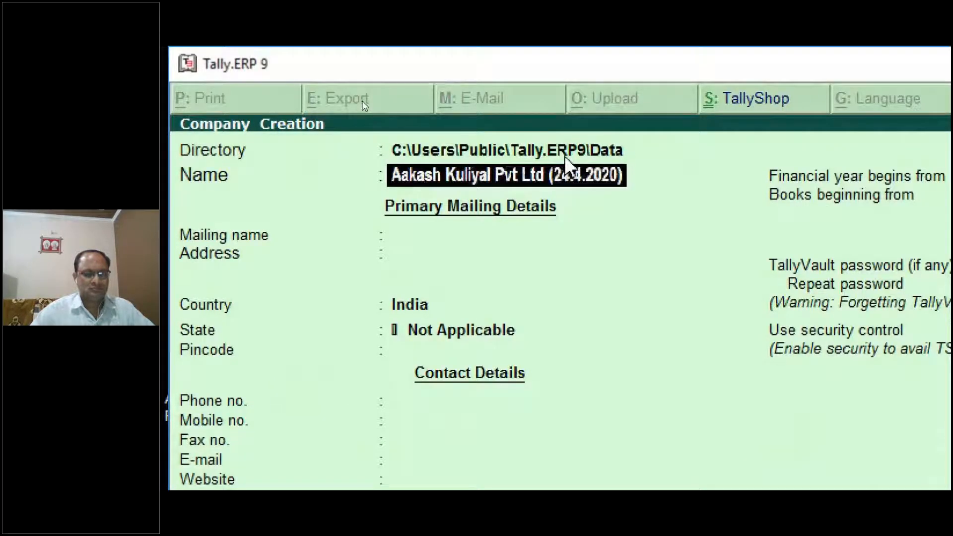
key("Return")
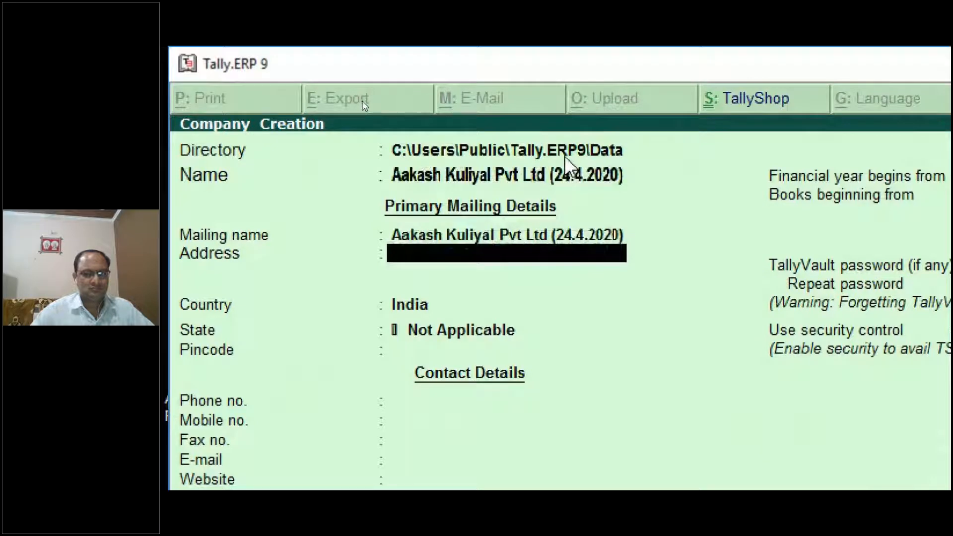
Enter the company's address, set mailing name AKPL and accept India as the country.
type("Pratap Vihar Ghaziabad")
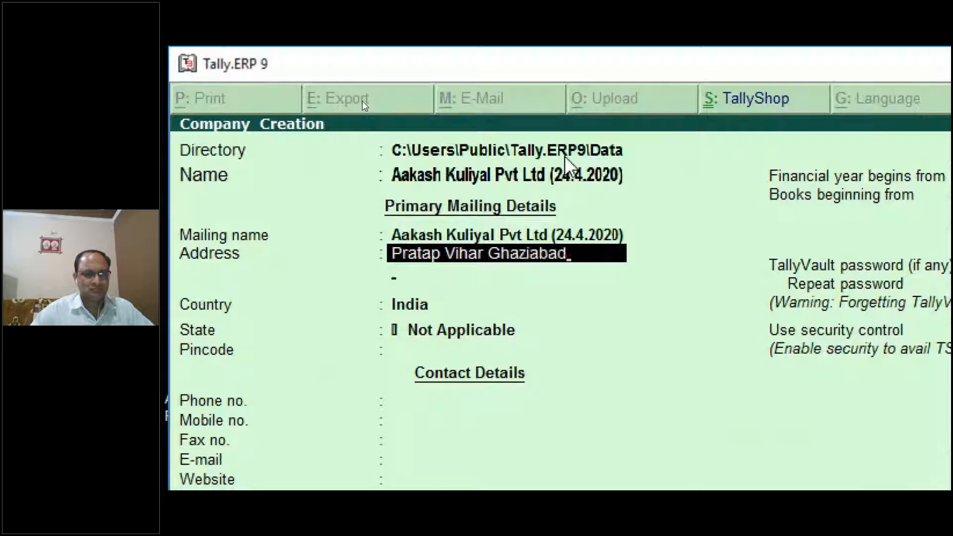
key("Return")
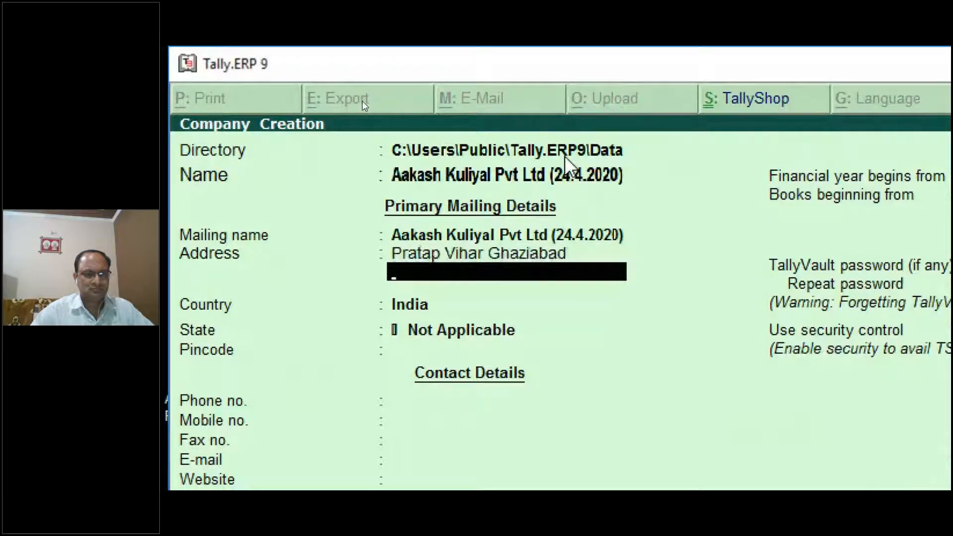
key("BackSpace")
key("BackSpace")
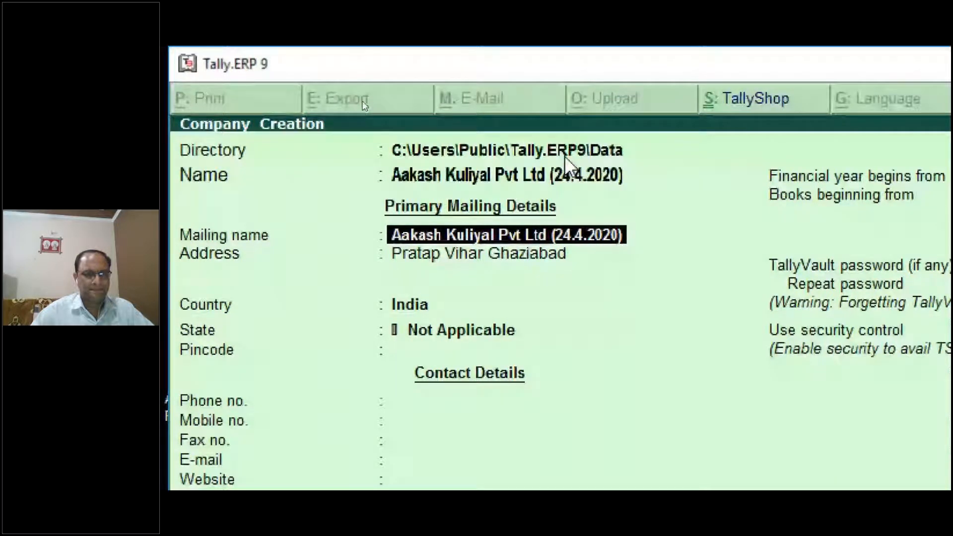
type("AKPL")
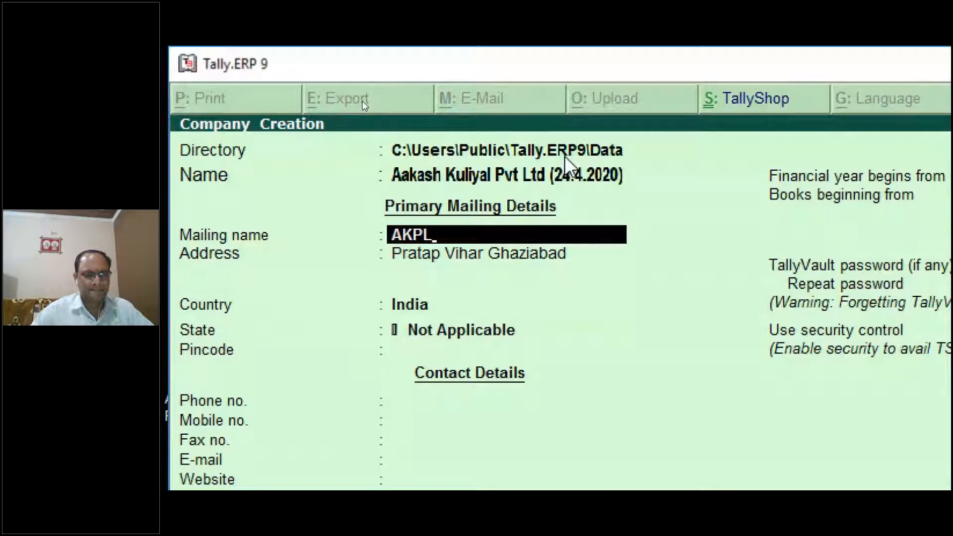
key("Return")
key("Return")
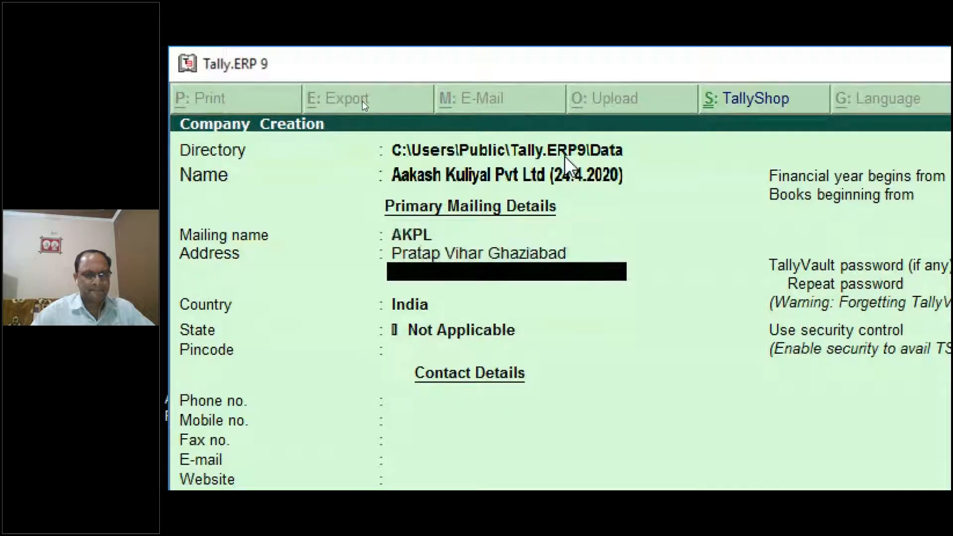
key("Return")
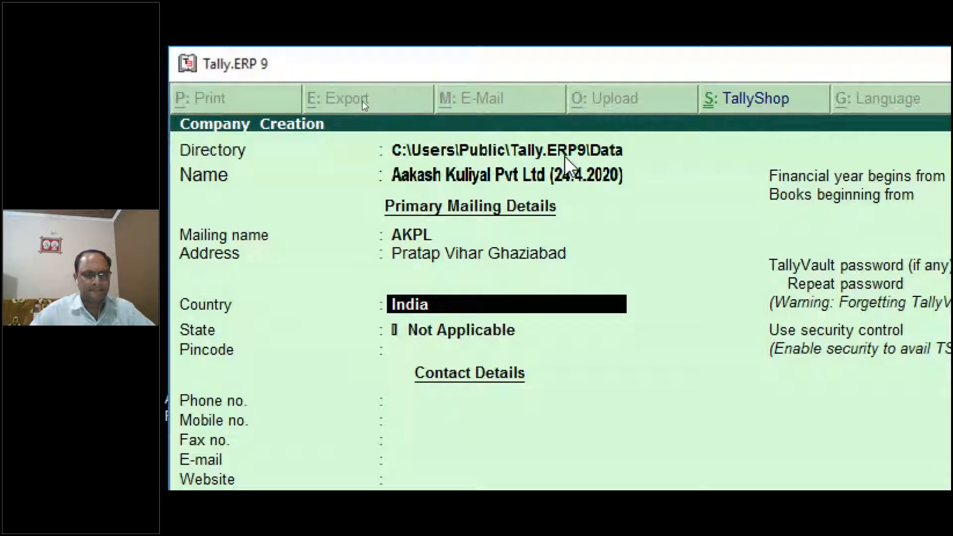
key("Return")
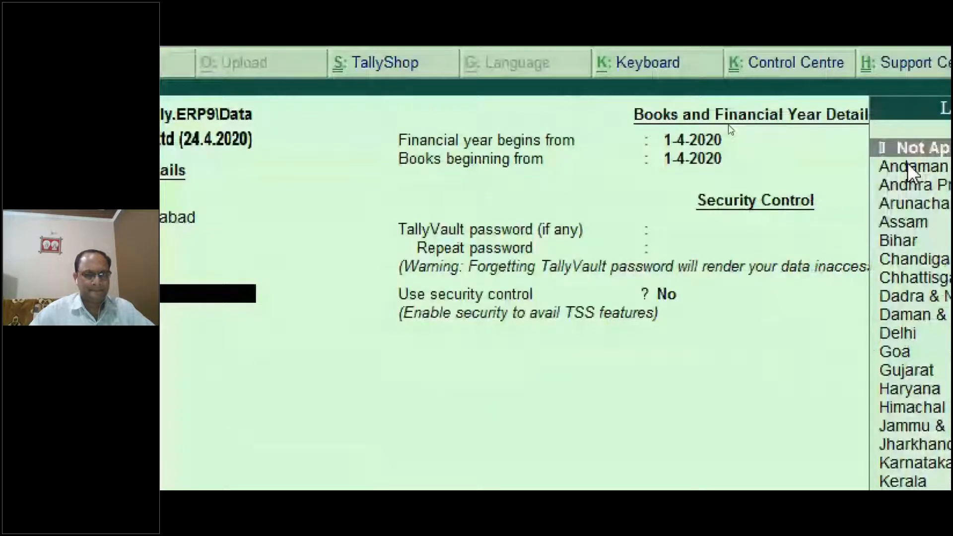
Pick Uttar Pradesh from the List of States after clearing the too-many-choices error.
key("Down")
key("Down")
key("Down")
key("Down")
key("Down")
key("Down")
key("Down")
key("Down")
key("Down")
key("Down")
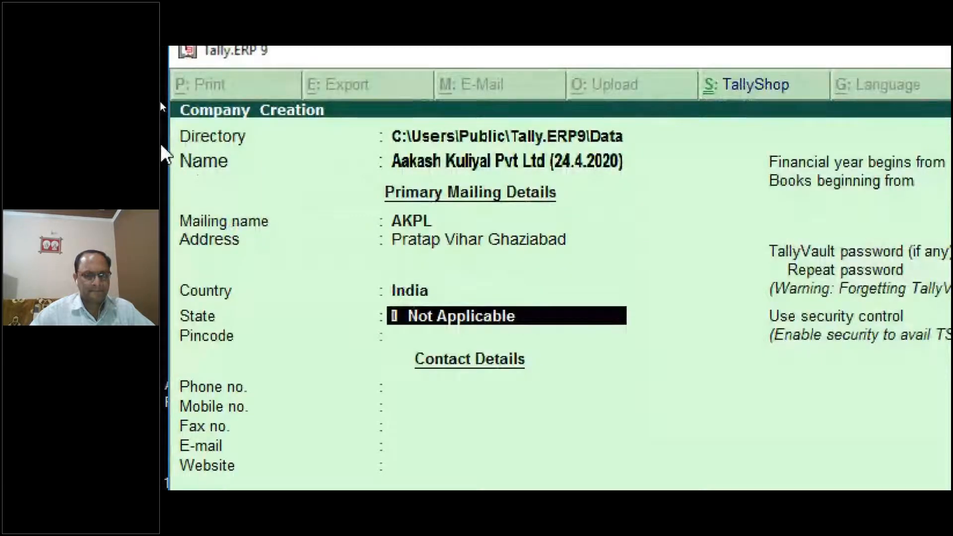
type("U")
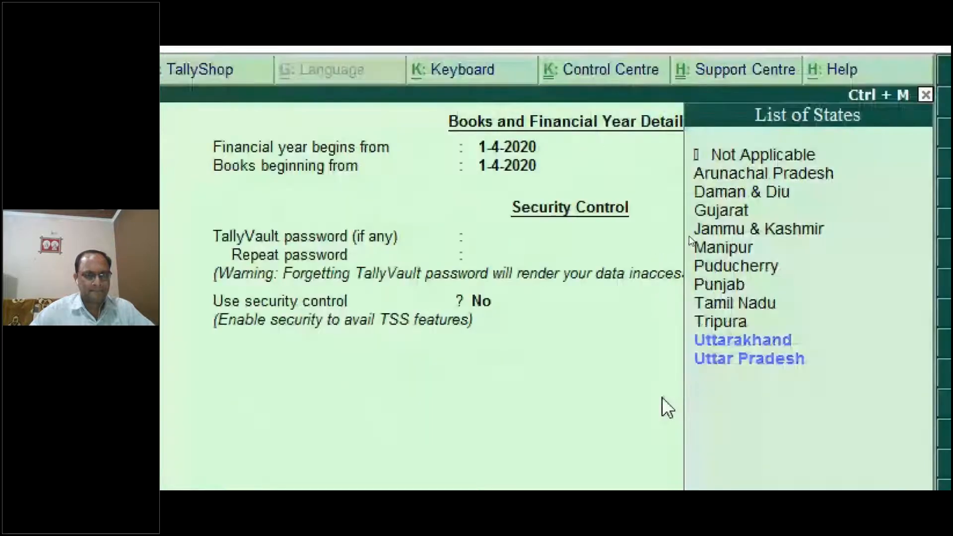
key("Return")
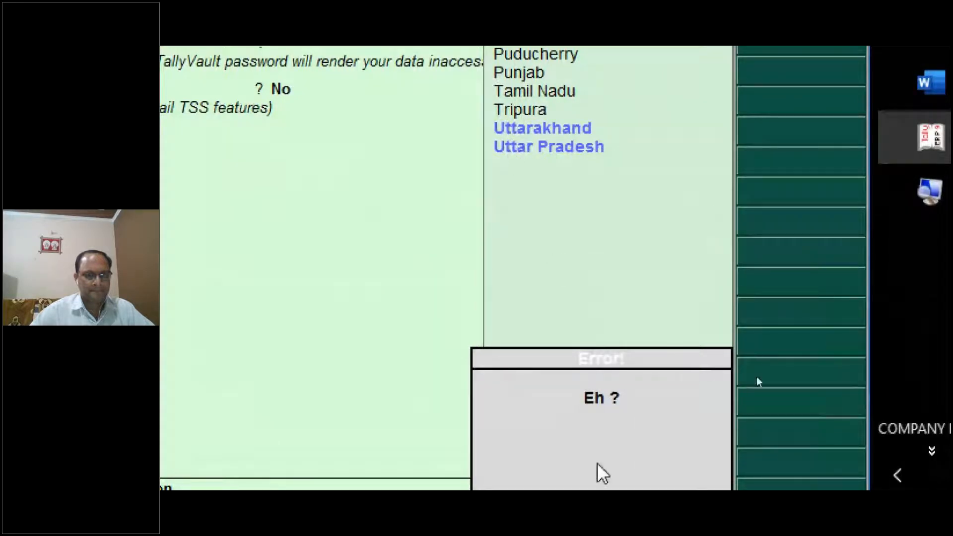
left_click(547, 418)
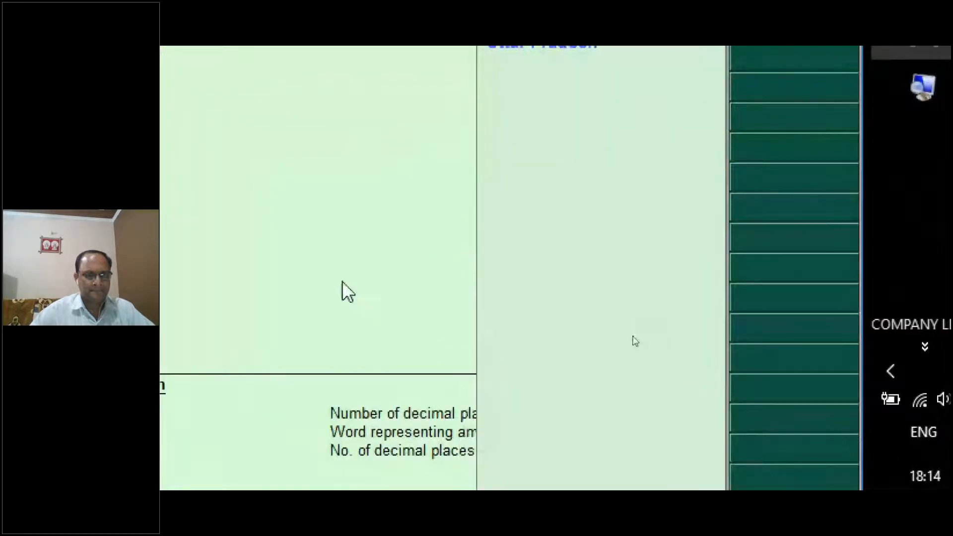
left_click(224, 203)
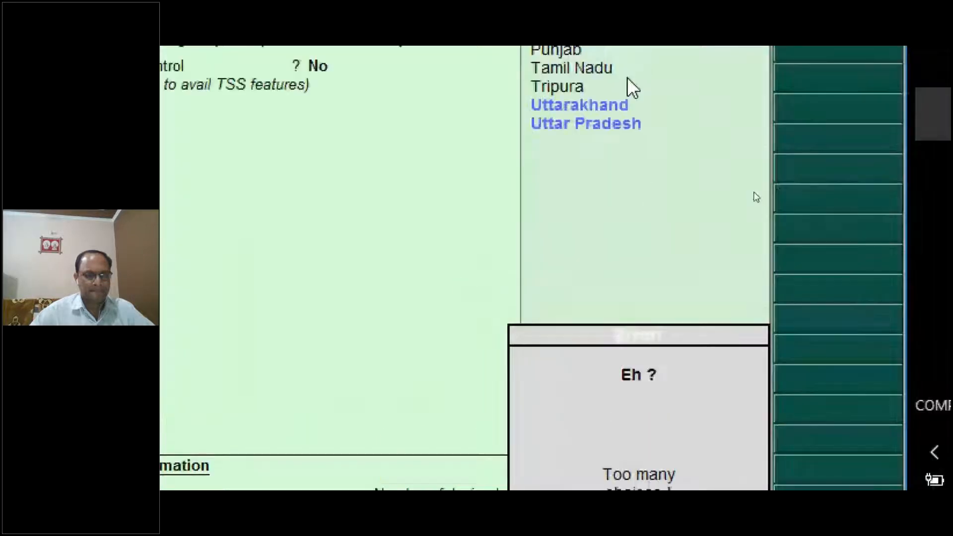
left_click(607, 112)
left_click(457, 191)
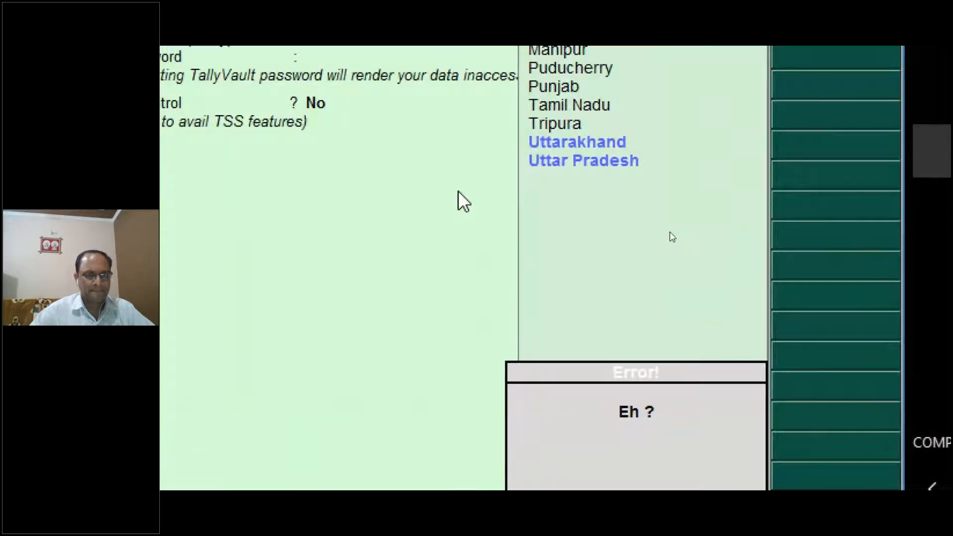
key("Down")
key("Down")
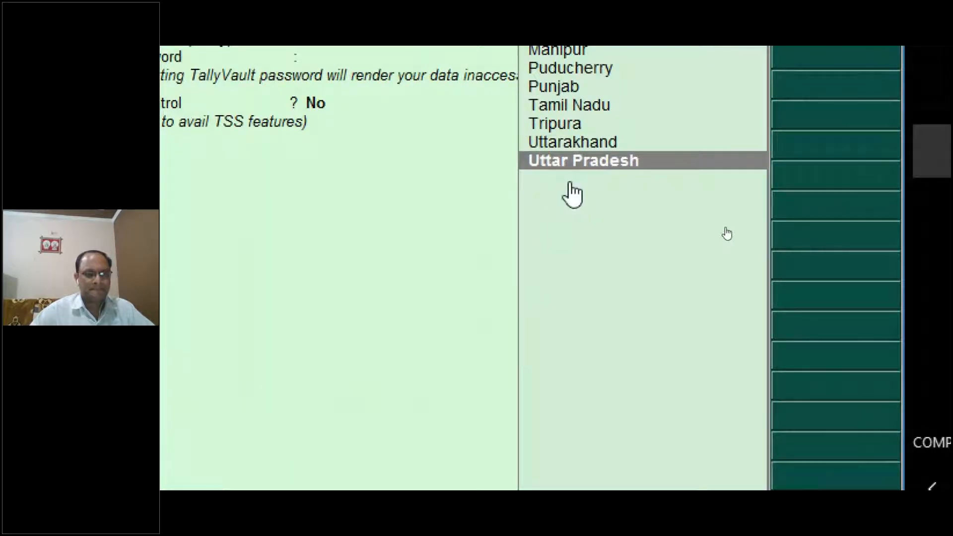
key("Return")
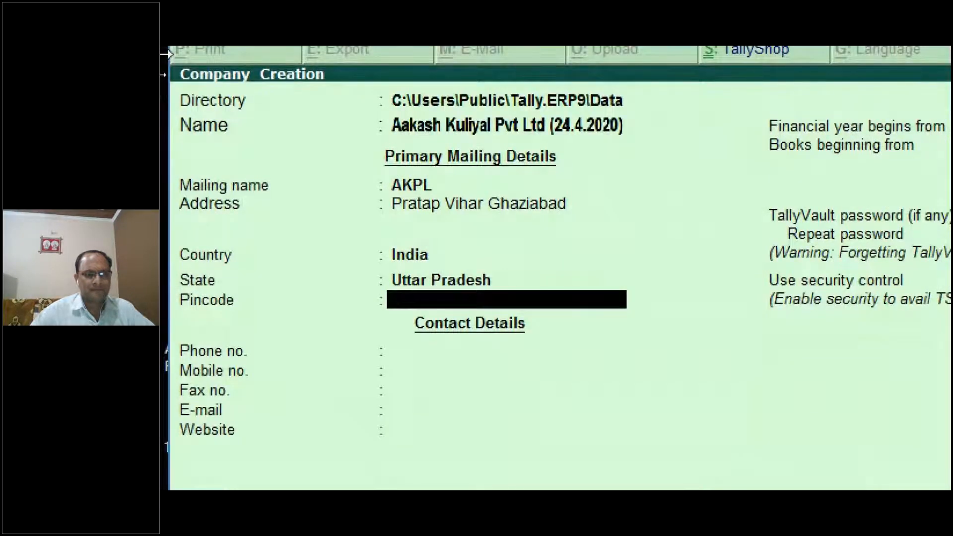
Enter the company's pincode and leave Phone, Mobile, Fax, E-mail and Website blank.
type("201009")
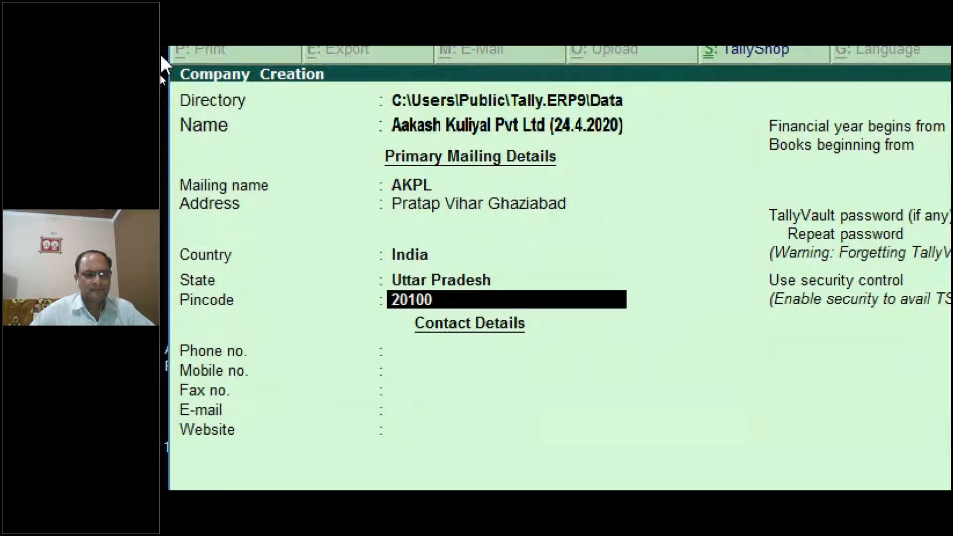
key("Return")
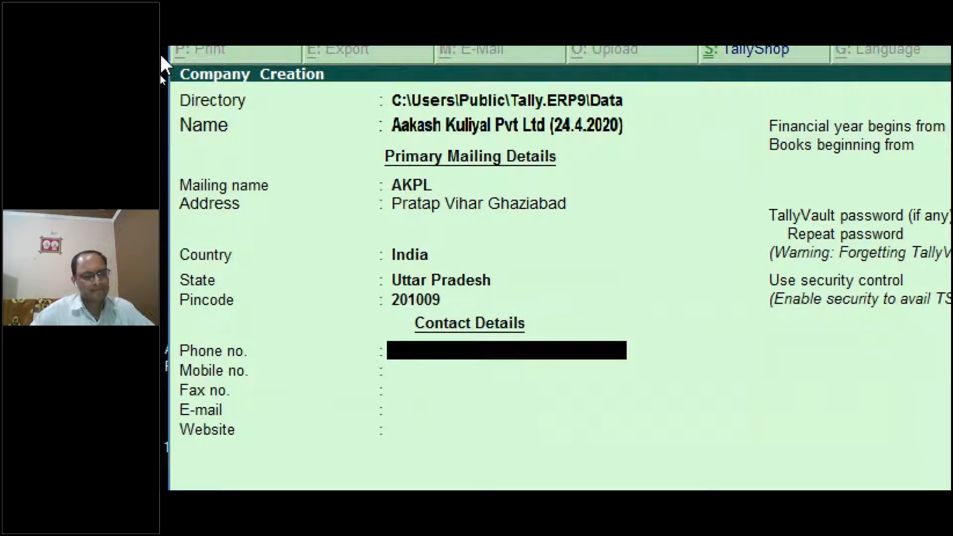
key("Return")
key("Return")
key("Up")
key("Up")
key("Return")
key("Return")
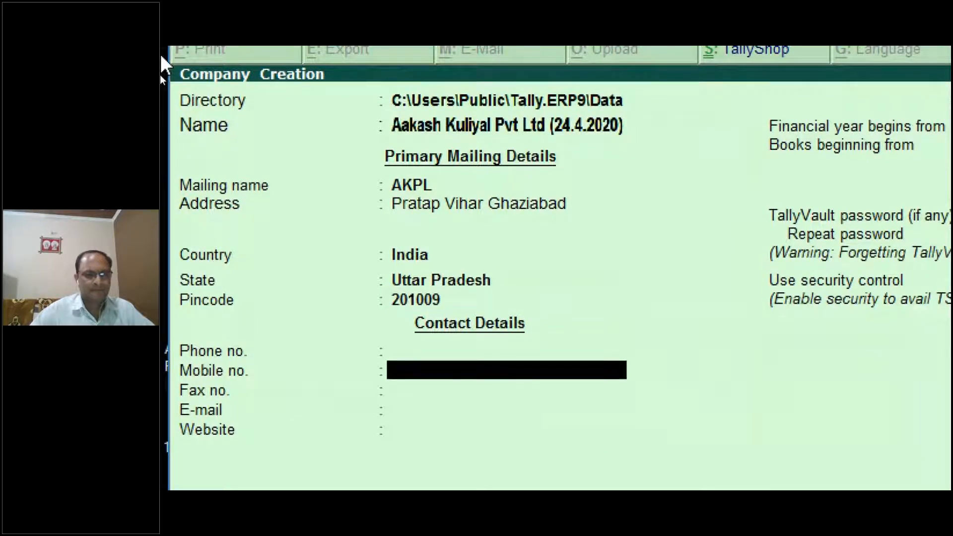
key("Return")
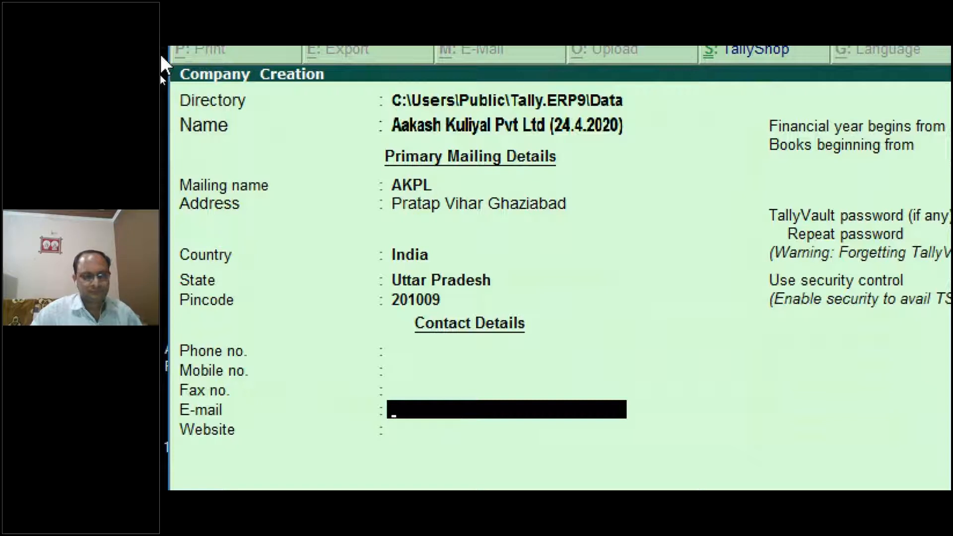
key("Return")
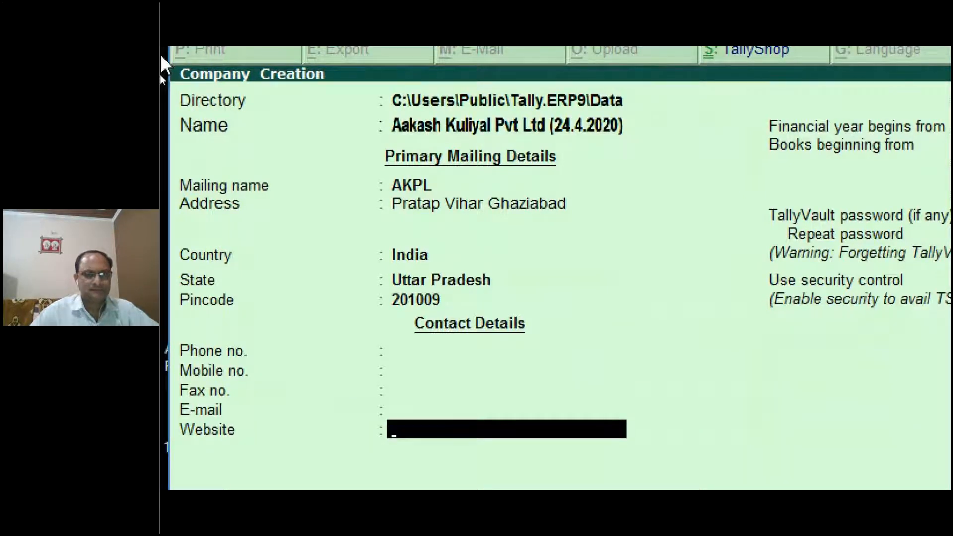
key("Return")
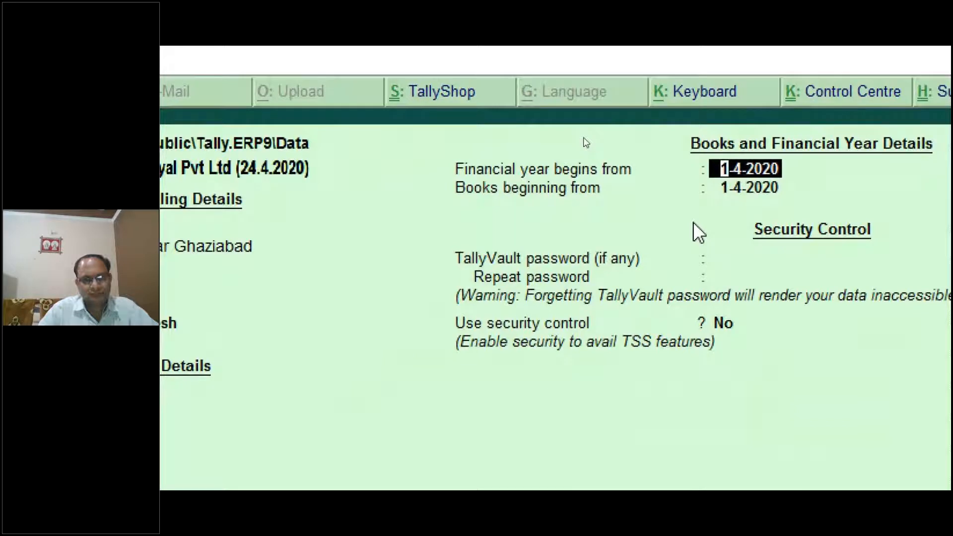
Enter 1/4/19 as the financial year start and 1/6/19 as the books beginning date.
type("1/4/19")
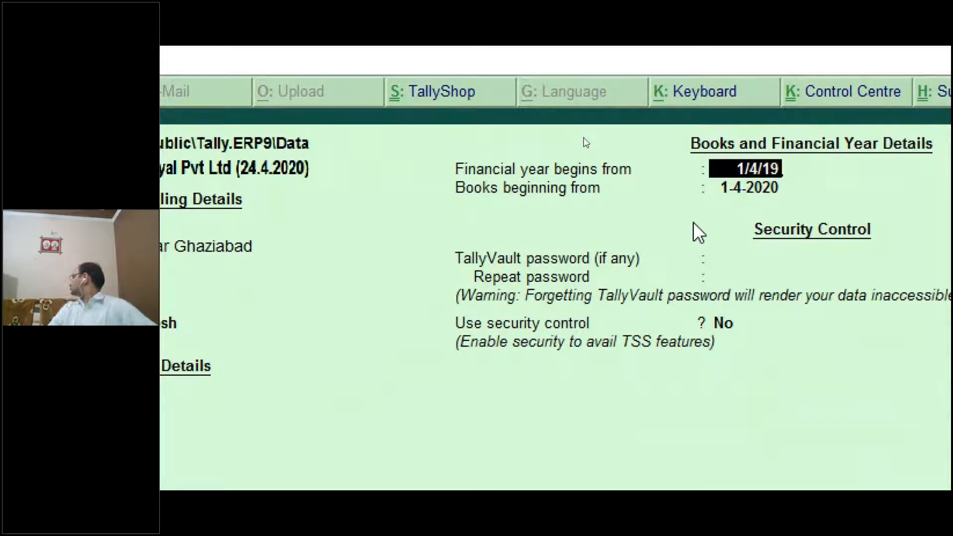
key("Return")
type("1/6/19")
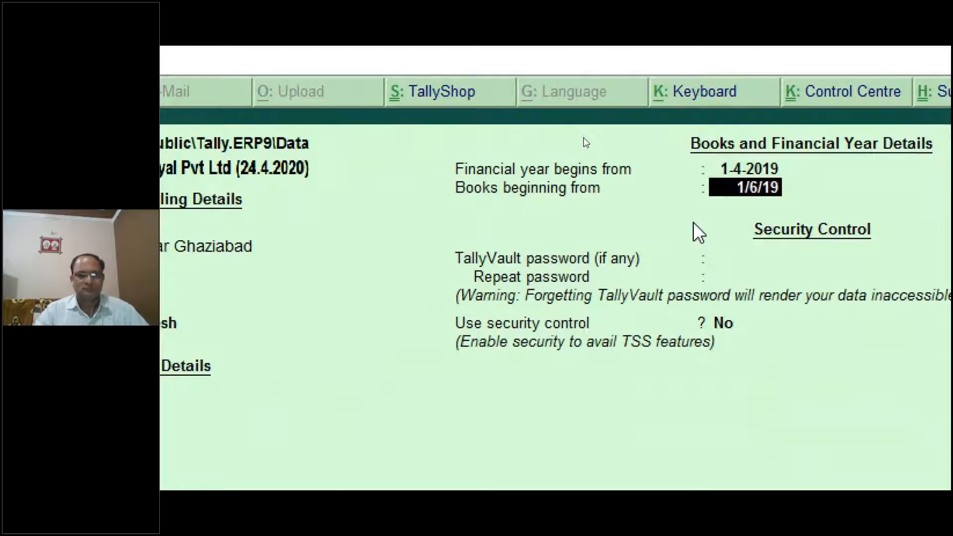
key("Return")
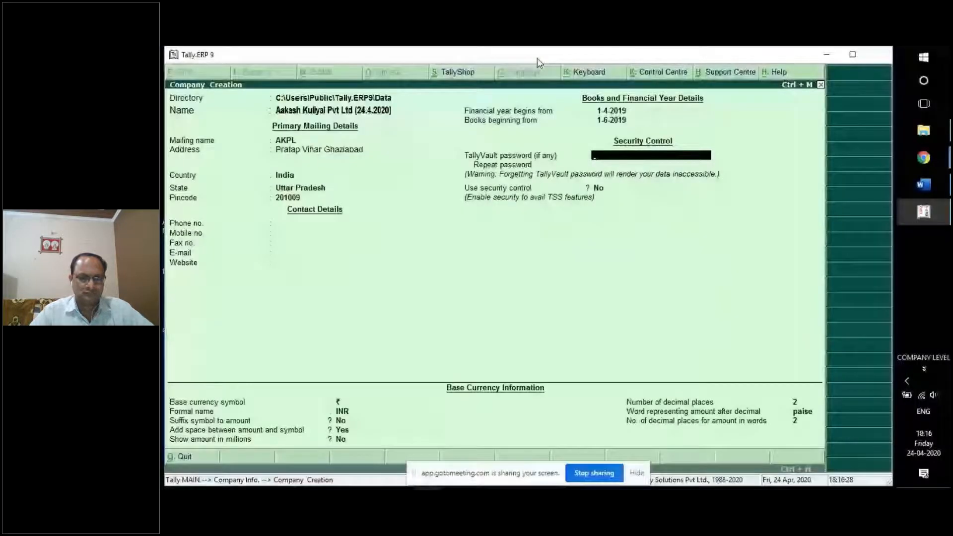
Switch from Tally to the GoToMeeting window in Chrome via Alt+Tab.
key("alt+Tab")
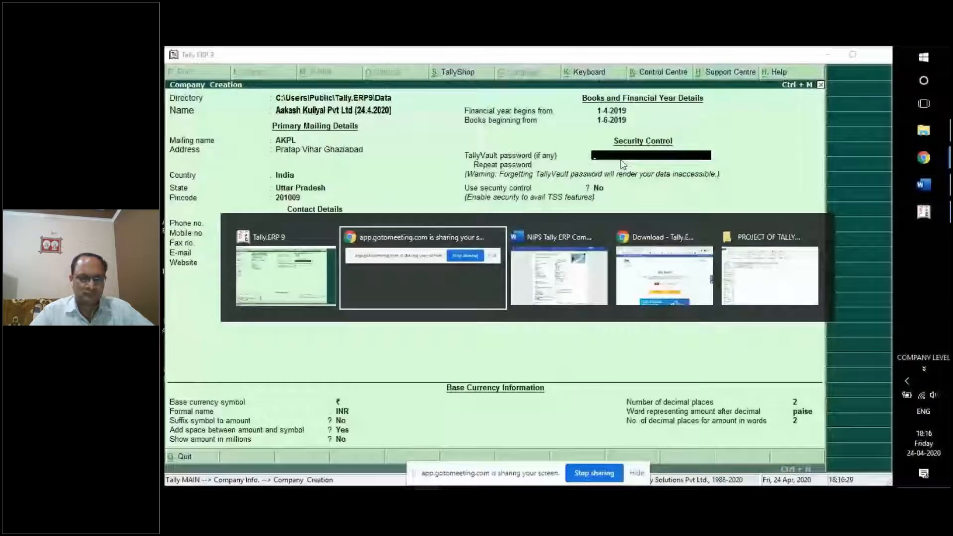
left_click(479, 282)
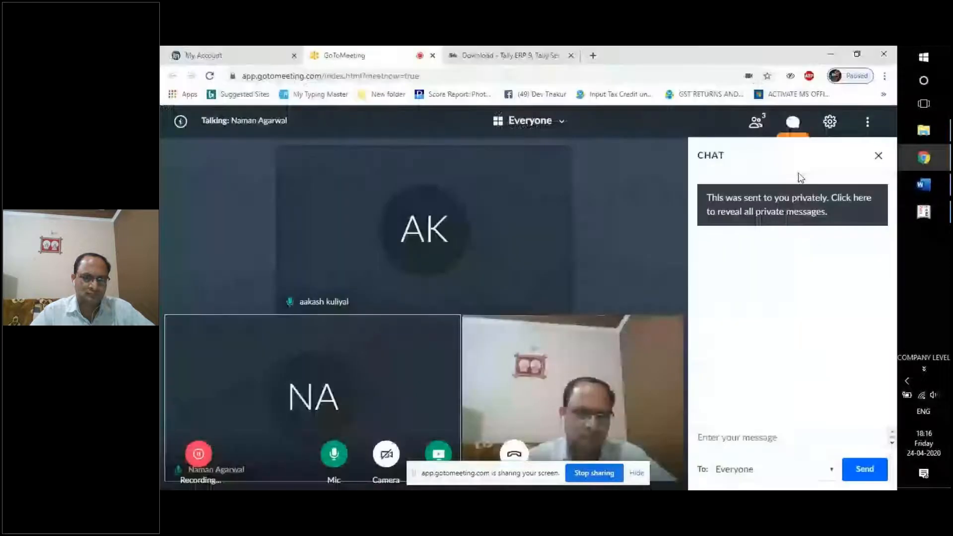
Toggle the GoToMeeting side panel between the chat and the participants list.
left_click(879, 155)
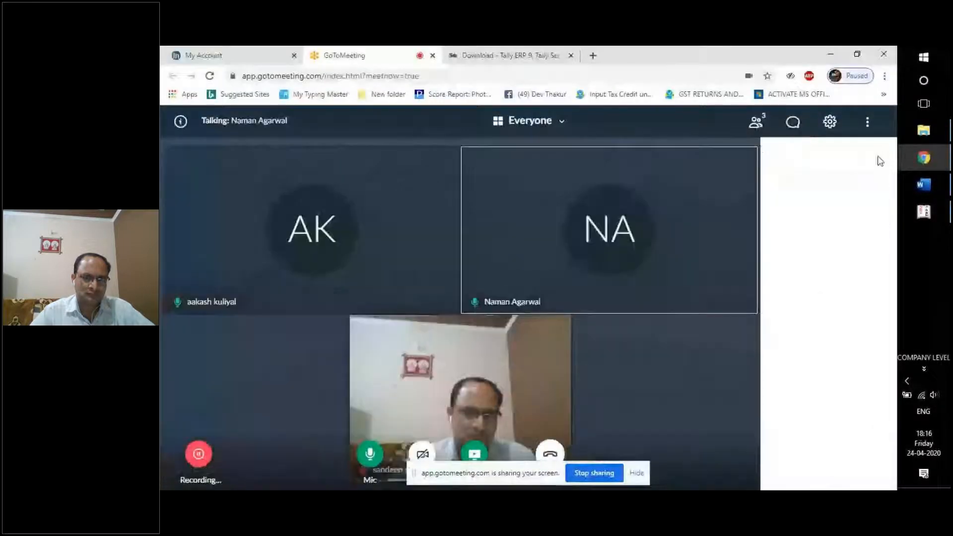
left_click(794, 124)
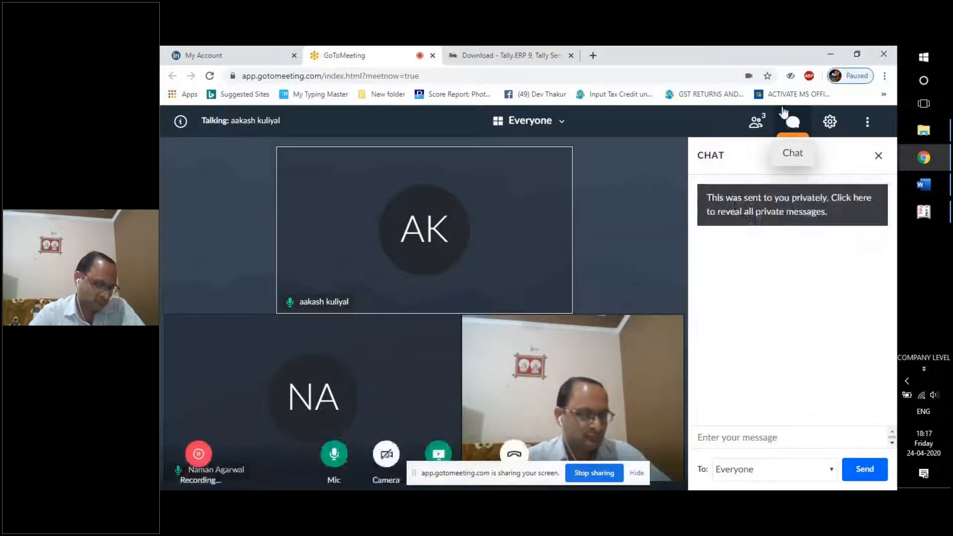
left_click(757, 124)
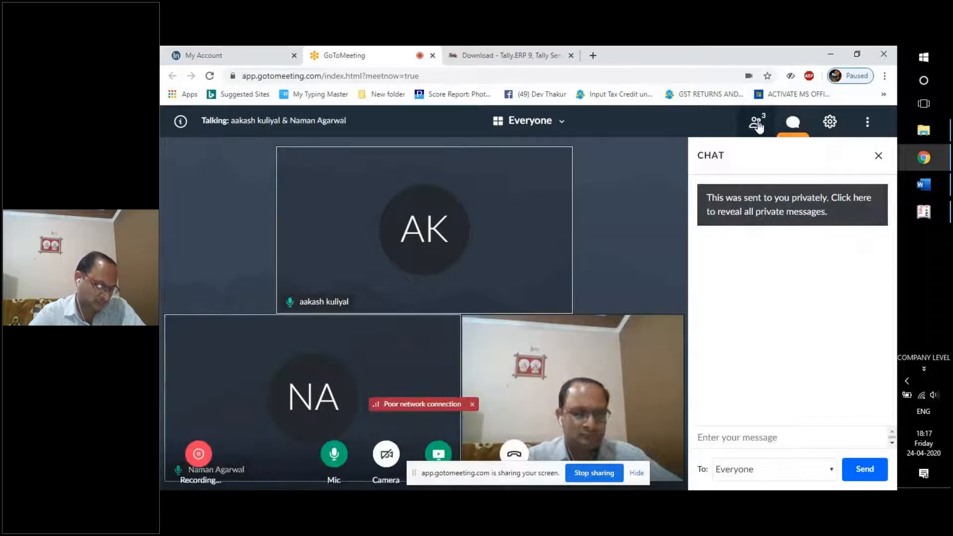
left_click(793, 128)
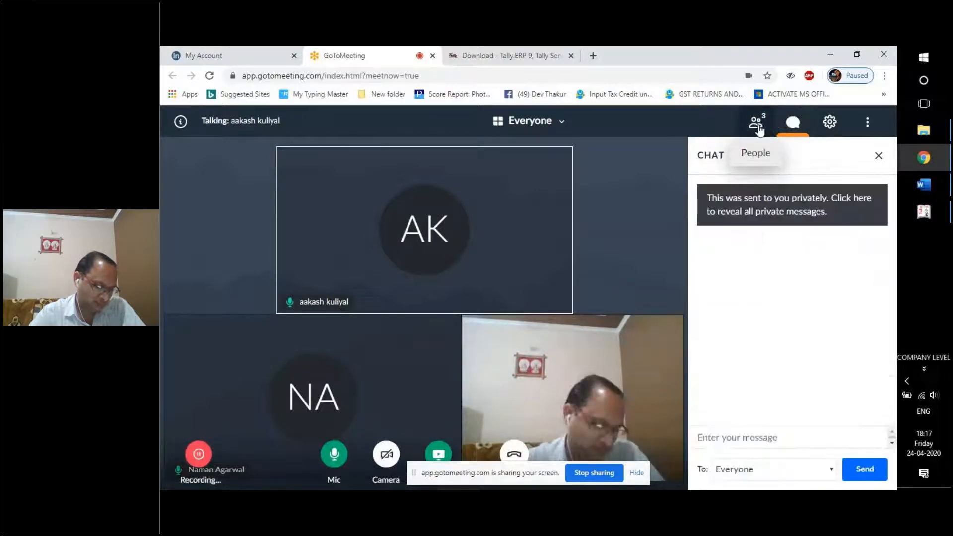
left_click(758, 128)
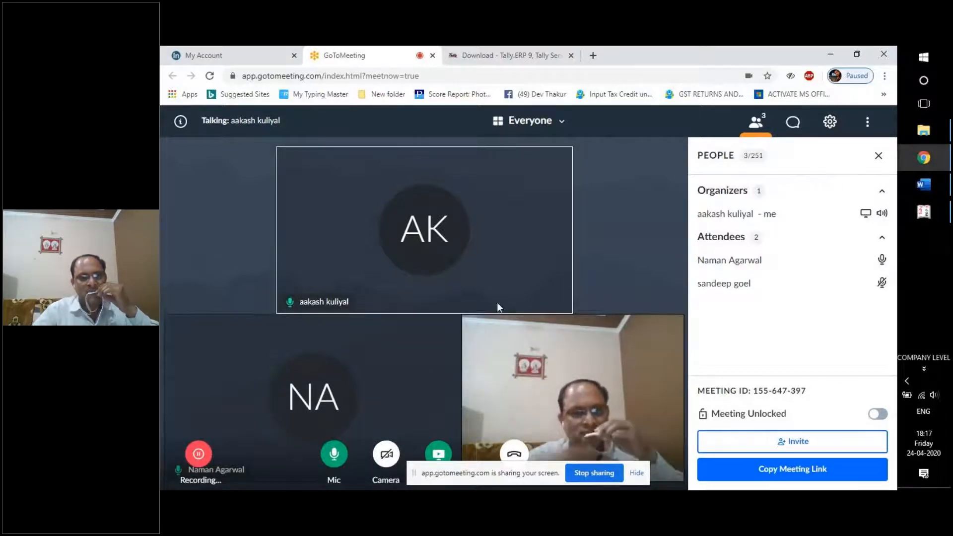
Mute and unmute the GoToMeeting microphone, then bring back Tally's Company Creation form.
left_click(932, 213)
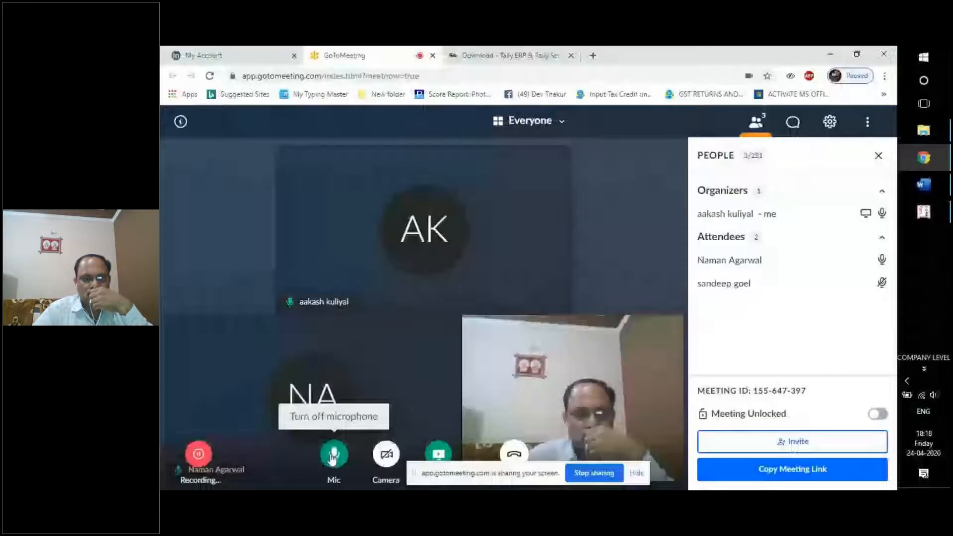
left_click(332, 456)
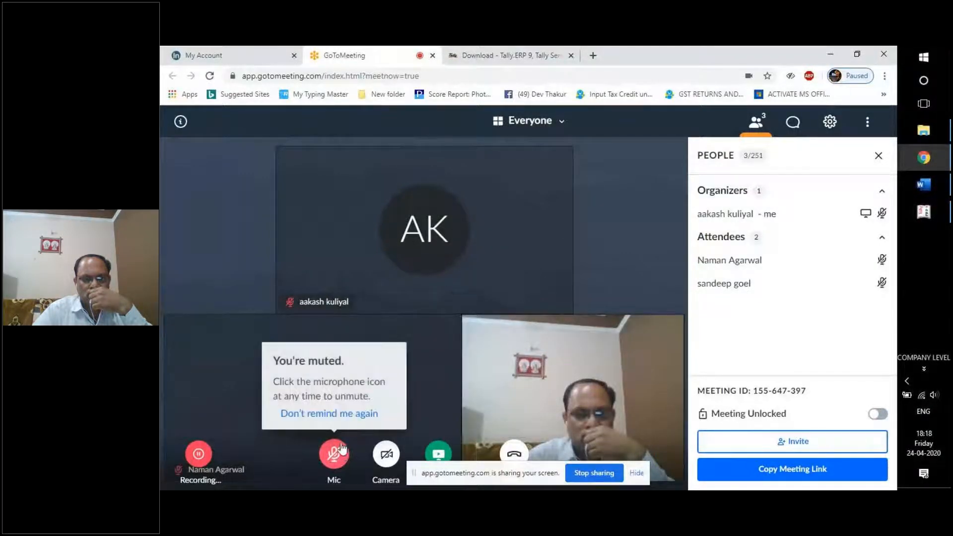
left_click(339, 456)
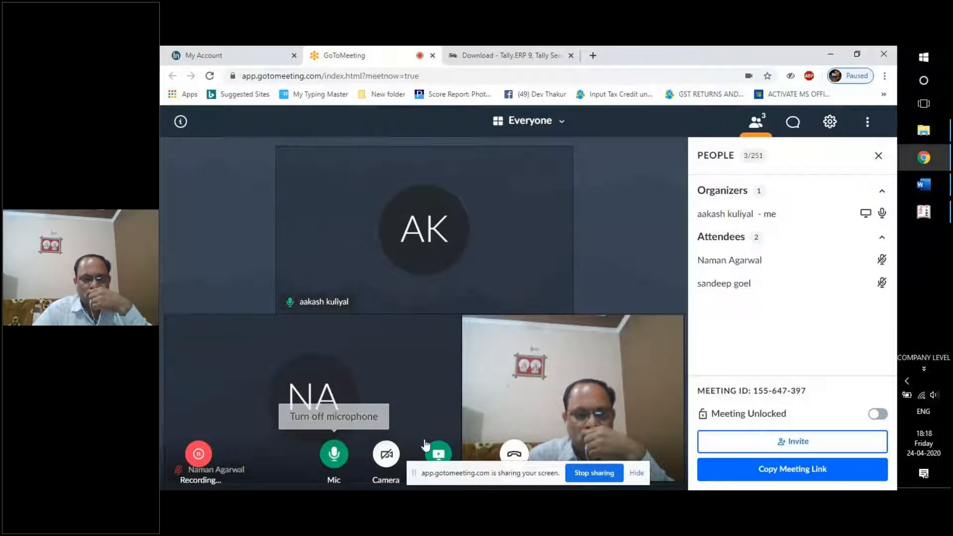
left_click(936, 220)
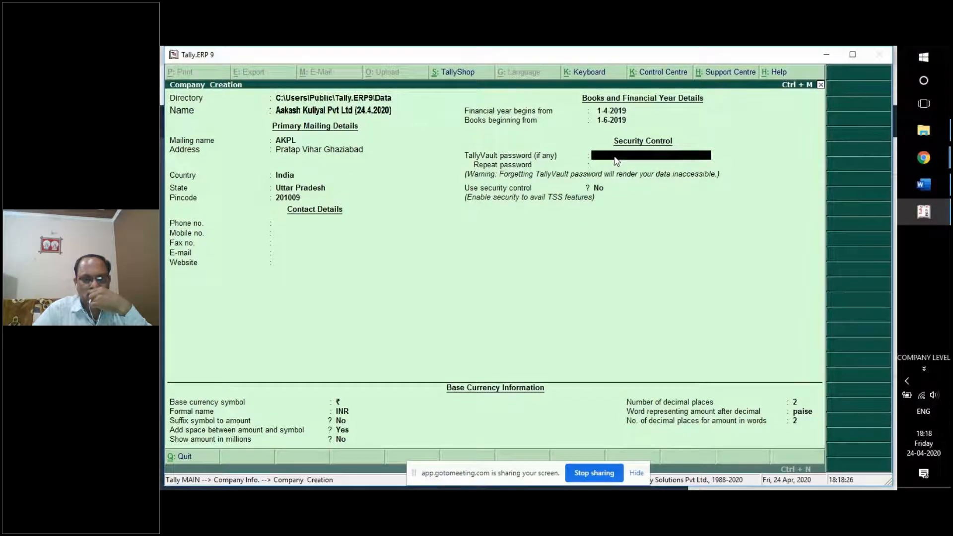
Enter and repeat the TallyVault password for the new company.
type("***")
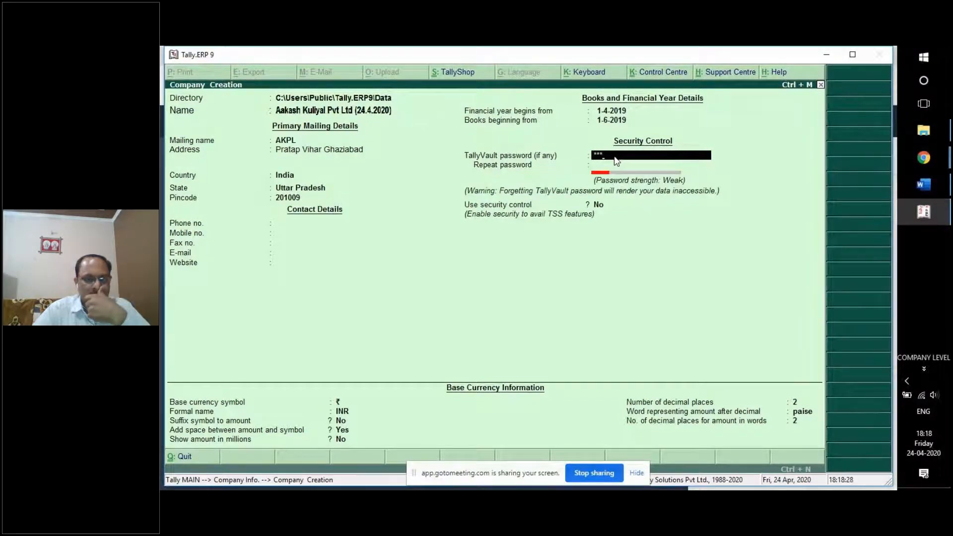
key("Return")
type("***")
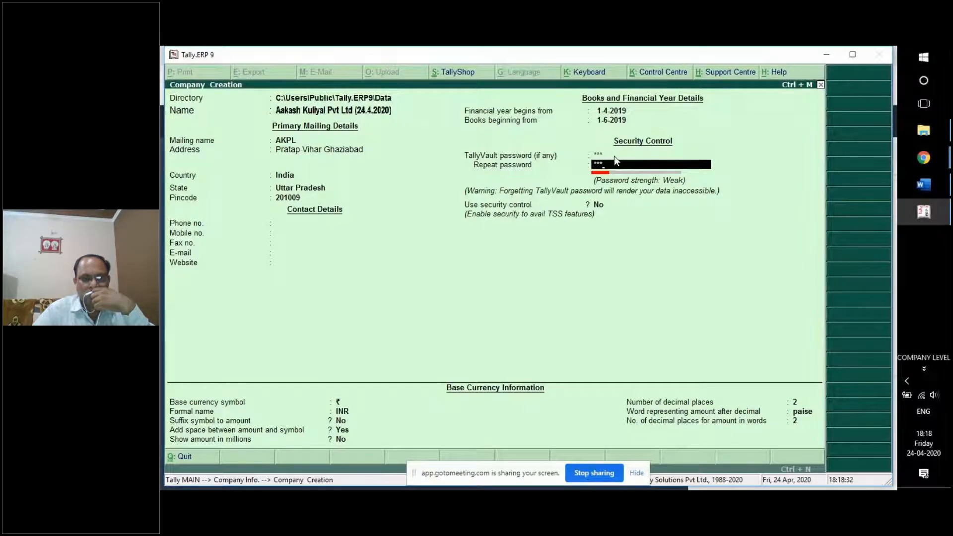
key("Return")
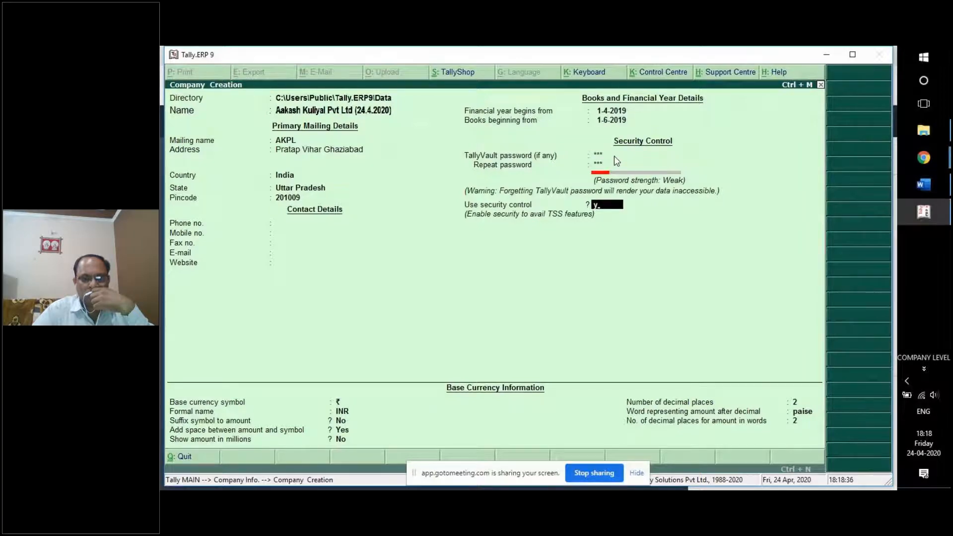
Set Use security control to Yes with an administrator name and password, dismissing the warning.
key("Return")
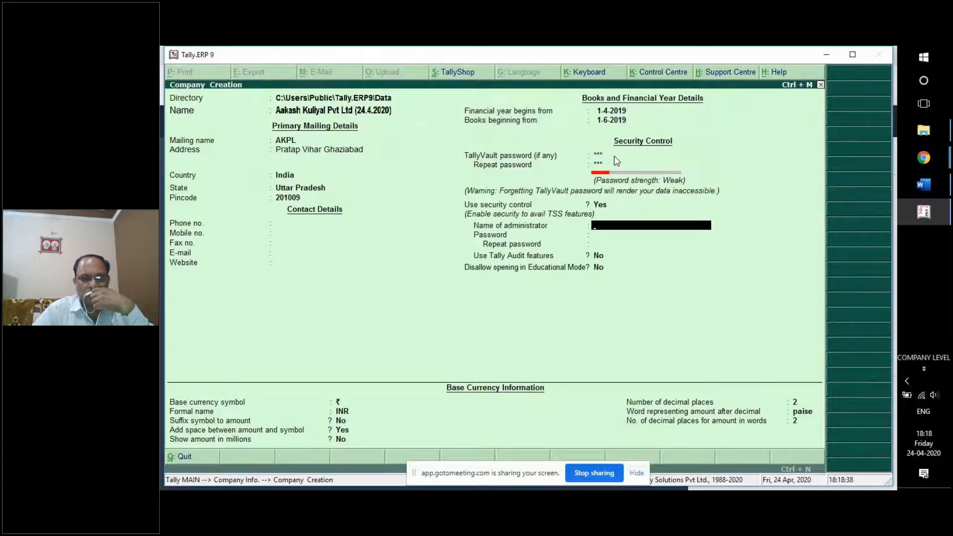
type("akash")
key("Return")
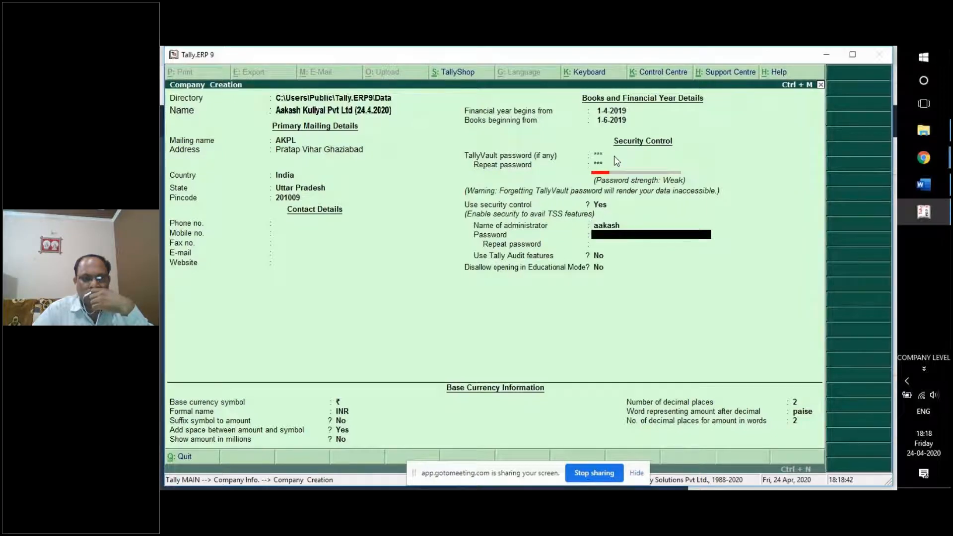
key("Return")
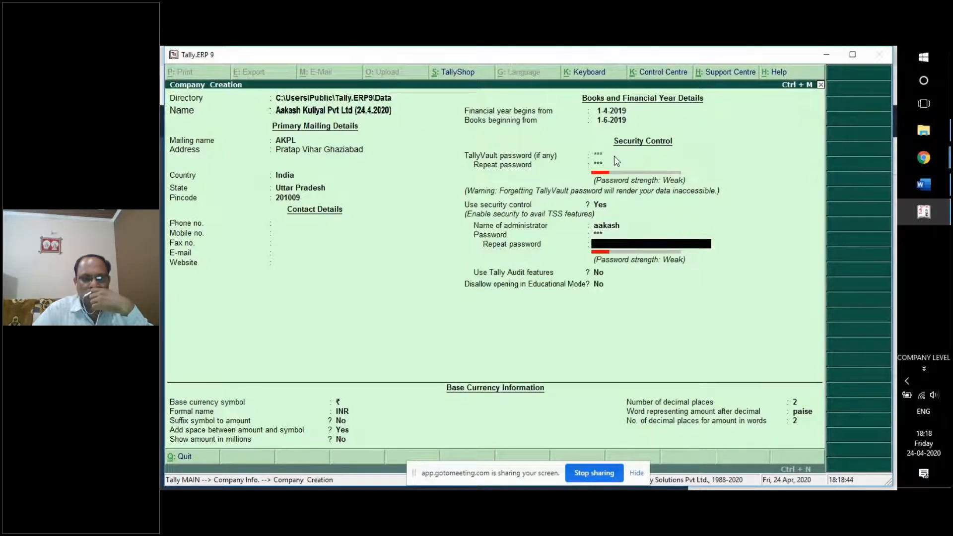
key("Return")
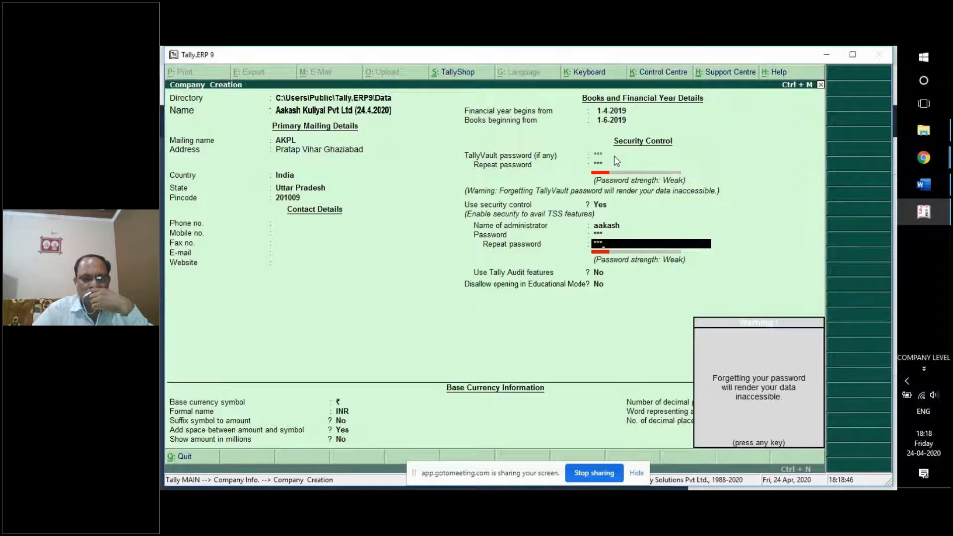
key("Return")
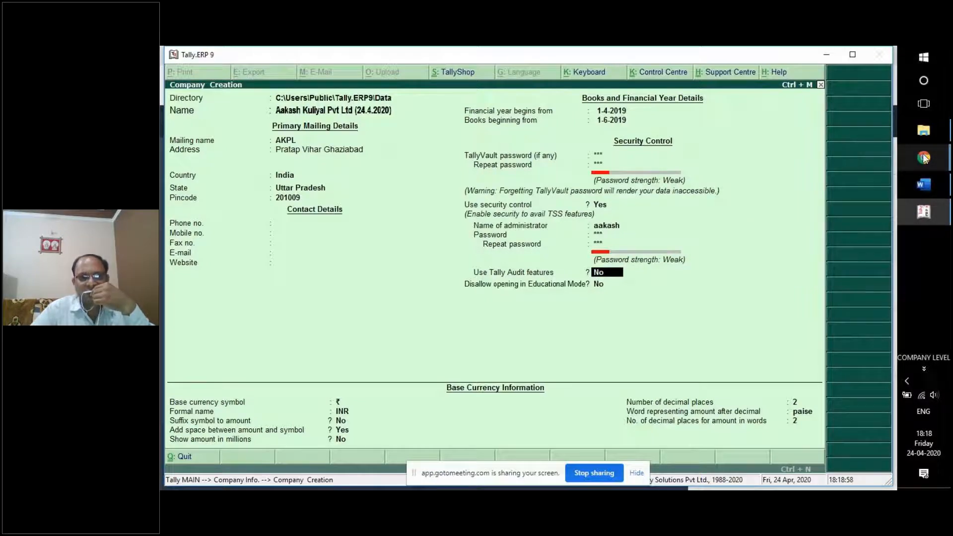
mouse_move(926, 158)
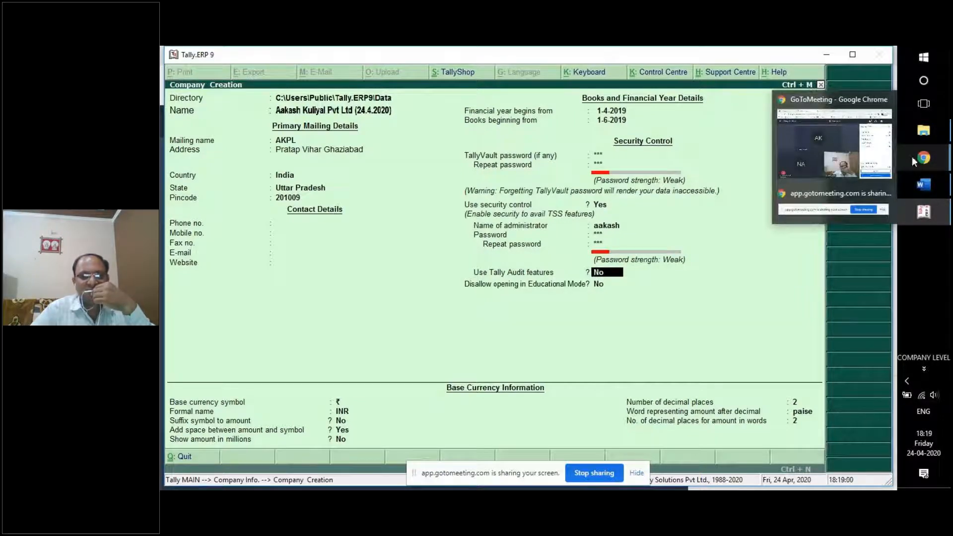
left_click(866, 169)
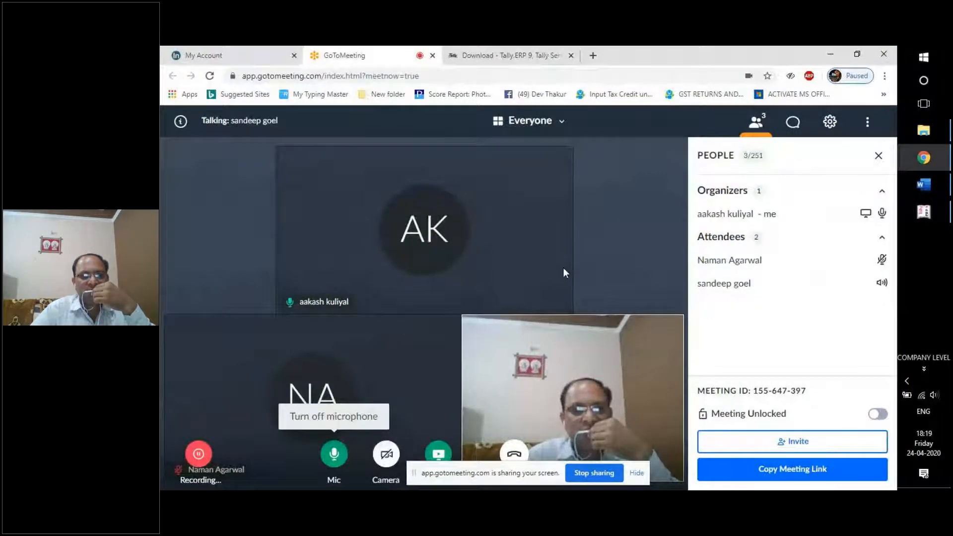
left_click(924, 212)
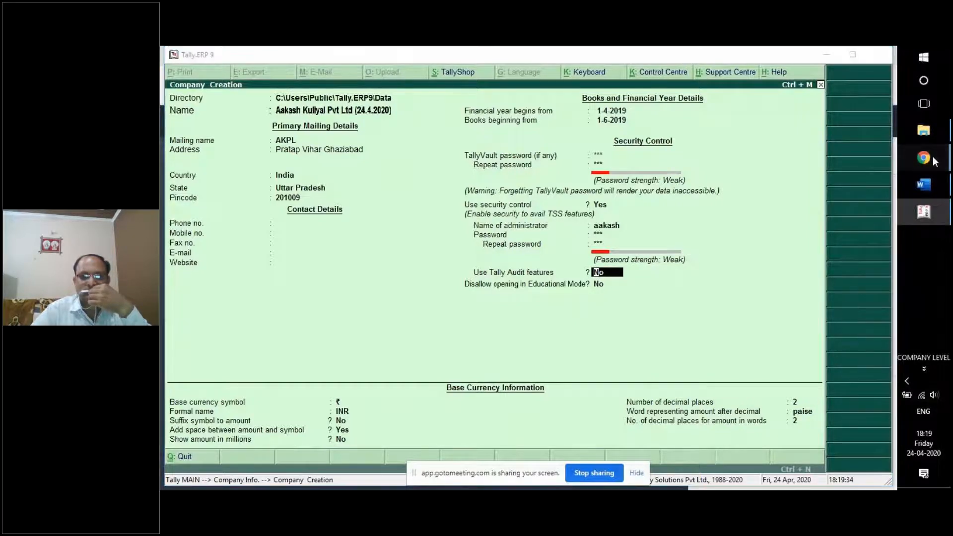
mouse_move(935, 161)
left_click(813, 163)
mouse_move(554, 401)
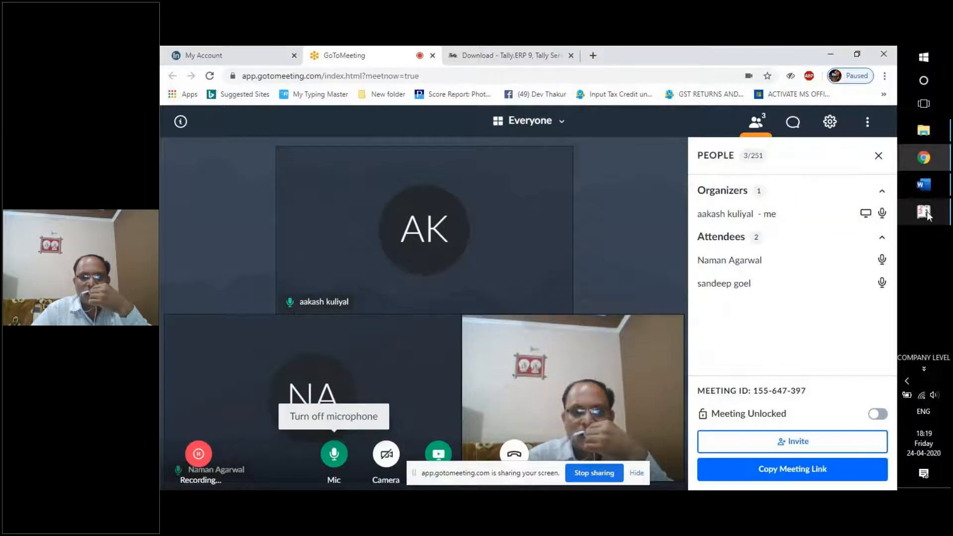
mouse_move(927, 213)
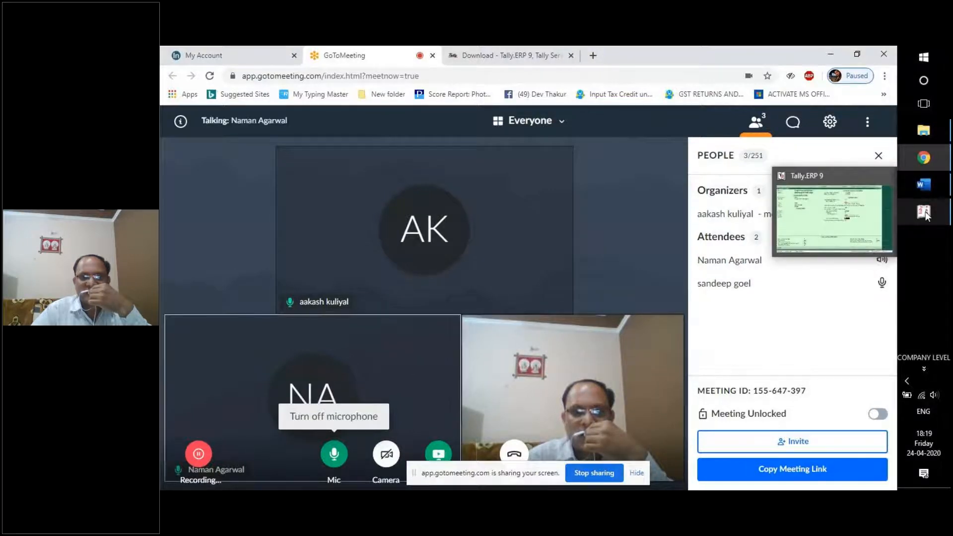
left_click(835, 211)
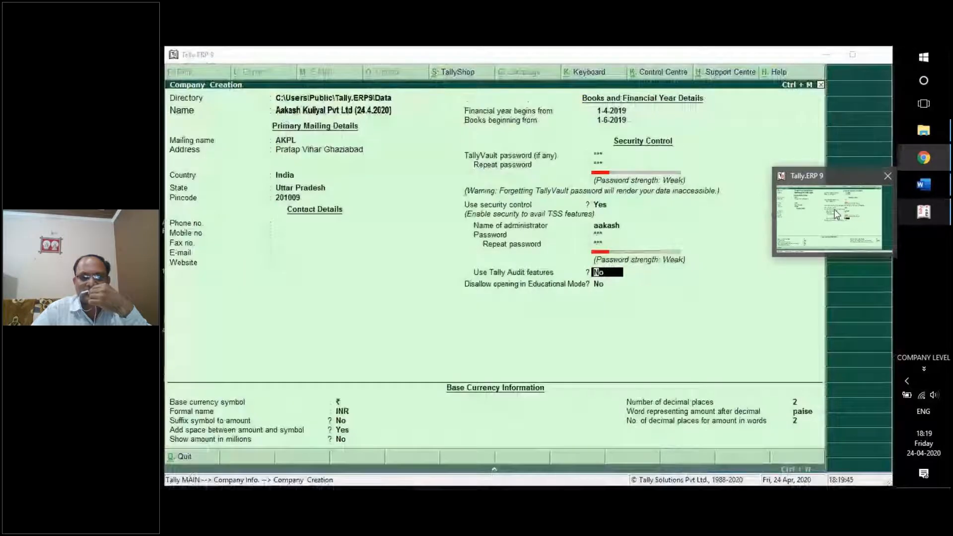
Check the TallyVault, administrator name/password and Tally Audit fields, proceeding to the Accept prompt.
left_click(600, 156)
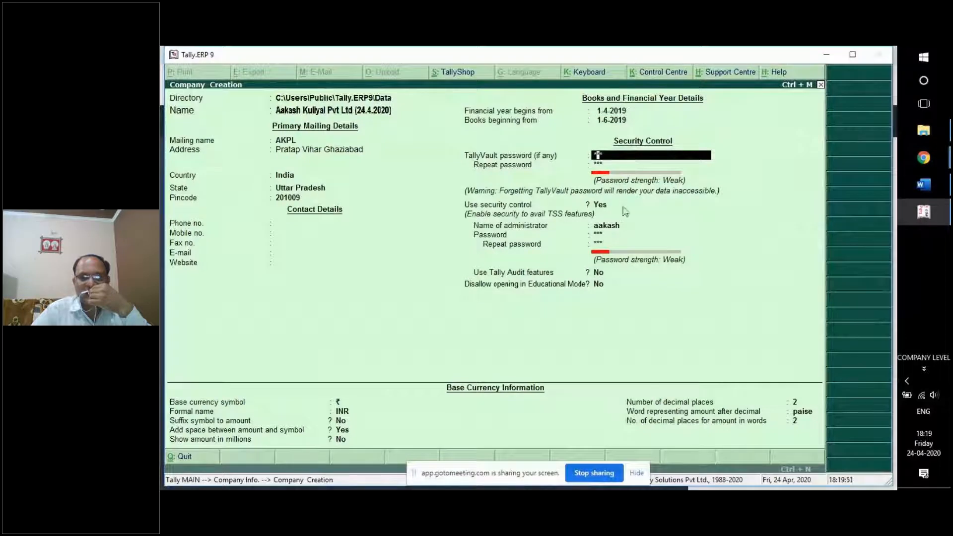
left_click(623, 227)
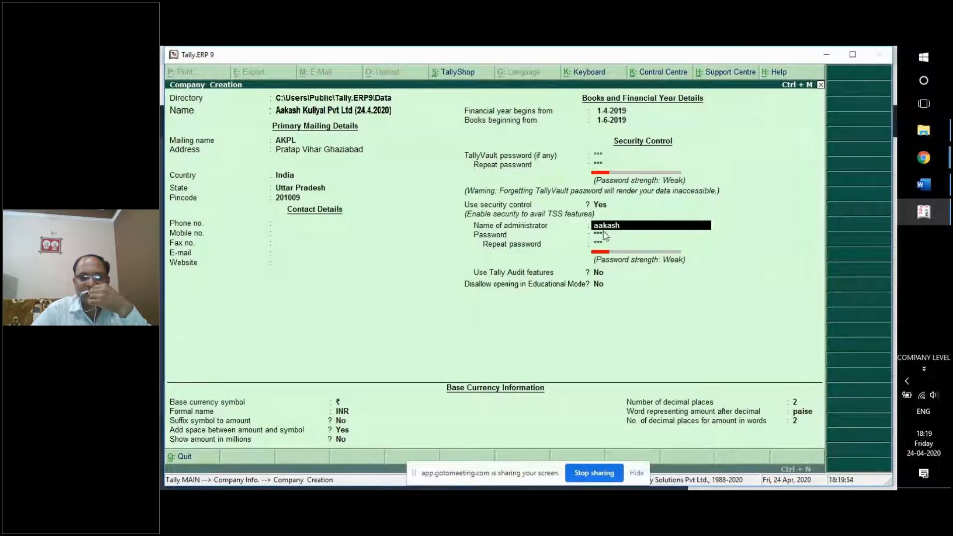
left_click(604, 236)
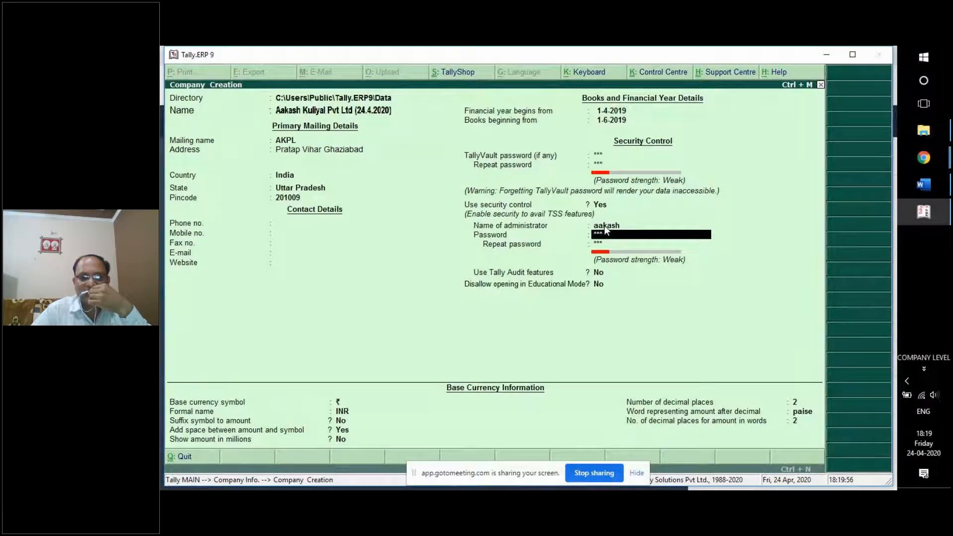
left_click(604, 225)
left_click(600, 236)
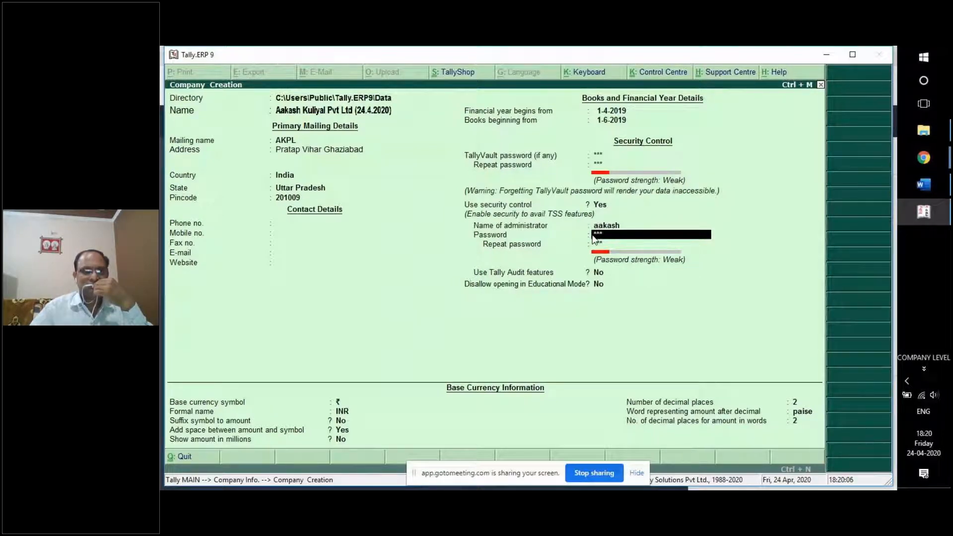
left_click(600, 274)
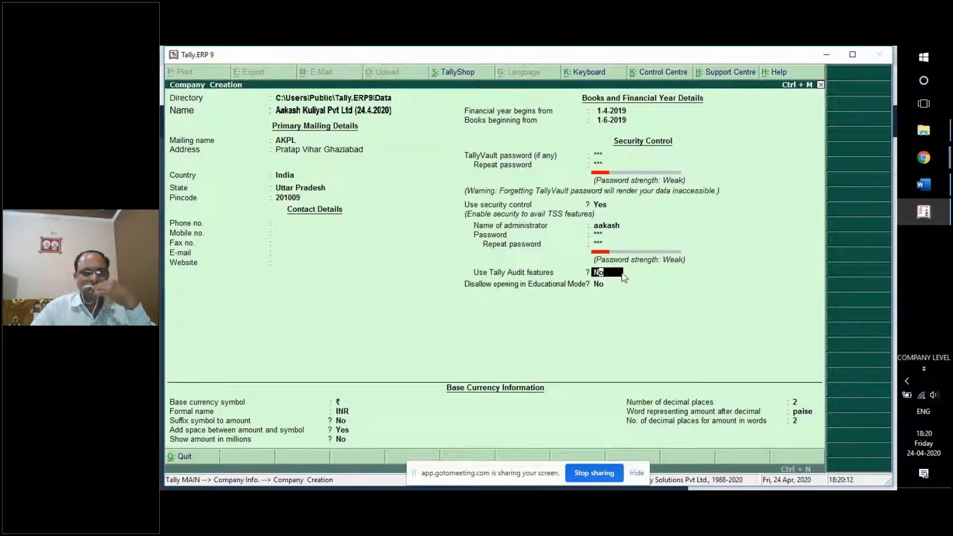
key("Return")
key("Return")
key("Return")
key("Return")
key("Return")
key("Return")
key("Return")
key("Return")
key("Return")
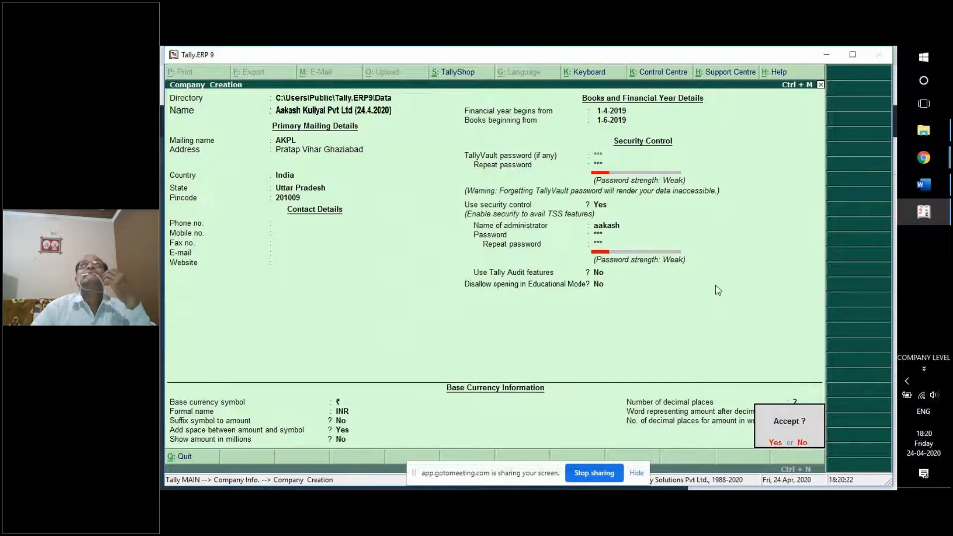
Quit the Company Creation form and go to Select Company.
key("y")
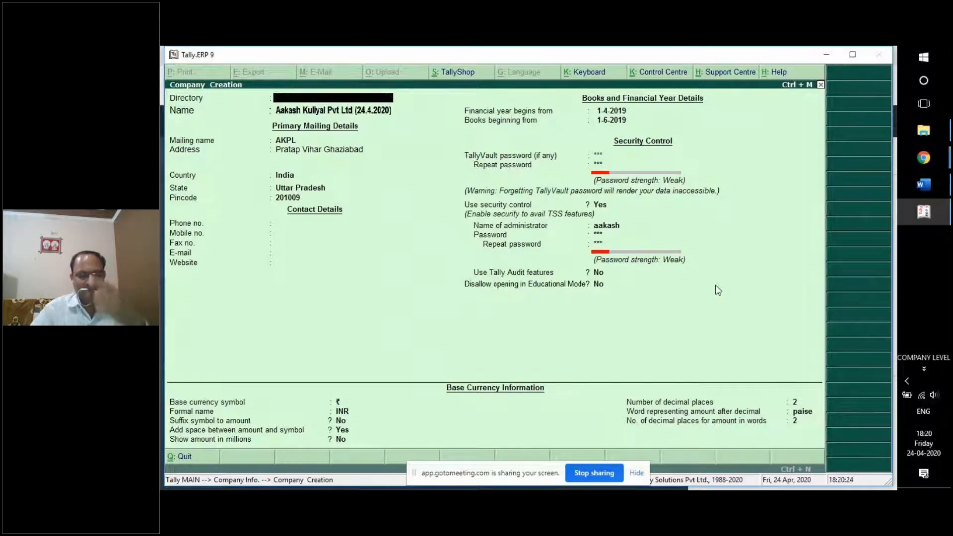
key("Escape")
key("y")
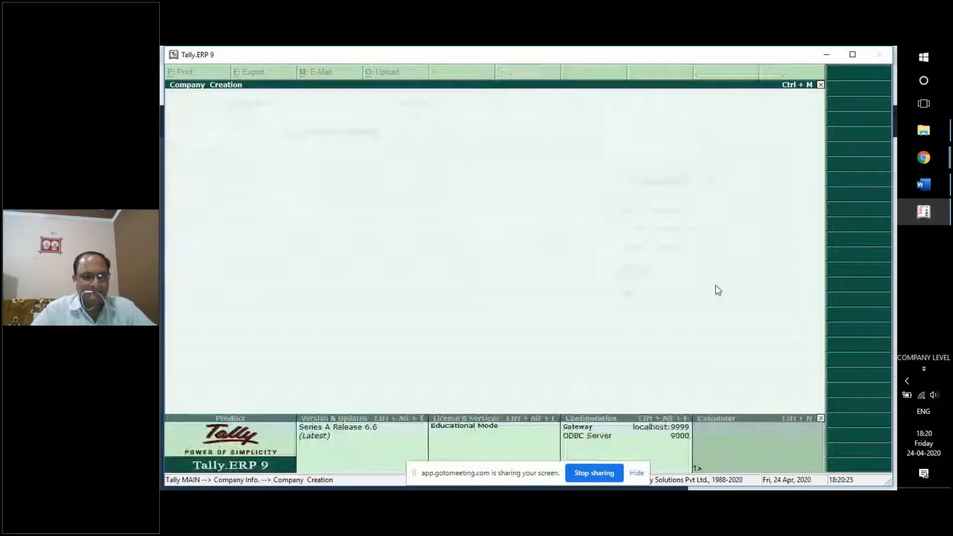
key("Up")
key("Up")
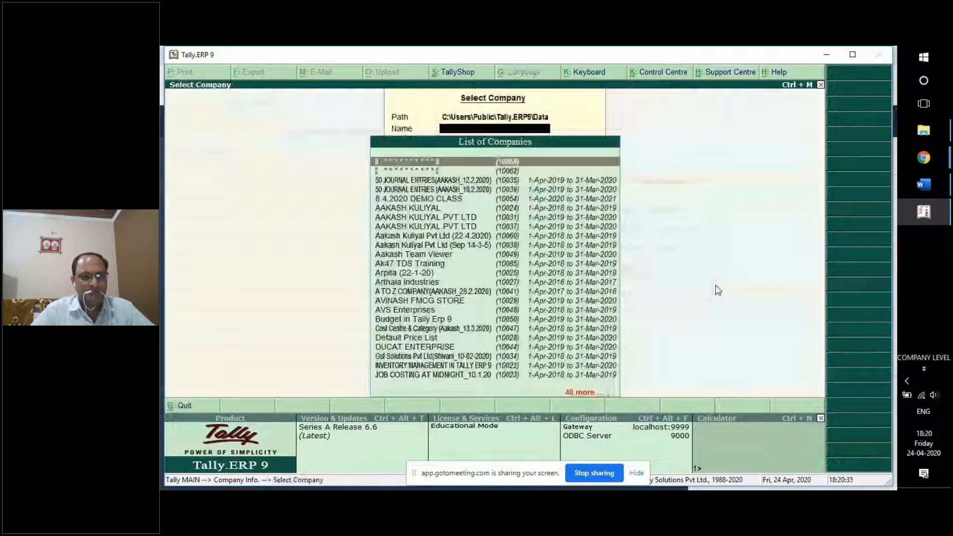
Select the 22.4.2020 company by typing 'Aak' and log in with the administrator password.
type("Aak")
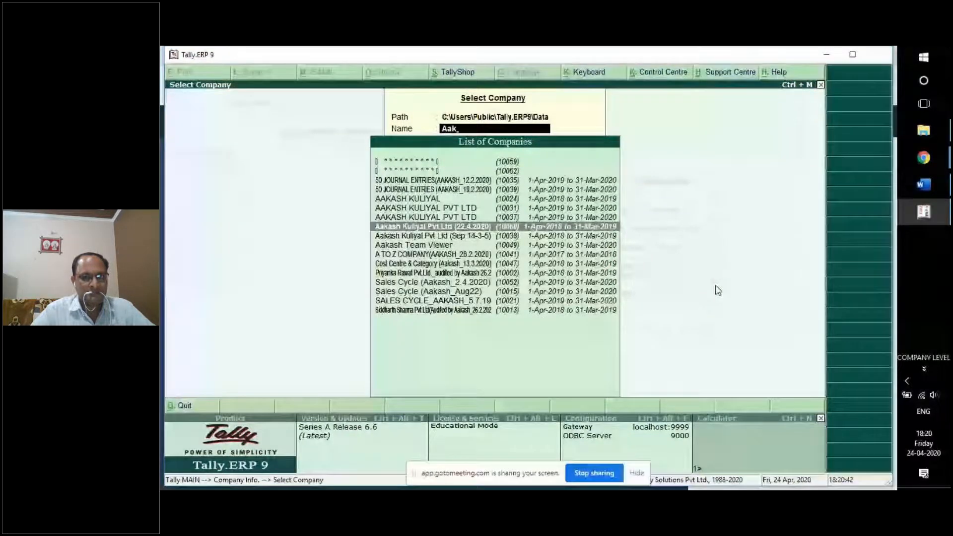
key("Return")
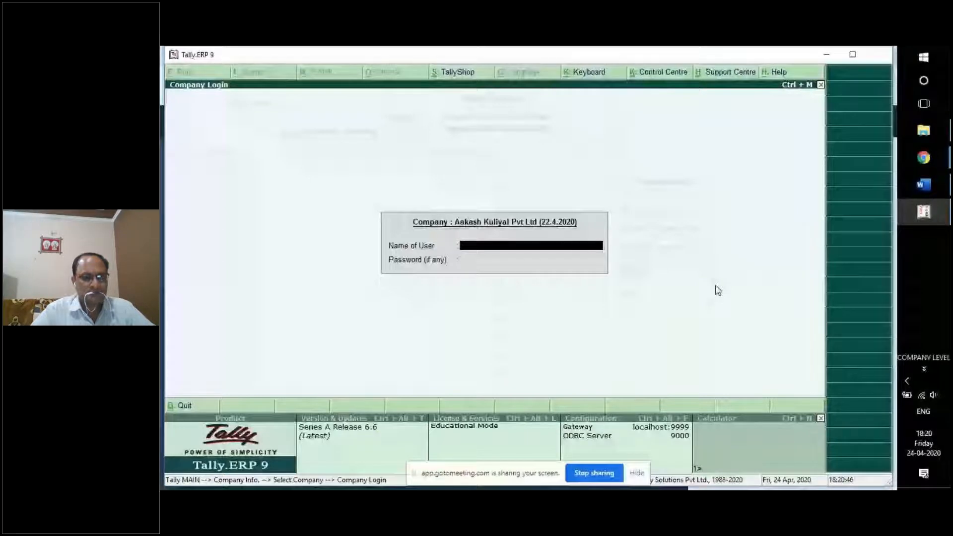
key("Return")
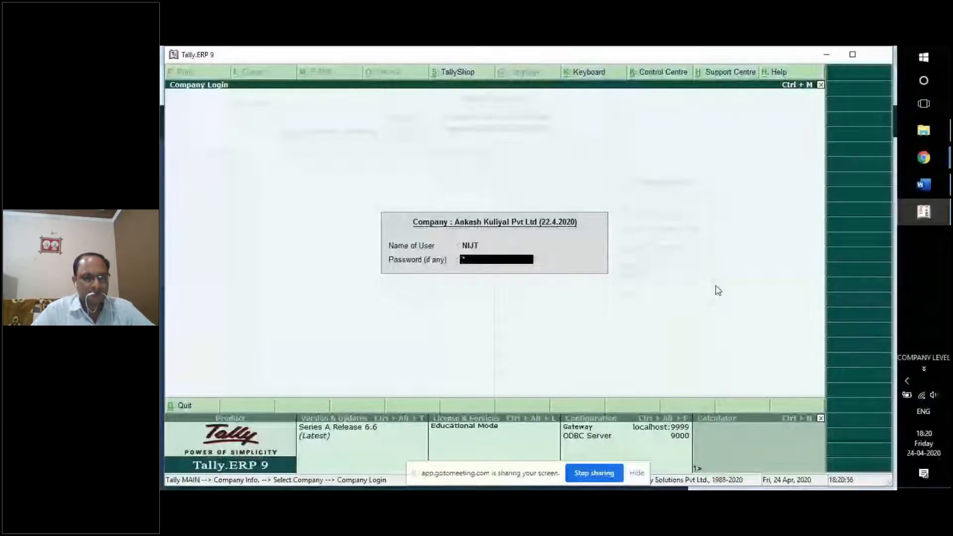
type("*****")
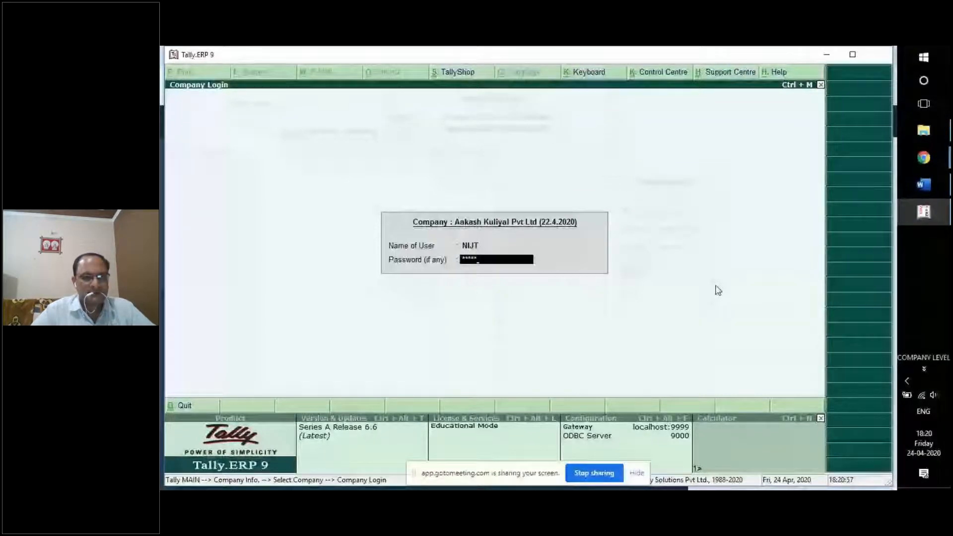
key("Return")
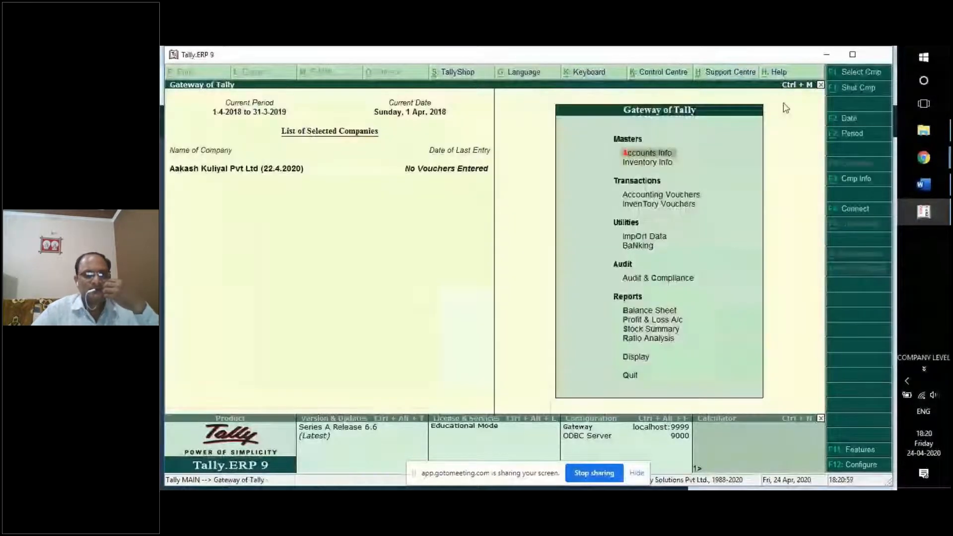
Maximize the Tally window and switch to the NIPS Tally ERP Complete Training Project document.
left_click(854, 55)
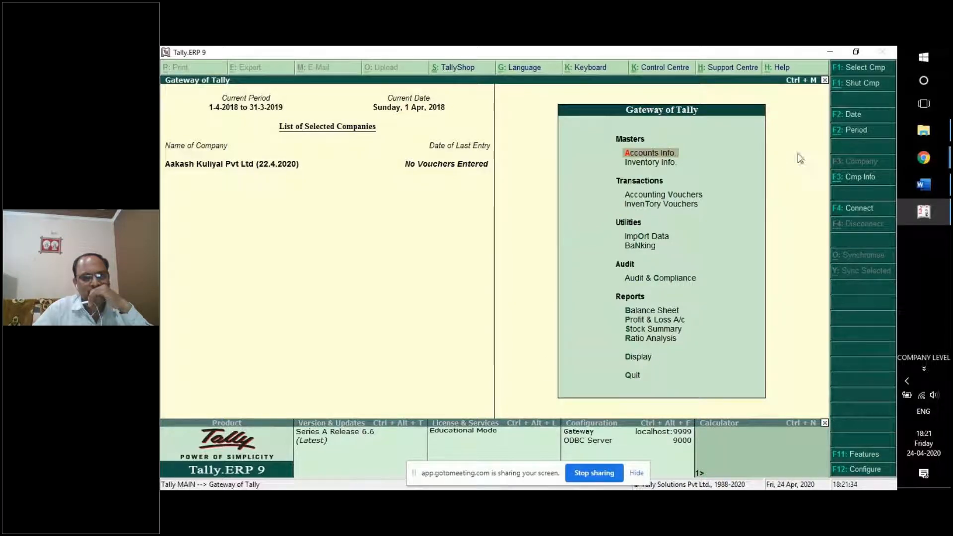
mouse_move(929, 160)
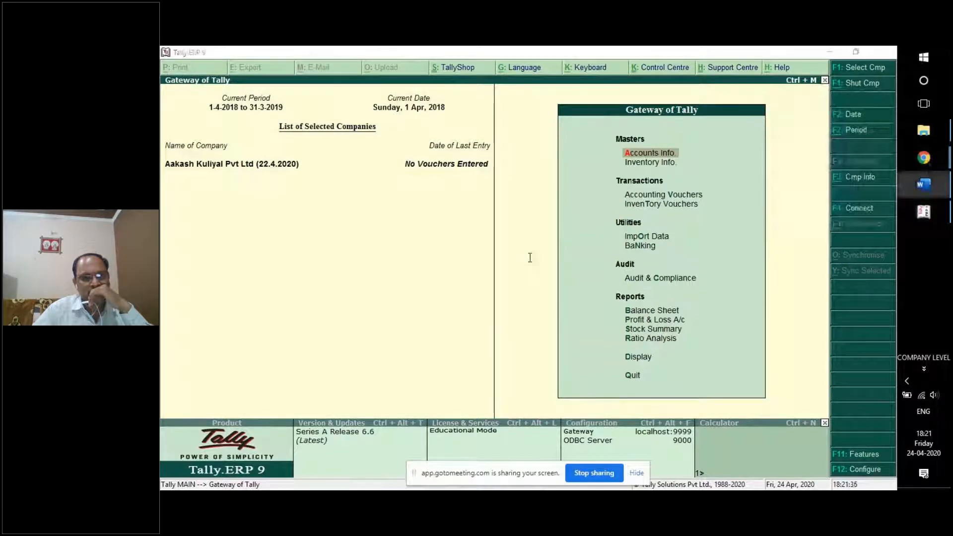
key("alt+Tab")
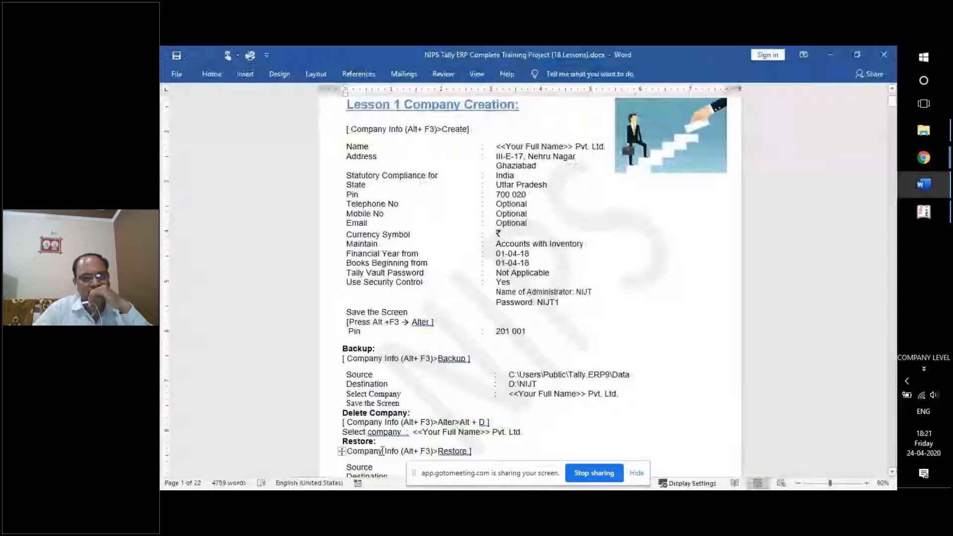
Return from Word to Tally's Gateway of Tally showing the 22.4.2020 company.
left_click(936, 213)
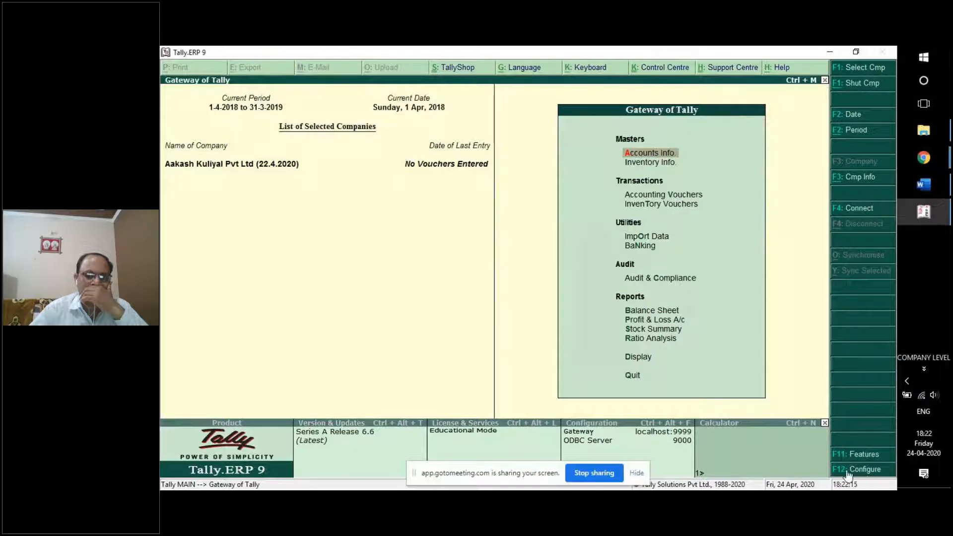
View the company's Company Alteration details via F3 Cmp Info > Alter, then switch to the Word notes.
left_click(858, 180)
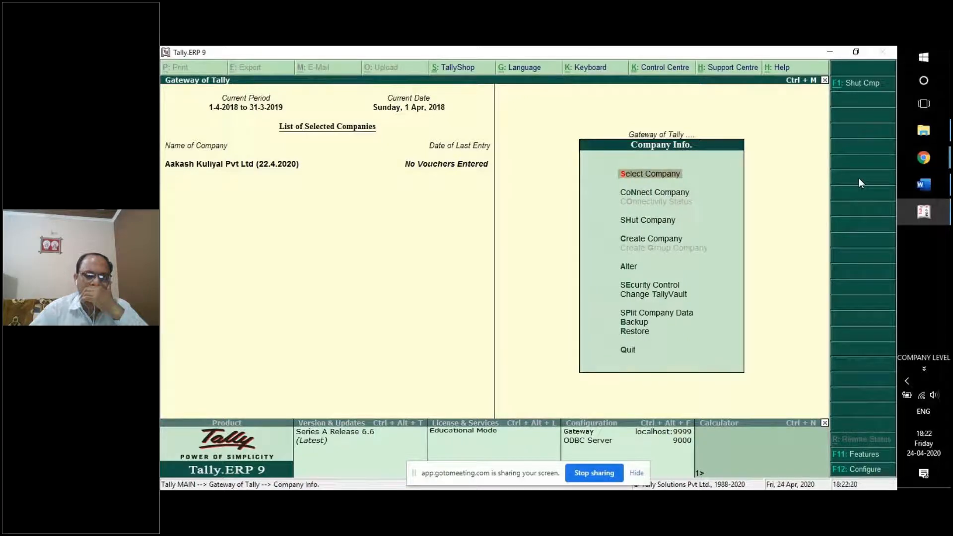
left_click(629, 270)
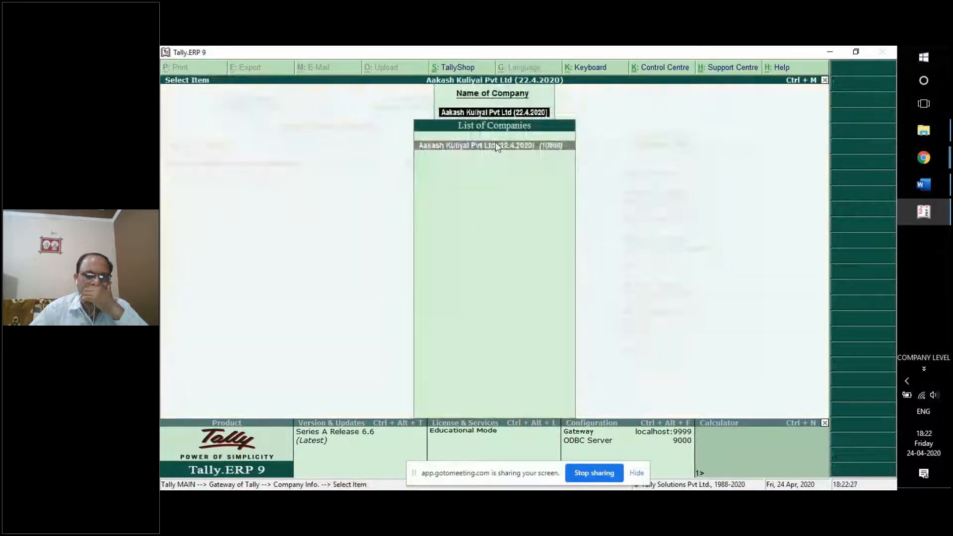
left_click(496, 146)
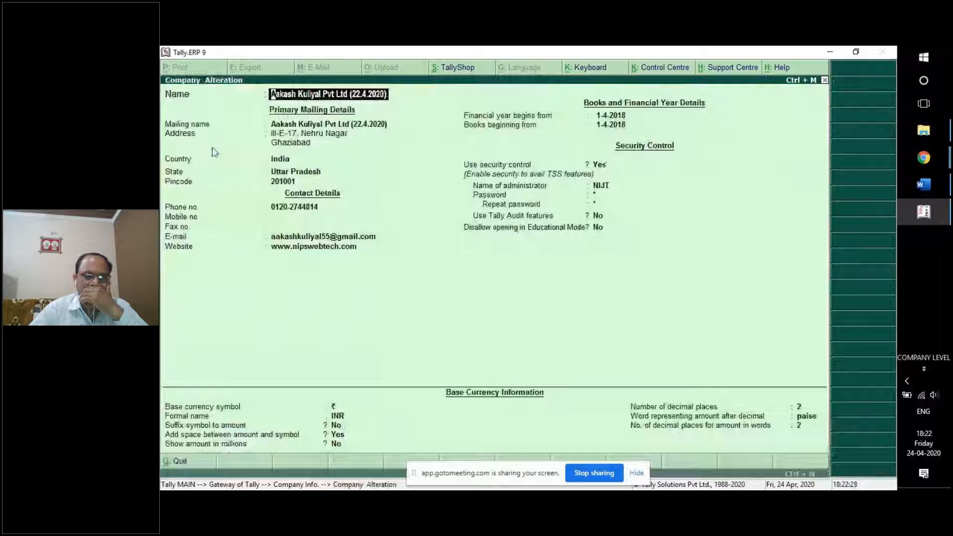
key("alt+Tab")
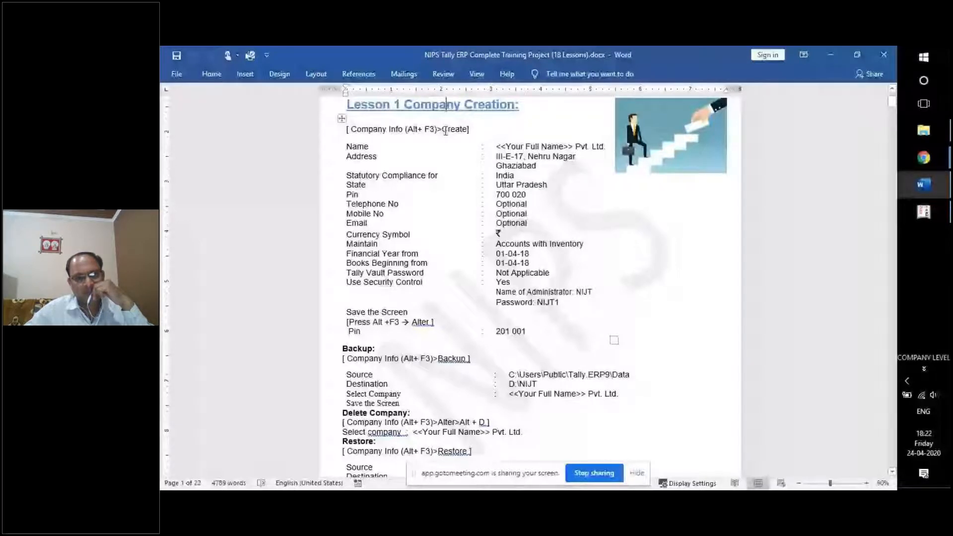
Open Tally's company Backup screen, checking the backup steps in the Word notes.
key("alt+Tab")
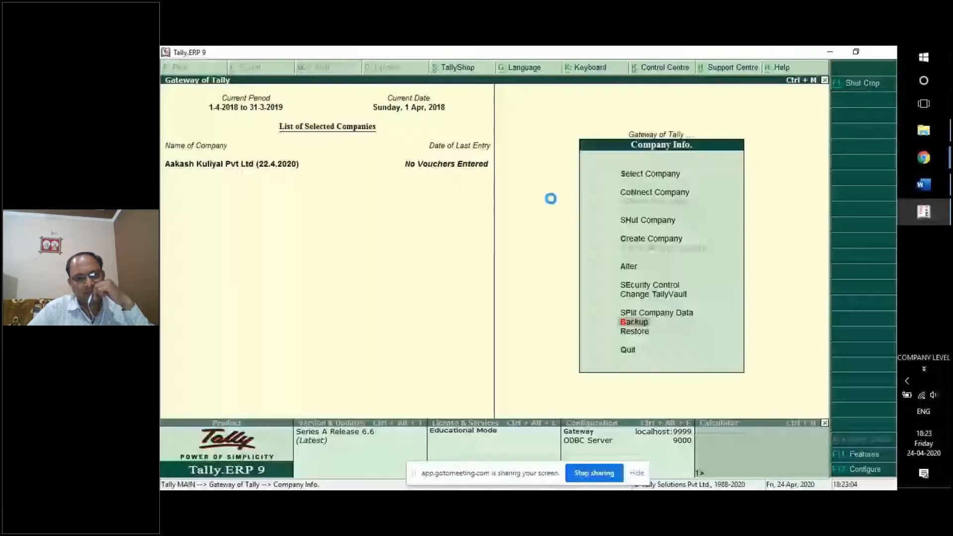
key("b")
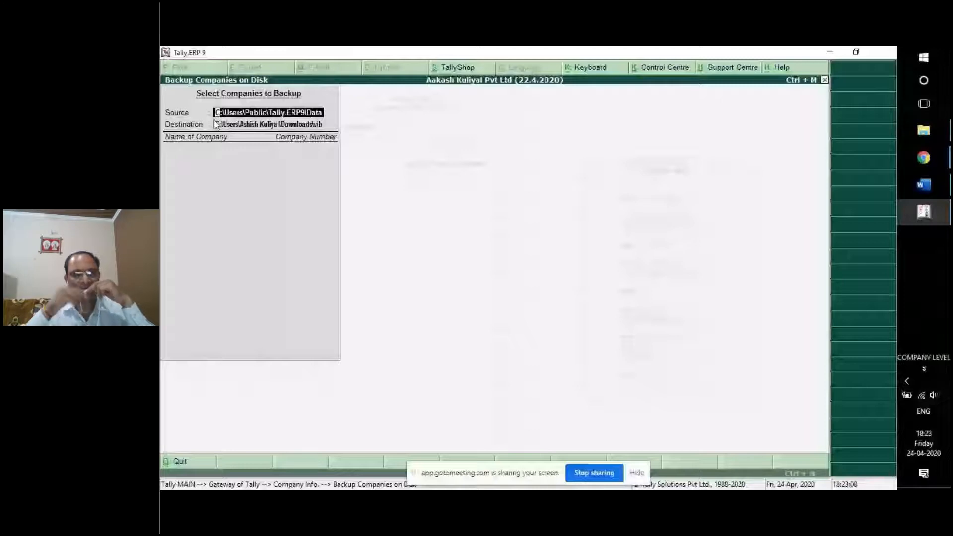
left_click(924, 185)
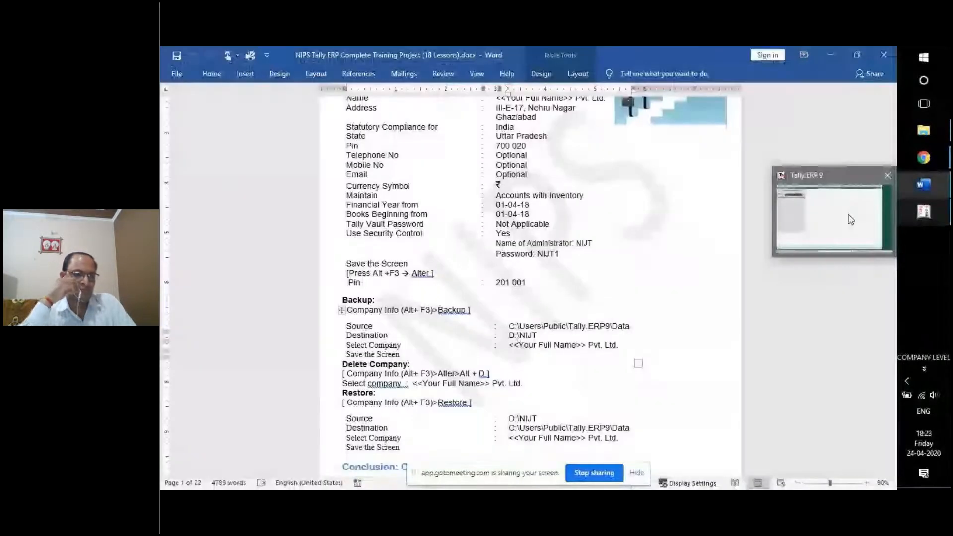
left_click(852, 220)
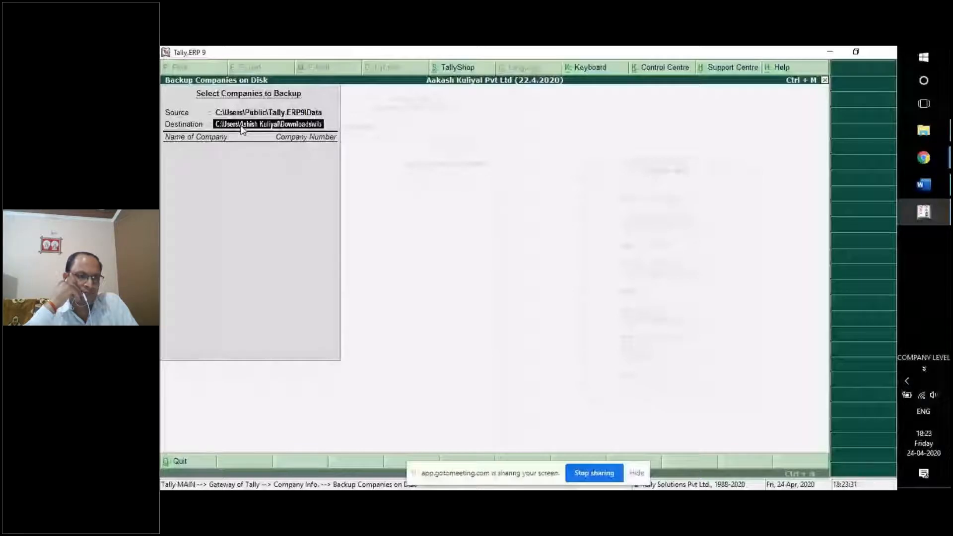
Back up company 10031 to D:\NIJT and close the backup screen.
type("D:\\NI")
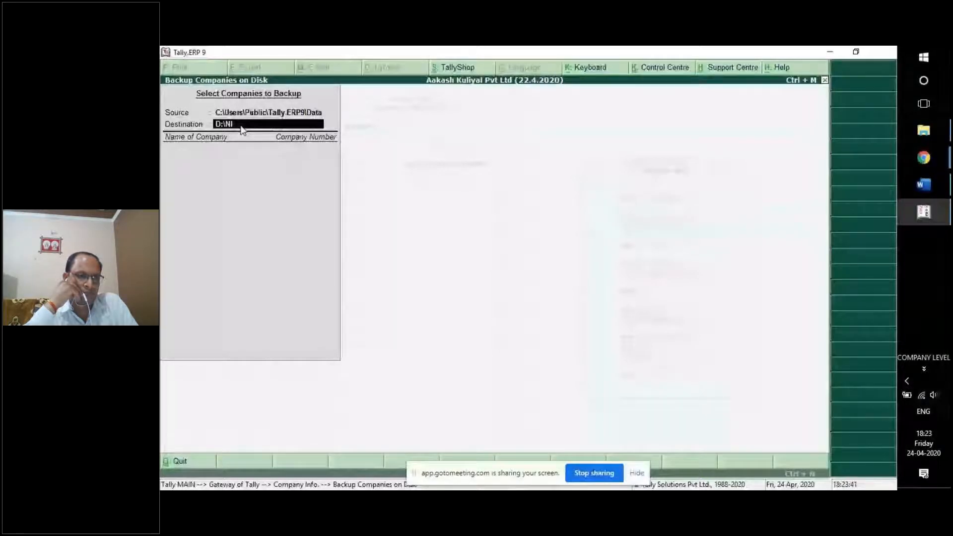
type("JT")
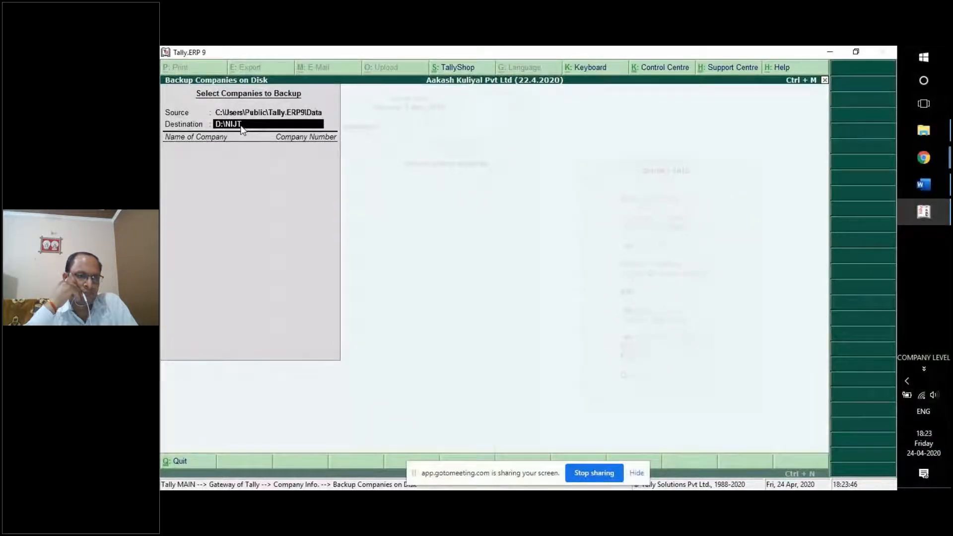
key("Return")
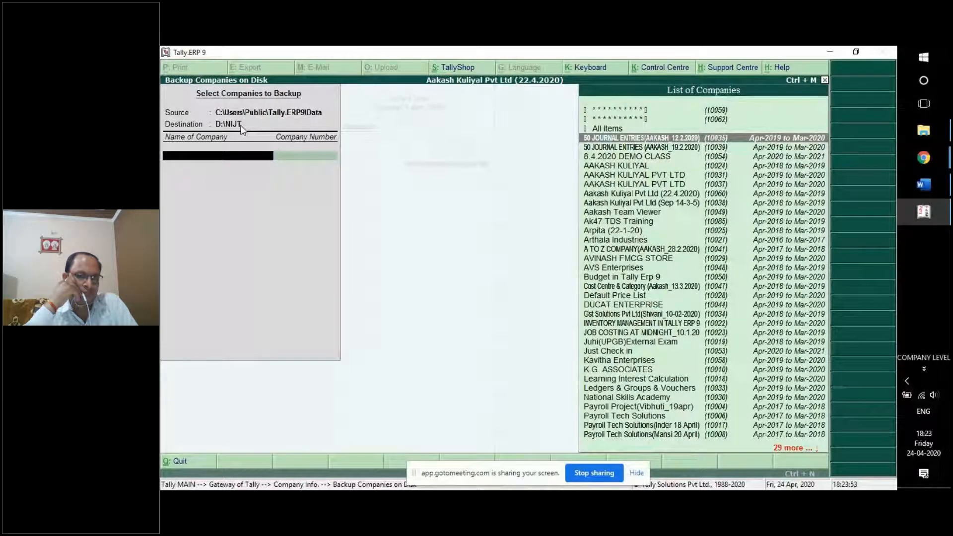
key("Down")
key("Down")
key("Down")
key("Down")
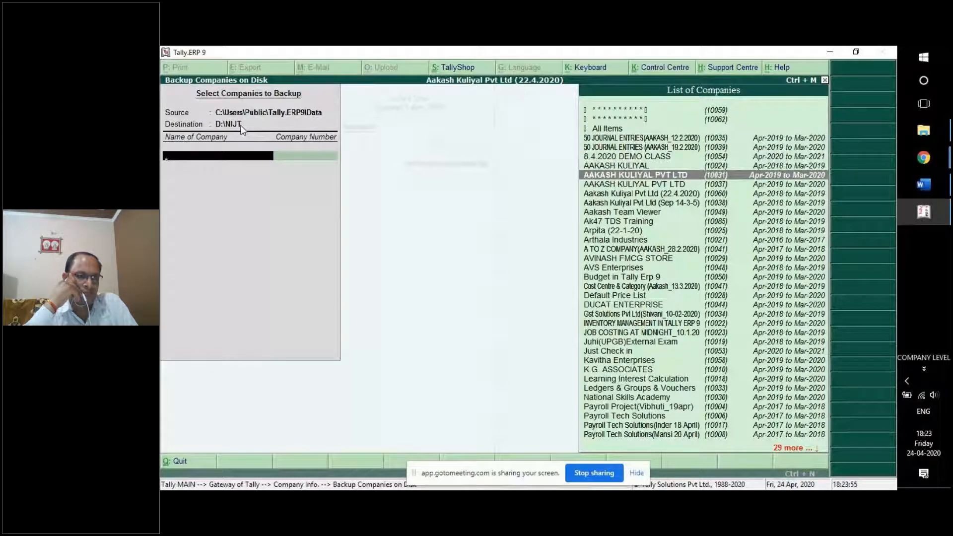
key("Return")
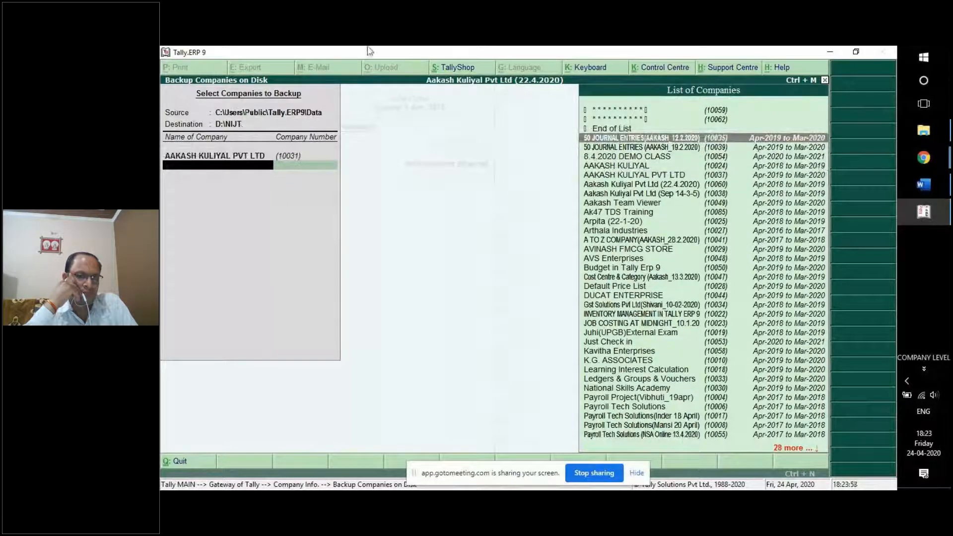
left_click(649, 129)
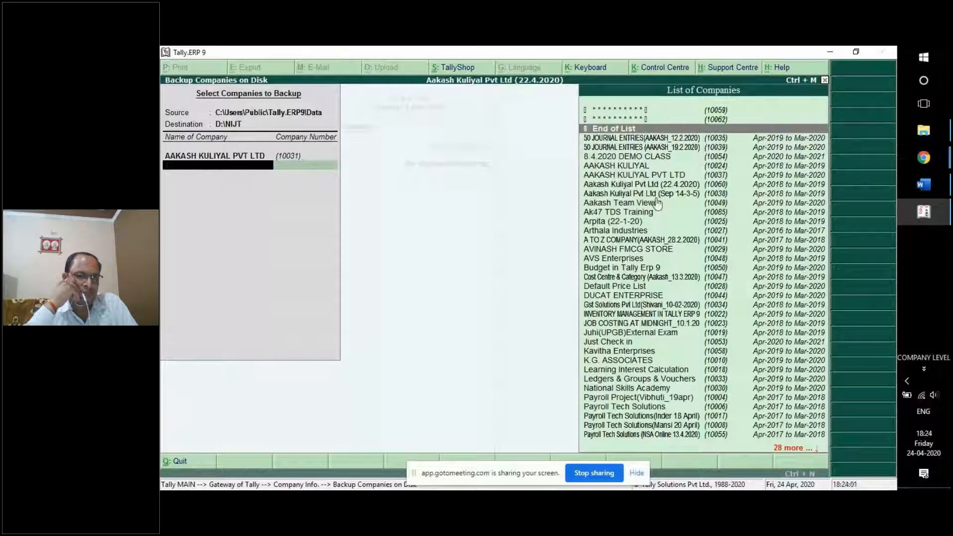
key("Return")
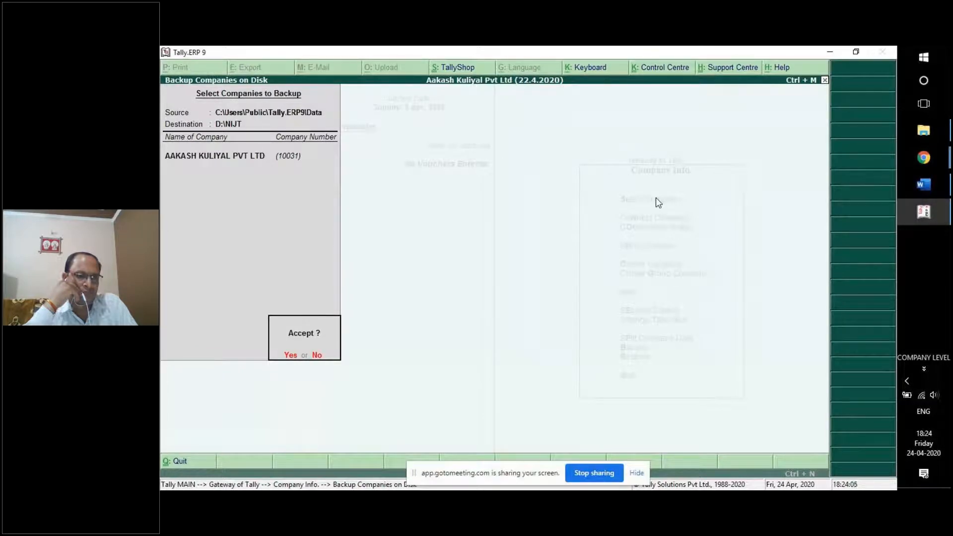
key("Return")
key("Escape")
key("Return")
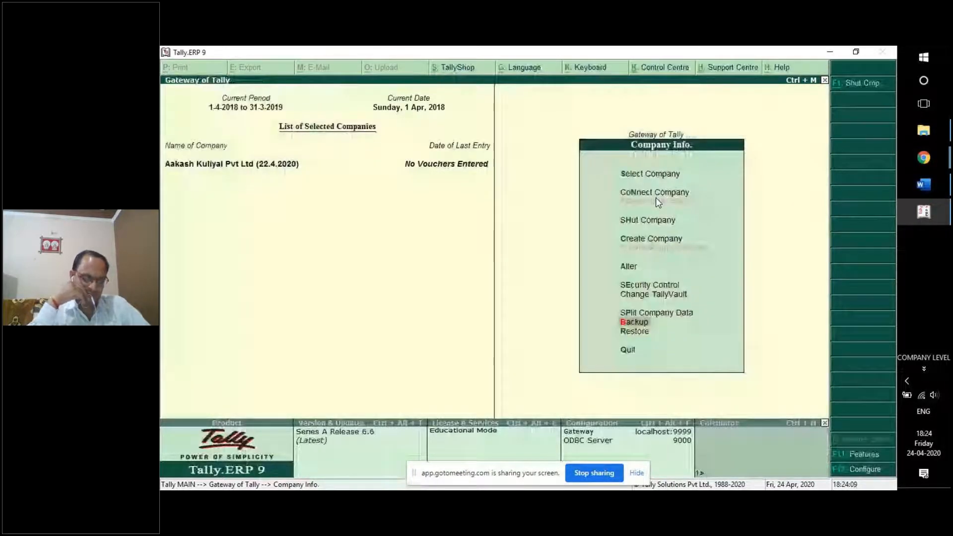
Open the company in Alter mode and request deletion with Alt+D, answering N at the confirmation.
key("a")
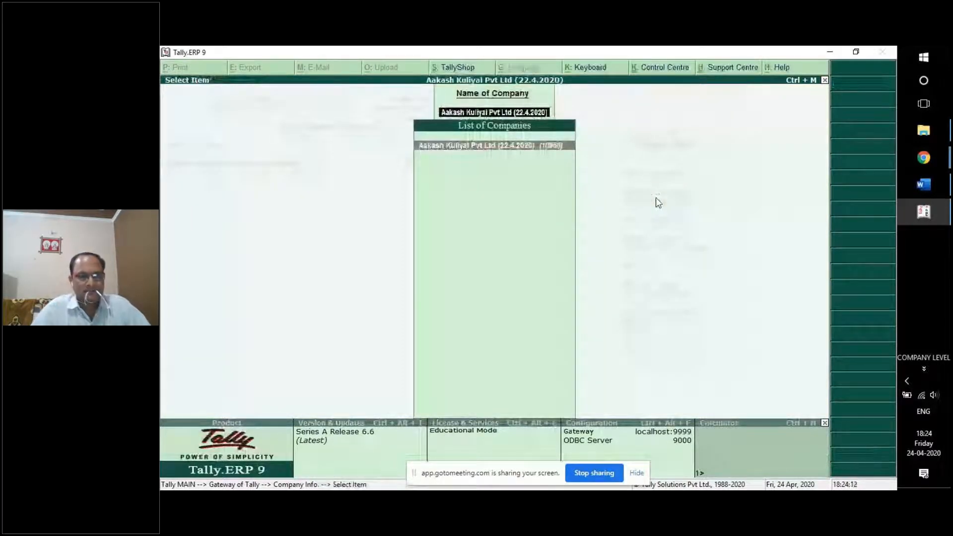
key("Return")
key("alt+d")
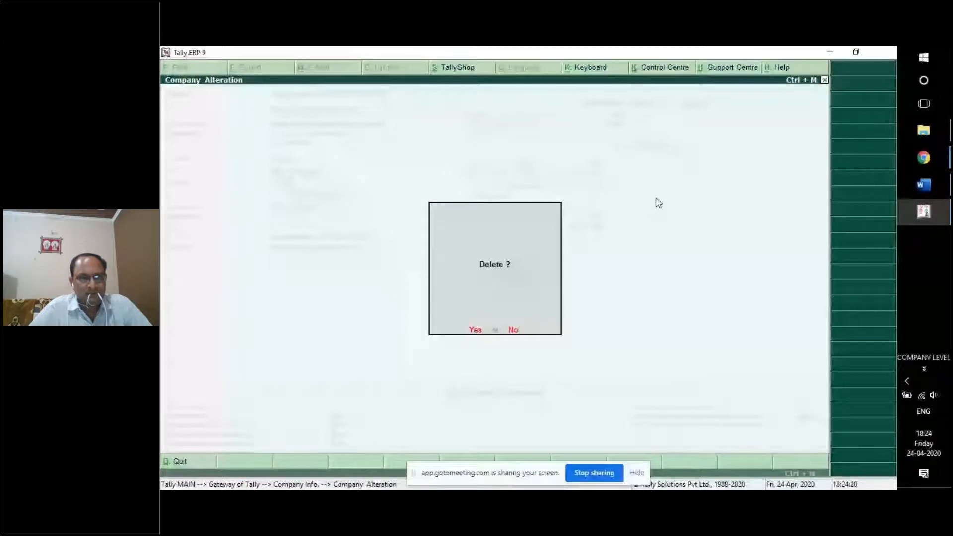
key("n")
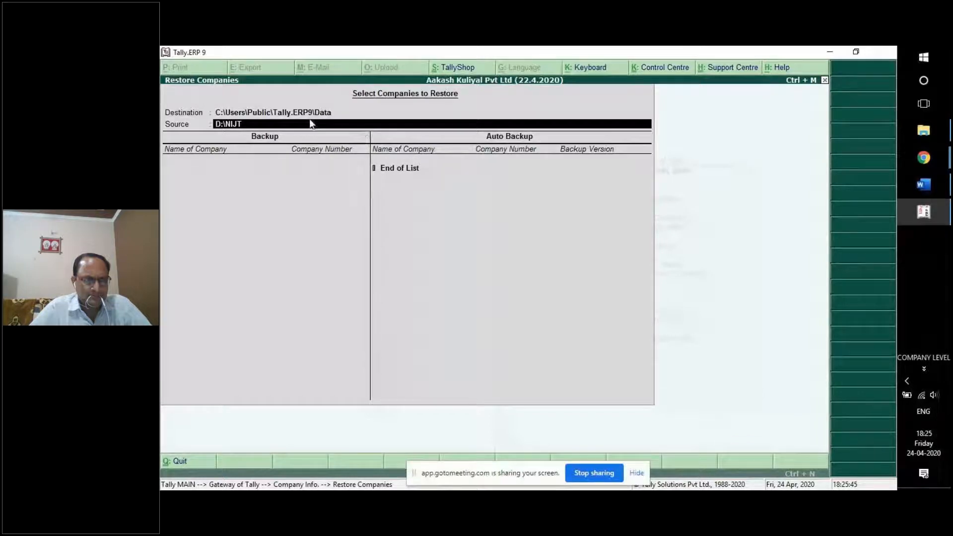
Set the restore source to D:\NIJT to list backups, then quit the Restore Companies screen.
left_click(266, 114)
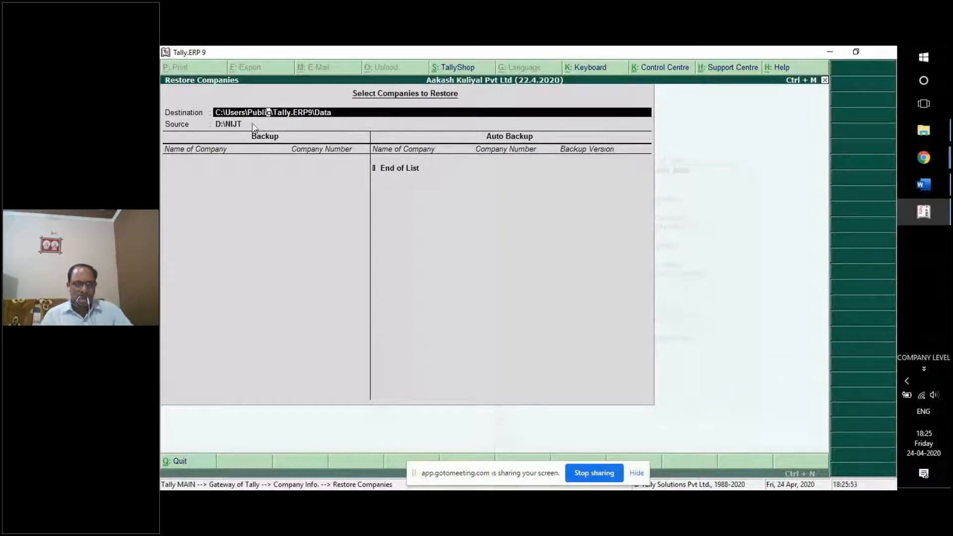
left_click(255, 124)
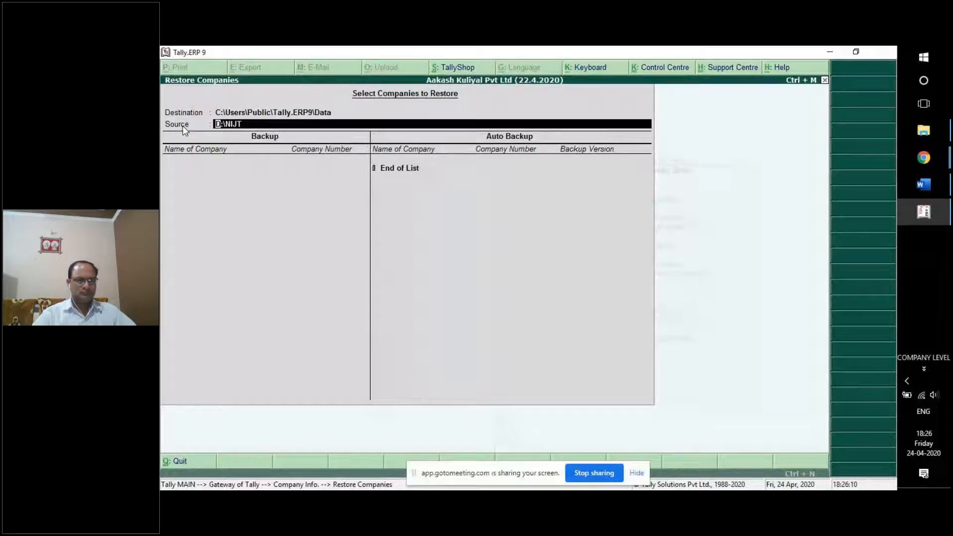
key("BackSpace")
type("D:\\NIJT")
key("Return")
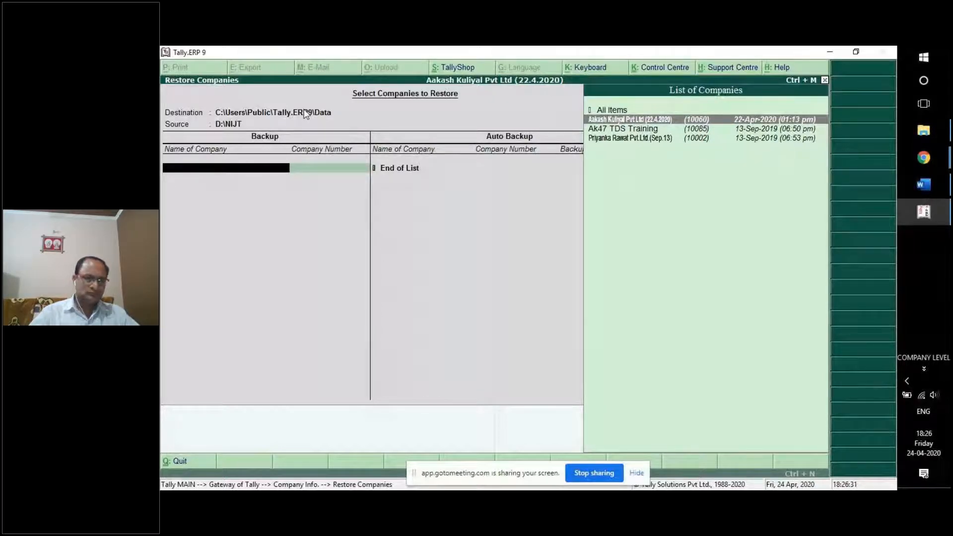
key("Escape")
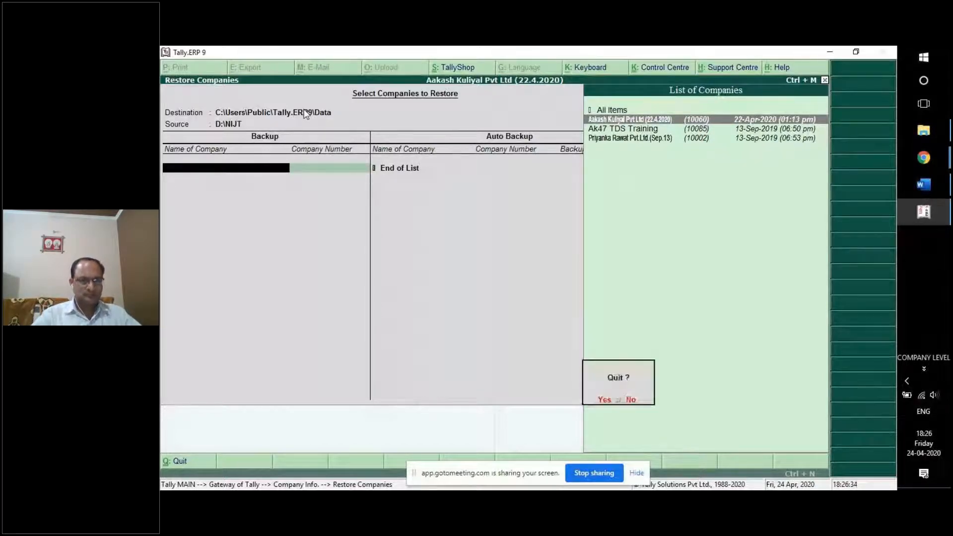
key("Return")
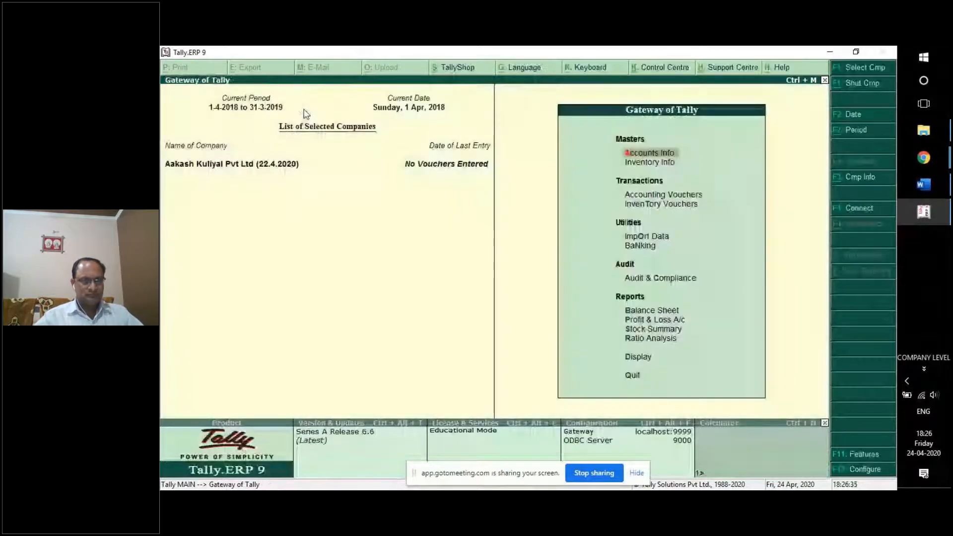
Switch to the Word training document and scroll to the Lesson 1 Backup section.
left_click(929, 184)
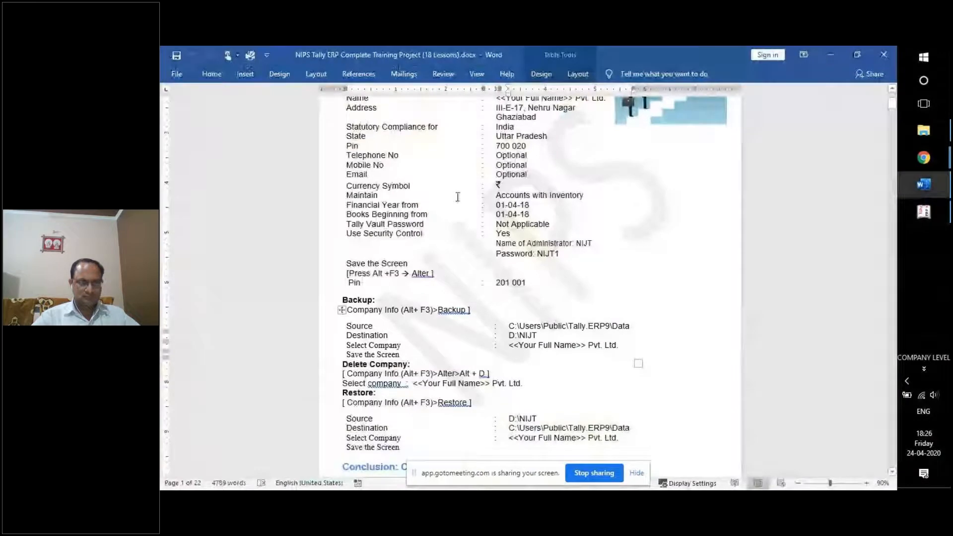
scroll(549, 336, "up", 1)
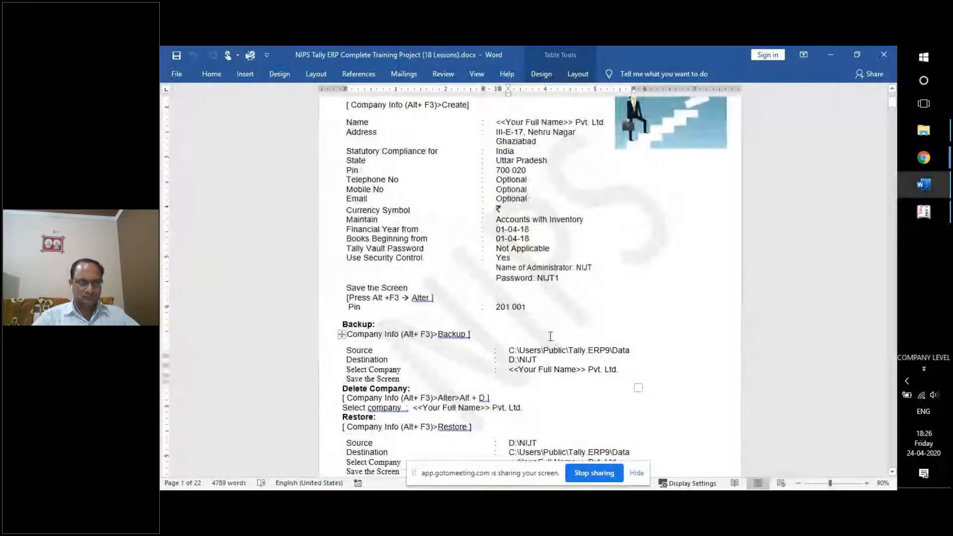
scroll(551, 336, "up", 2)
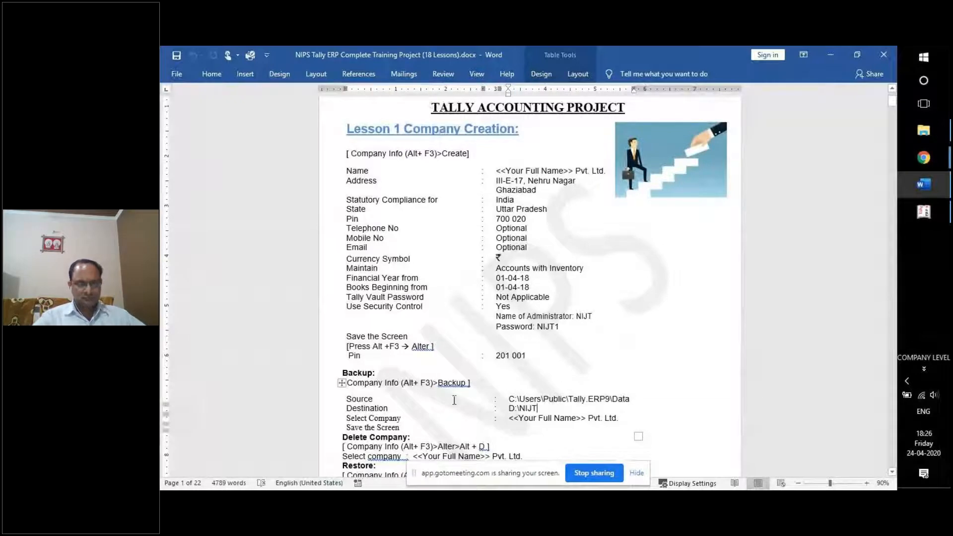
scroll(455, 400, "down", 1)
scroll(454, 400, "down", 1)
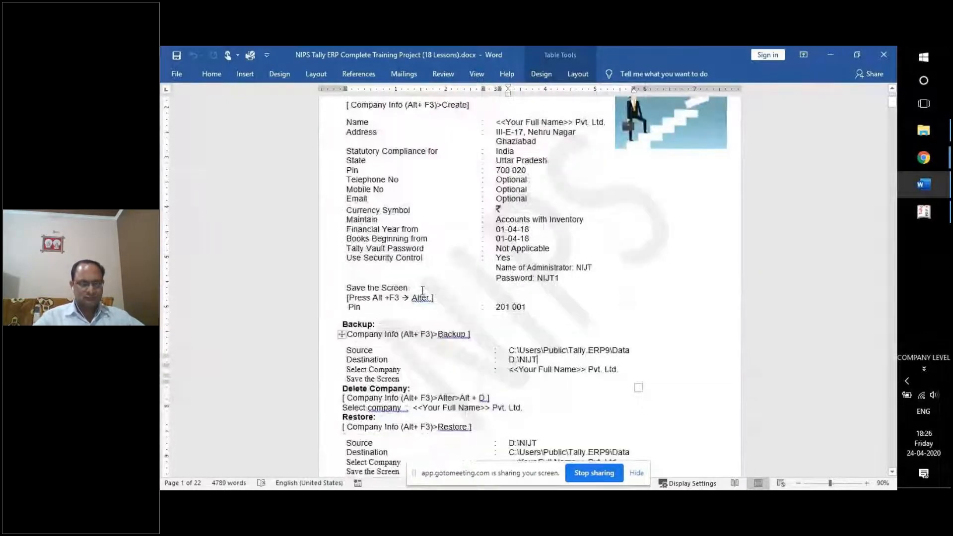
scroll(423, 290, "down", 1)
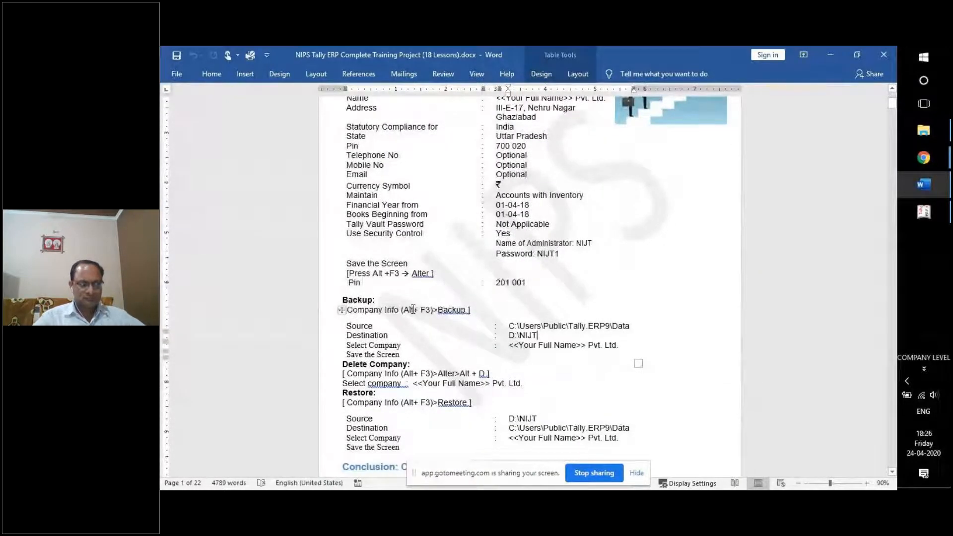
scroll(413, 310, "up", 1)
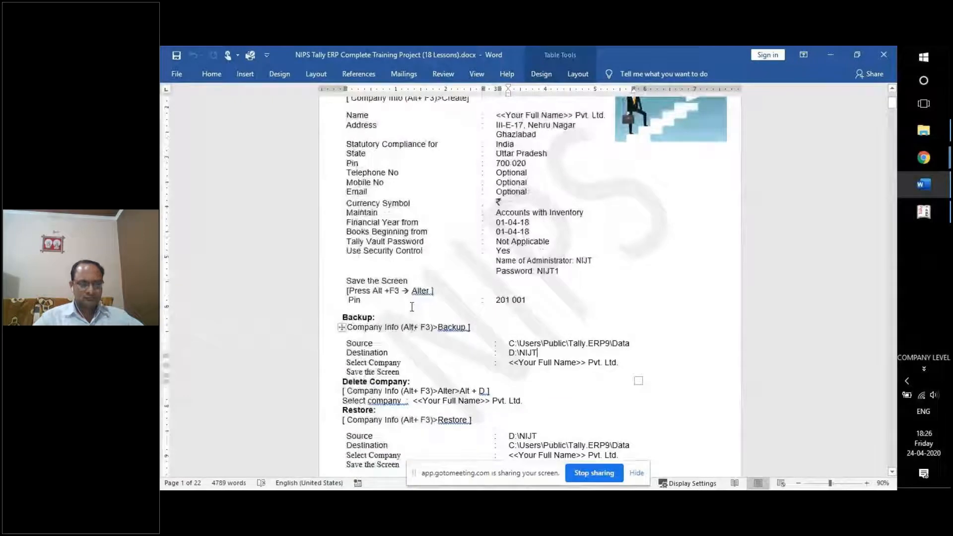
scroll(412, 307, "up", 1)
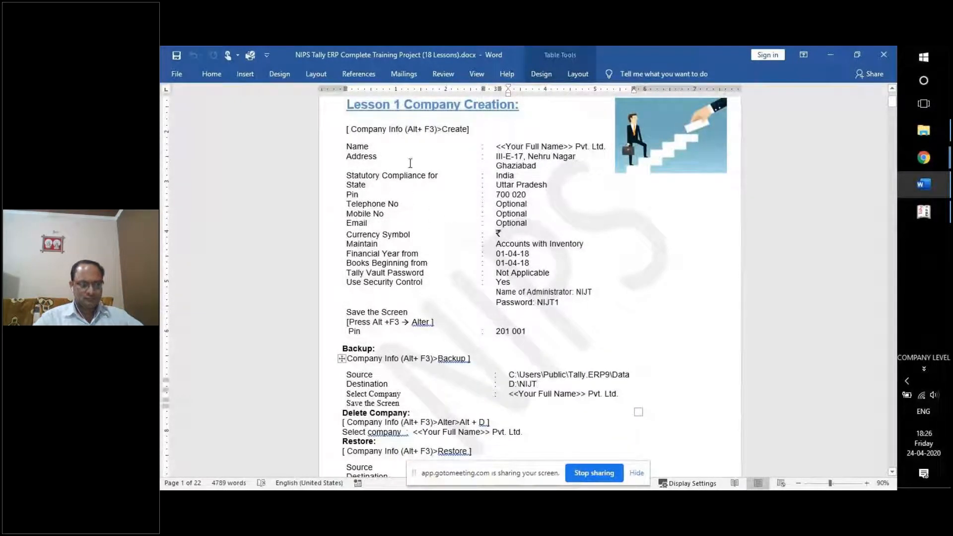
Highlight the two Pin code values, then point out Backup's Select Company row.
triple_click(508, 194)
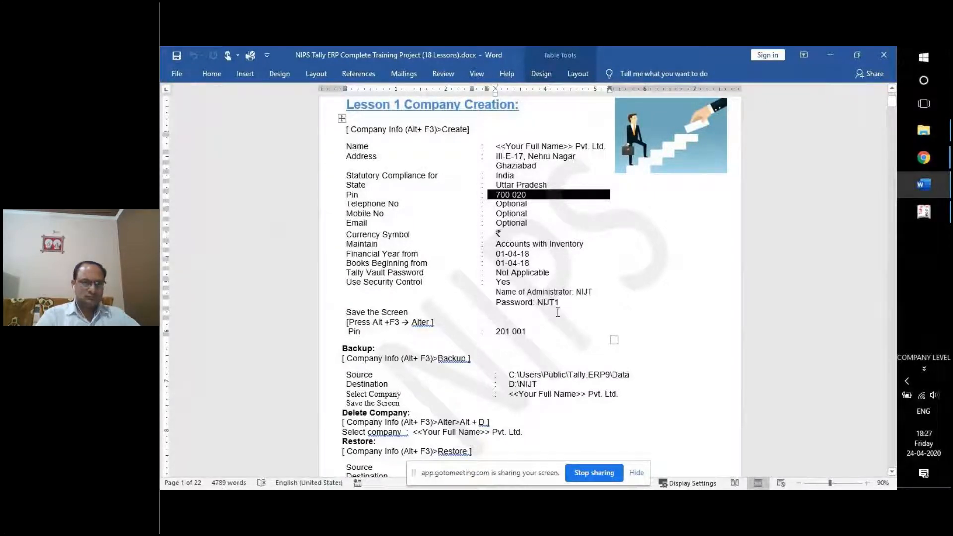
left_click(374, 321)
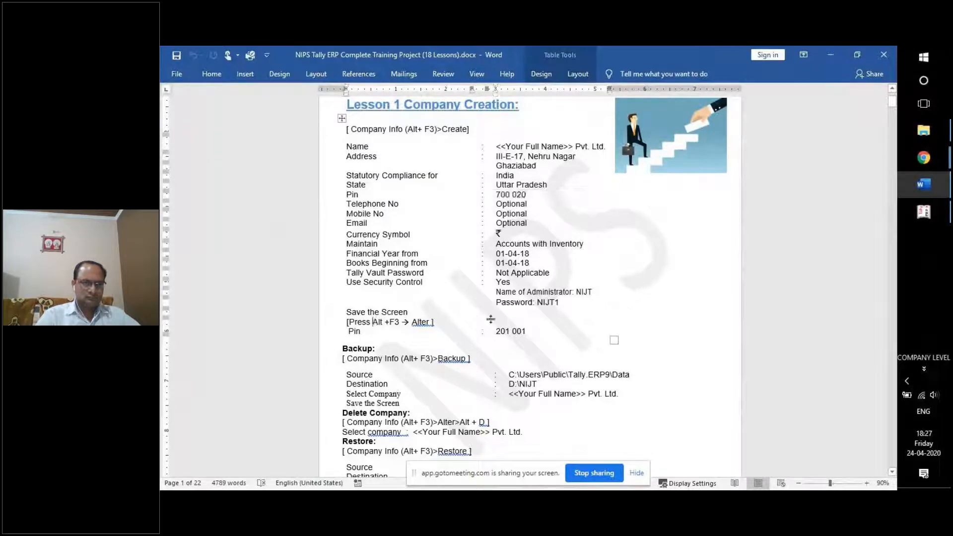
left_click_drag(495, 332, 527, 331)
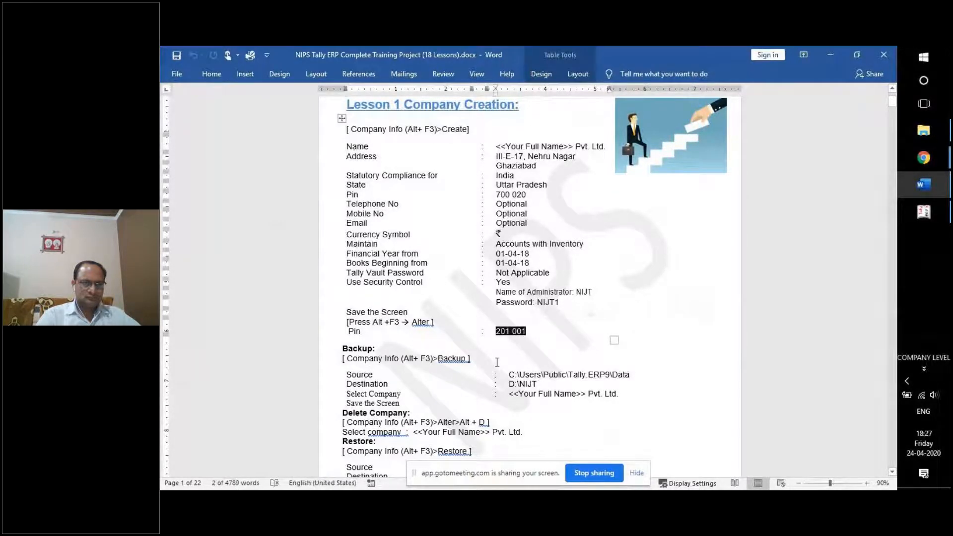
left_click(438, 358)
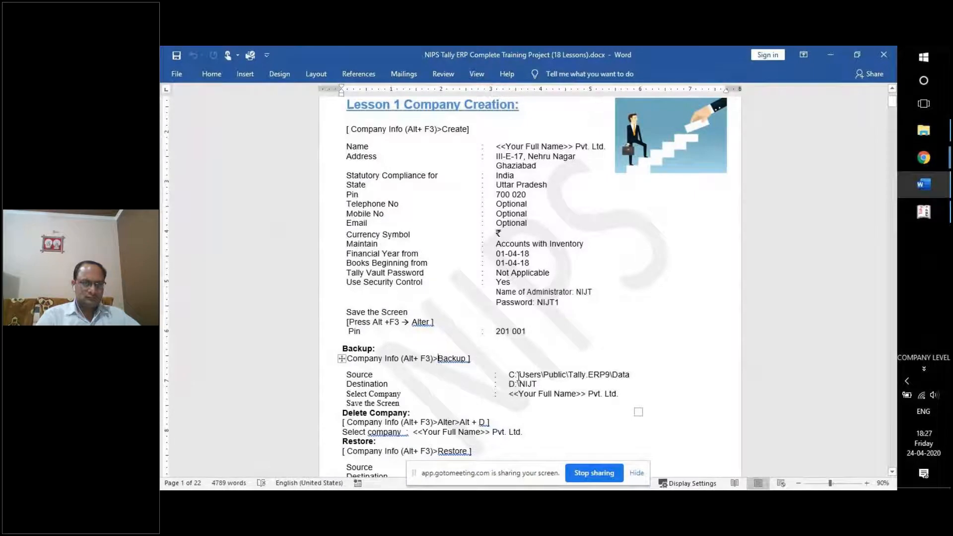
left_click(511, 392)
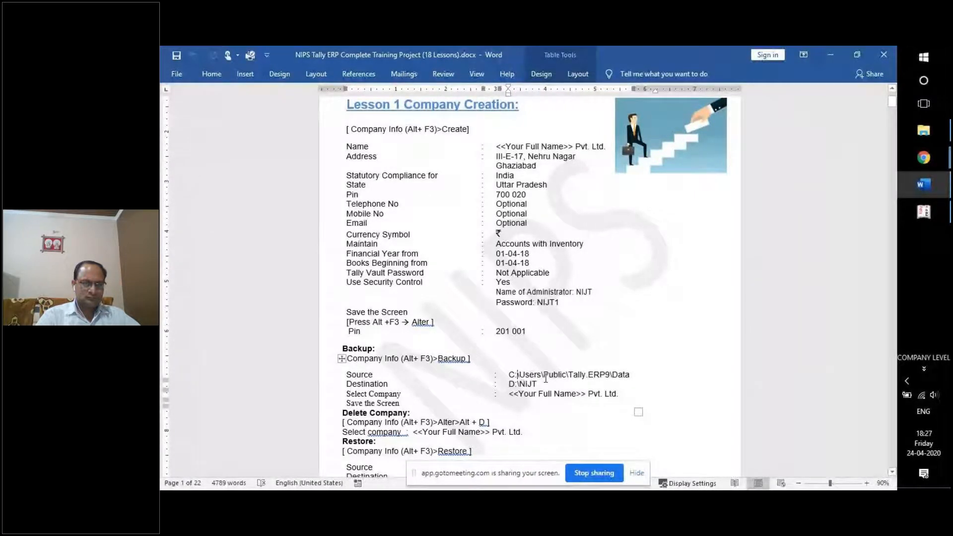
Highlight the Delete Company instructions and point out Restore's Select Company and Save steps.
scroll(546, 378, "down", 3)
left_click(524, 359)
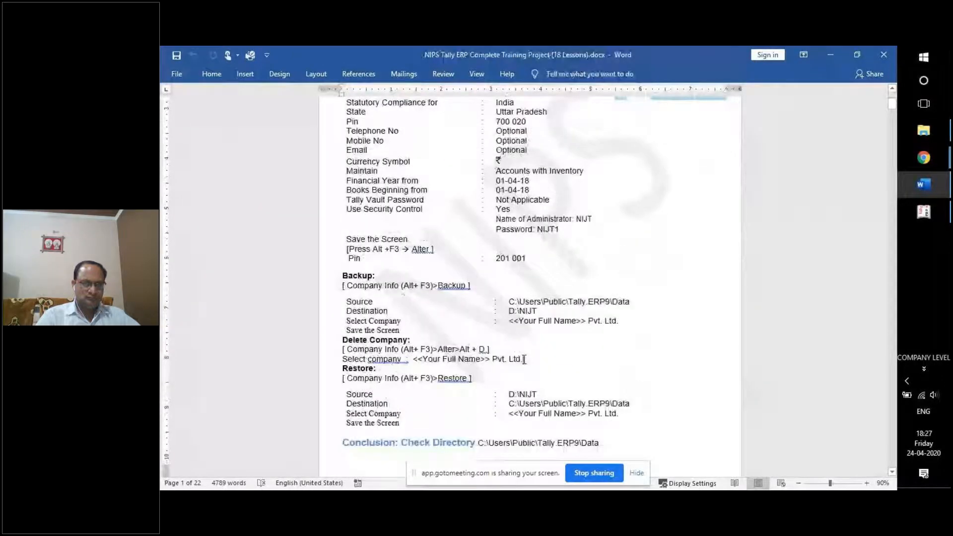
left_click_drag(524, 360, 343, 350)
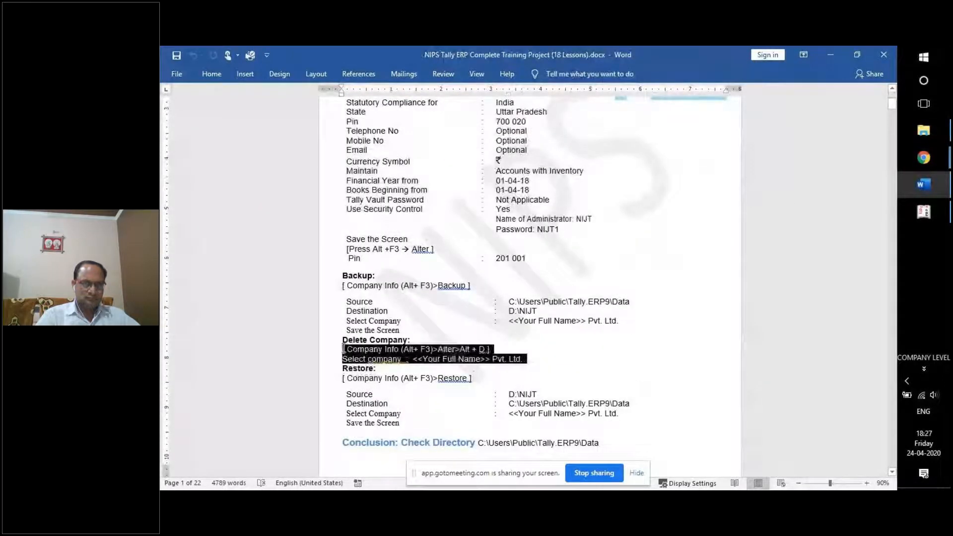
left_click(535, 362)
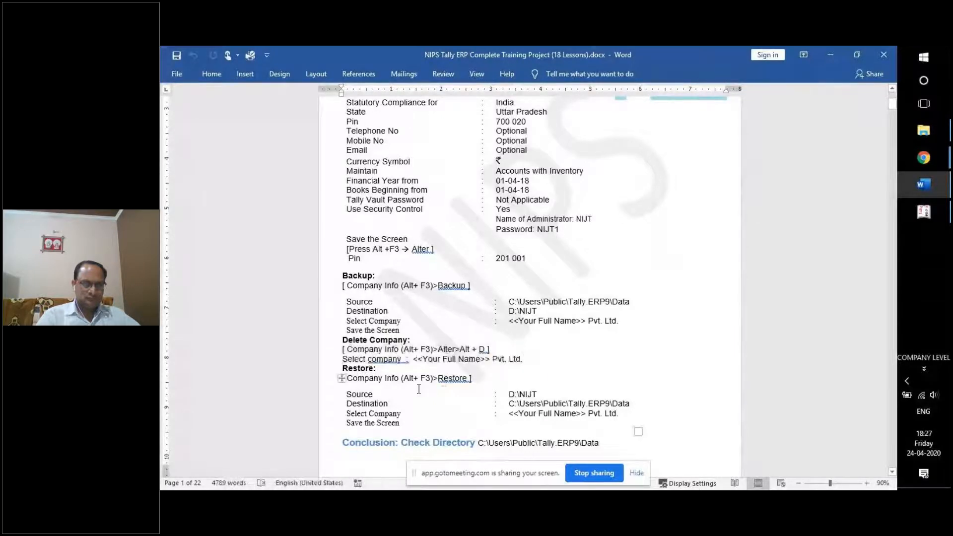
left_click(409, 414)
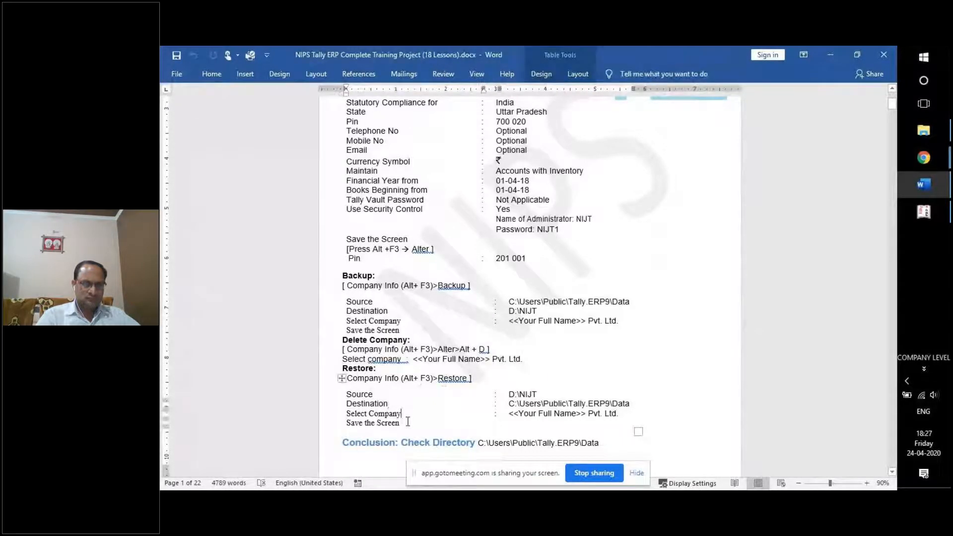
left_click(407, 423)
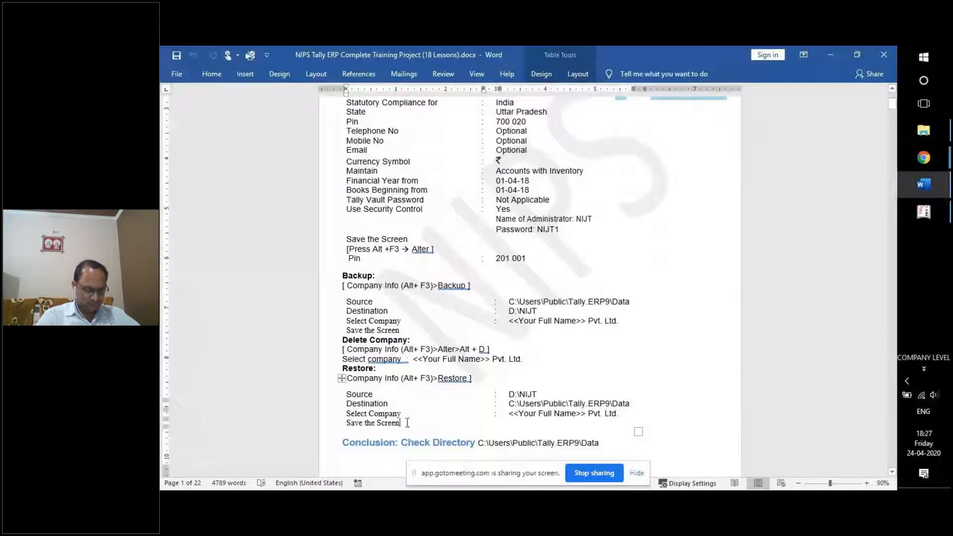
key("super+r")
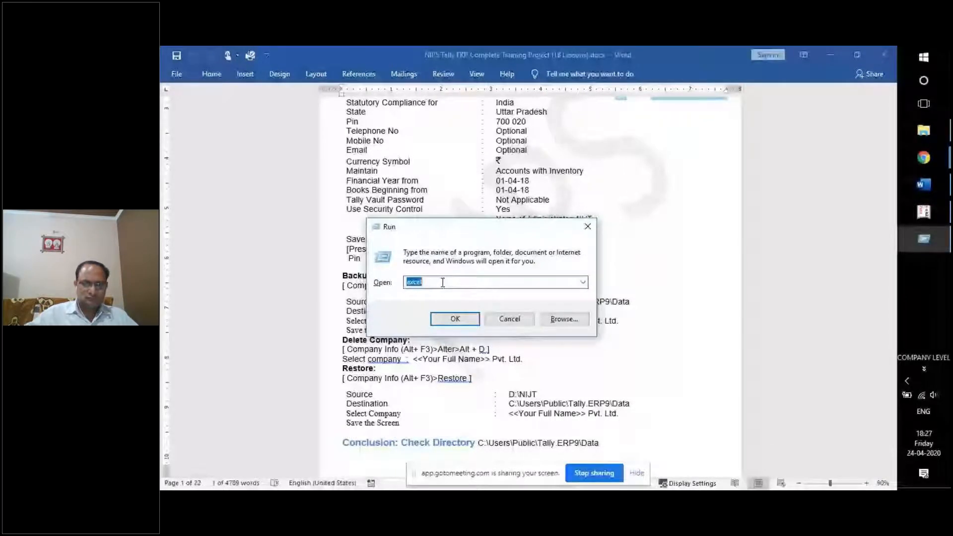
Open C:\Users\Public\Tally.ERP9\Data from Run, review the company folders, then close it.
type("C:")
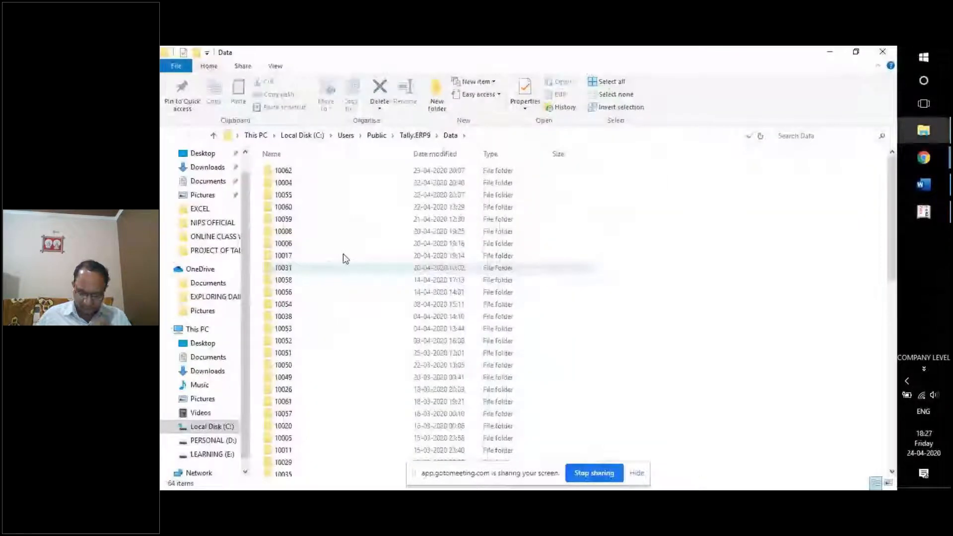
left_click(830, 52)
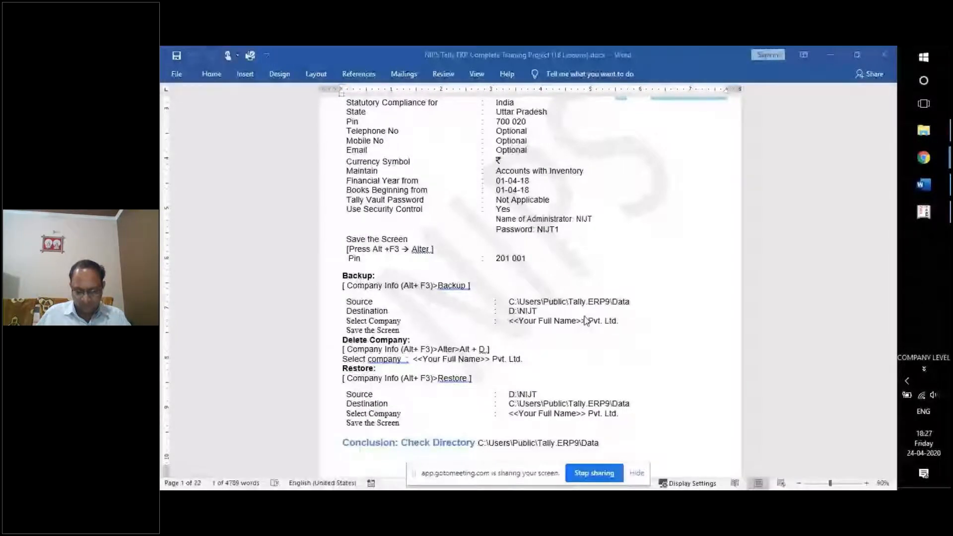
Scroll the Word notes to Lesson 2 and back, then return to Tally.ERP 9.
scroll(586, 320, "down", 8)
scroll(607, 319, "down", 2)
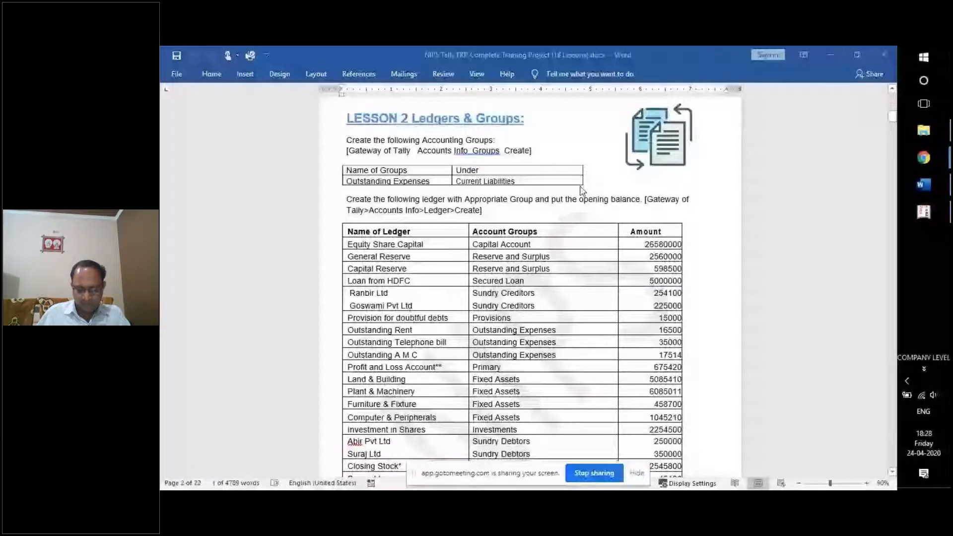
scroll(527, 211, "up", 10)
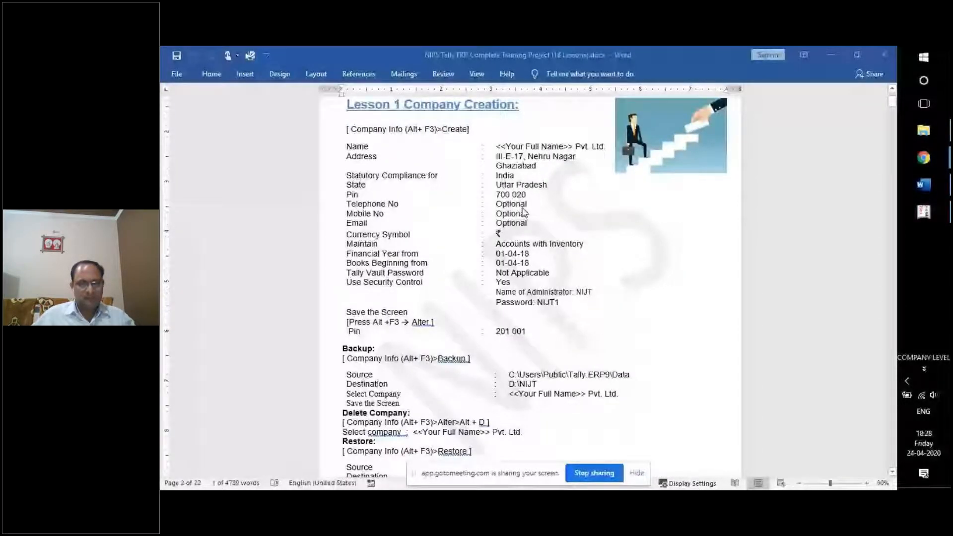
scroll(443, 271, "down", 2)
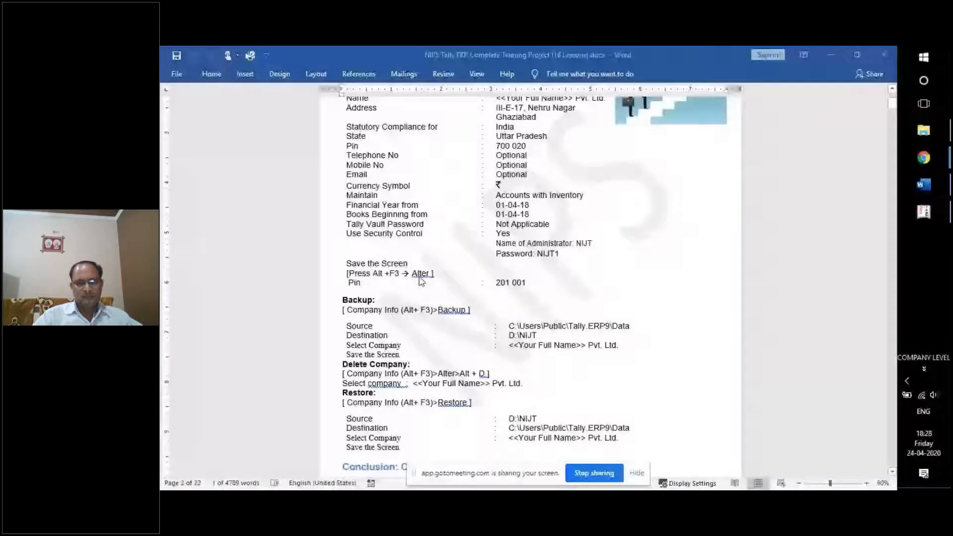
left_click(359, 301)
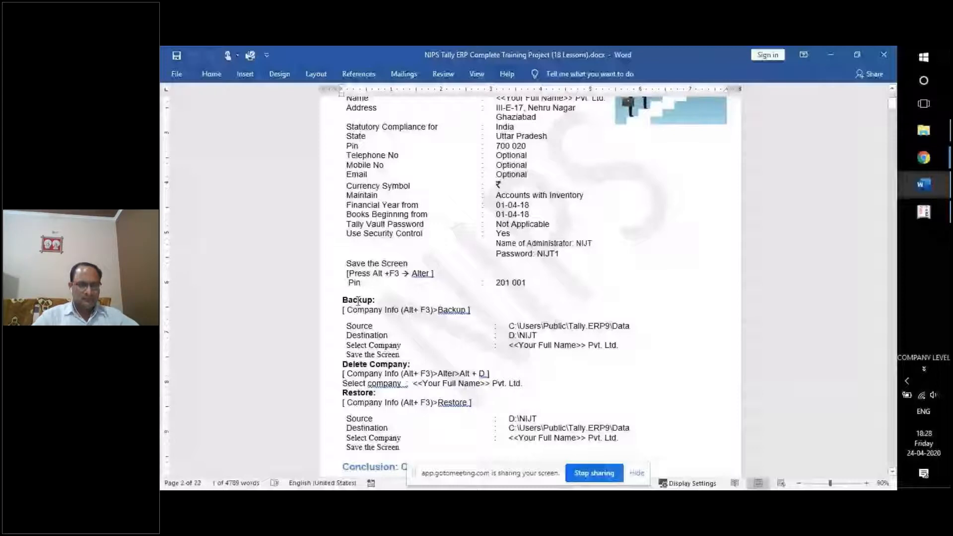
key("alt+Tab")
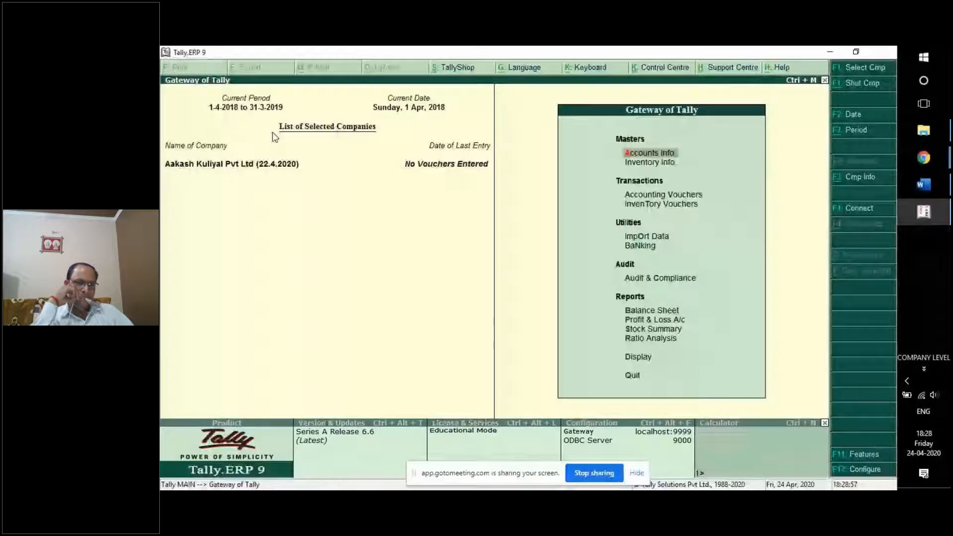
Bring GoToMeeting forward, then put Tally's Gateway of Tally screen back in front for sharing.
mouse_move(924, 158)
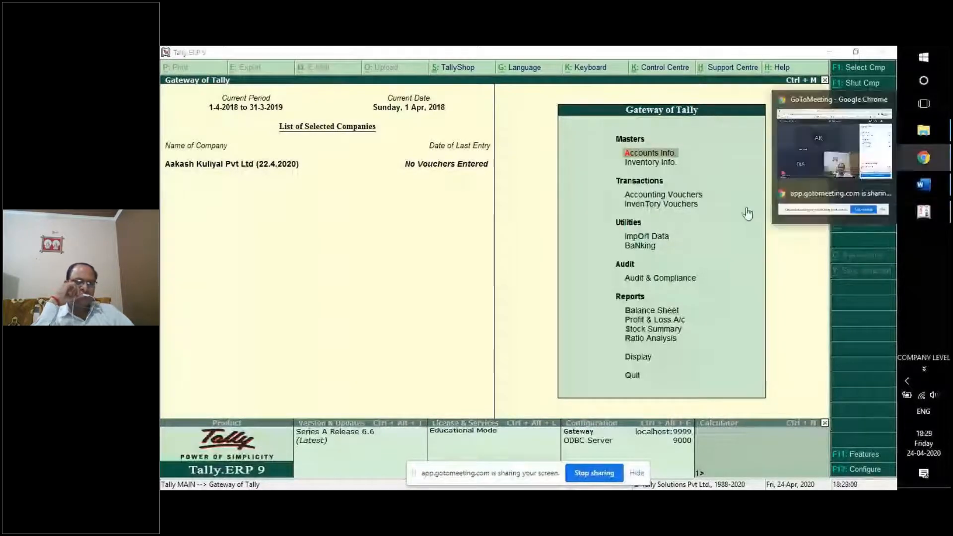
left_click(840, 194)
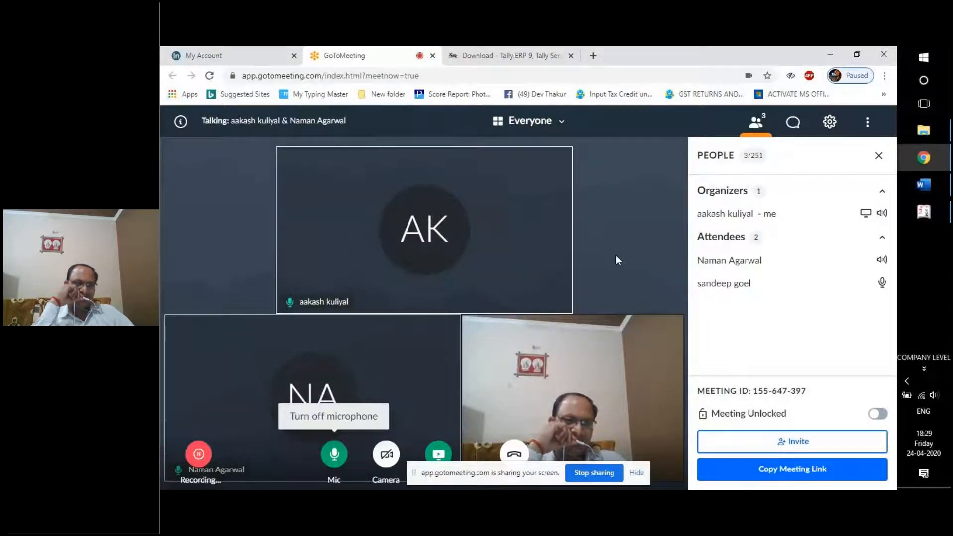
left_click(924, 212)
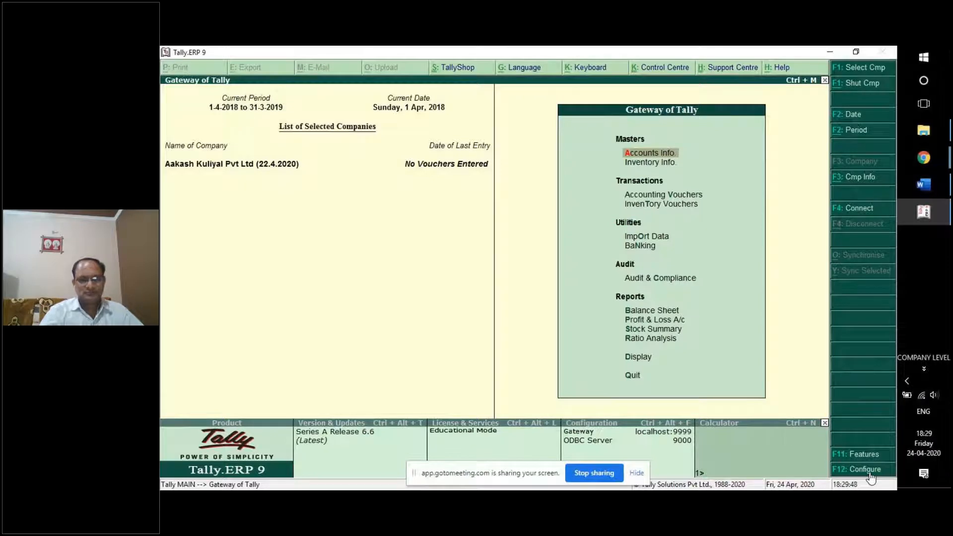
Adjust the speaker volume, then open Accounting Vouchers to a blank Payment voucher.
key("XF86AudioRaiseVolume")
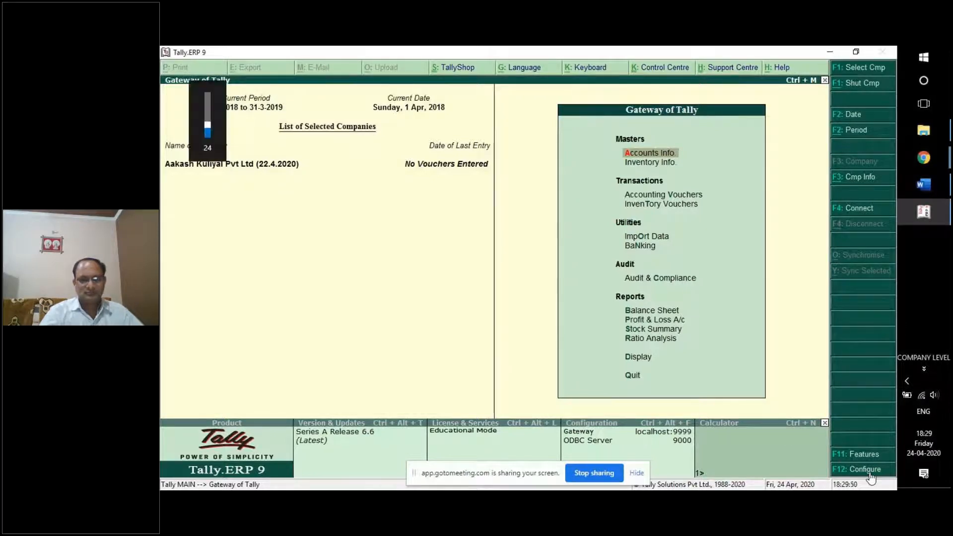
key("XF86AudioRaiseVolume")
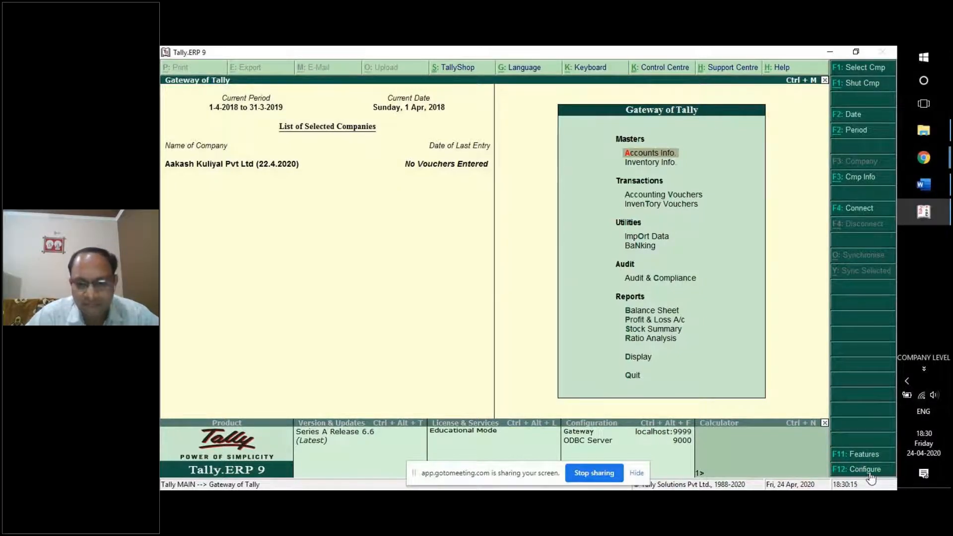
key("XF86AudioLowerVolume")
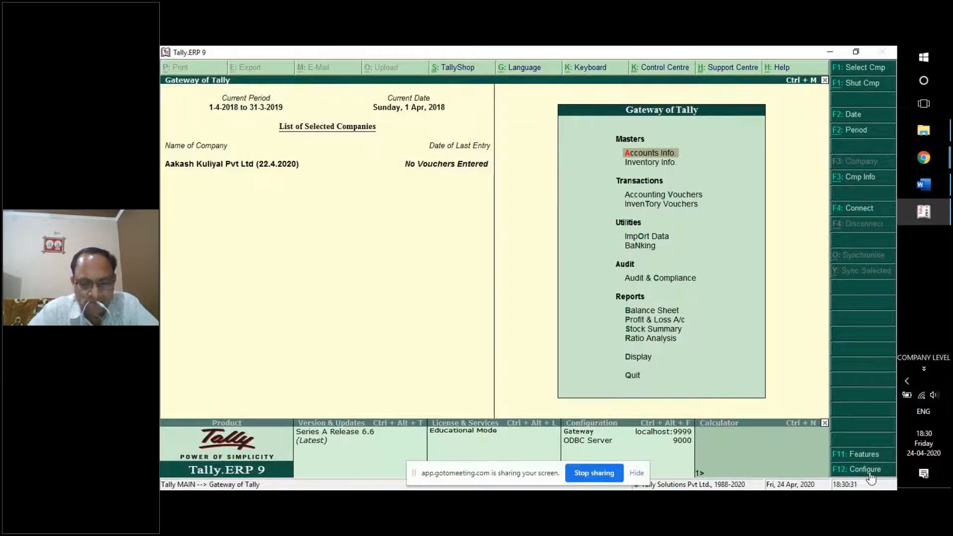
key("Down")
key("Down")
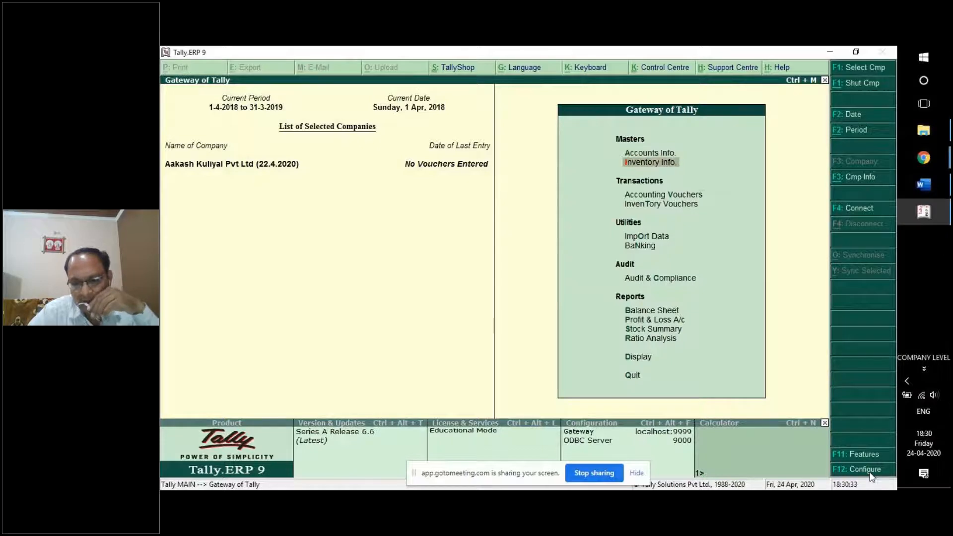
key("Return")
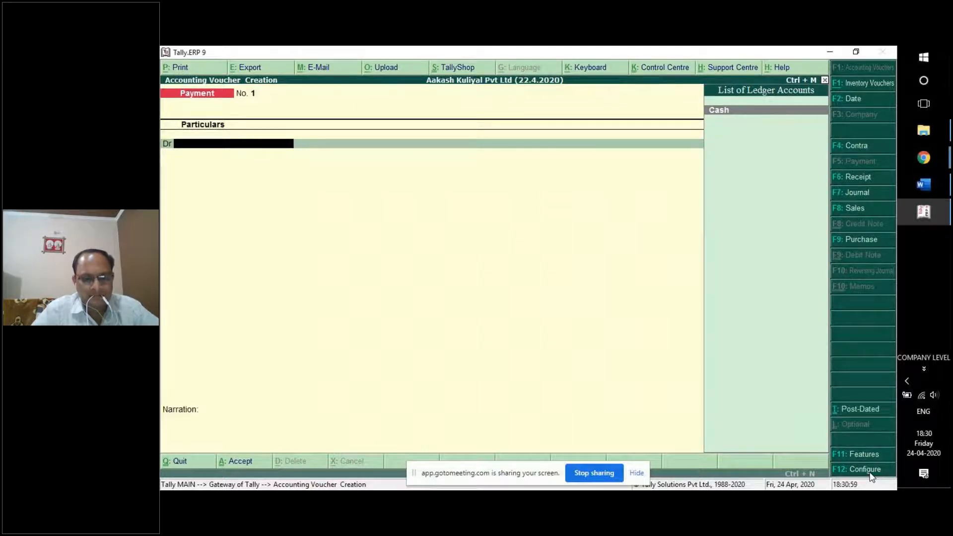
Switch the voucher between Contra, Receipt and Payment, ending on Journal.
key("XF86MonBrightnessUp")
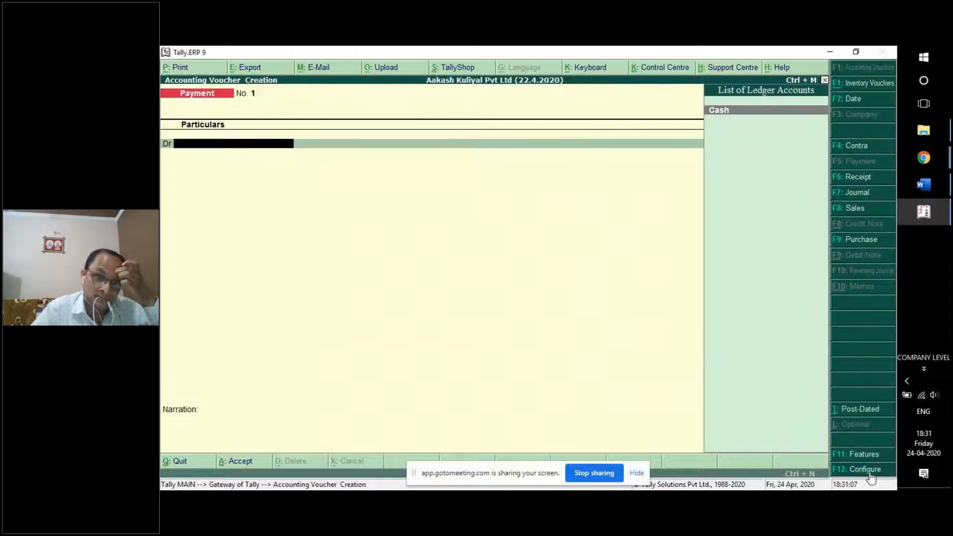
key("F4")
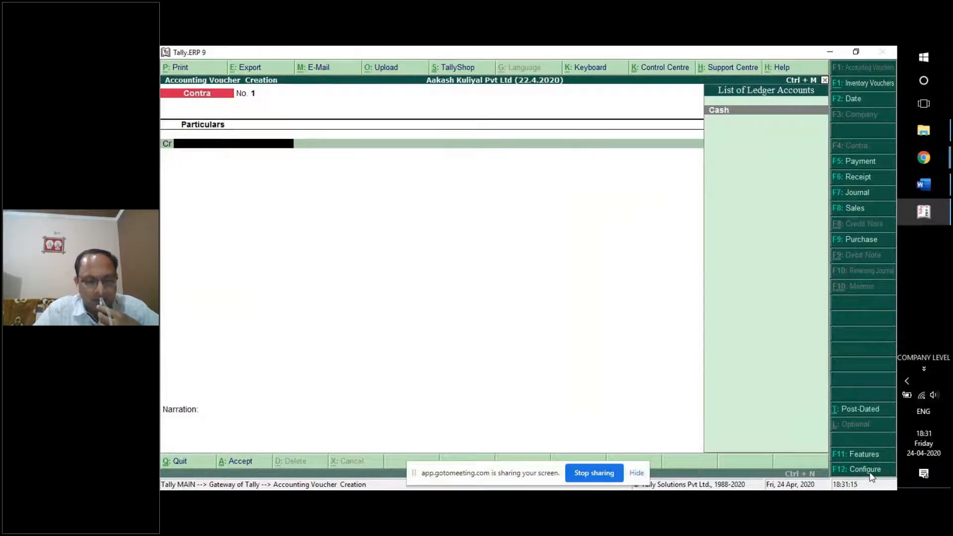
key("F6")
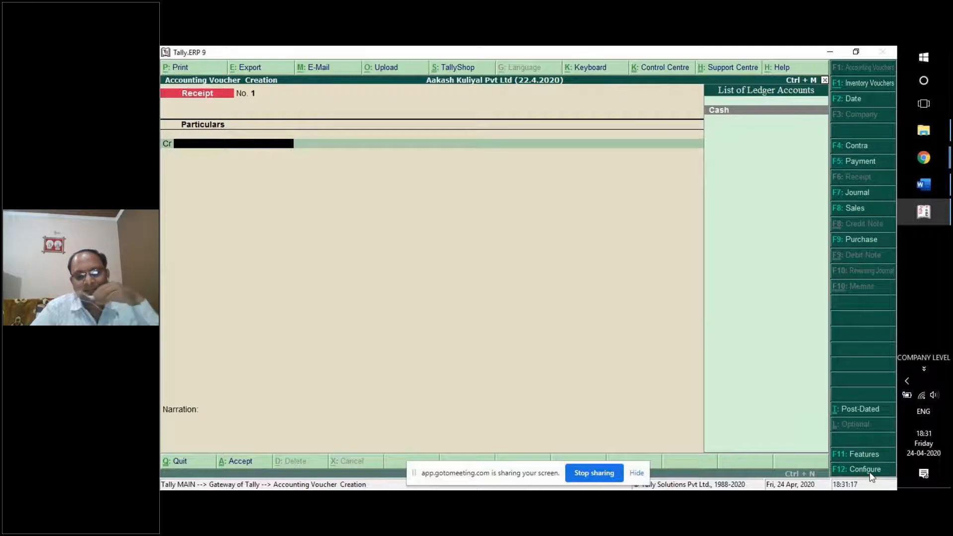
left_click(861, 148)
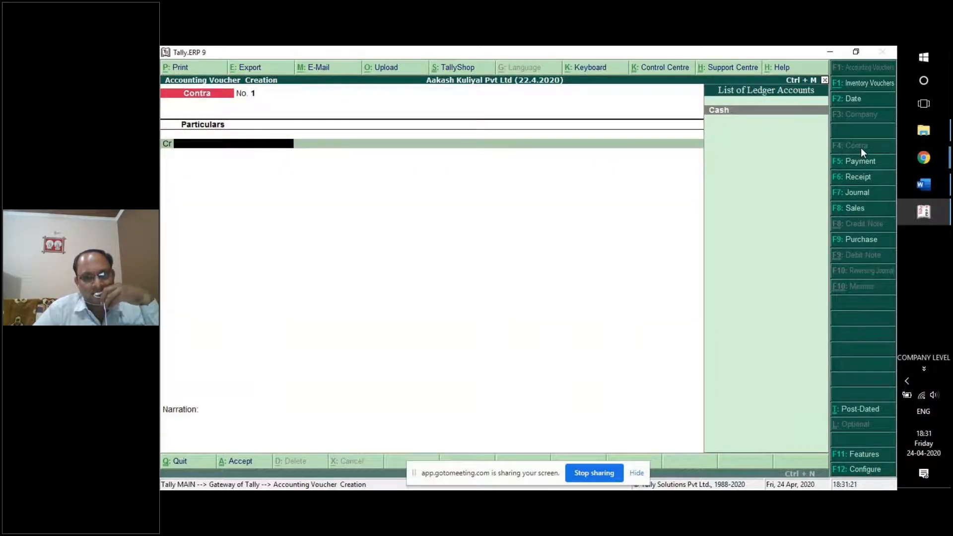
left_click(856, 163)
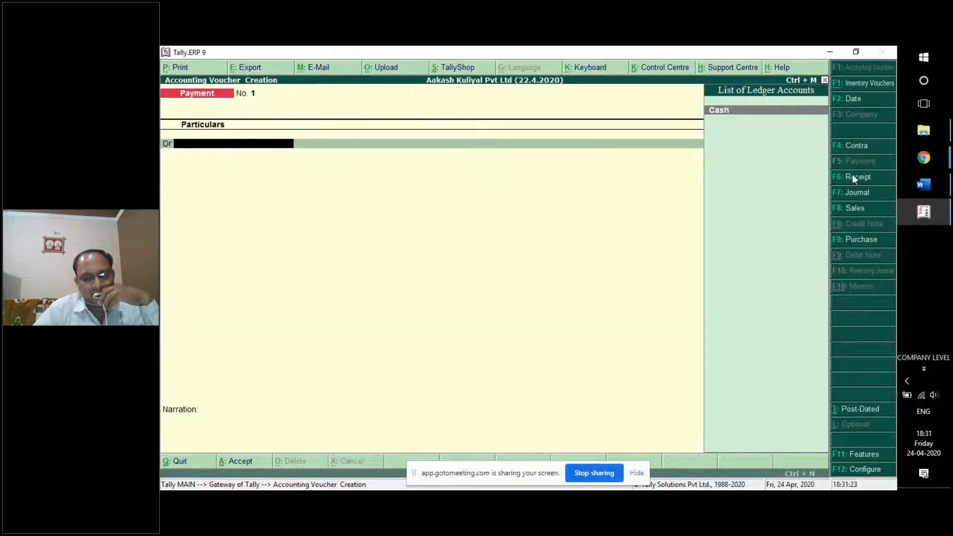
left_click(855, 148)
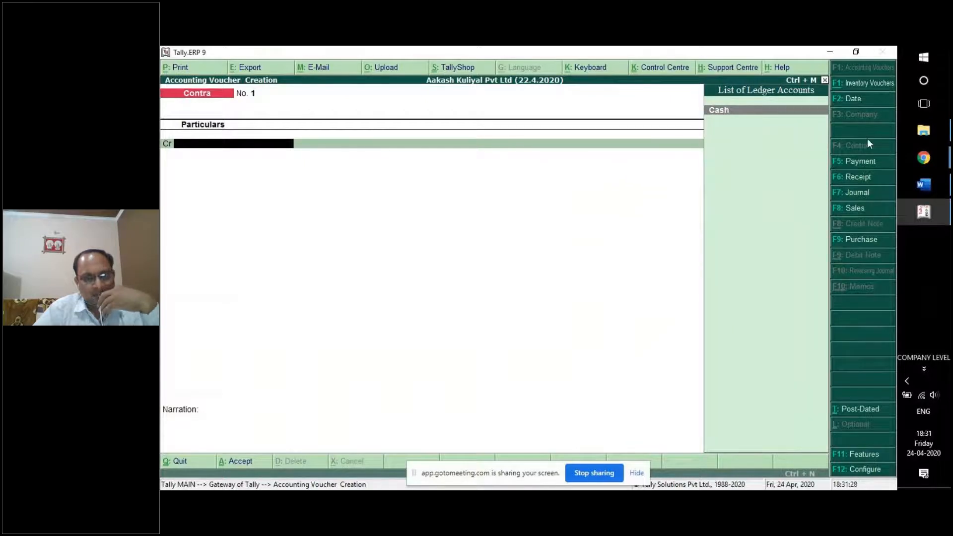
left_click(856, 165)
left_click(863, 183)
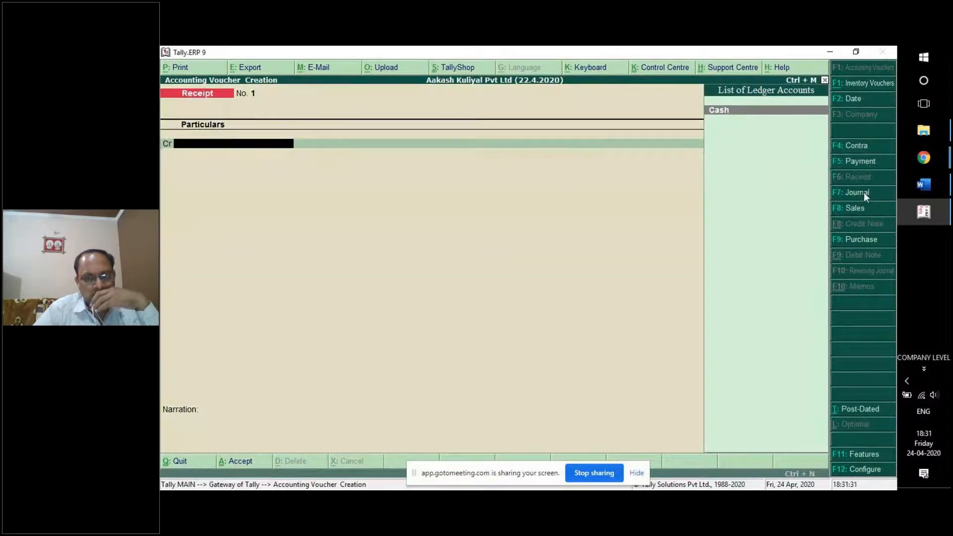
key("F7")
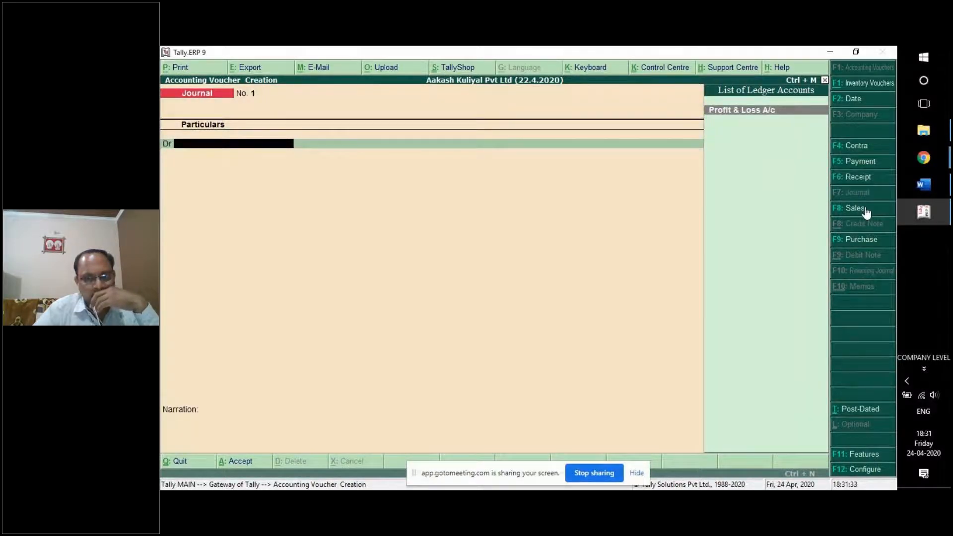
View the Sales and Purchase vouchers, then cycle through Contra, Payment, Receipt and Journal.
left_click(865, 207)
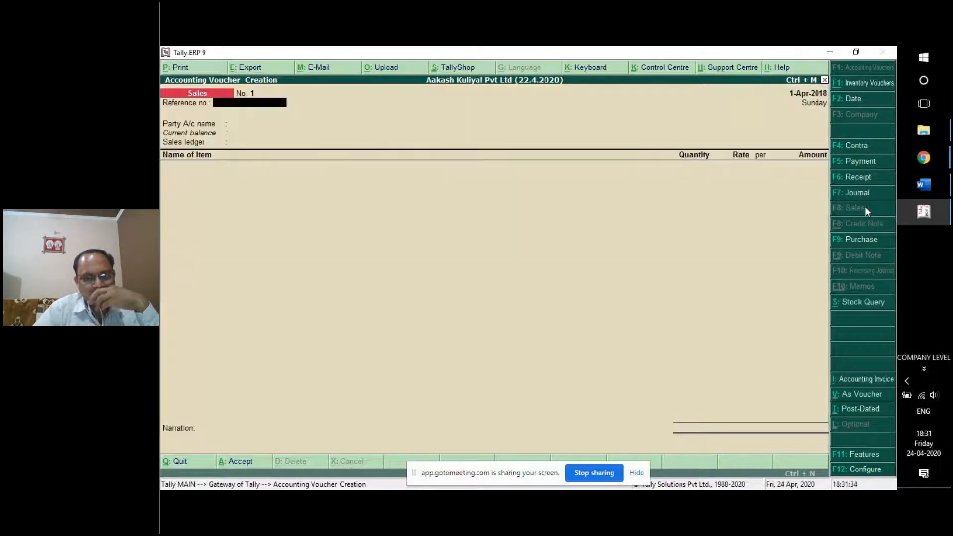
left_click(863, 234)
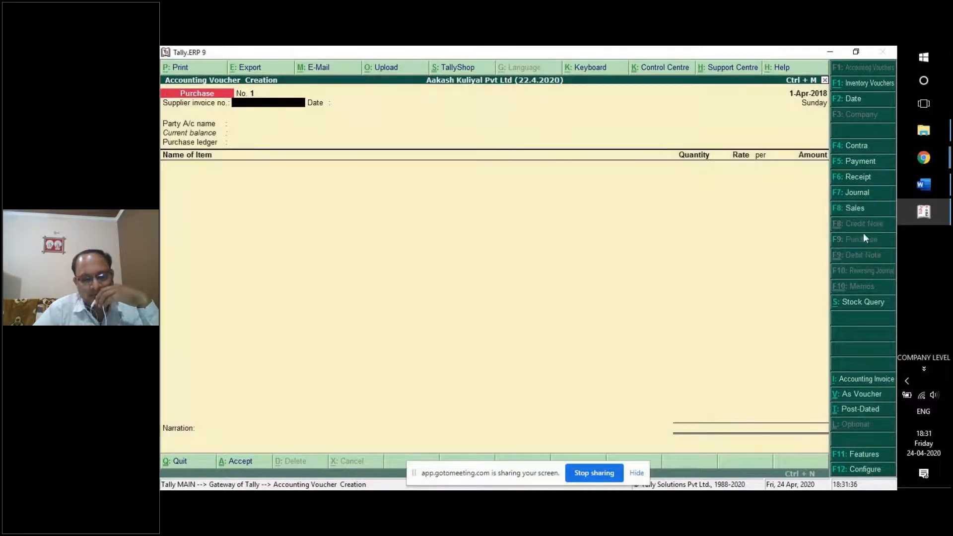
left_click(855, 207)
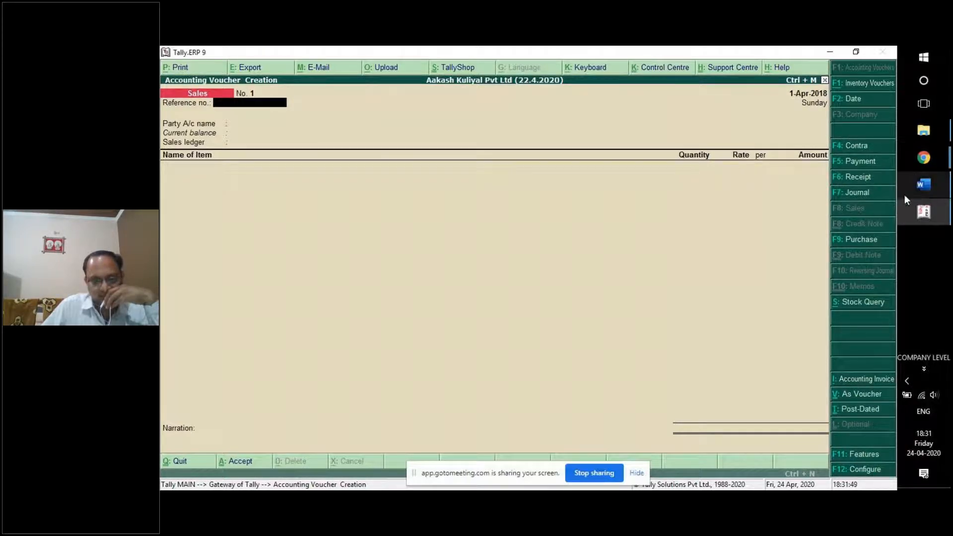
left_click(864, 149)
left_click(863, 162)
left_click(860, 178)
left_click(855, 194)
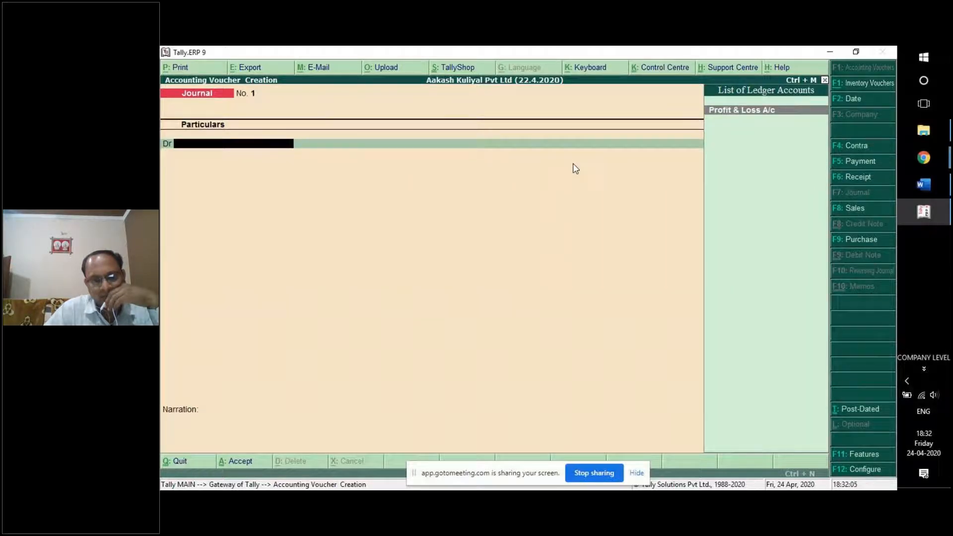
Glance at the Word training notes, then quit the Journal voucher back to Gateway of Tally.
left_click(919, 187)
scroll(565, 319, "down", 3)
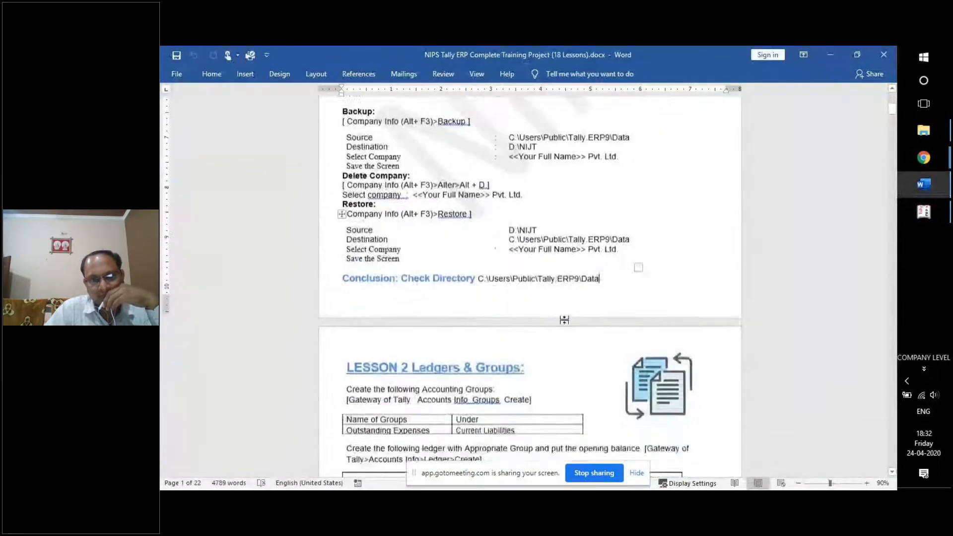
scroll(564, 319, "up", 1)
key("alt+Tab")
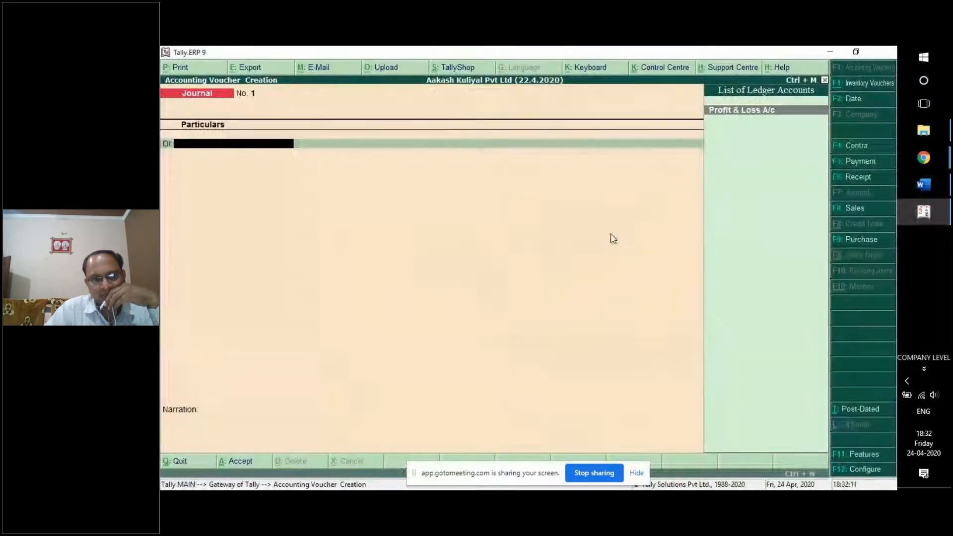
key("Escape")
key("Return")
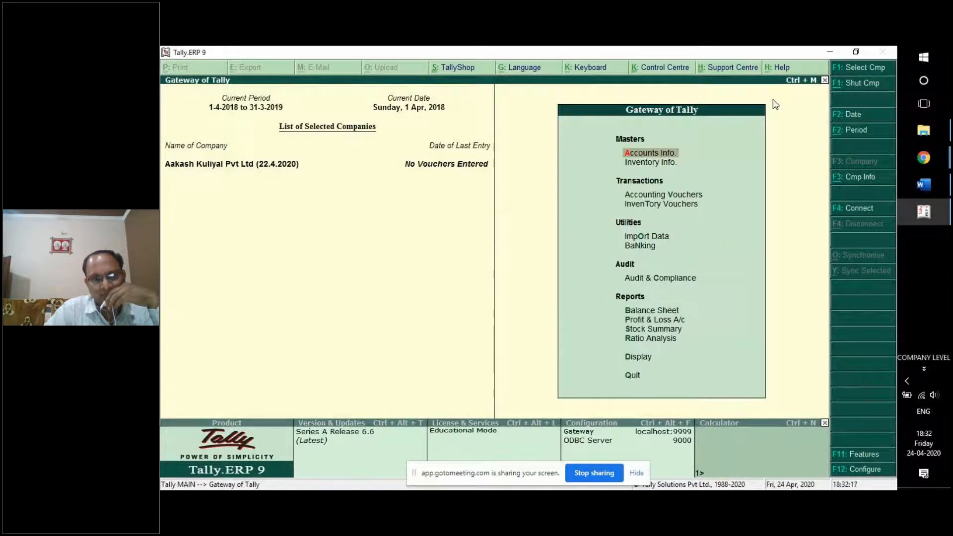
Open F12 Configure > Data Configuration and step past the C:\Users\Public\Tally.ERP9\Data location.
left_click(857, 470)
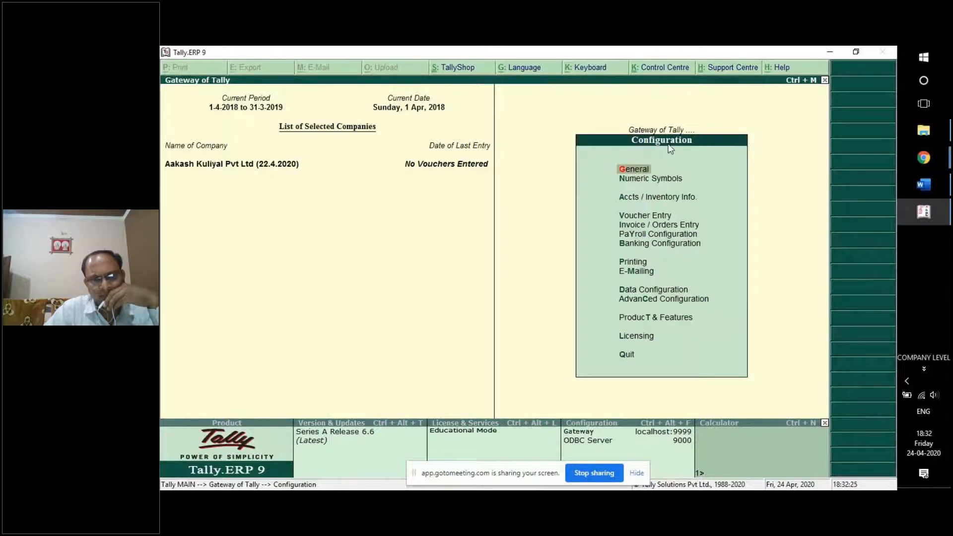
key("Down")
key("Down")
key("Down")
key("Down")
key("Down")
key("Down")
key("Down")
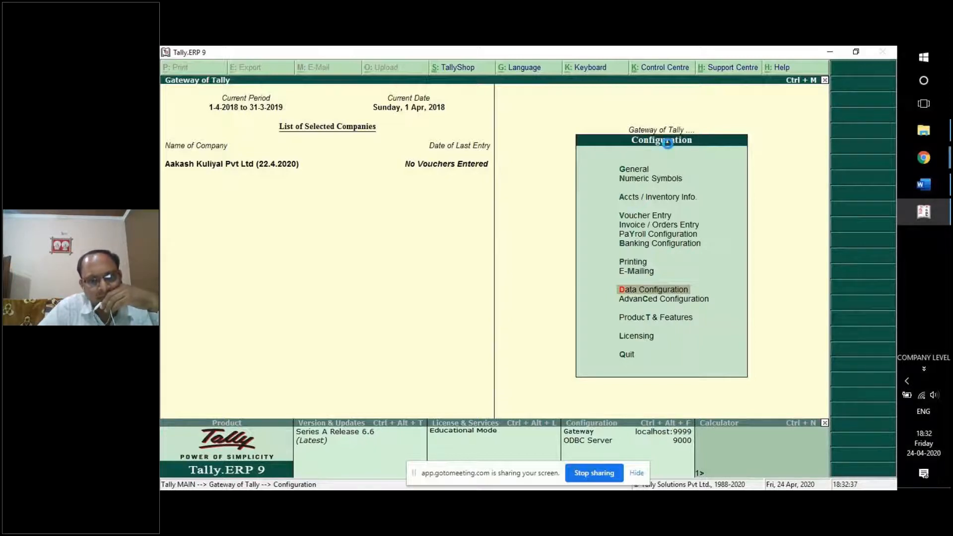
key("Return")
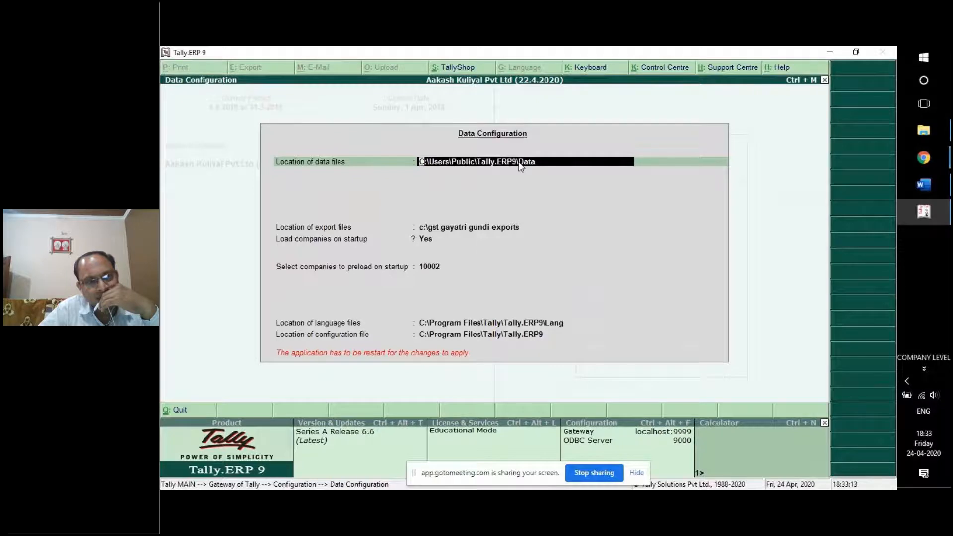
key("Return")
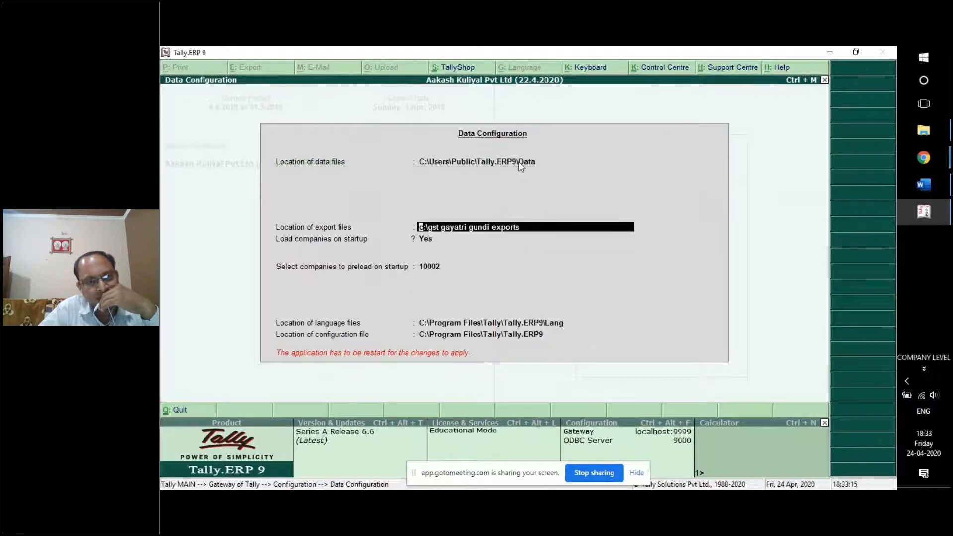
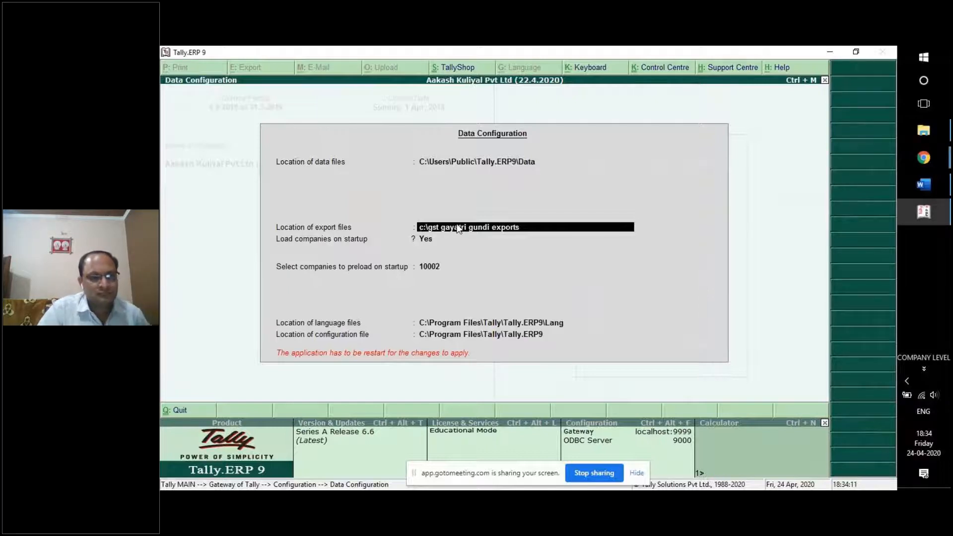
Keep the export files location and leave Load companies on startup at Yes.
key("Return")
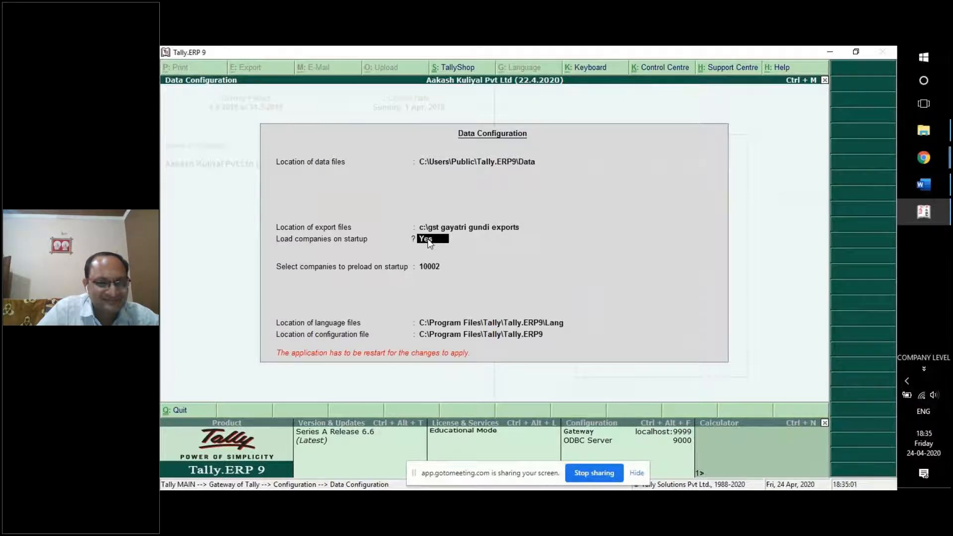
key("Return")
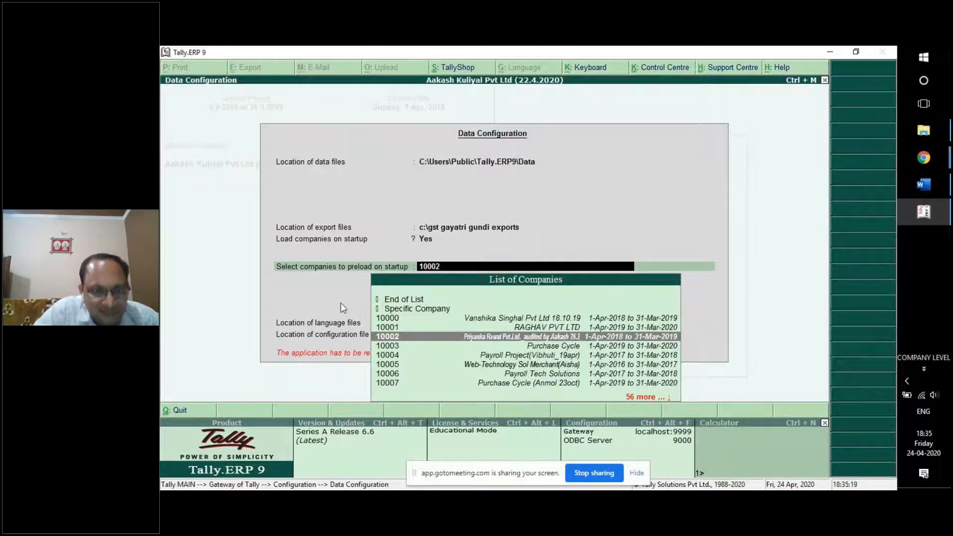
type("A")
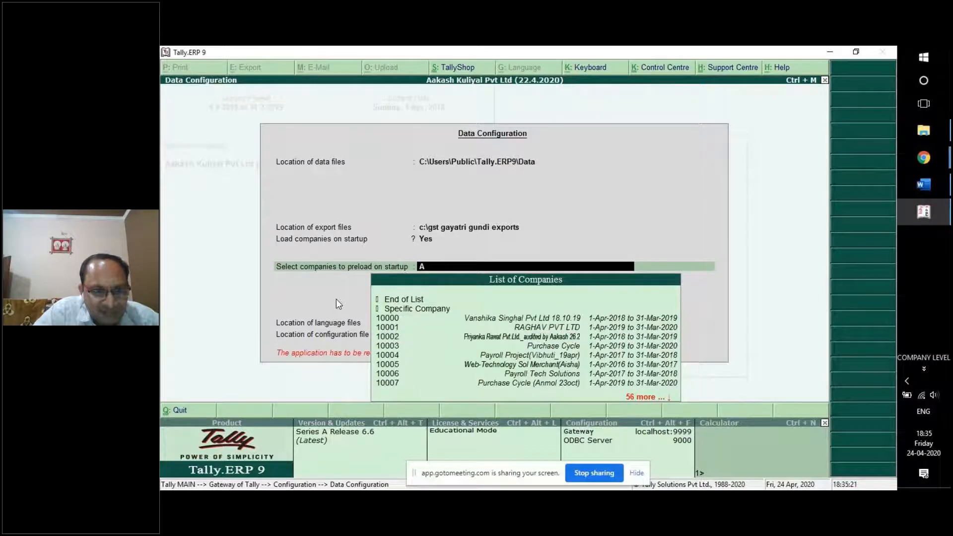
type("AK")
key("Down")
key("Down")
key("Down")
key("Down")
key("Down")
key("Down")
key("Down")
key("Down")
key("Down")
key("Down")
key("Down")
key("Down")
key("Down")
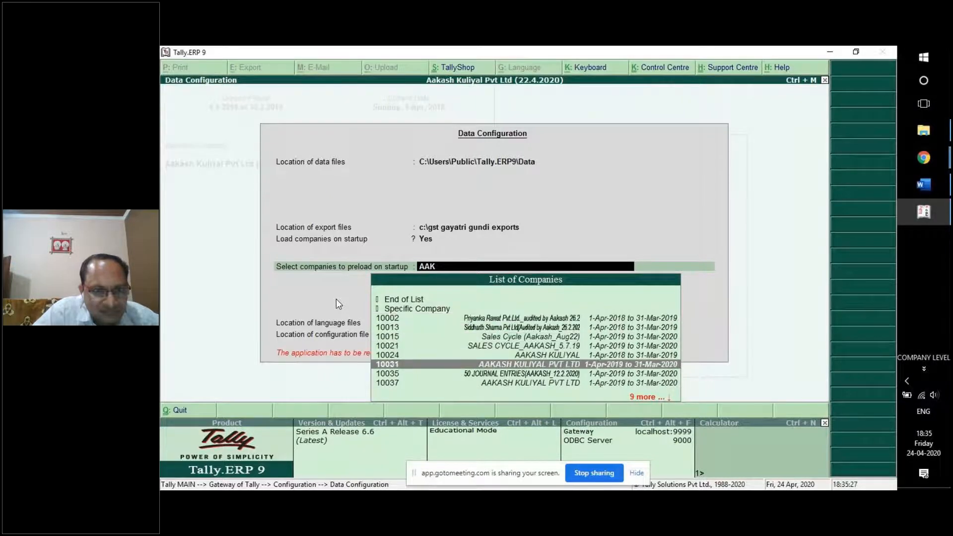
key("Down")
key("Down")
key("Down")
key("Down")
key("Down")
key("Down")
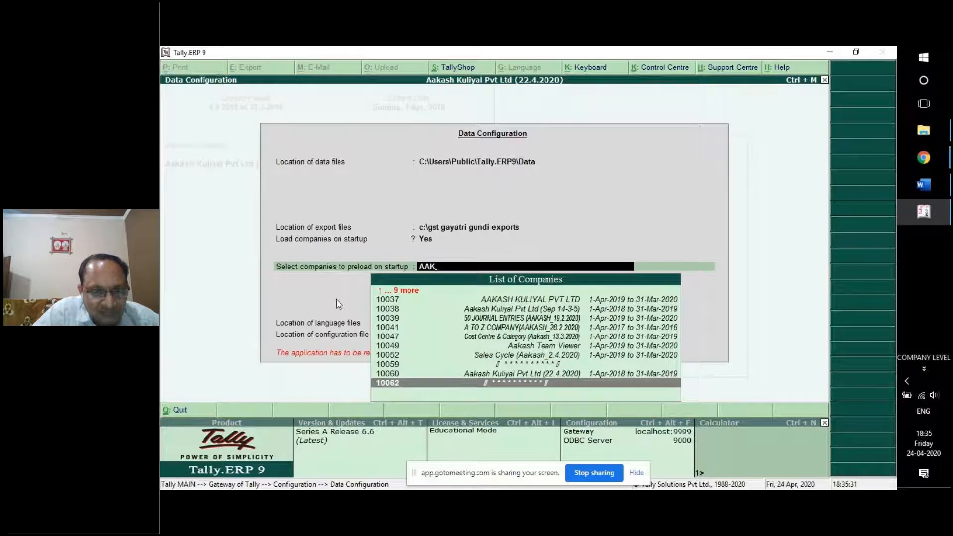
key("Up")
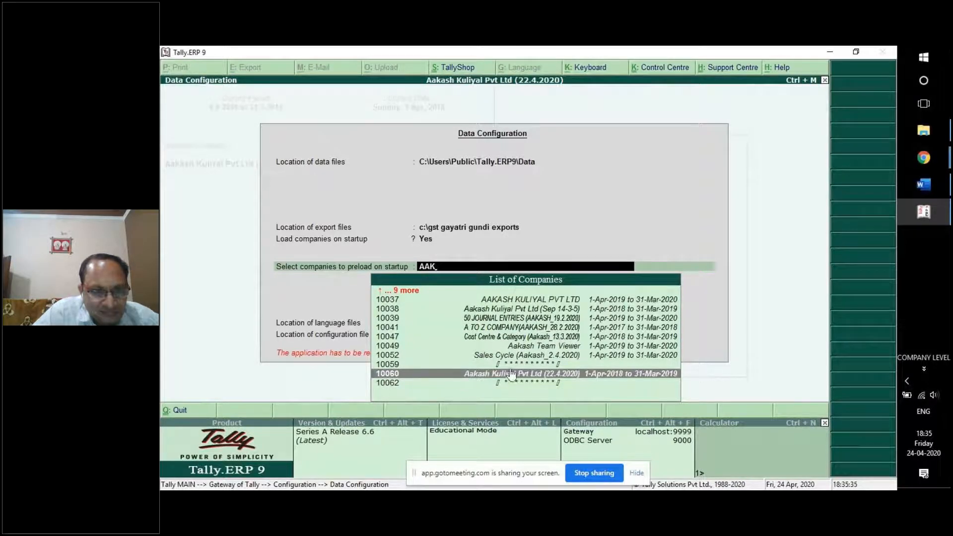
left_click(568, 377)
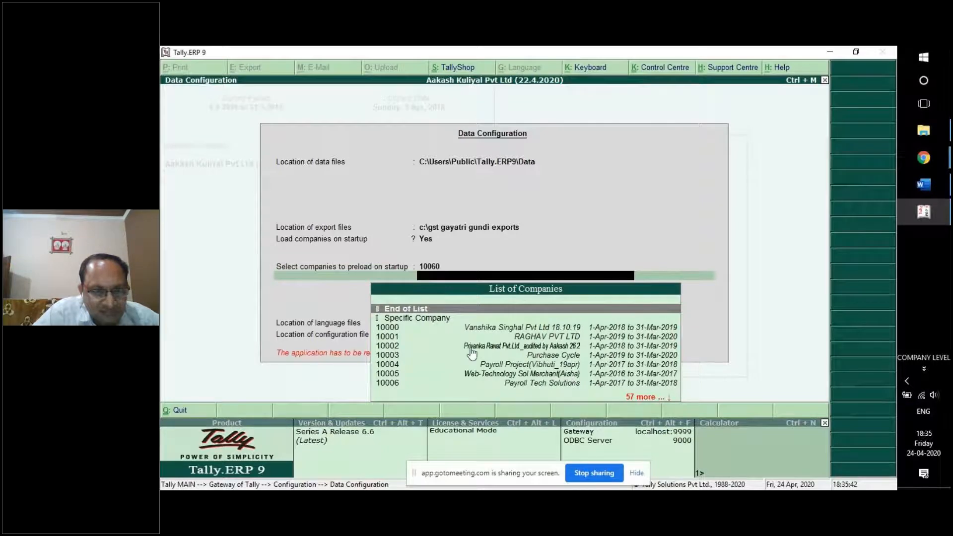
left_click(436, 310)
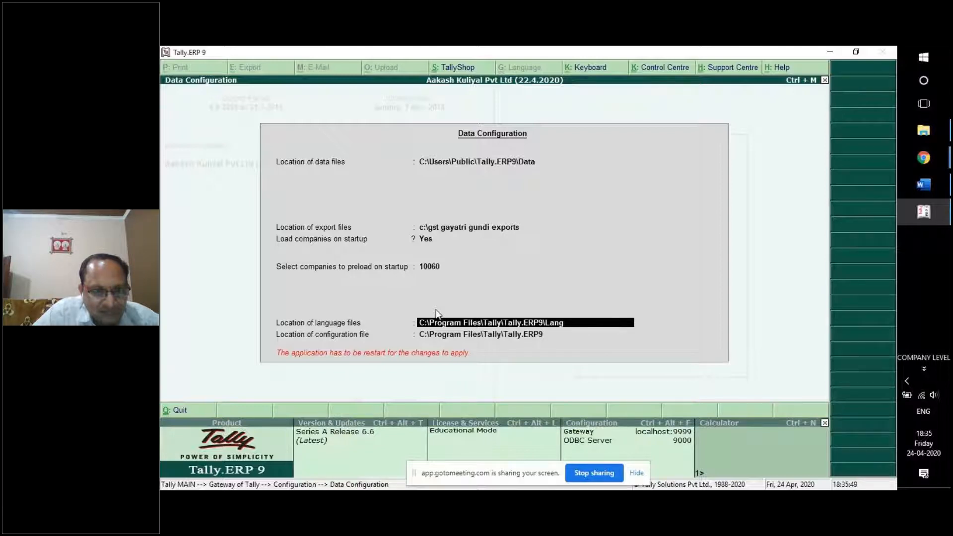
key("Return")
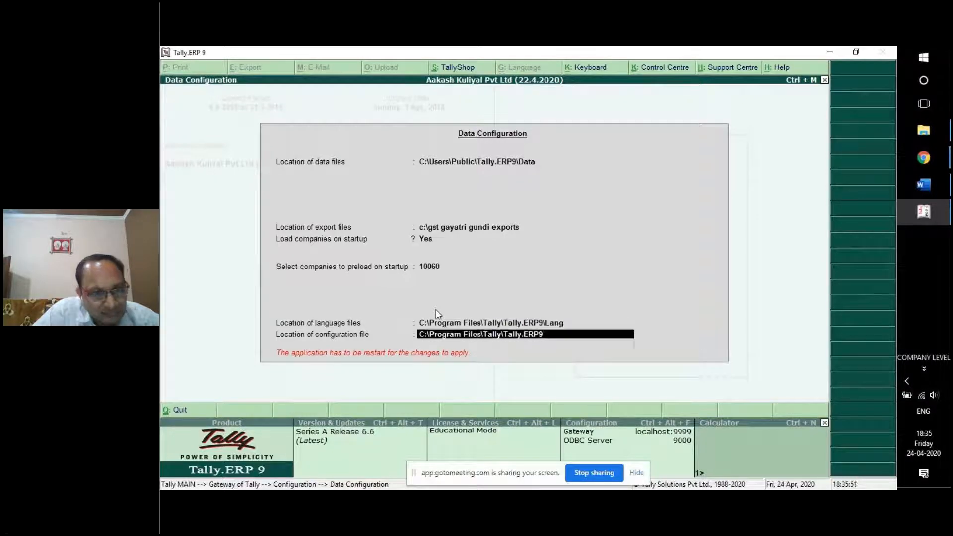
key("Return")
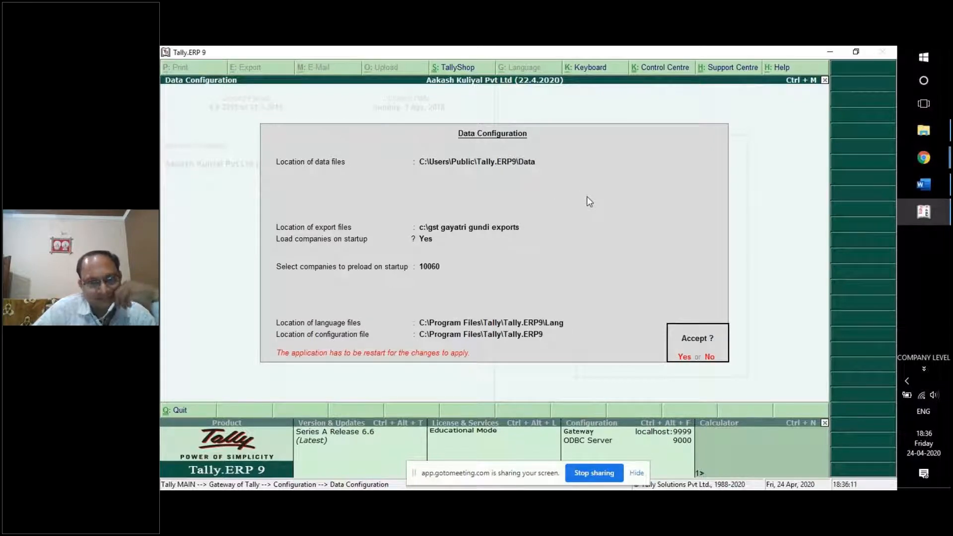
Accept the configuration, restart in Educational Mode, and log in with the user name and password.
key("y")
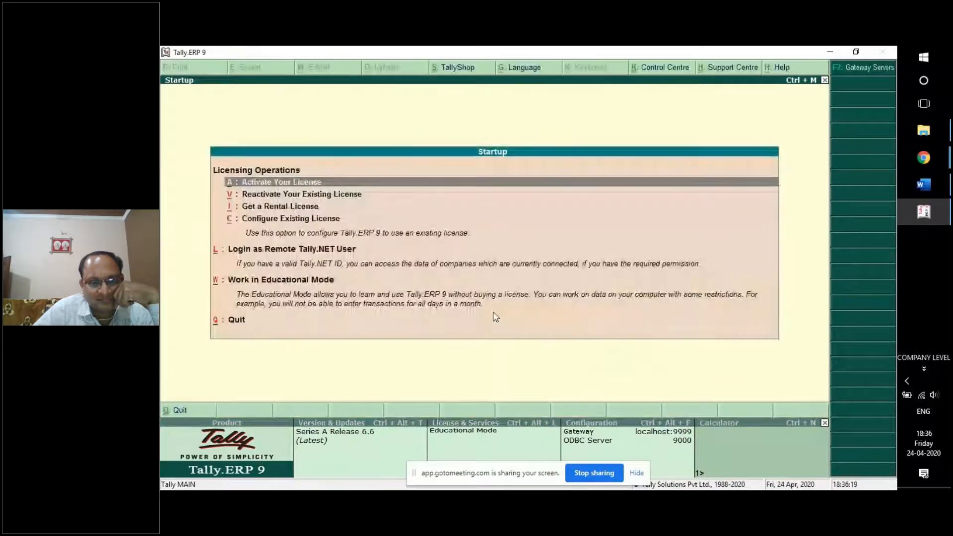
left_click(295, 280)
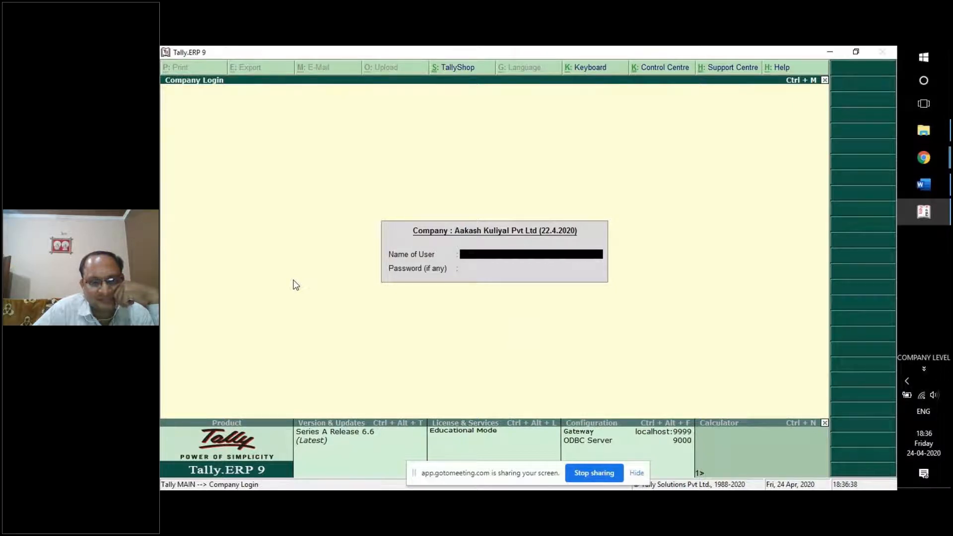
key("BackSpace")
key("BackSpace")
key("BackSpace")
key("BackSpace")
key("BackSpace")
key("Return")
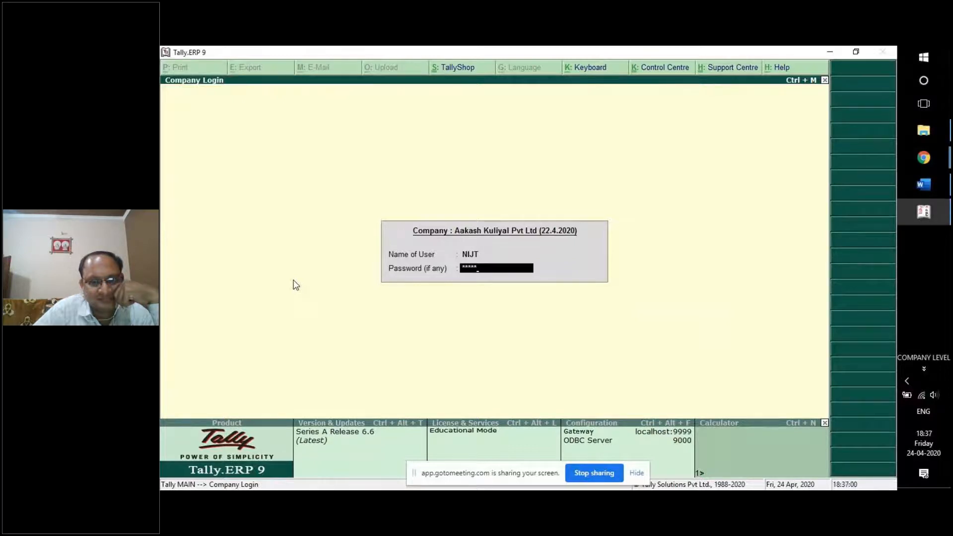
key("Return")
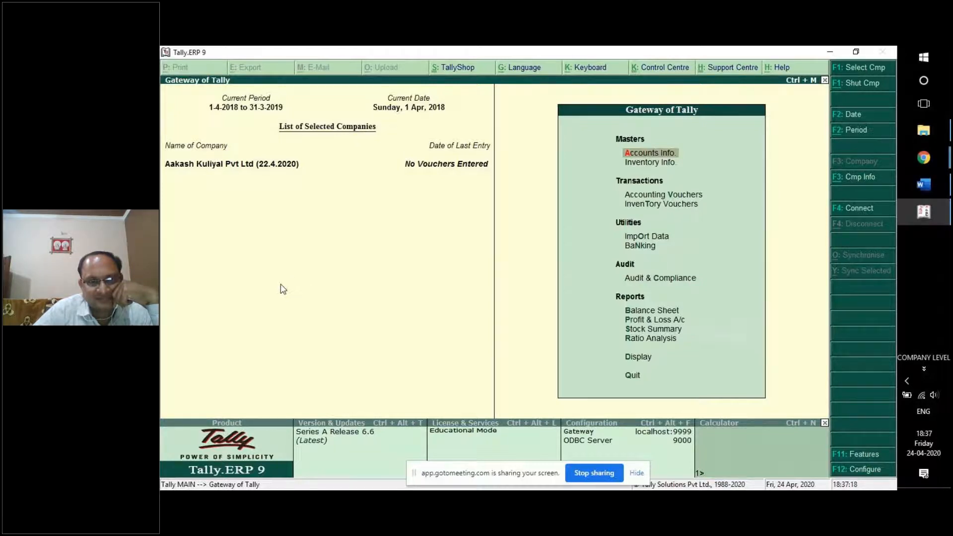
left_click(859, 66)
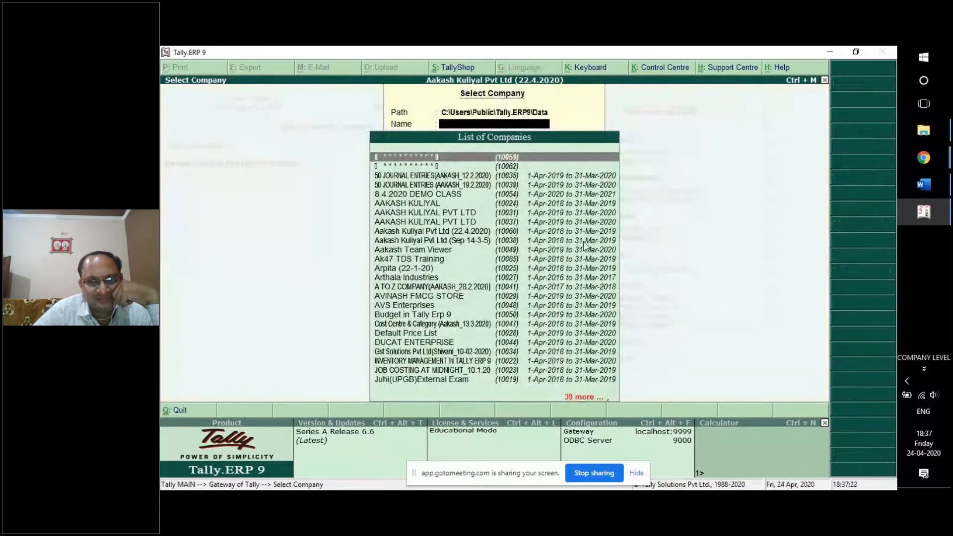
left_click(520, 304)
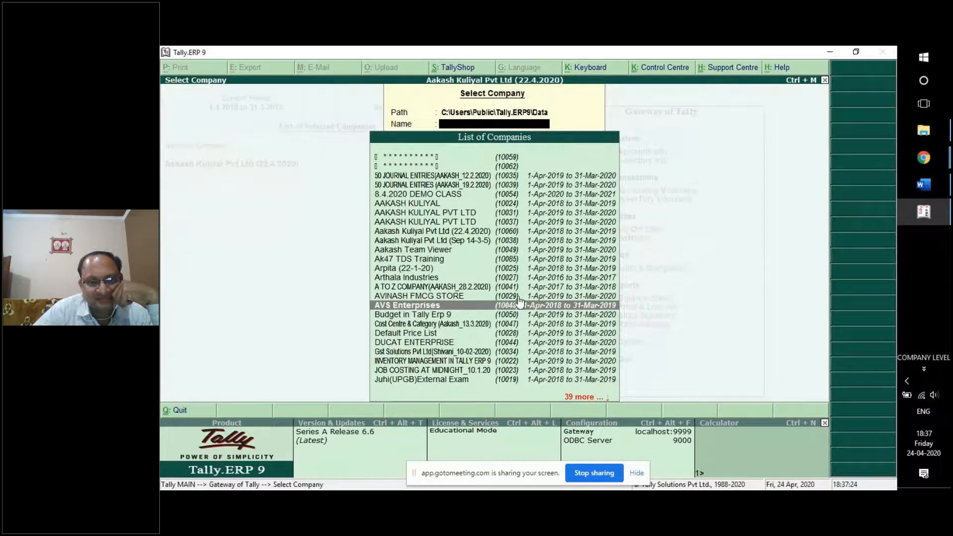
left_click(520, 304)
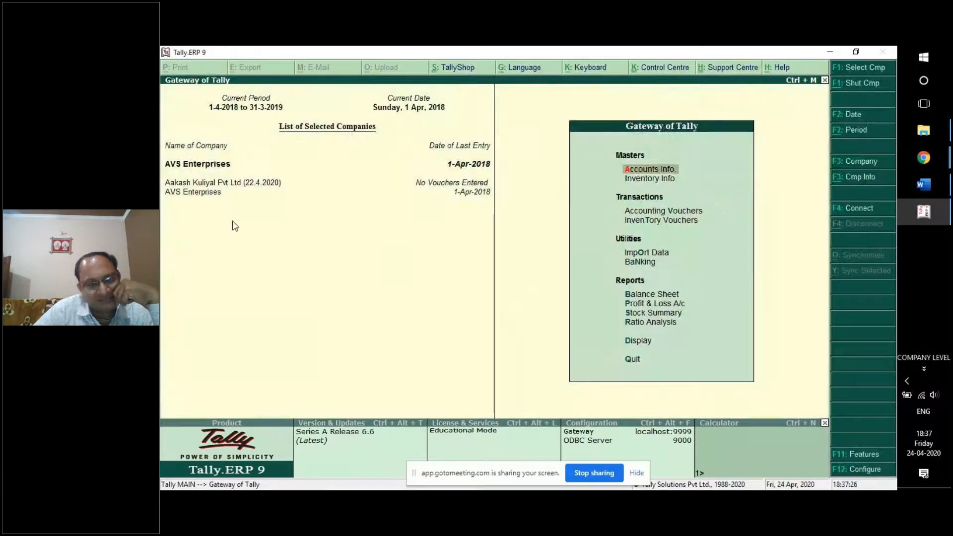
left_click(188, 185)
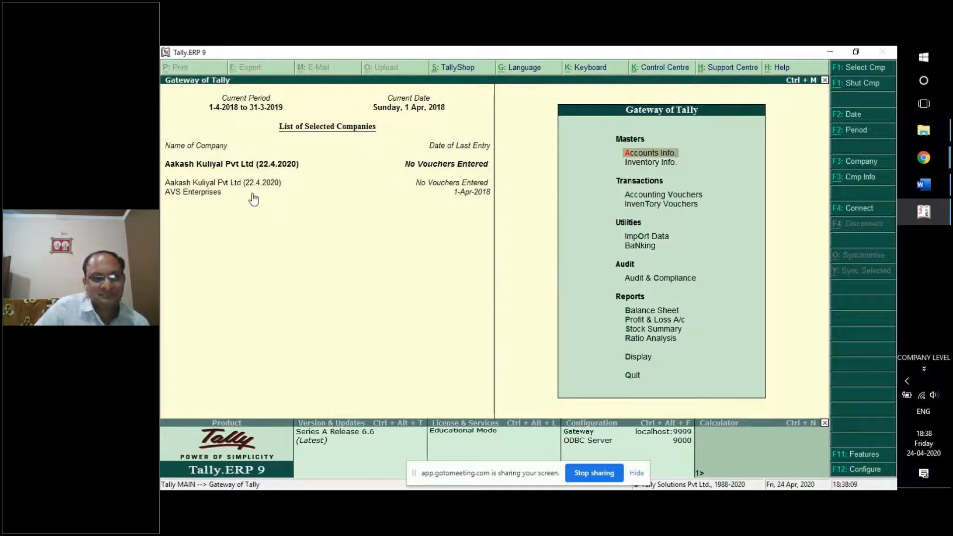
Make AVS Enterprises current and load DUCAT ENTERPRISE as well.
left_click(207, 197)
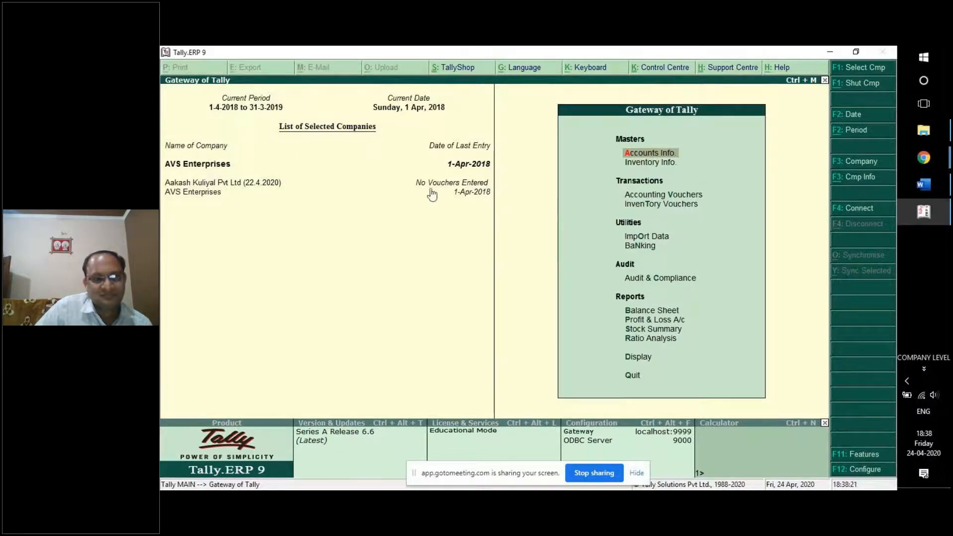
left_click(865, 68)
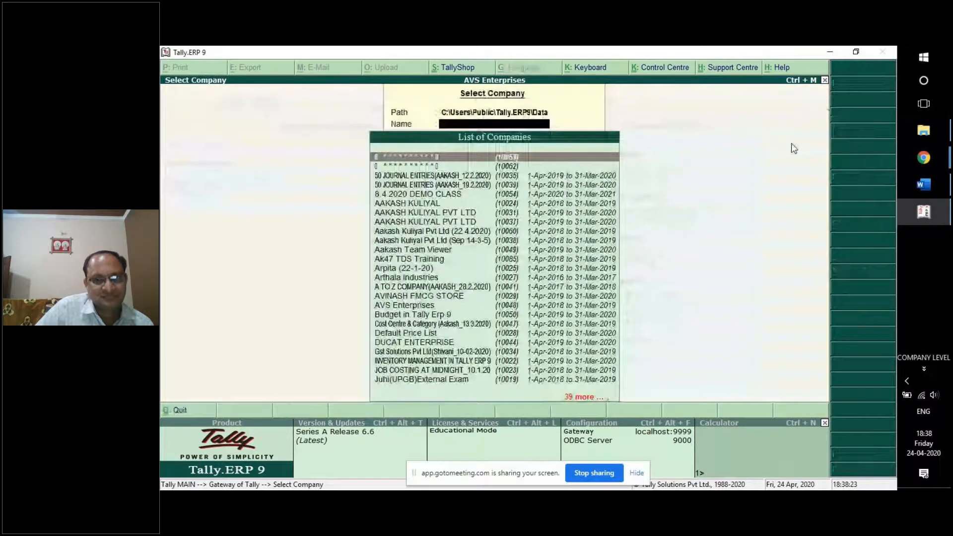
left_click(470, 347)
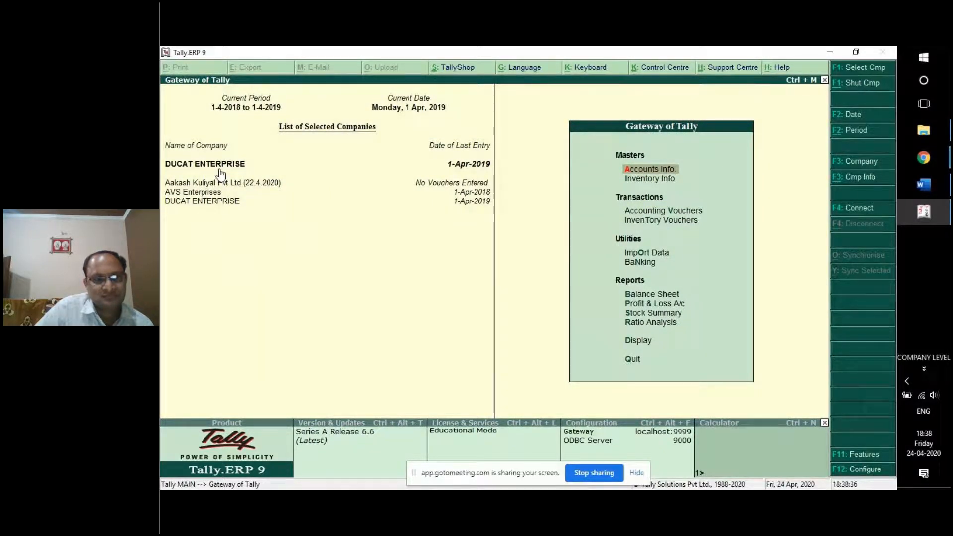
Shut AVS Enterprises and DUCAT ENTERPRISE with Alt+F1 Shut Cmp.
left_click(857, 85)
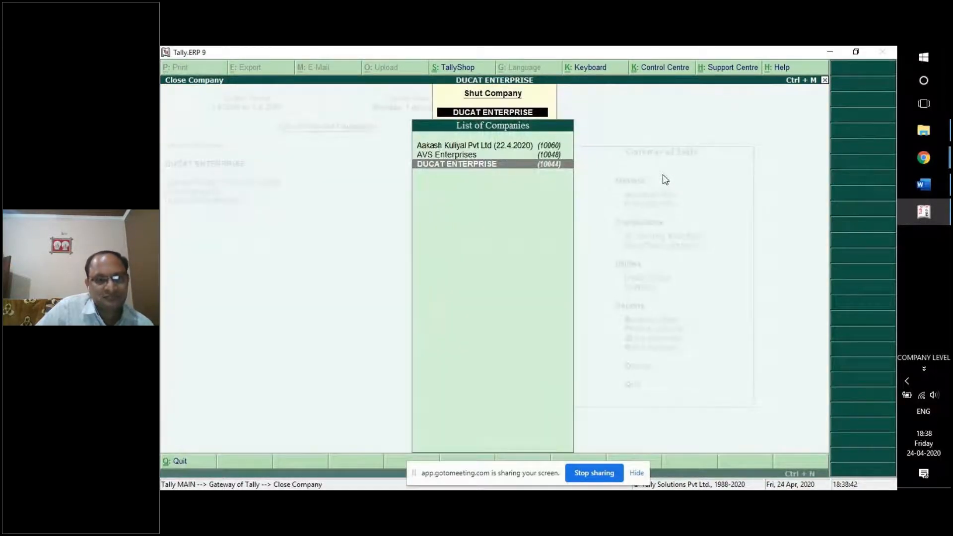
key("Up")
key("Return")
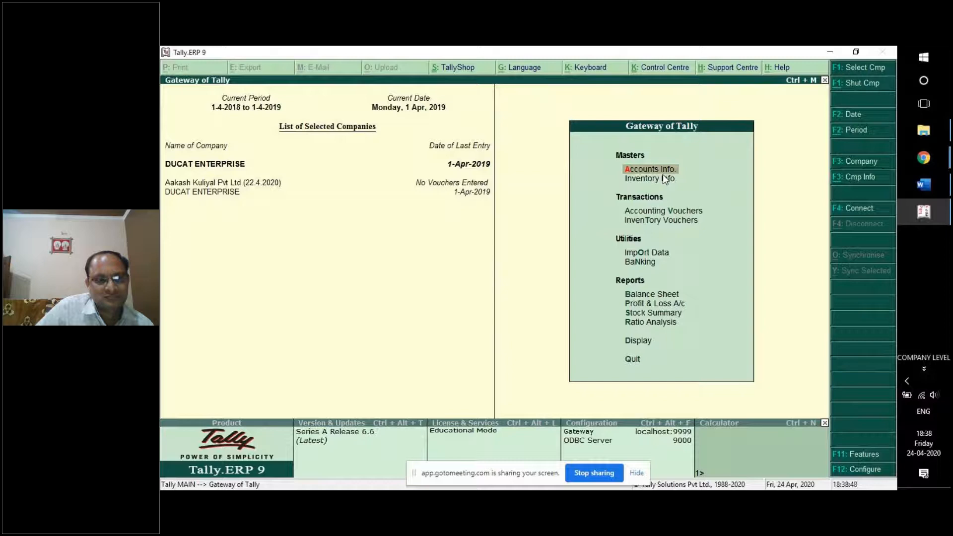
key("alt+F1")
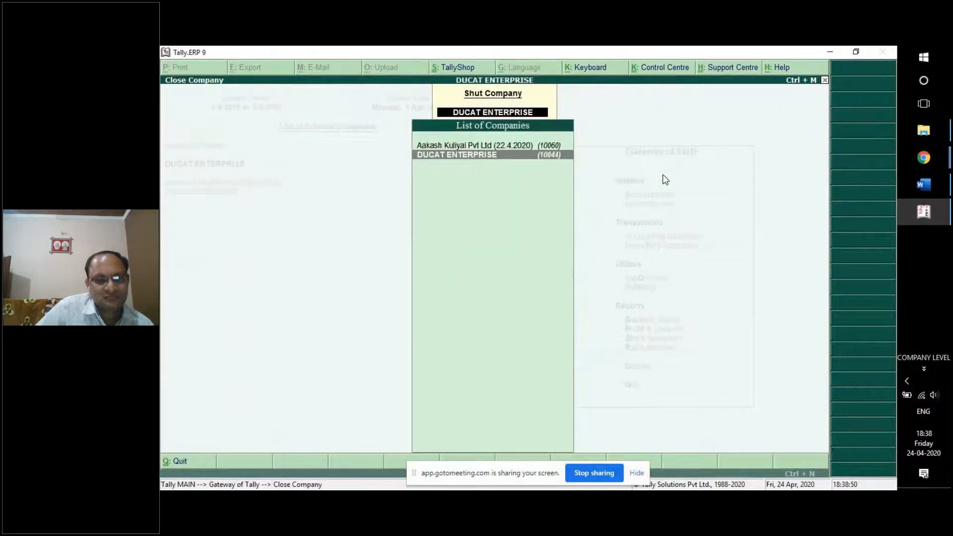
key("Return")
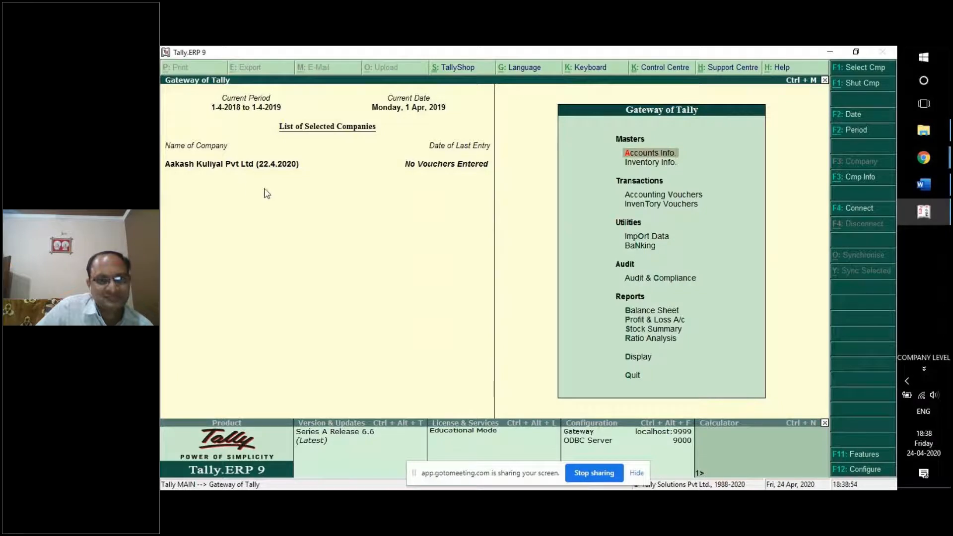
Scroll the Word training document to LESSON 2 Ledgers & Groups, then bring up the project folder.
left_click(925, 185)
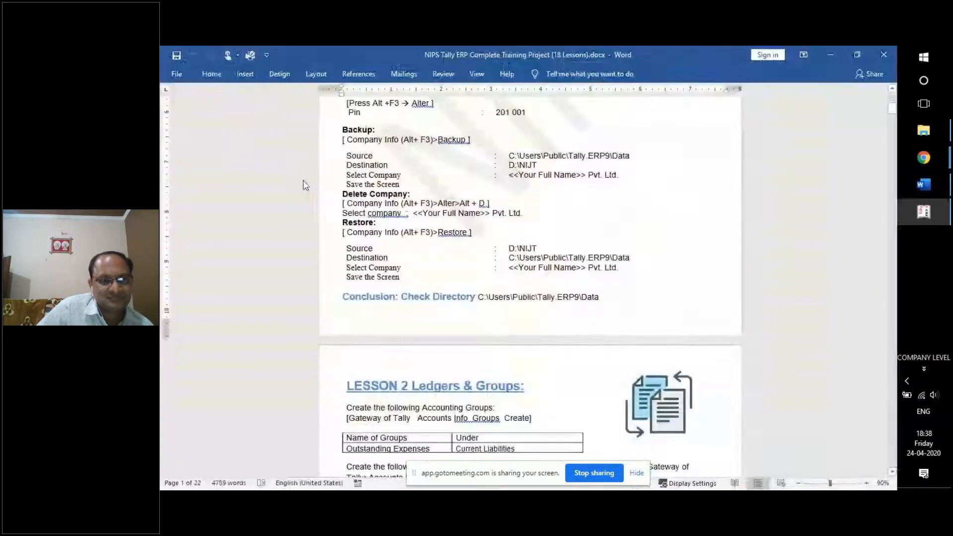
scroll(360, 211, "up", 7)
scroll(379, 206, "down", 3)
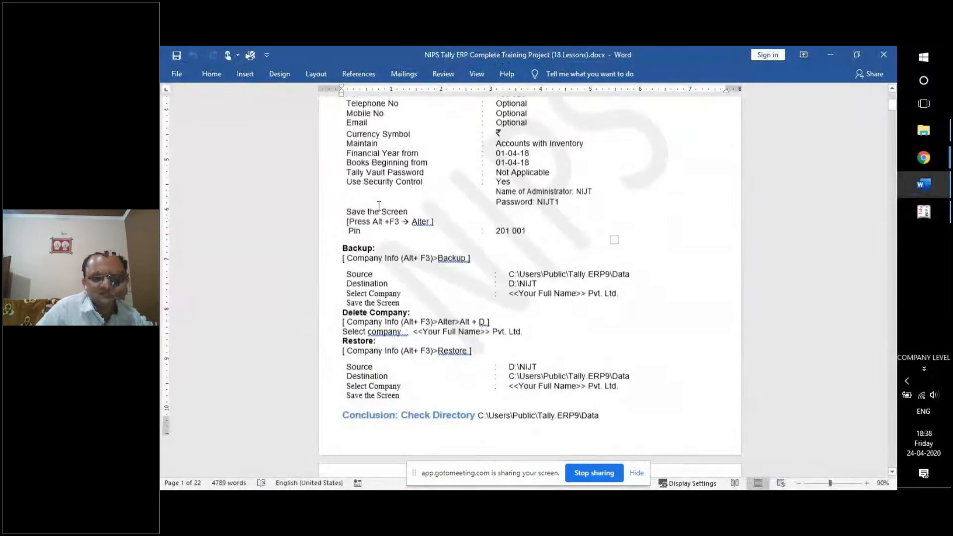
scroll(379, 205, "down", 6)
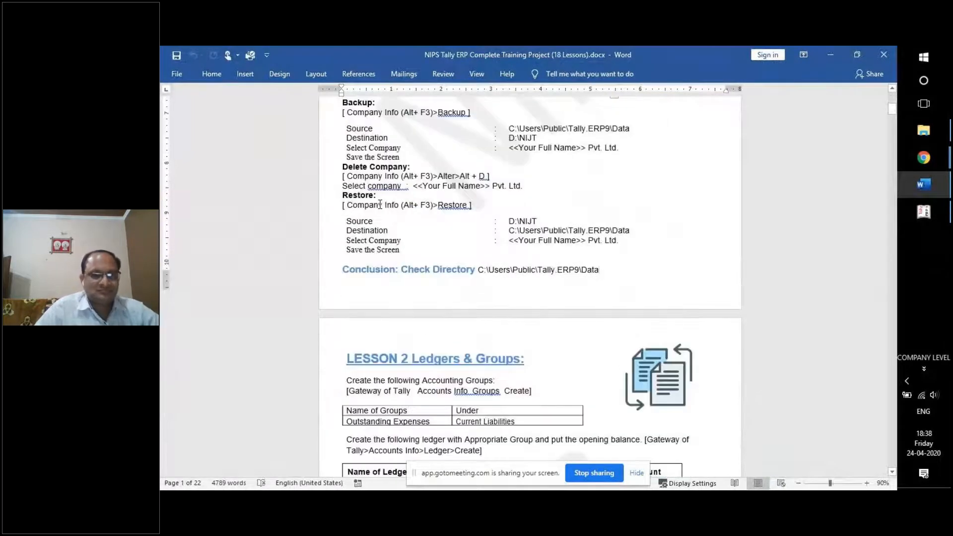
scroll(380, 204, "down", 6)
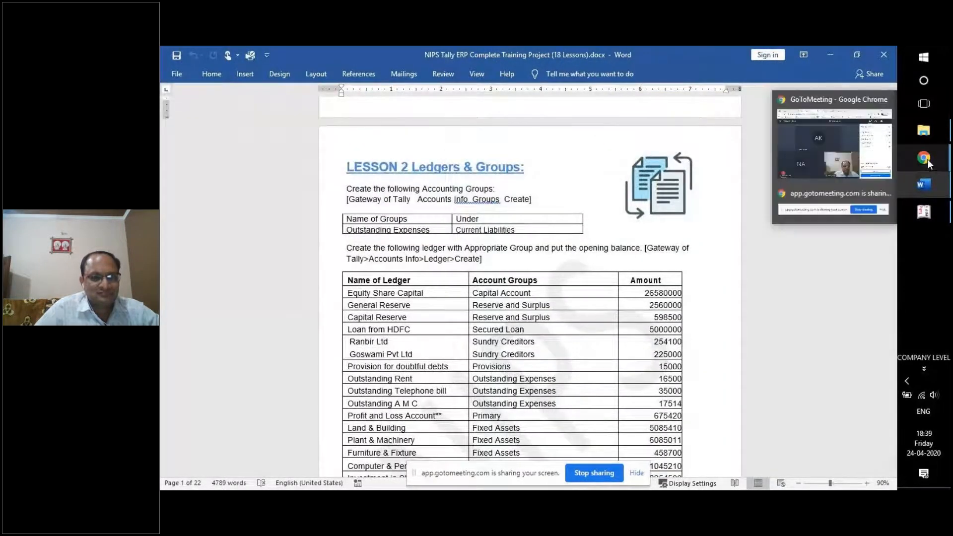
left_click(924, 131)
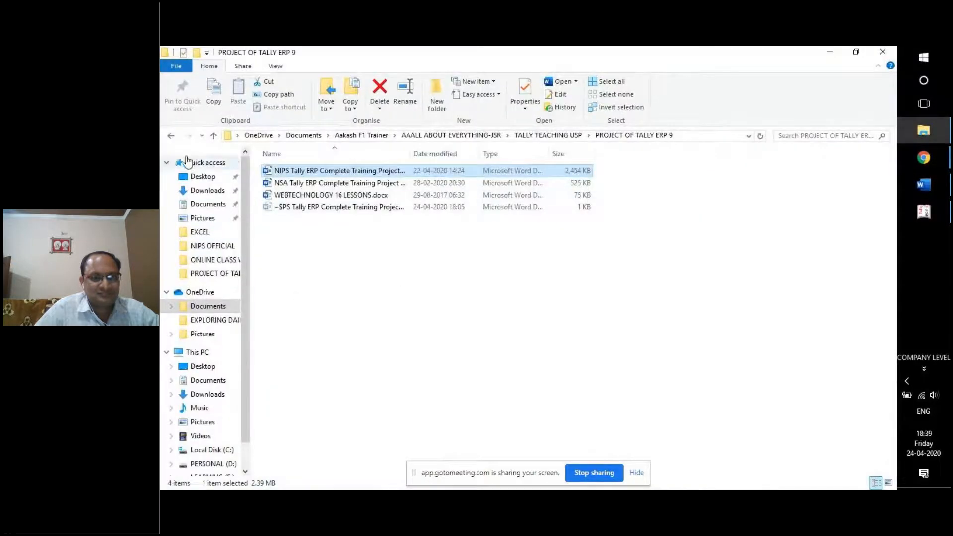
Browse the EXCEL TEACHING USP, NIPS STUDENT TASKS and tally folders, ending in TALLY TEACHING USP.
left_click(172, 137)
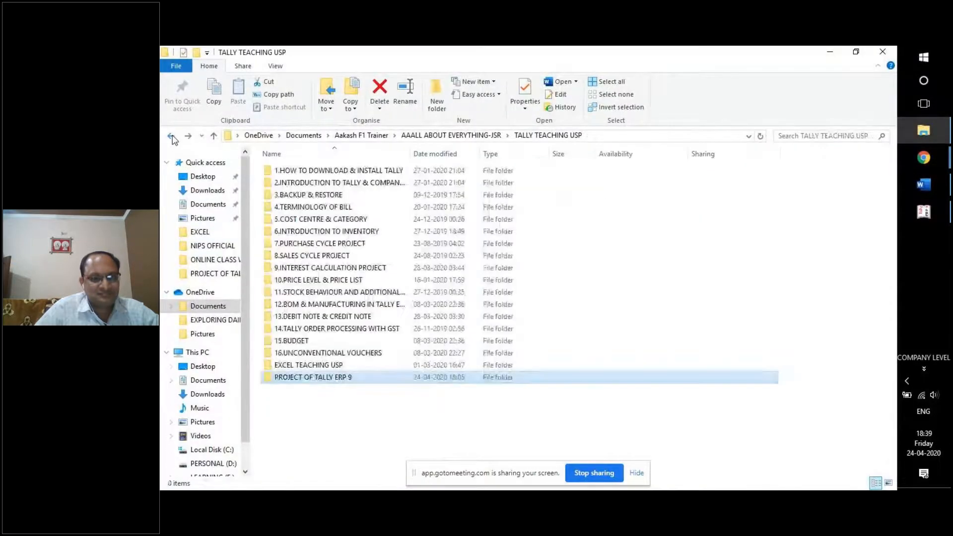
left_click(327, 368)
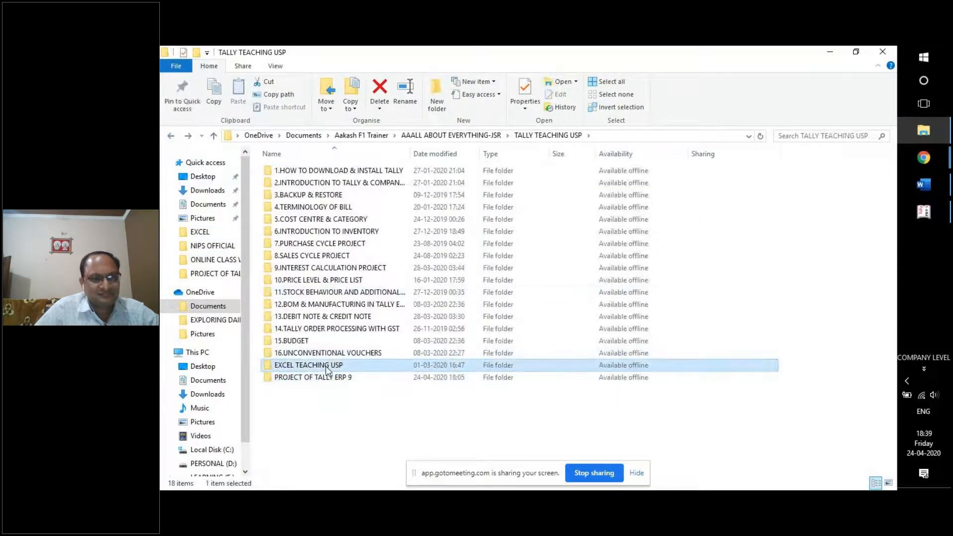
left_click(170, 136)
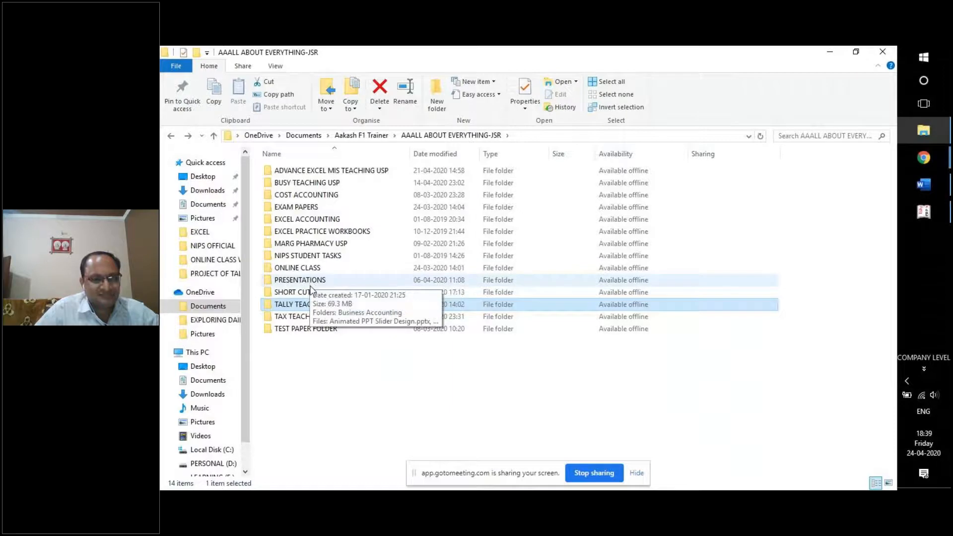
left_click(310, 257)
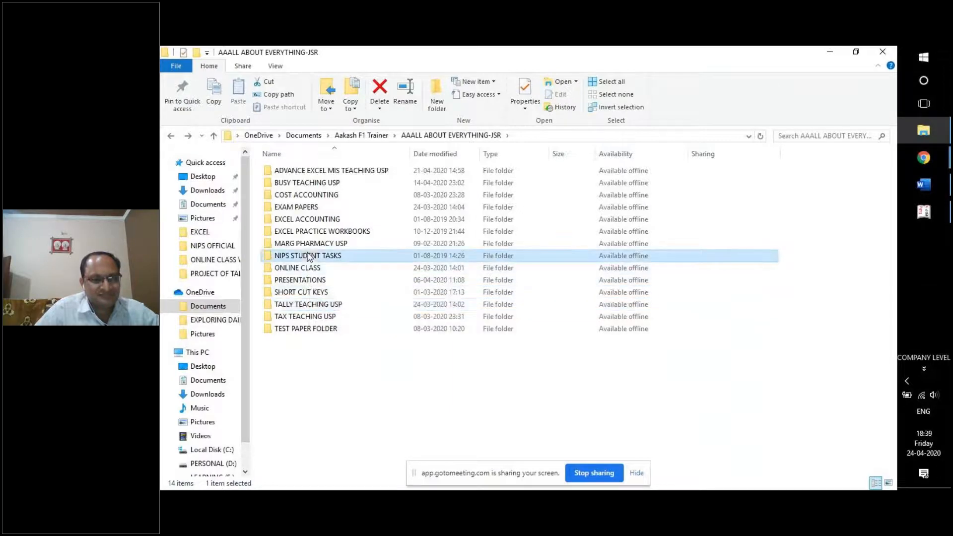
key("Return")
left_click(283, 232)
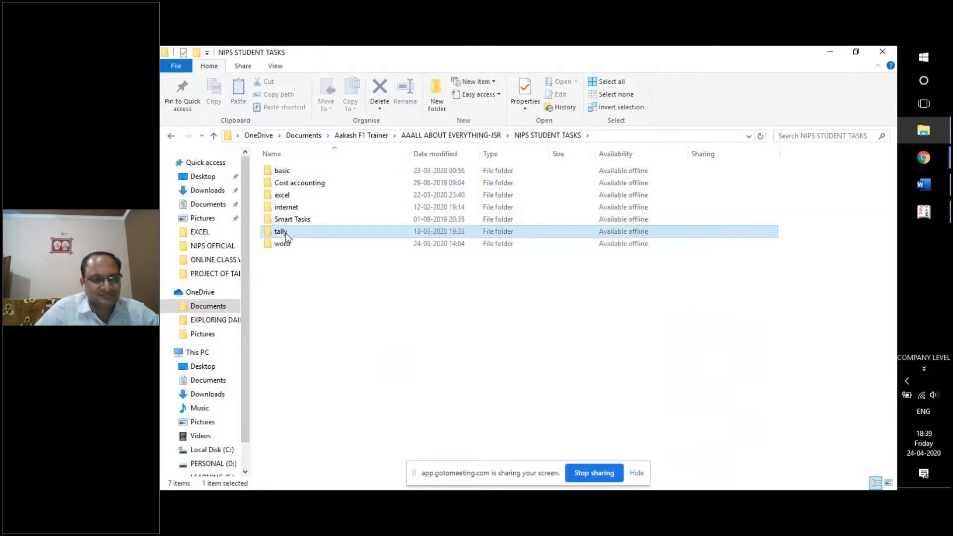
key("Return")
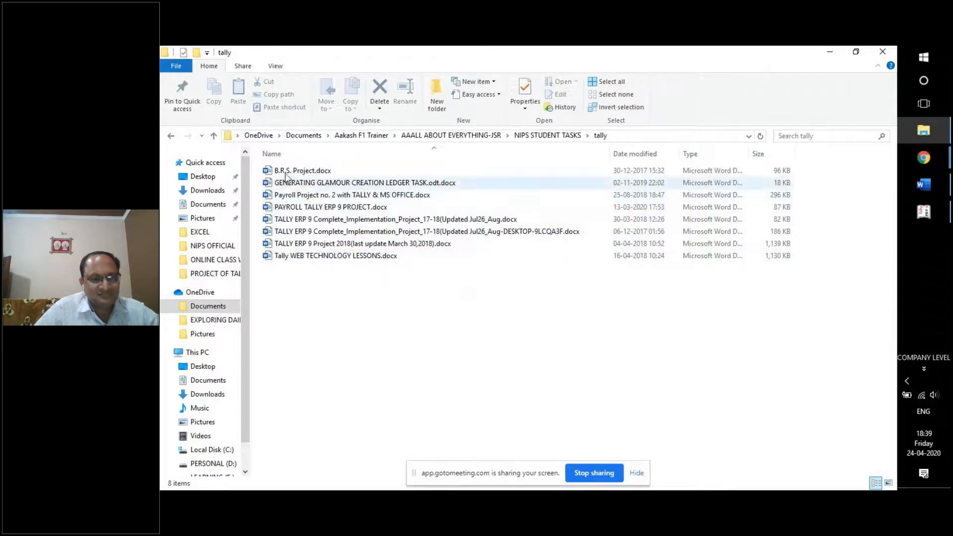
left_click(172, 137)
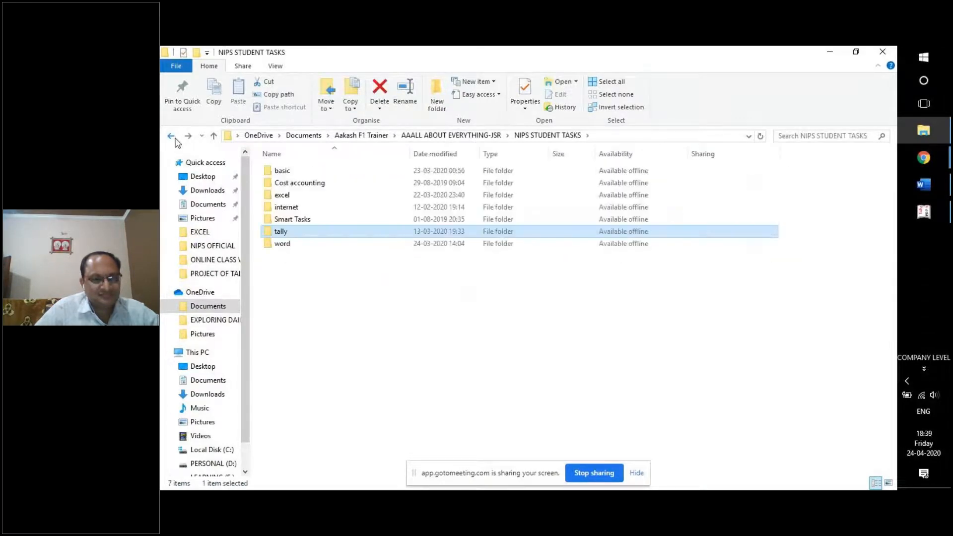
left_click(172, 137)
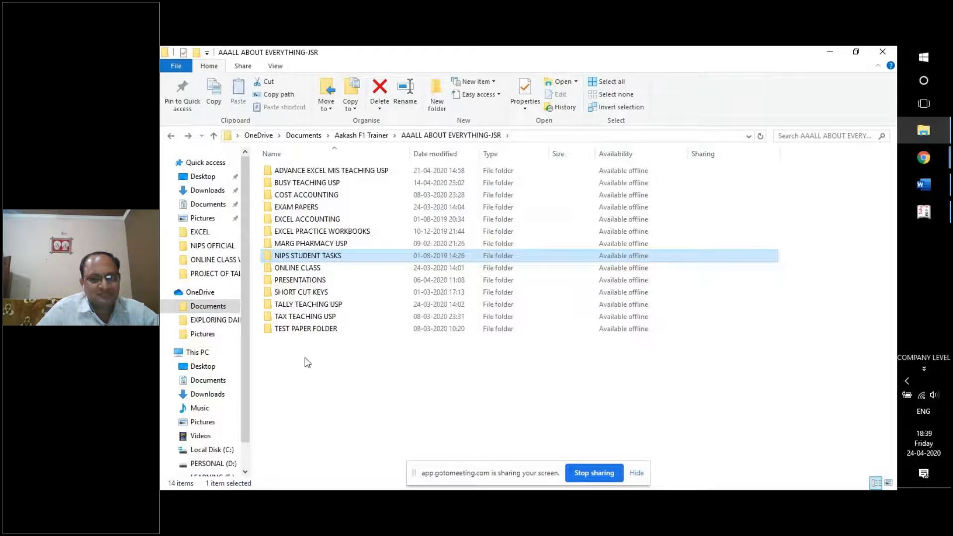
left_click(292, 308)
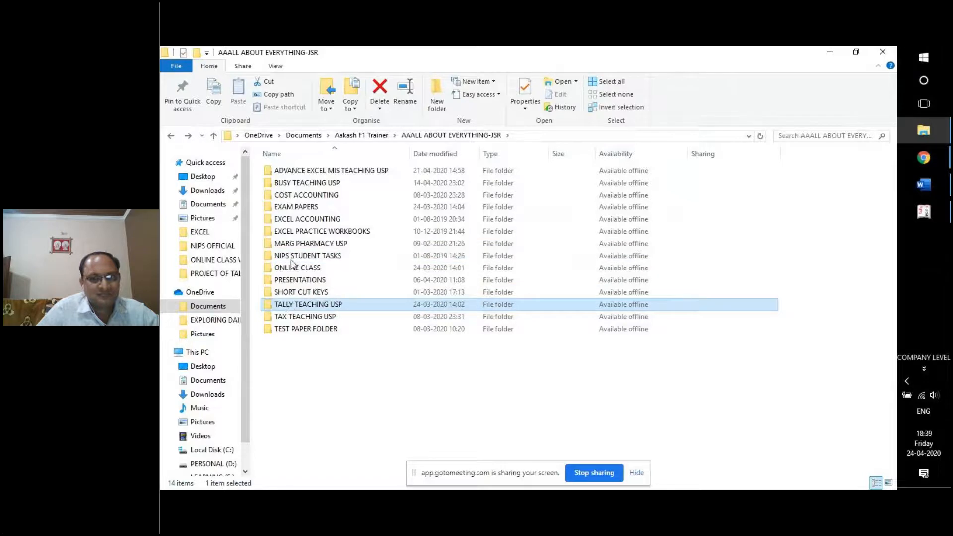
key("Return")
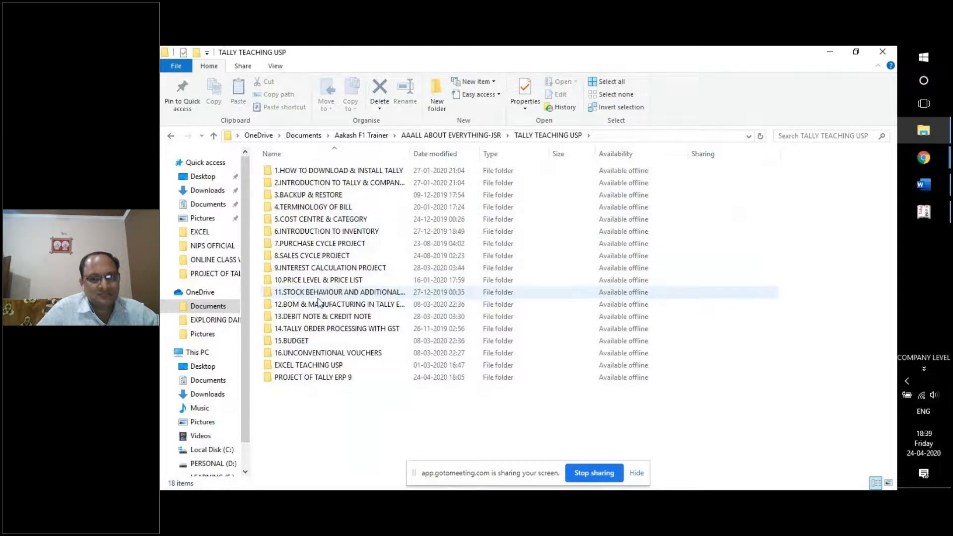
Check the PROJECT OF TALLY ERP 9 and WORD files folders, then return to Documents.
double_click(301, 380)
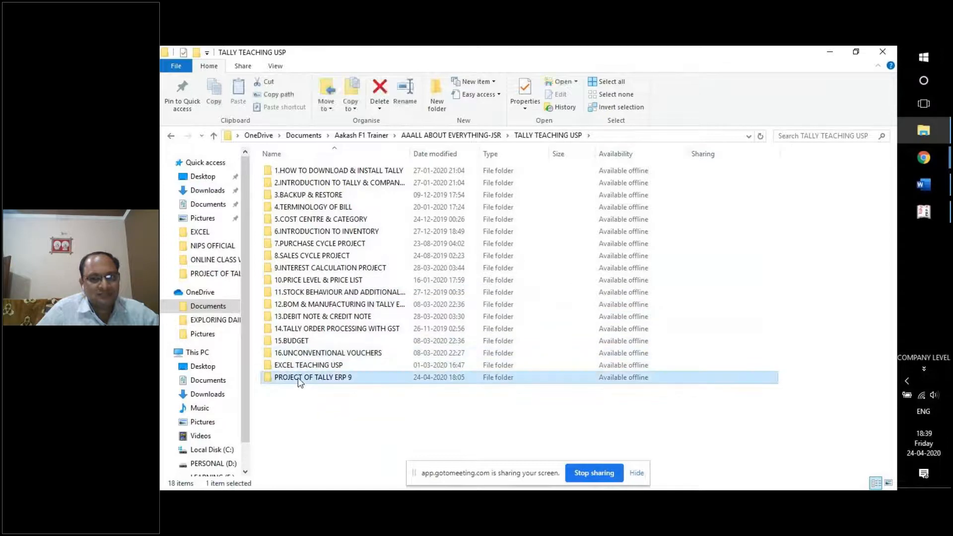
left_click(170, 137)
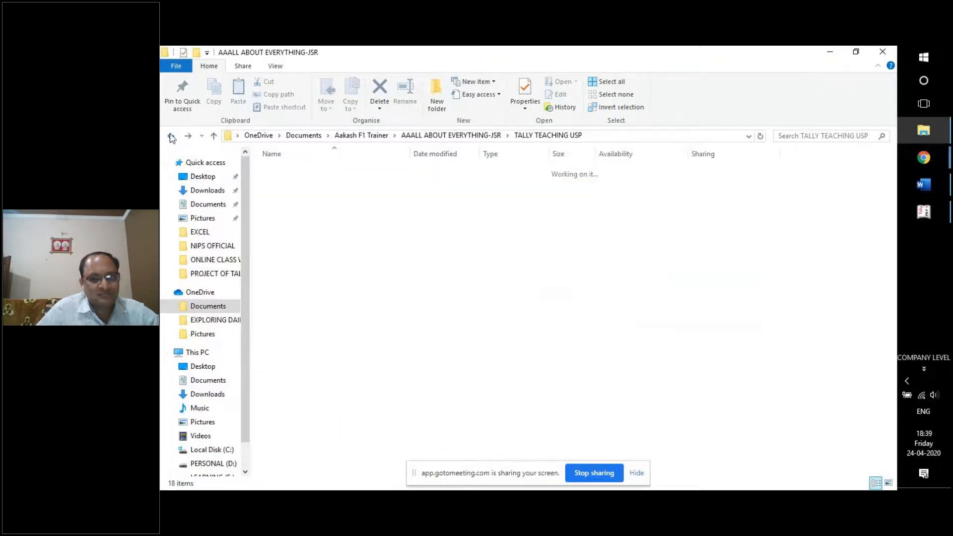
left_click(171, 136)
left_click(171, 137)
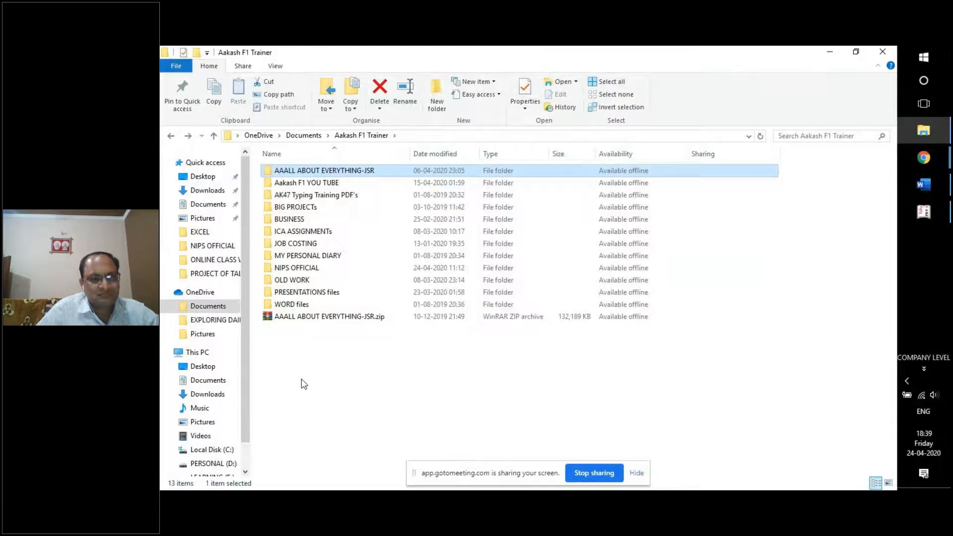
double_click(311, 304)
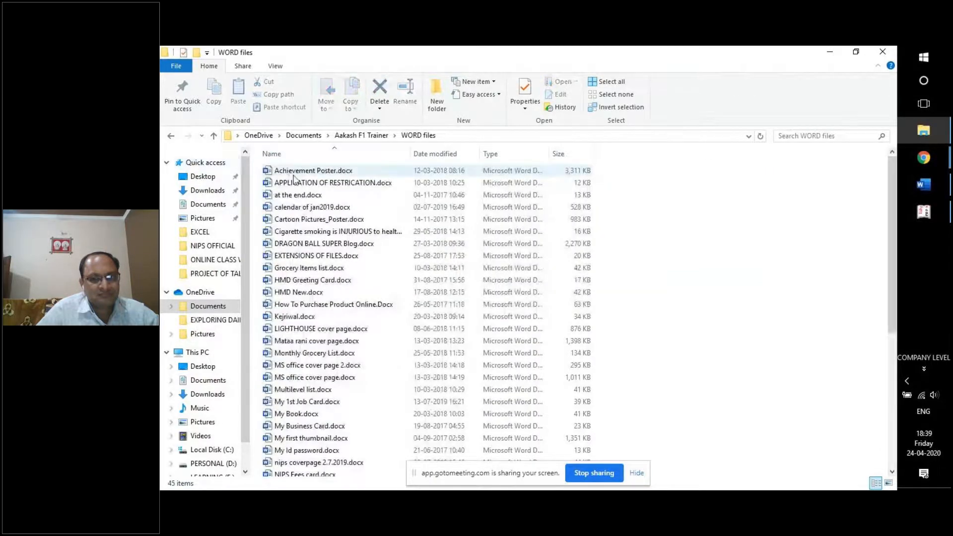
left_click(172, 136)
left_click(171, 136)
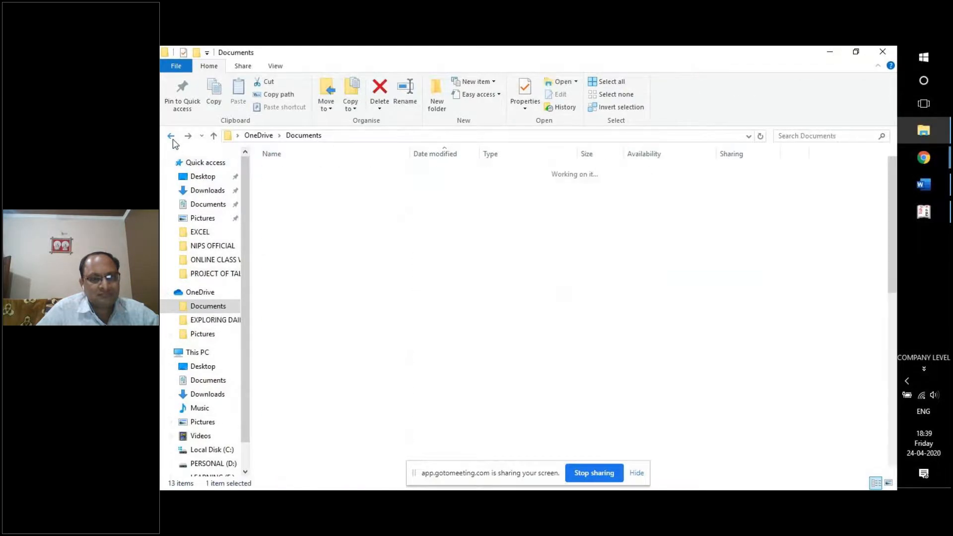
Go to CFA Teaching > Tally ERP 9 > Notes > Notes in excel and select the Tally Ledgers & groups workbook.
double_click(319, 271)
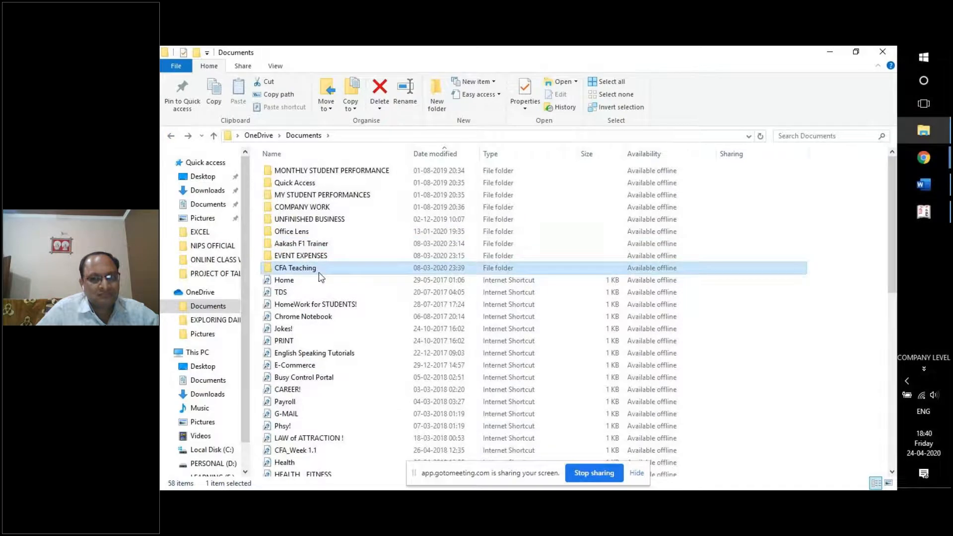
double_click(308, 183)
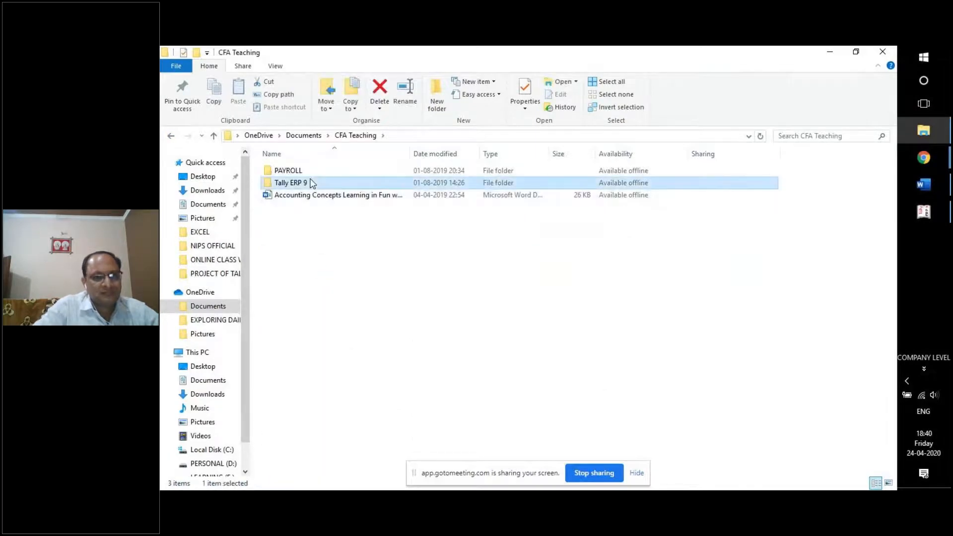
double_click(315, 184)
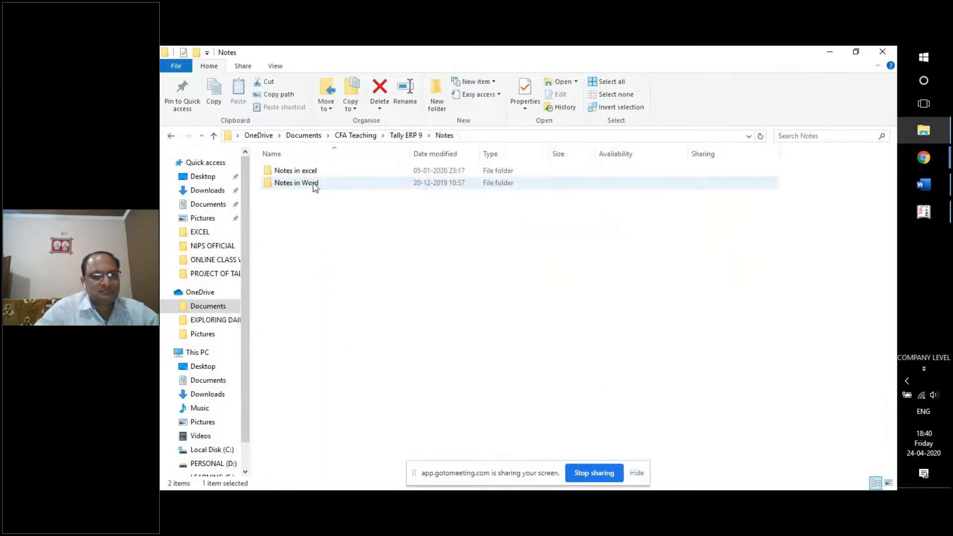
double_click(315, 184)
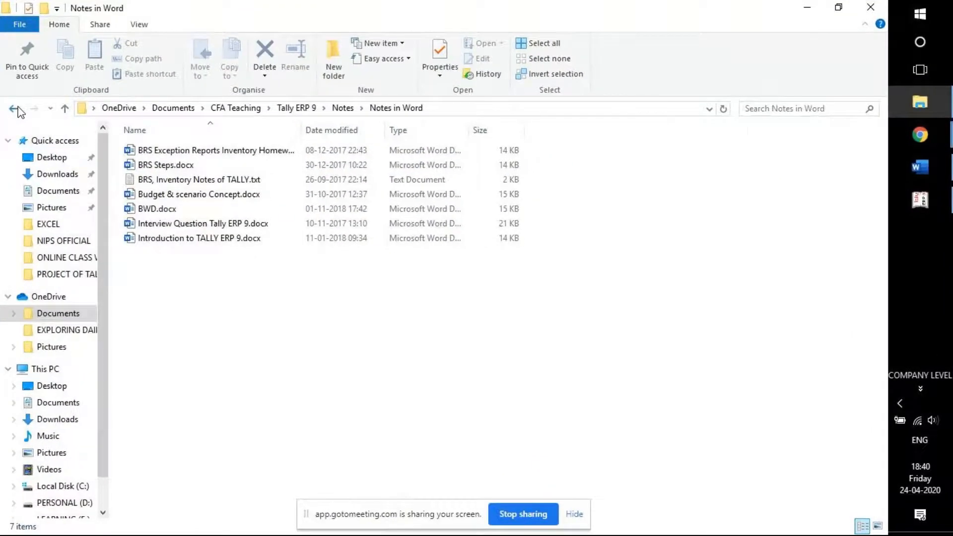
left_click(172, 135)
left_click(15, 109)
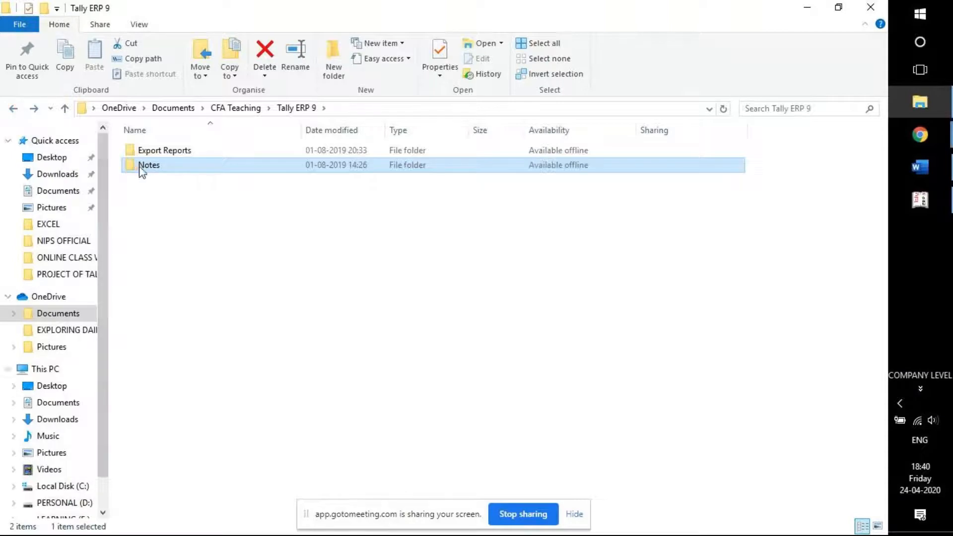
double_click(142, 167)
double_click(152, 150)
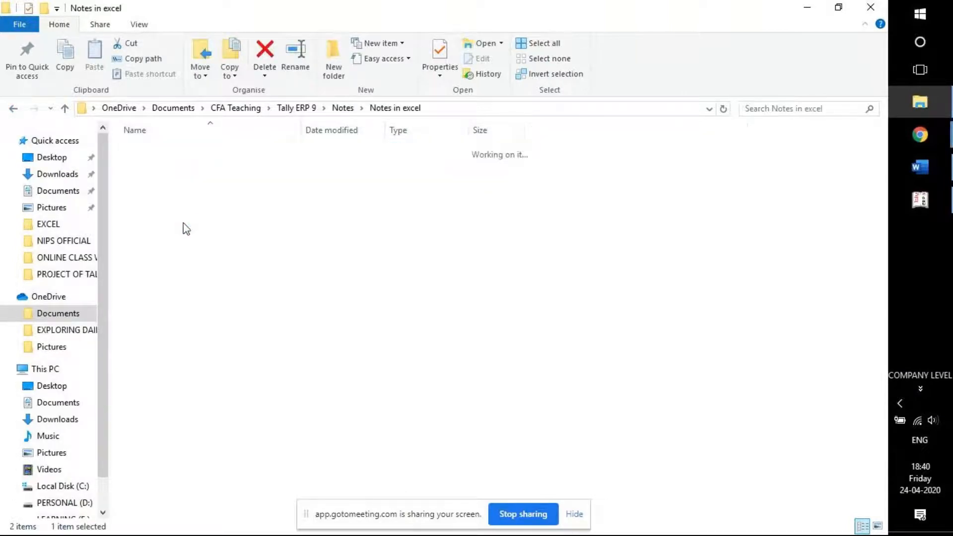
left_click(224, 224)
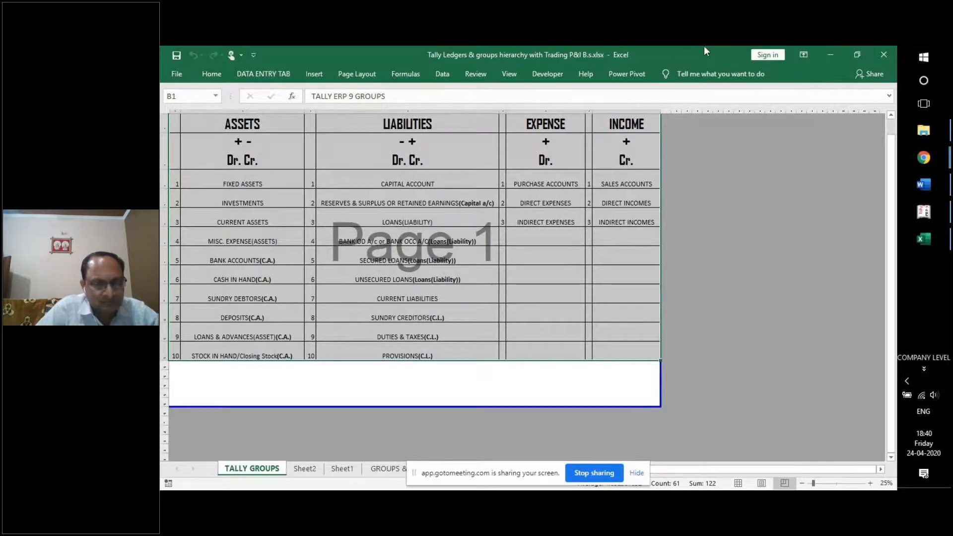
Switch the TALLY GROUPS sheet to Normal view.
left_click(499, 71)
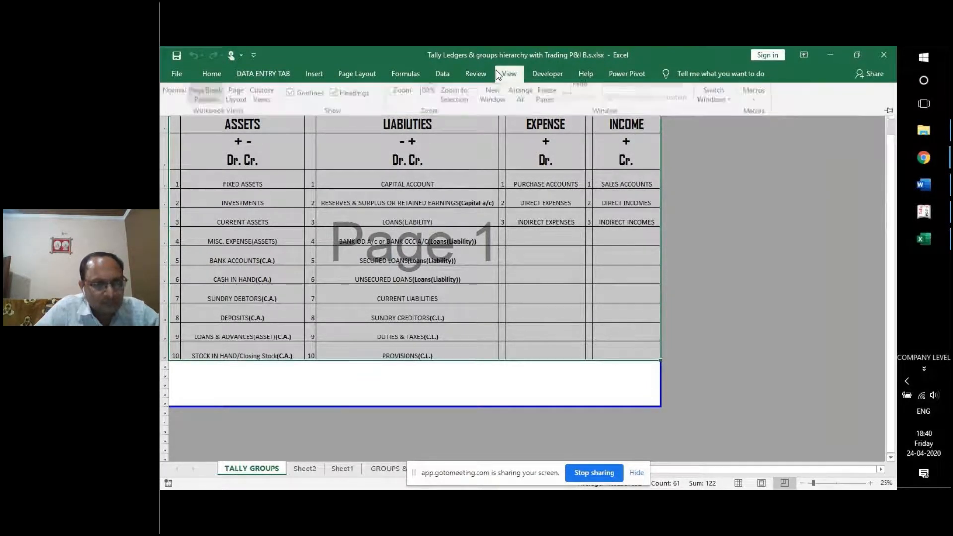
left_click(175, 108)
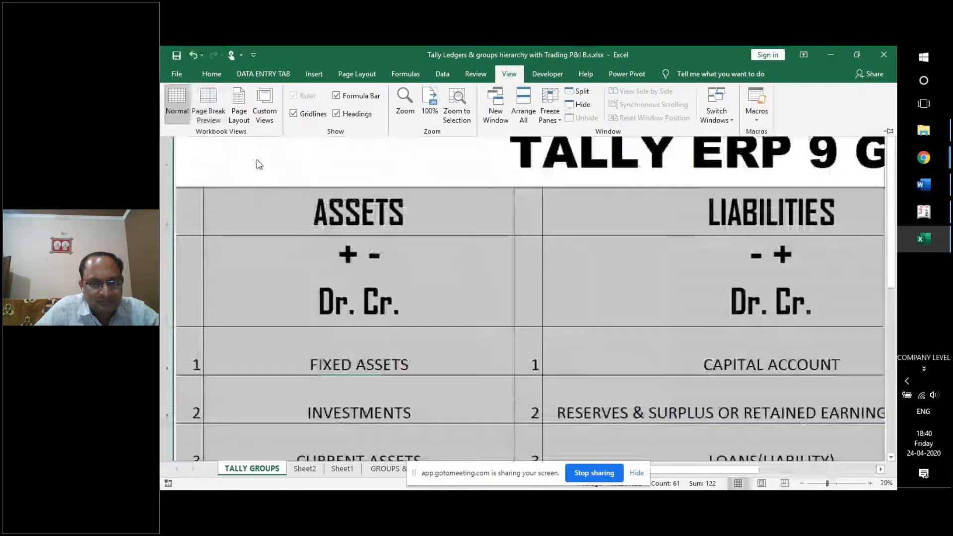
left_click(420, 232)
Review the ASSETS and Dr./Cr. headings of the groups chart, then show Sheet2's Profit & Loss layout.
left_click(423, 221)
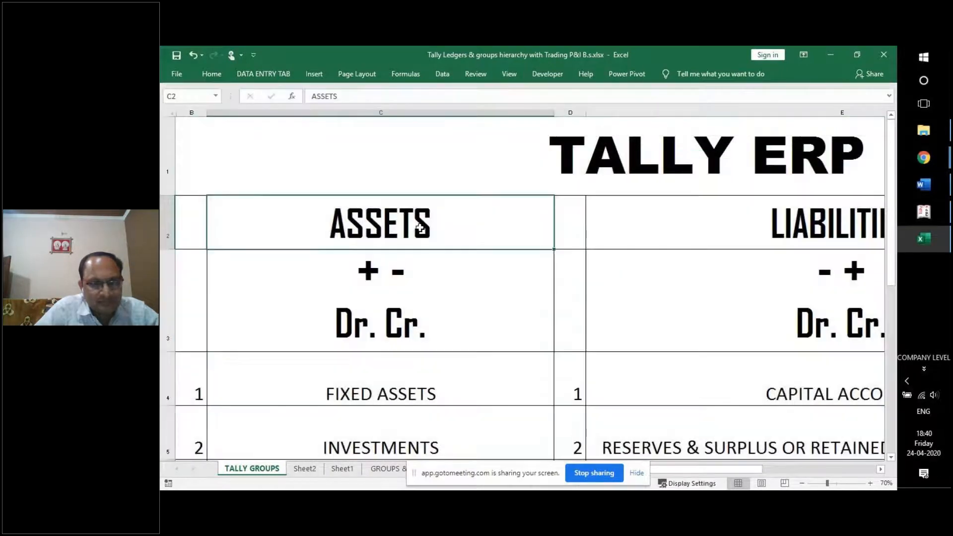
scroll(425, 218, "down", 3, "ctrl")
scroll(426, 220, "up", 1, "ctrl")
scroll(426, 220, "down", 1, "ctrl")
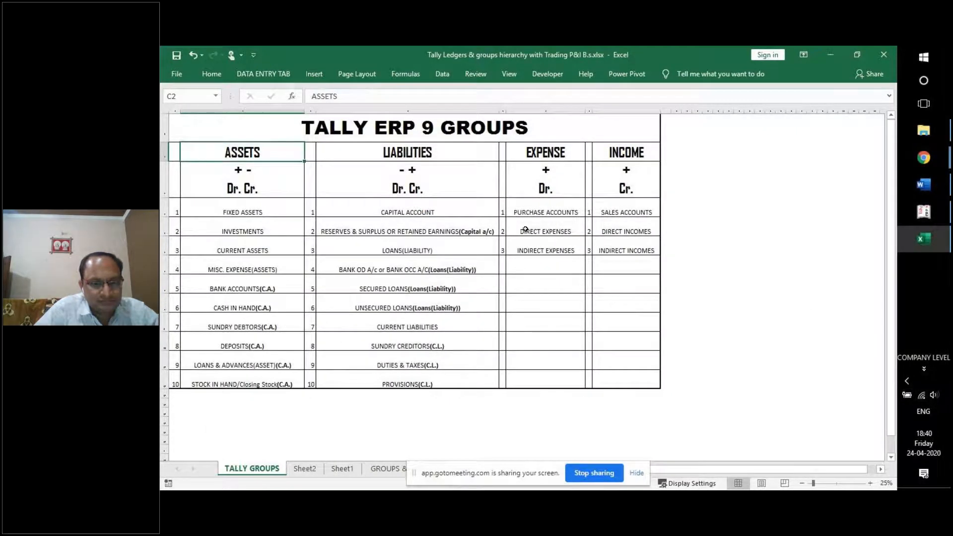
key("Up")
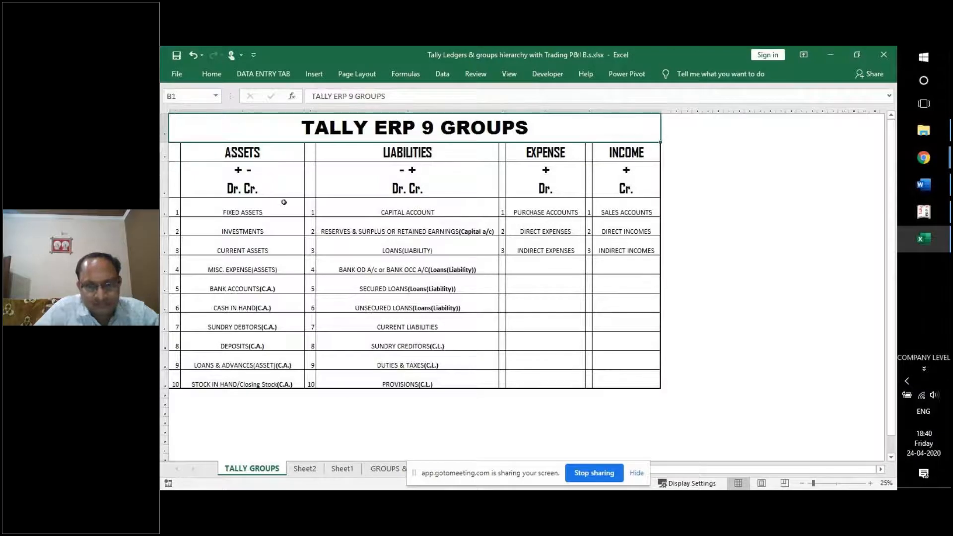
left_click(246, 154)
left_click(252, 175)
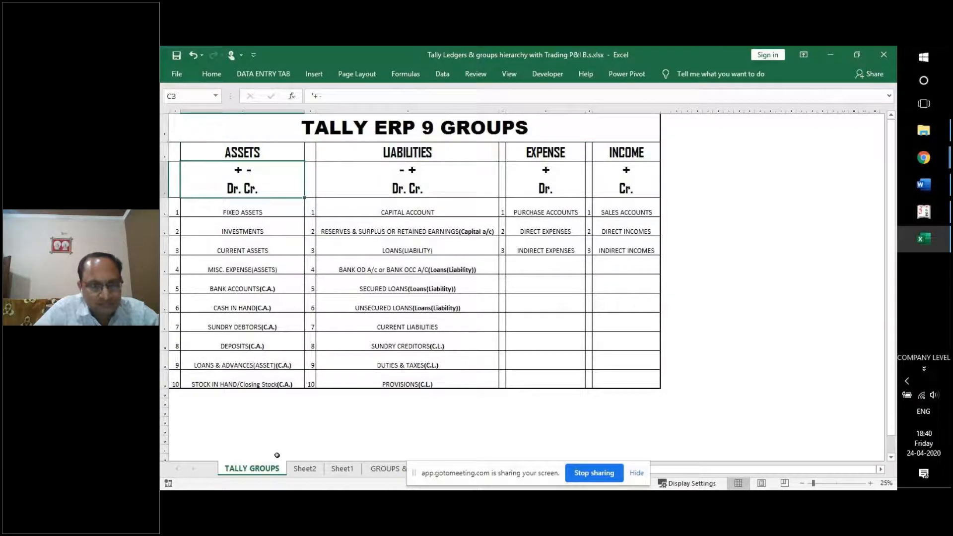
left_click(305, 469)
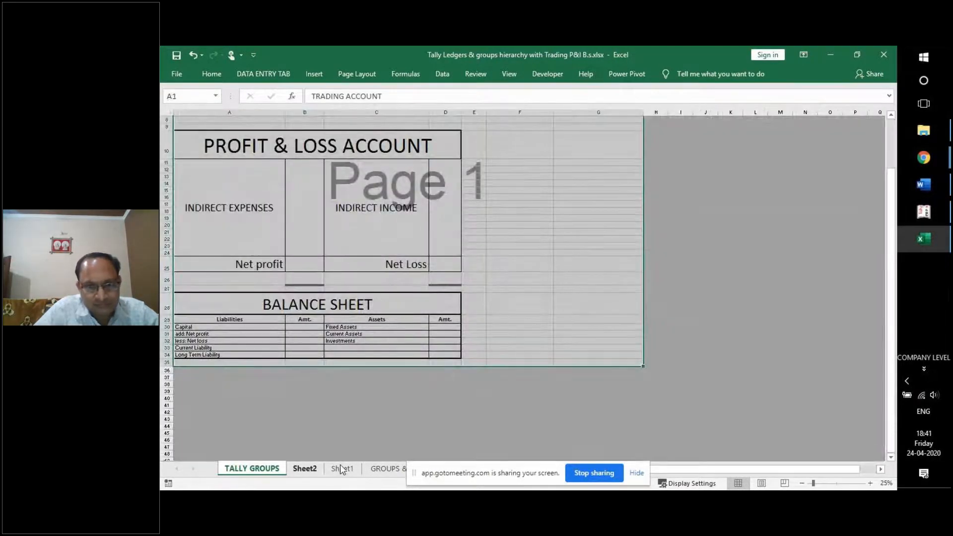
Put Sheet2 in Normal view and scroll through it.
left_click(509, 74)
left_click(176, 99)
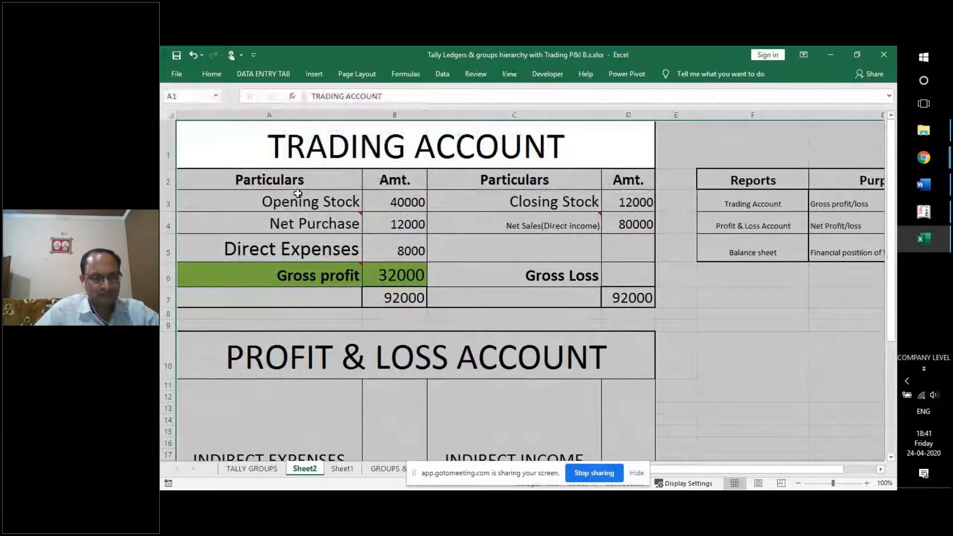
scroll(298, 194, "down", 2, "ctrl")
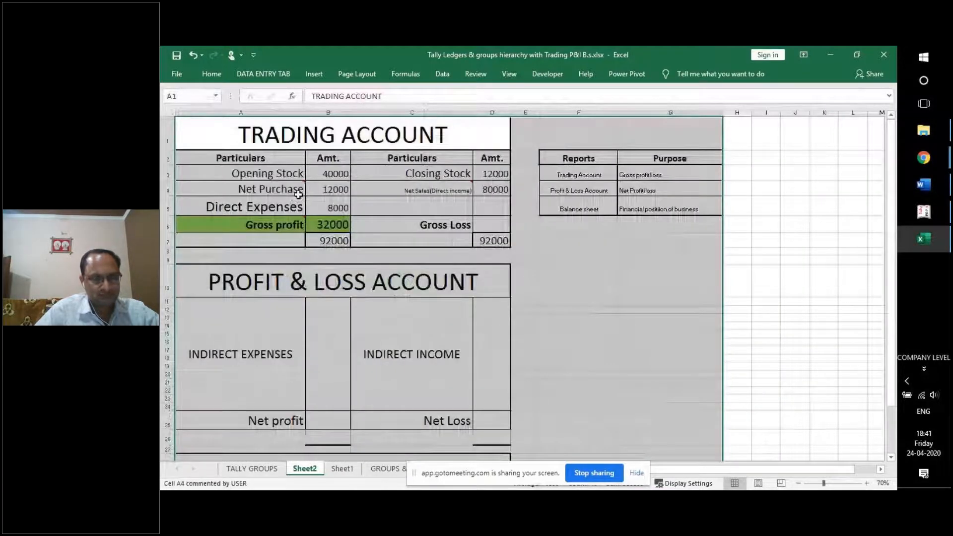
Return to the TALLY GROUPS sheet and adjust the zoom so the whole chart fits at 30%.
left_click(388, 468)
left_click(263, 468)
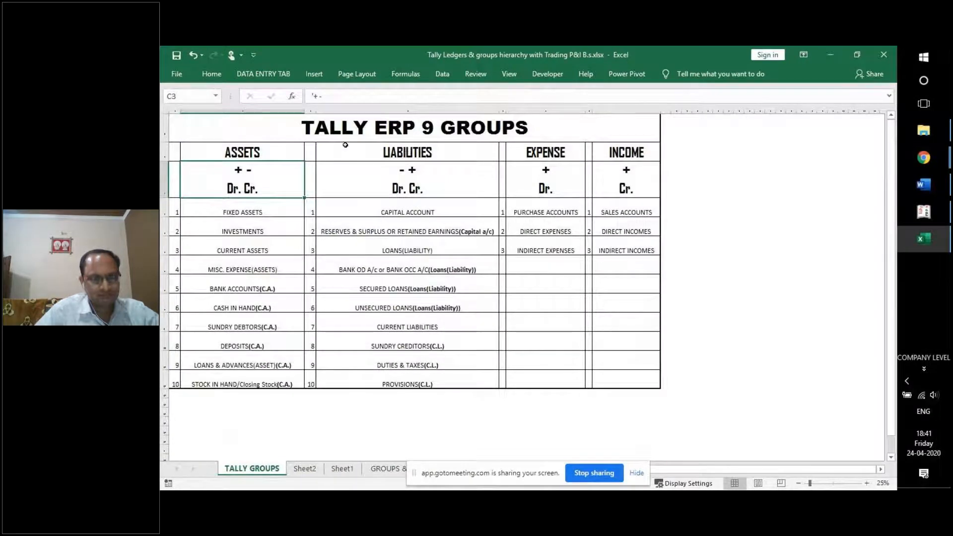
left_click(347, 129)
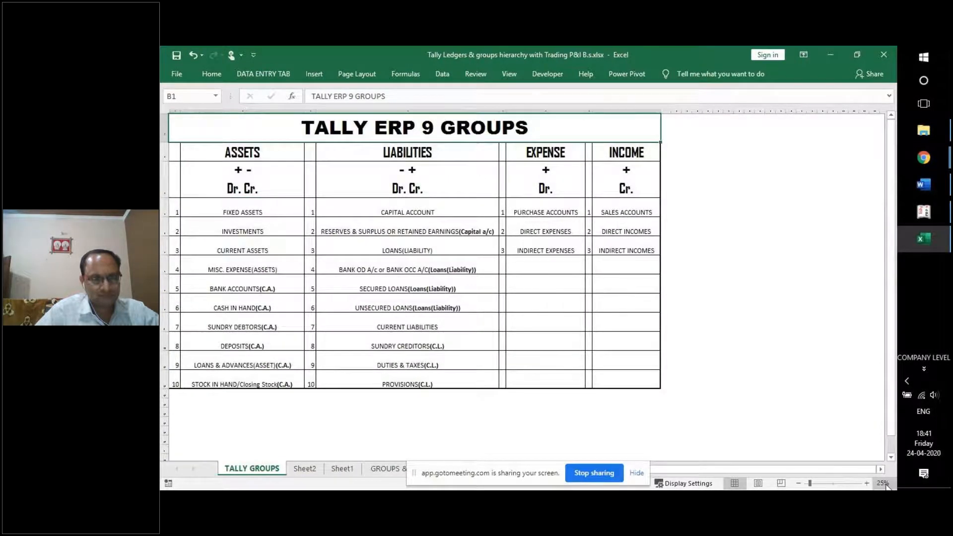
left_click(867, 484)
left_click(867, 484)
left_click(867, 483)
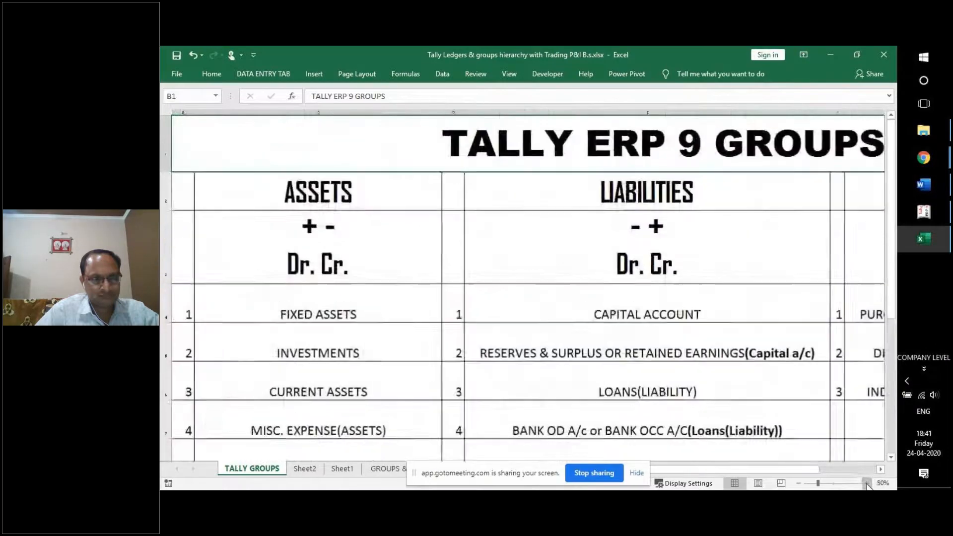
left_click(800, 484)
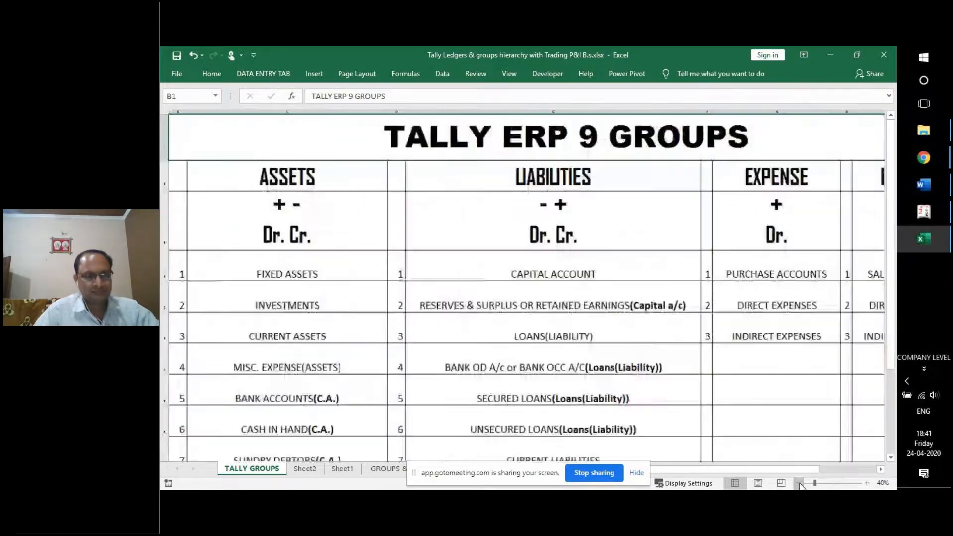
left_click(800, 483)
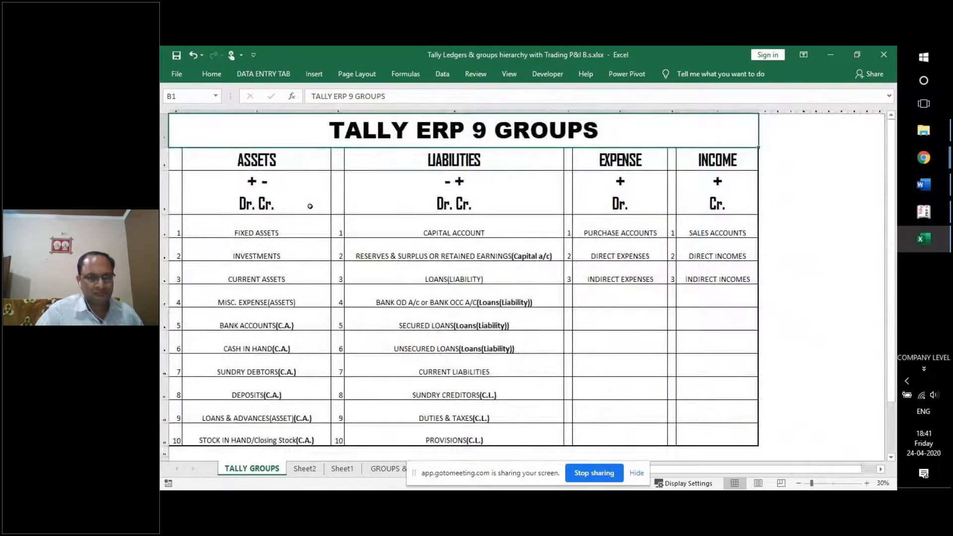
left_click(263, 161)
left_click(549, 168)
left_click(578, 170)
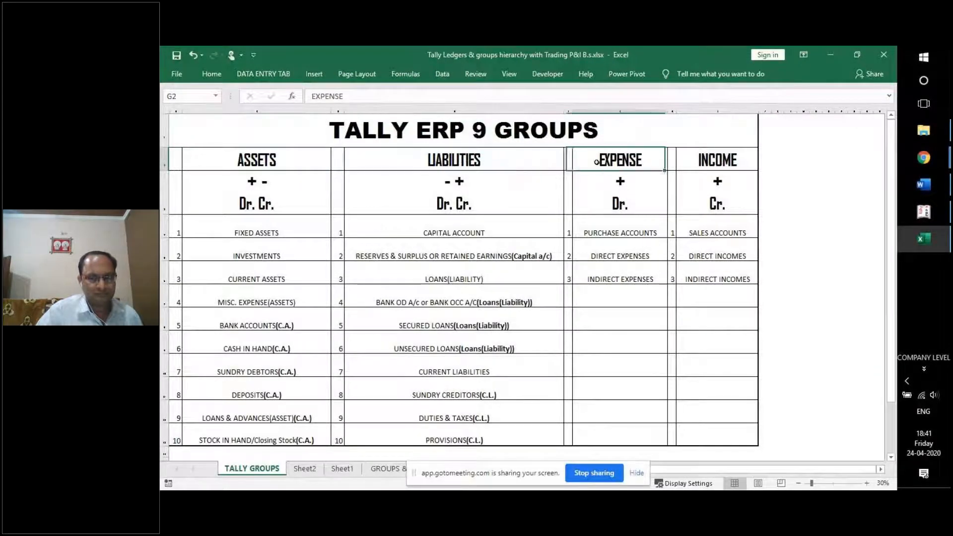
double_click(679, 165)
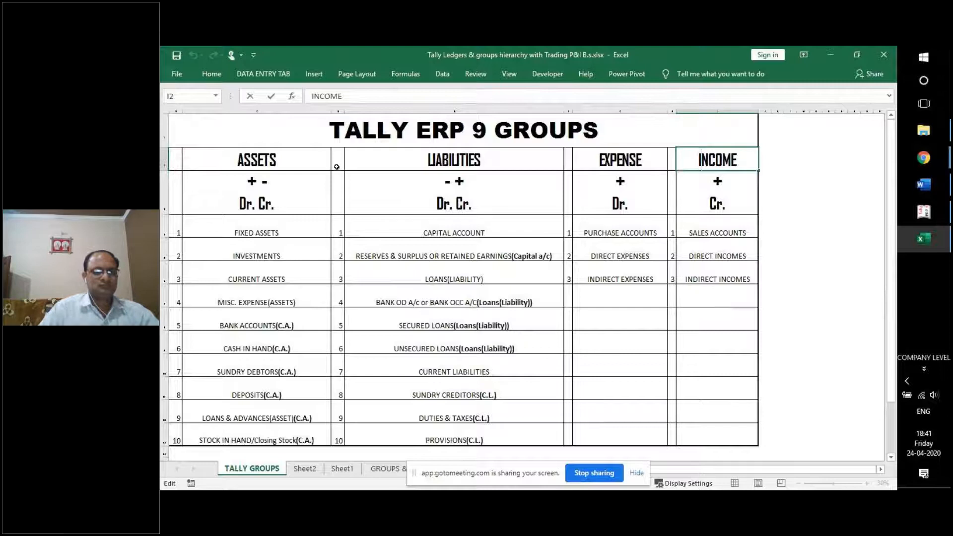
left_click(289, 162)
left_click(454, 161)
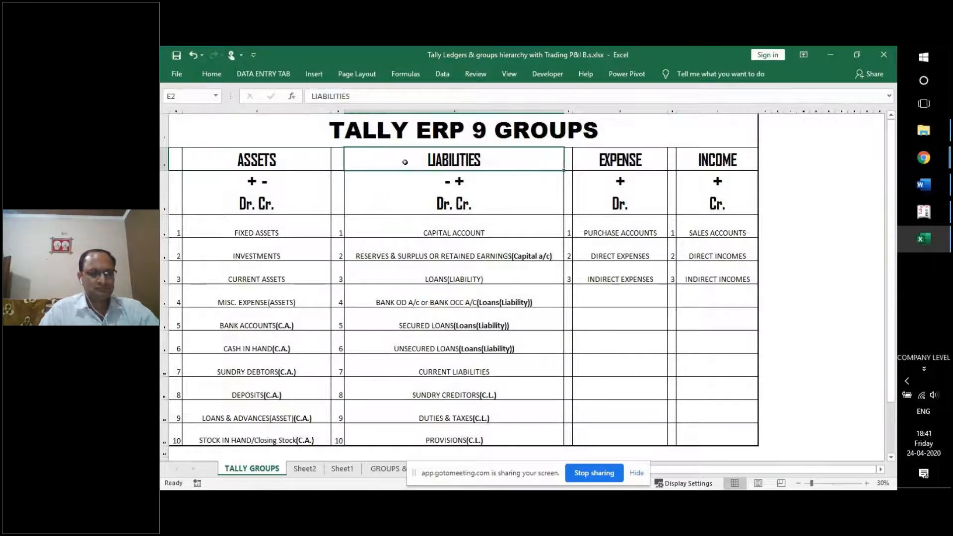
left_click(695, 155)
left_click(631, 158)
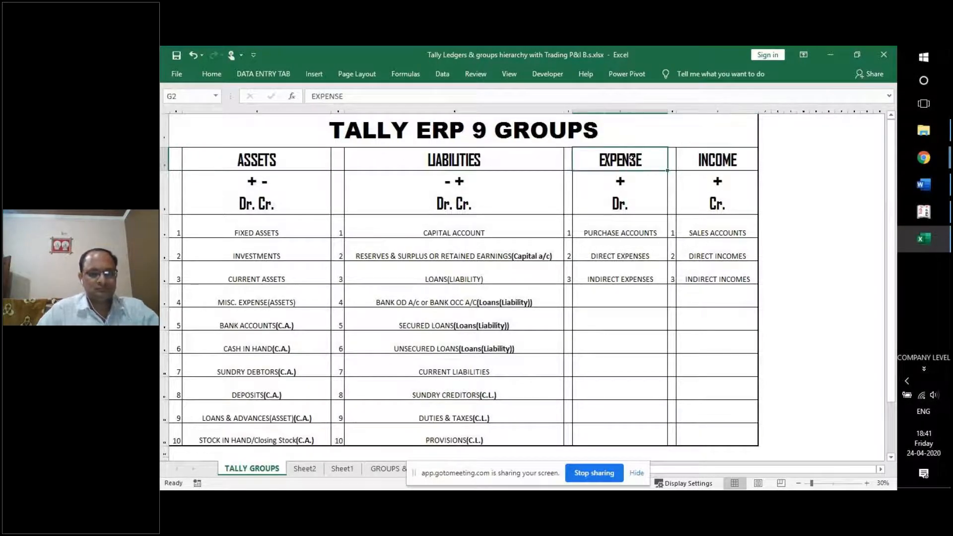
left_click(704, 165)
left_click(640, 161)
left_click(686, 164)
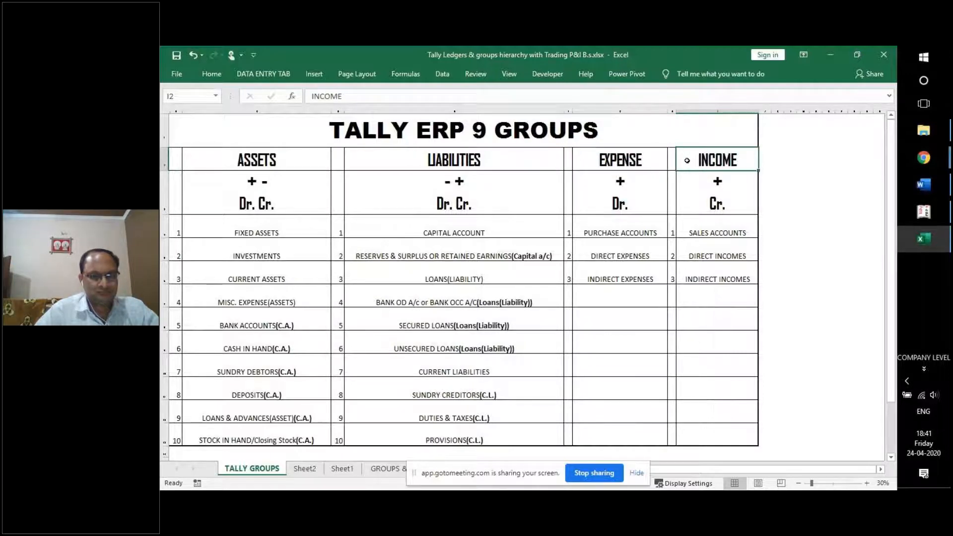
left_click(660, 160)
left_click(683, 160)
left_click(662, 155)
left_click(685, 156)
left_click(654, 156)
left_click(684, 159)
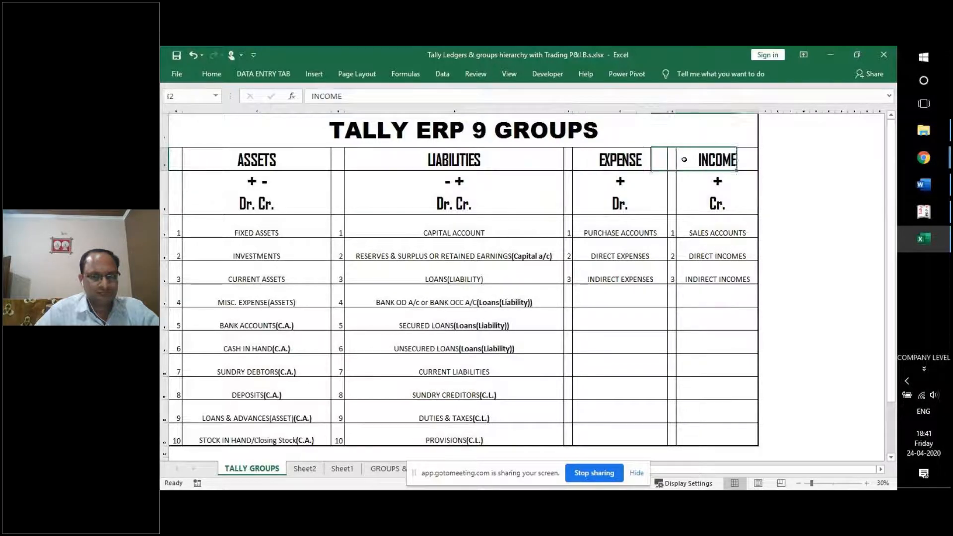
left_click(655, 156)
left_click(686, 159)
left_click(644, 157)
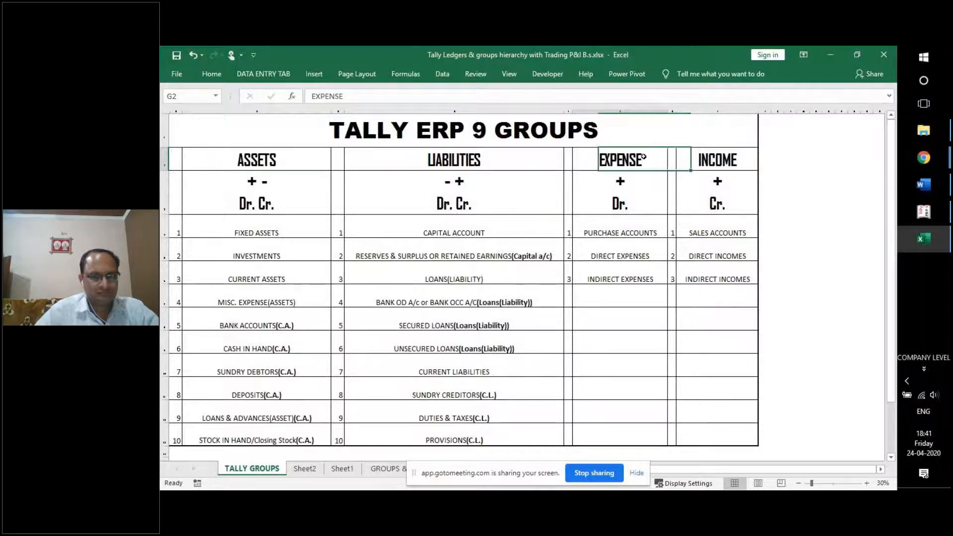
left_click(691, 155)
left_click(650, 154)
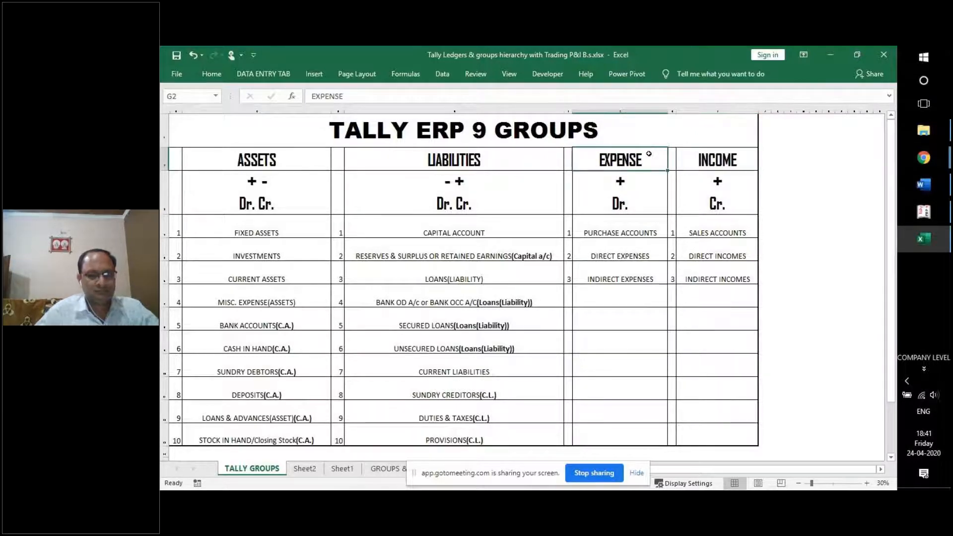
left_click(311, 165)
left_click(375, 160)
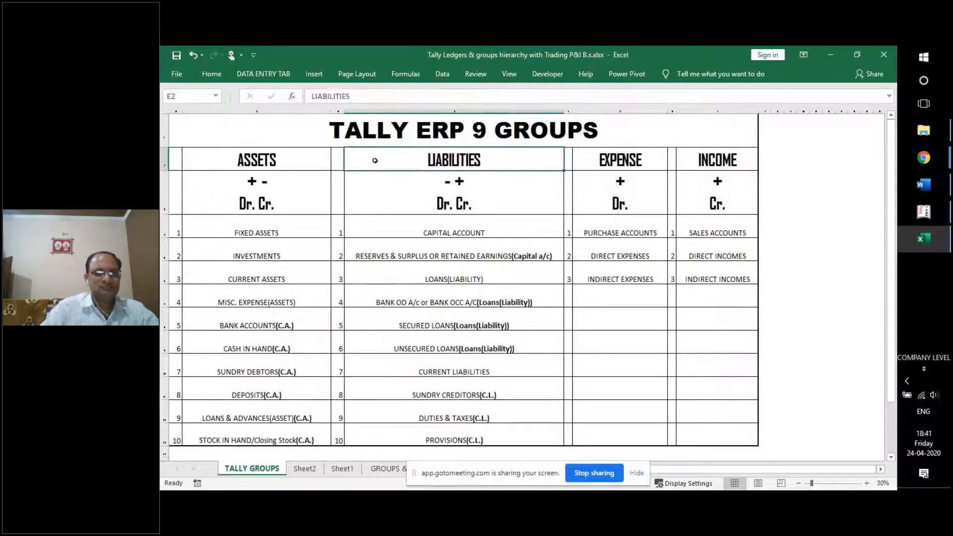
left_click(296, 153)
left_click(355, 152)
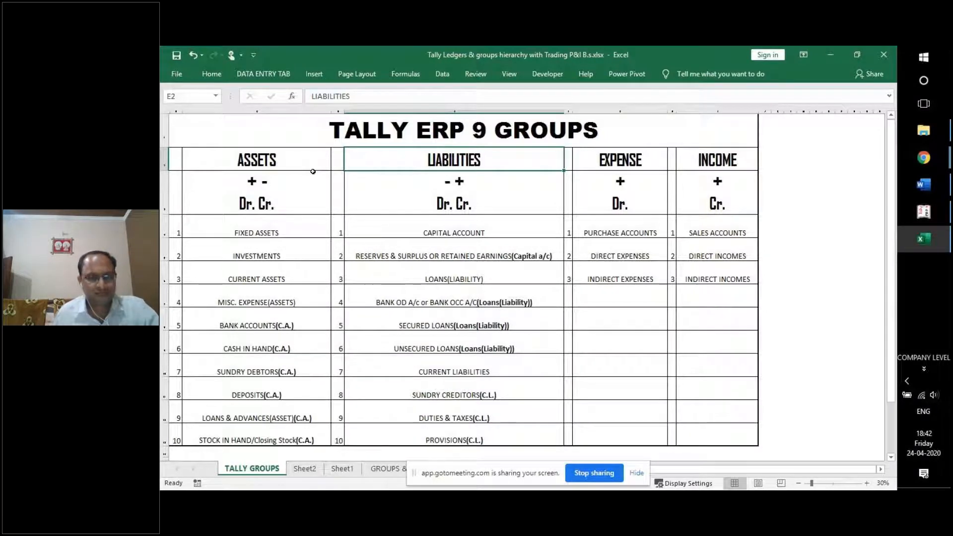
left_click(301, 167)
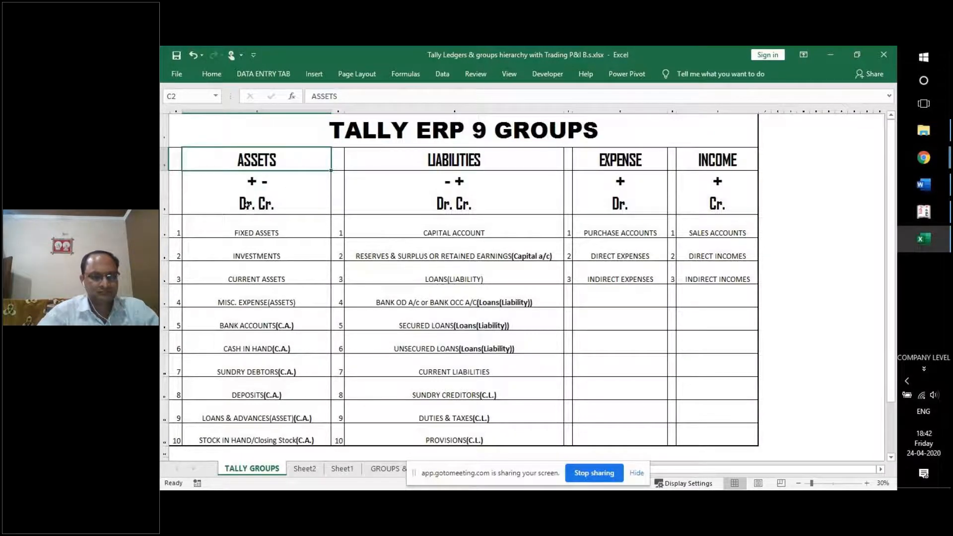
left_click(247, 203)
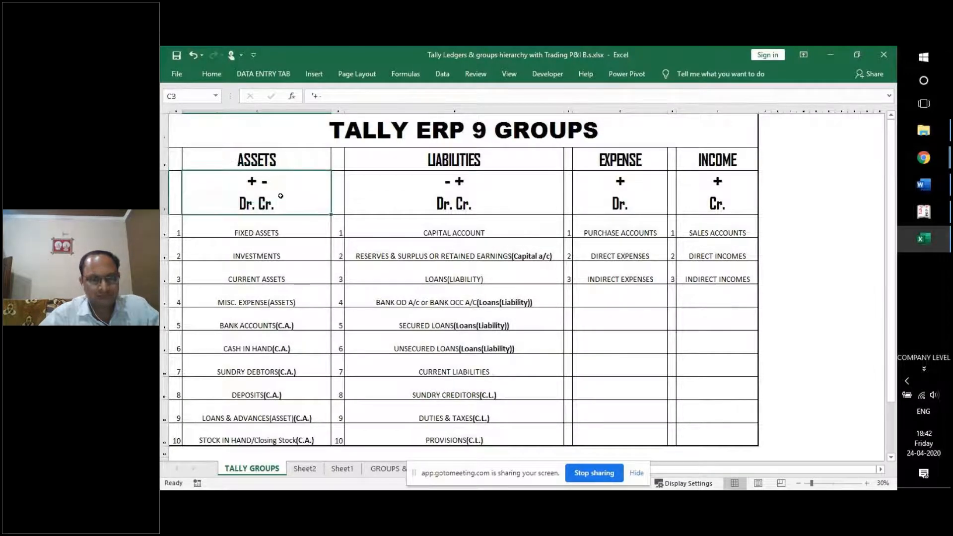
left_click(289, 222)
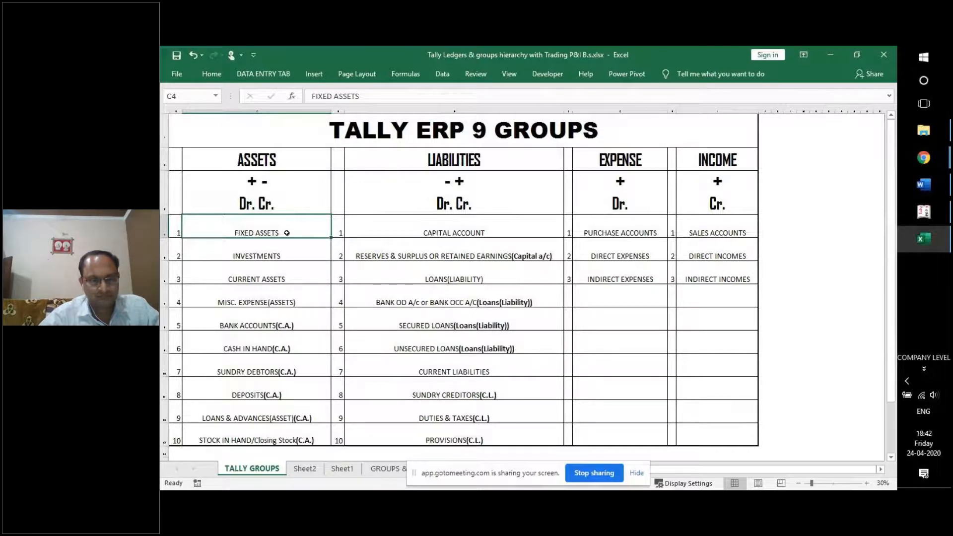
left_click(302, 246)
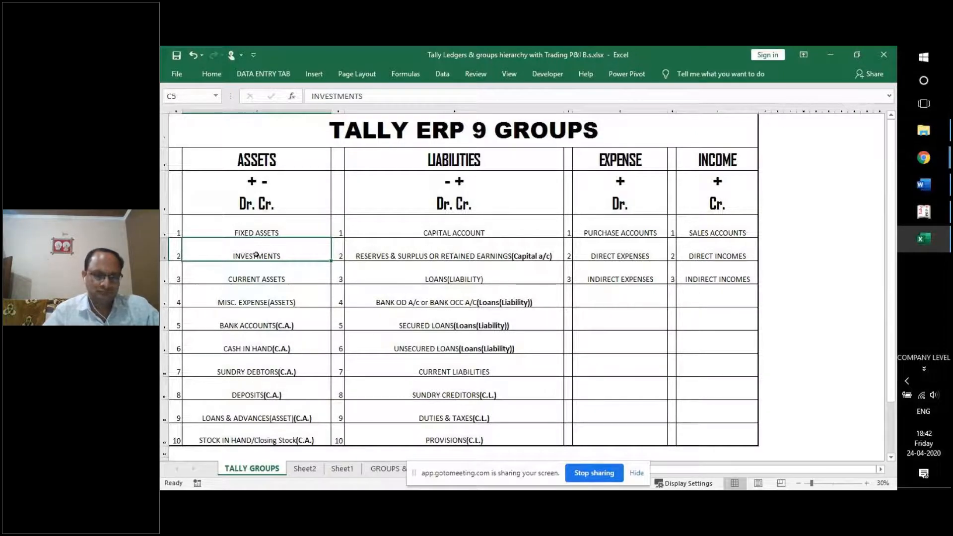
mouse_move(267, 232)
left_mouse_down()
mouse_move(288, 255)
mouse_move(288, 434)
left_mouse_up()
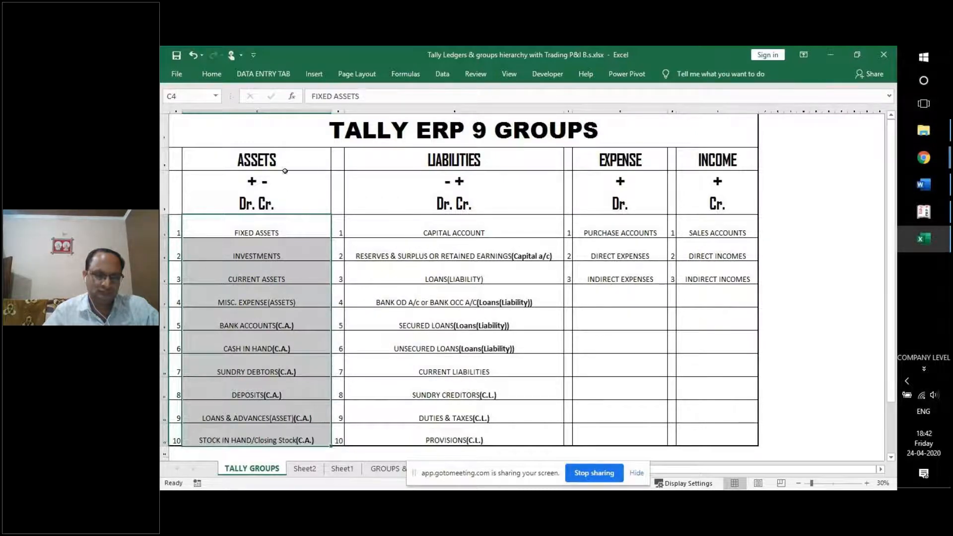
left_click_drag(295, 232, 682, 422)
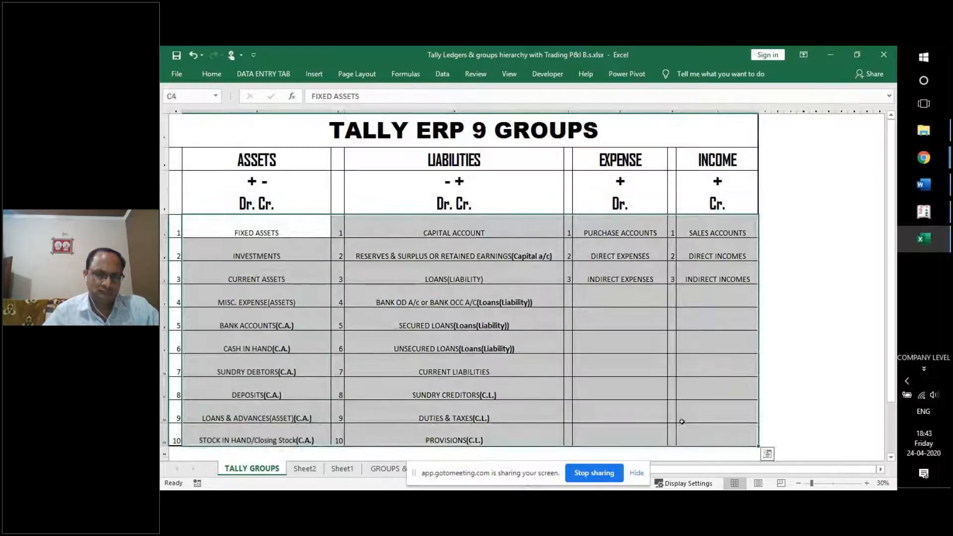
left_click(270, 226)
left_click(281, 164)
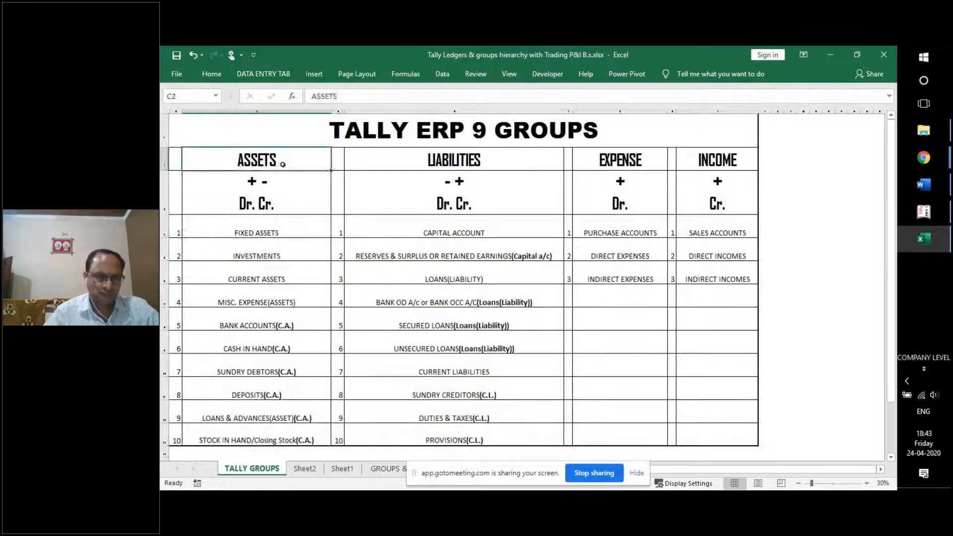
left_click(293, 230)
left_click(316, 255)
left_click(316, 276)
left_click(314, 296)
left_click(313, 322)
left_click(311, 342)
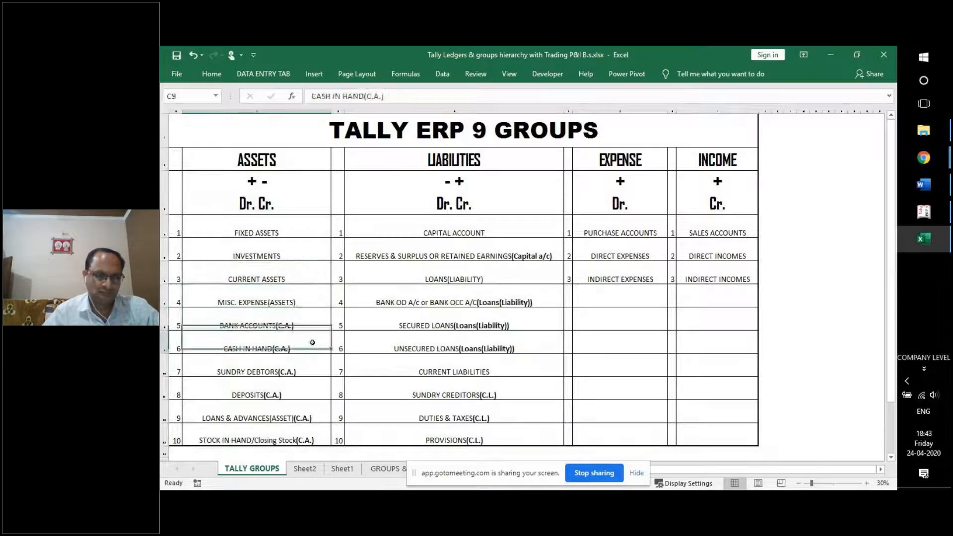
left_click(311, 364)
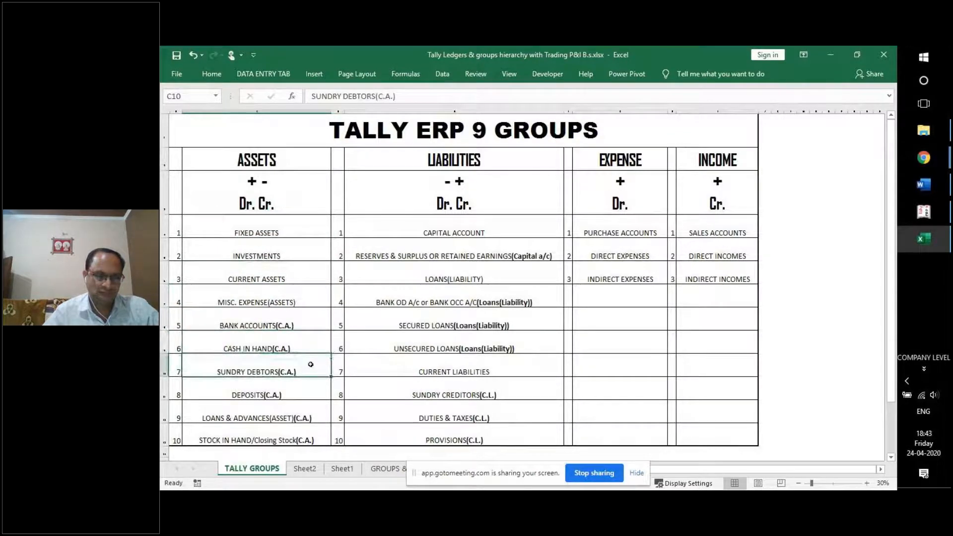
left_click(311, 389)
left_click(321, 432)
left_click(319, 413)
left_click(316, 390)
left_click(313, 368)
left_click(310, 345)
left_click(306, 298)
left_click(304, 278)
left_click(307, 246)
left_click(308, 229)
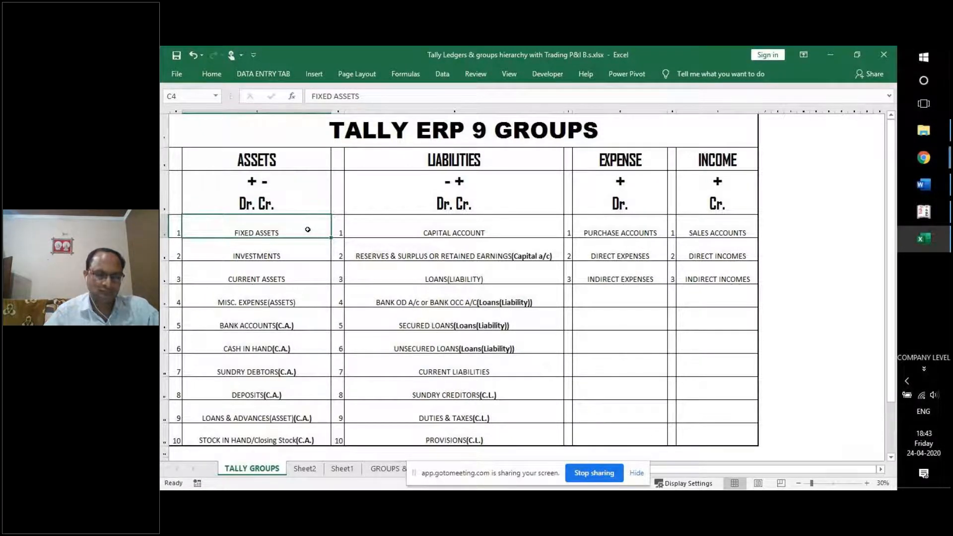
left_click(302, 252)
left_click(299, 231)
left_click_drag(303, 239, 309, 296)
left_click_drag(309, 377, 328, 444)
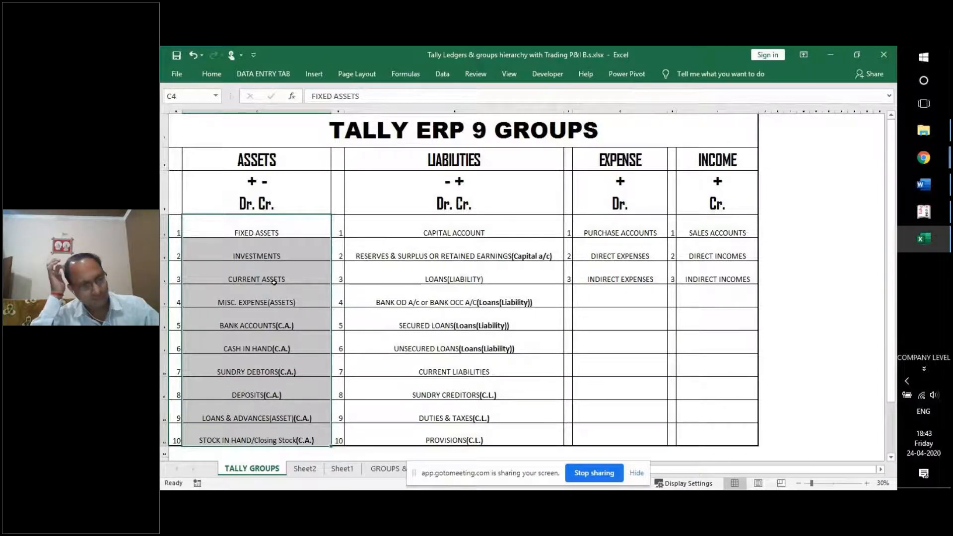
left_click(301, 224)
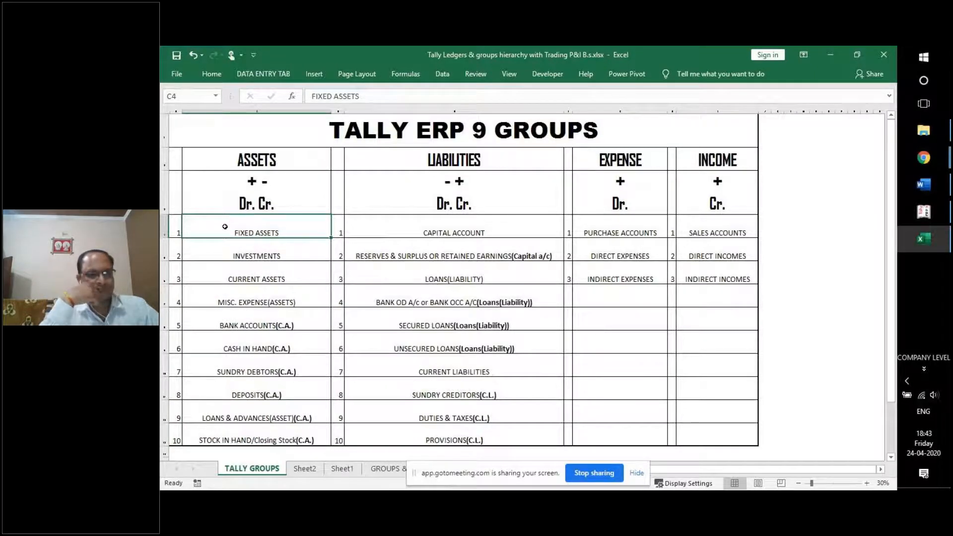
left_click(281, 251)
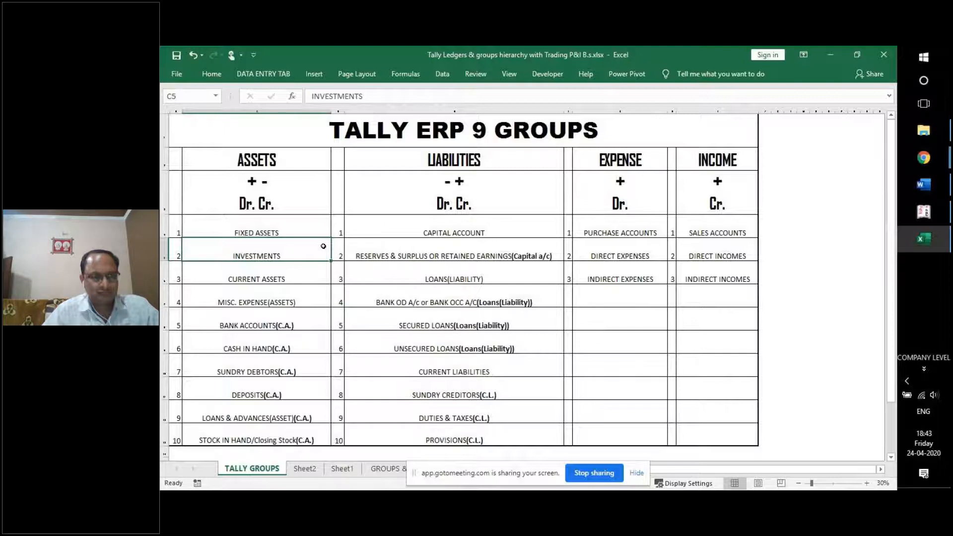
left_click(319, 274)
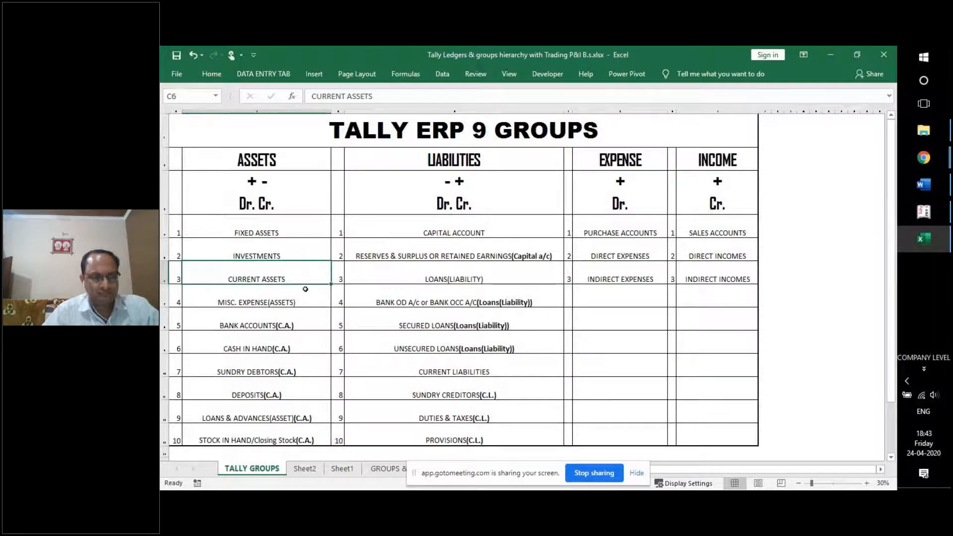
left_click(310, 297)
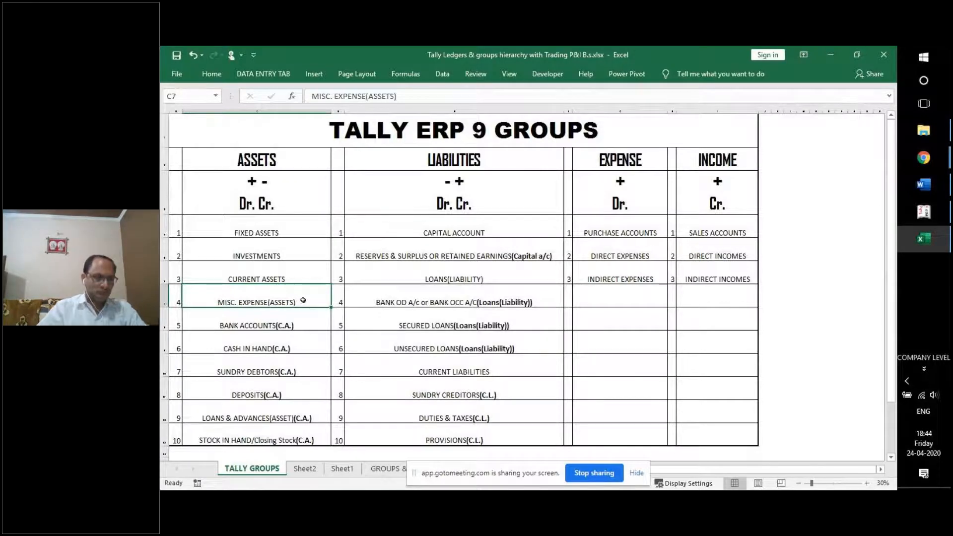
left_click(302, 319)
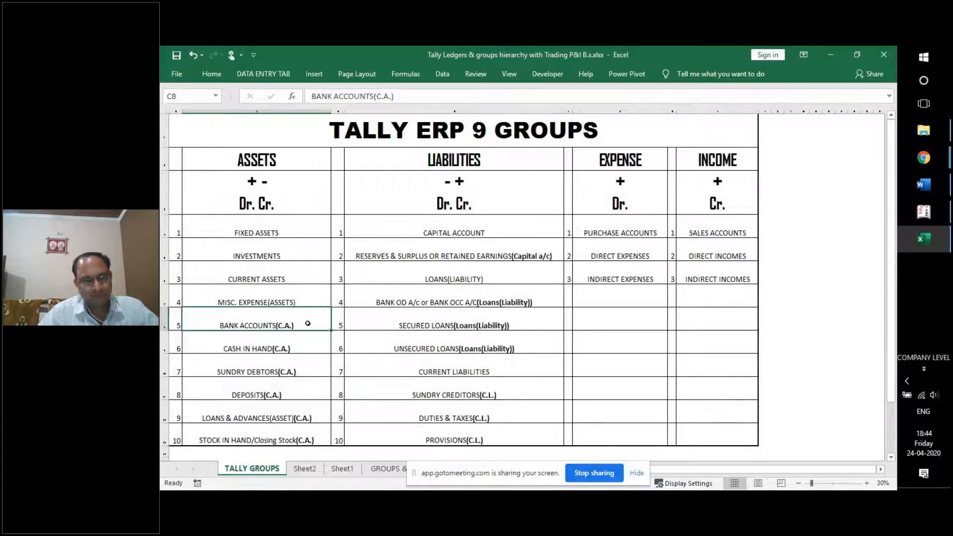
left_click(917, 162)
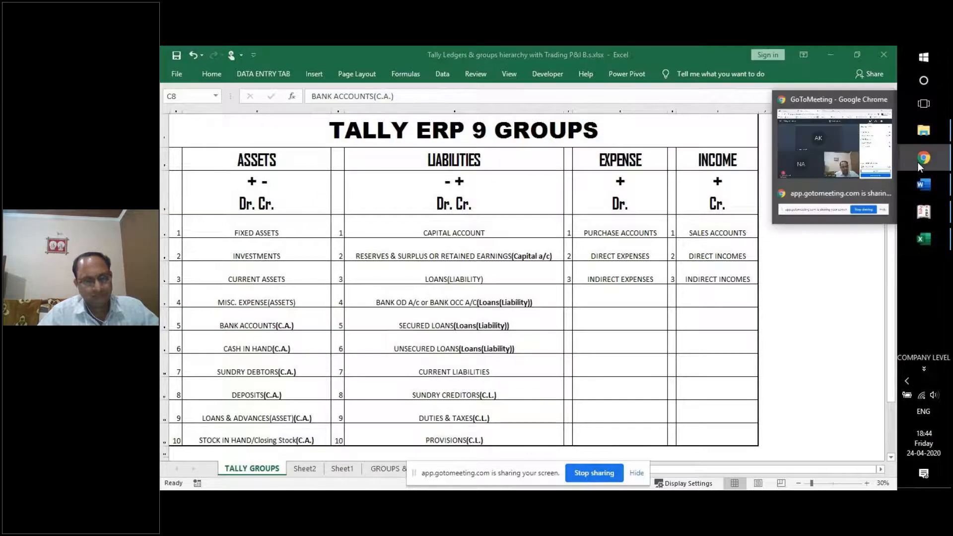
left_click(849, 141)
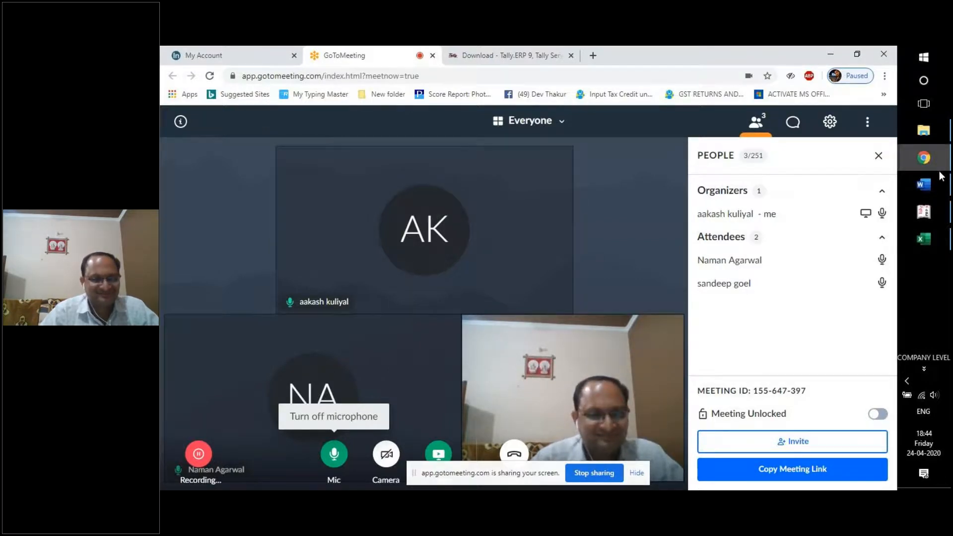
left_click(922, 188)
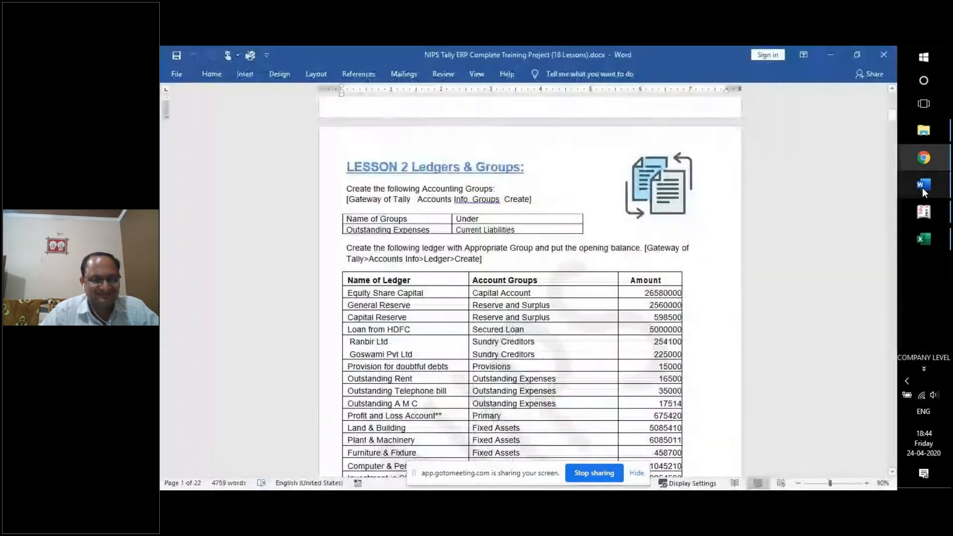
left_click(920, 243)
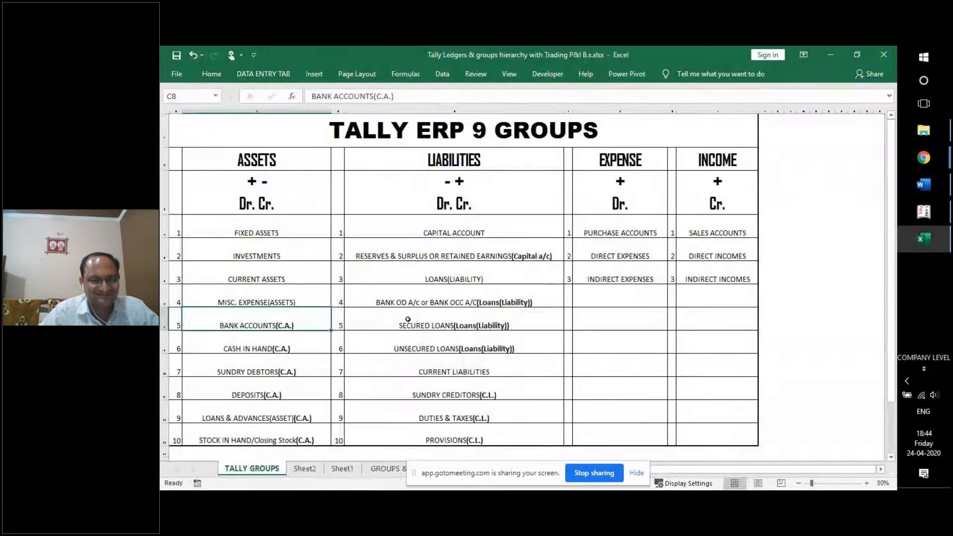
Step through C9 to C13, then select C8:C13, BANK ACCOUNTS through STOCK IN HAND.
left_click(270, 341)
left_click(263, 370)
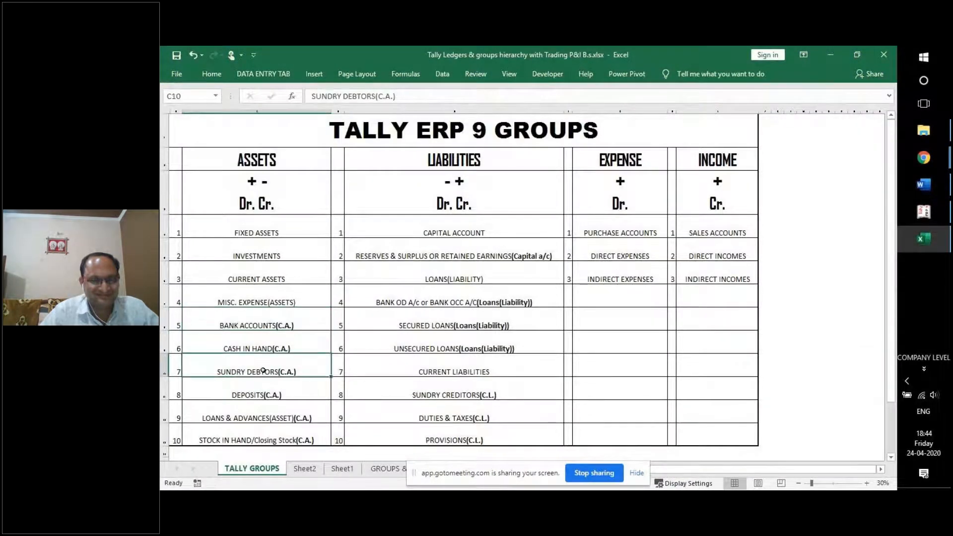
left_click(268, 386)
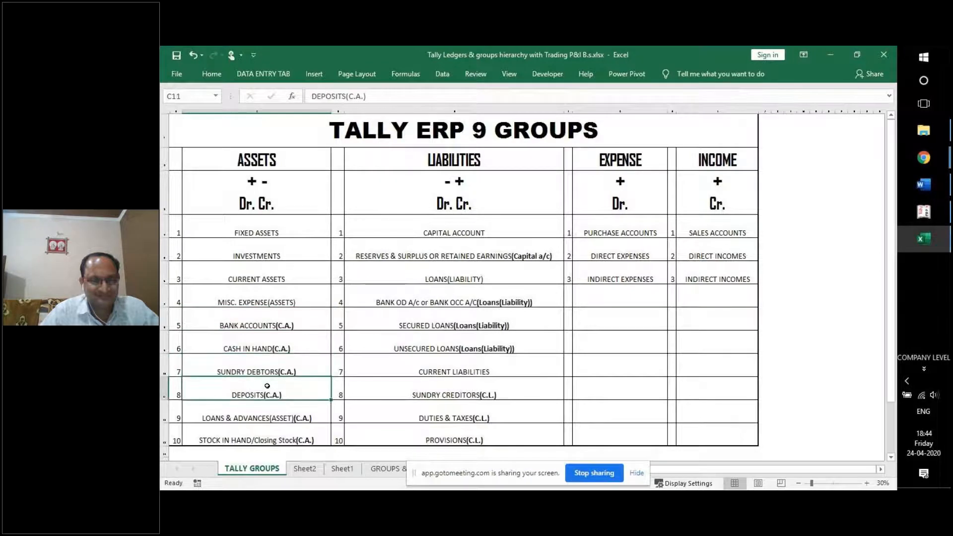
left_click(272, 412)
left_click(259, 435)
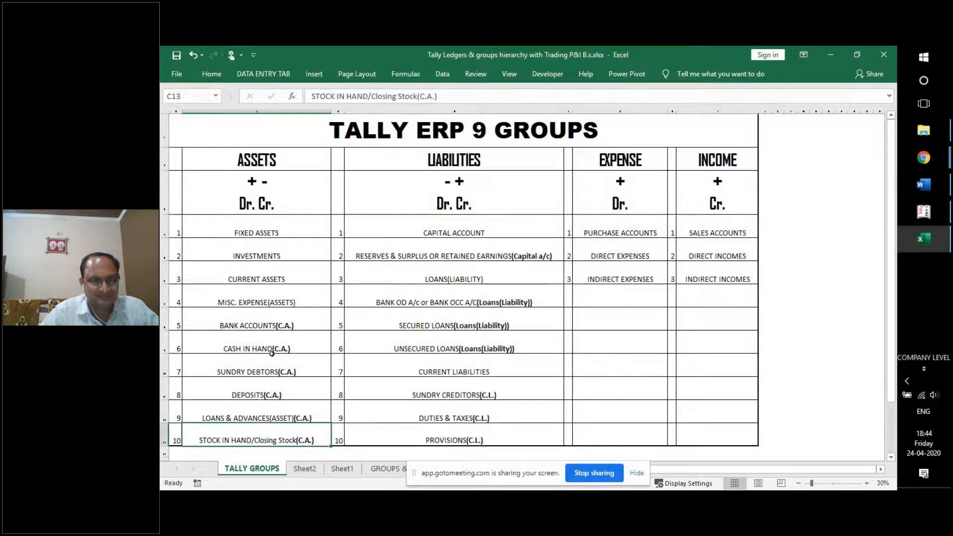
left_click(282, 322)
left_click_drag(282, 322, 285, 433)
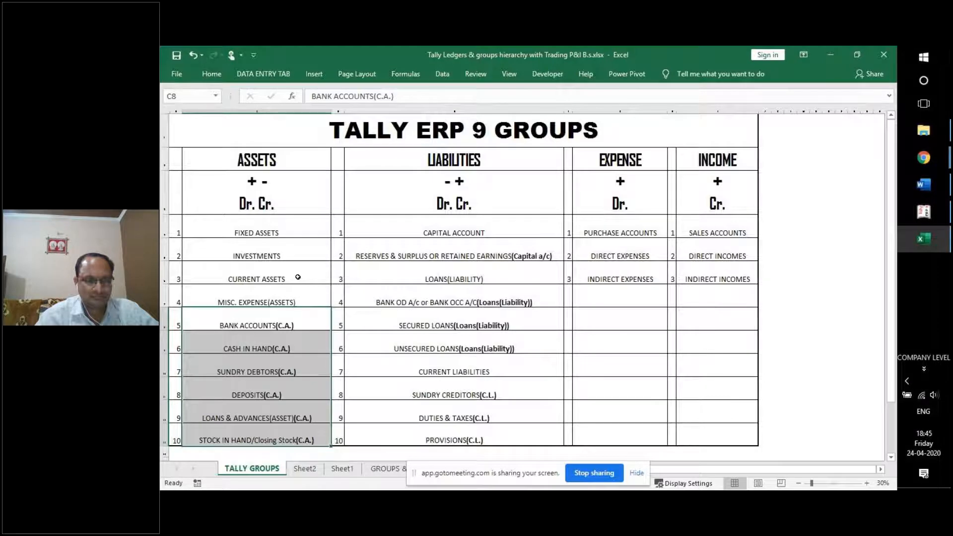
Review Excel's asset groups from Current Assets through Stock in Hand, then return to Tally's Gateway.
left_click(272, 279)
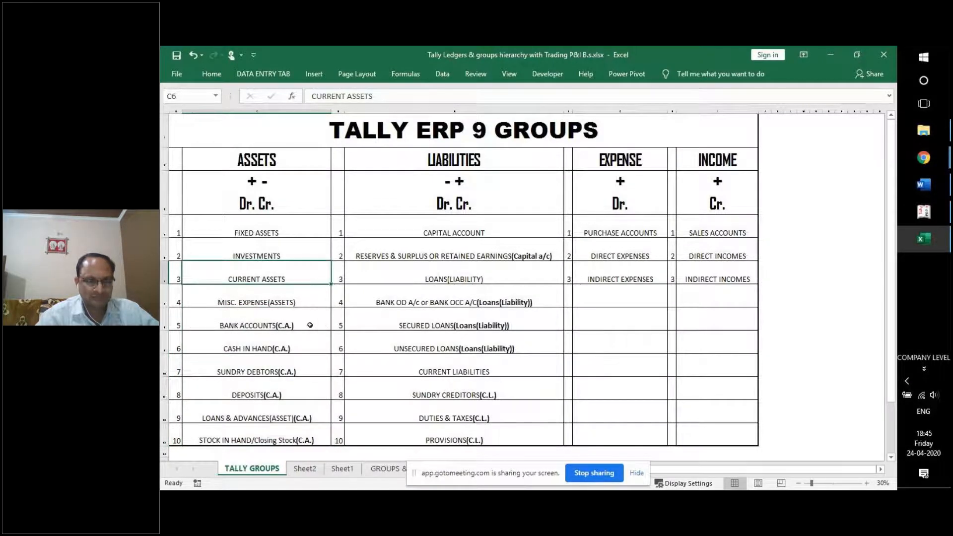
left_click(267, 326)
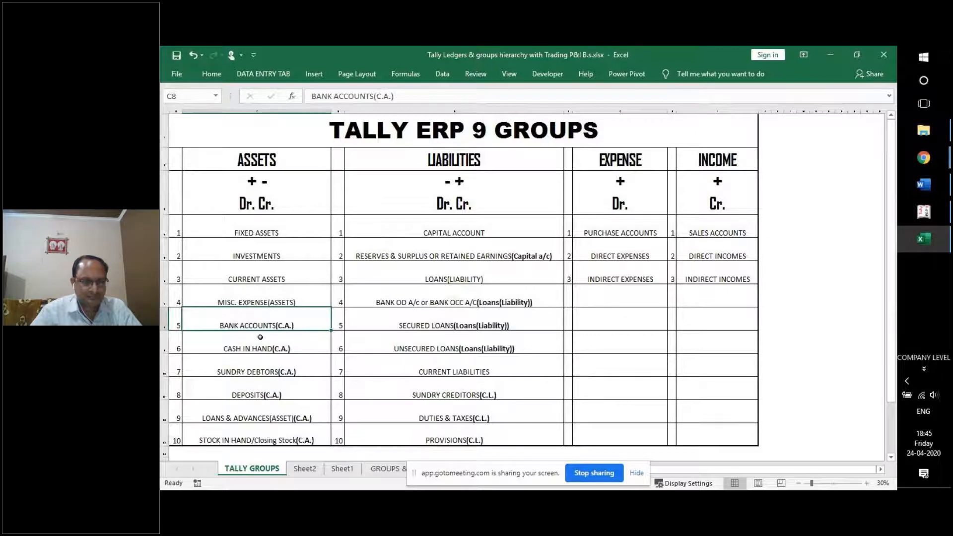
left_click(259, 340)
left_click(267, 371)
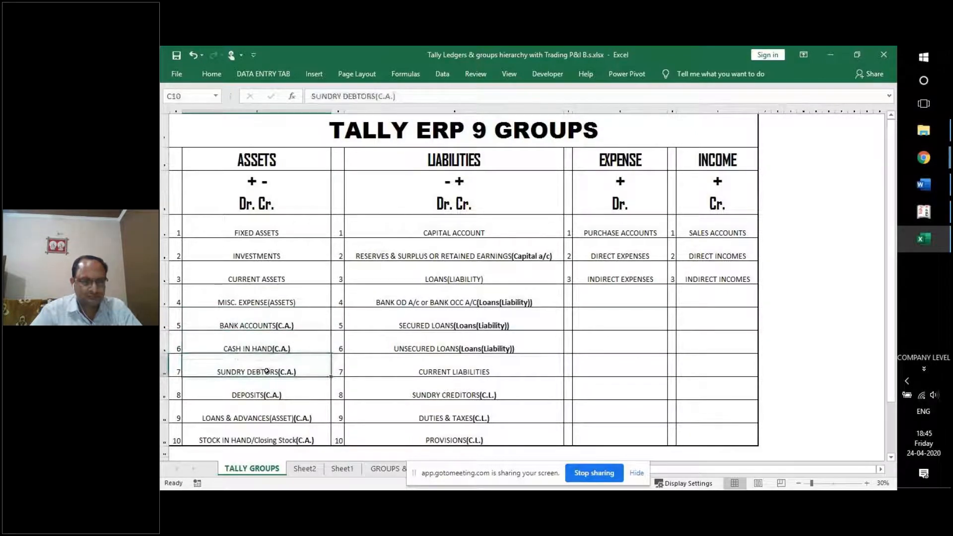
left_click(300, 393)
left_click(293, 418)
left_click(300, 441)
left_click_drag(298, 233, 295, 437)
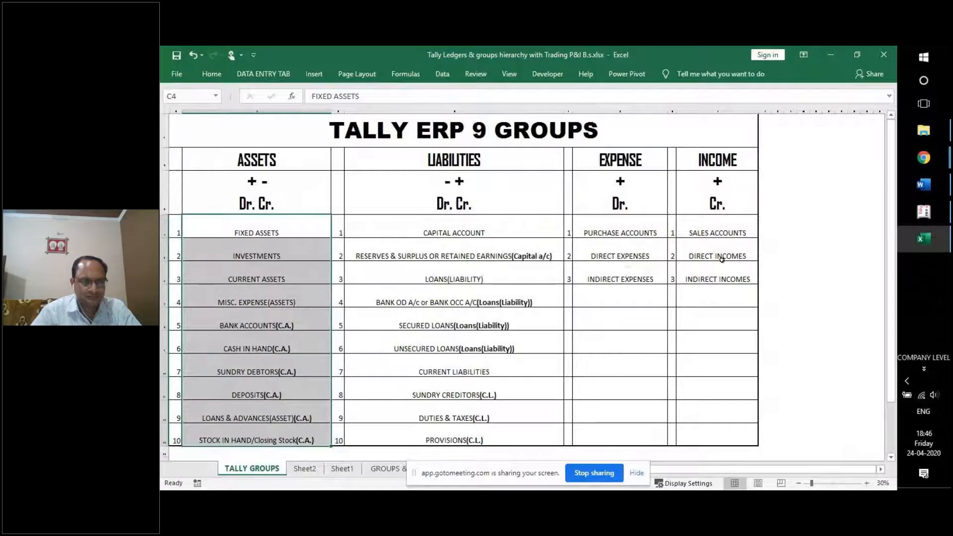
left_click(923, 212)
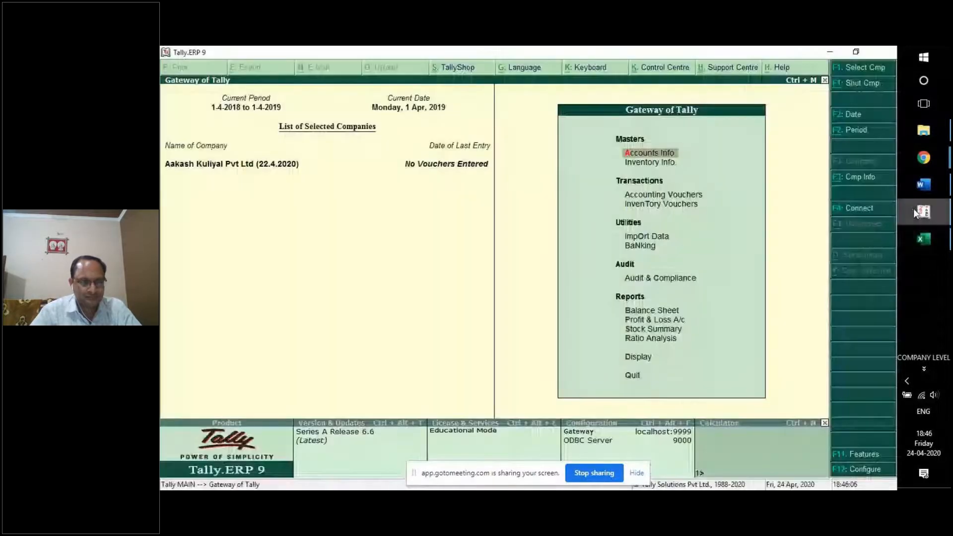
Go to Accounts Info. > Groups > Display to bring up the Select Group list.
left_click(649, 155)
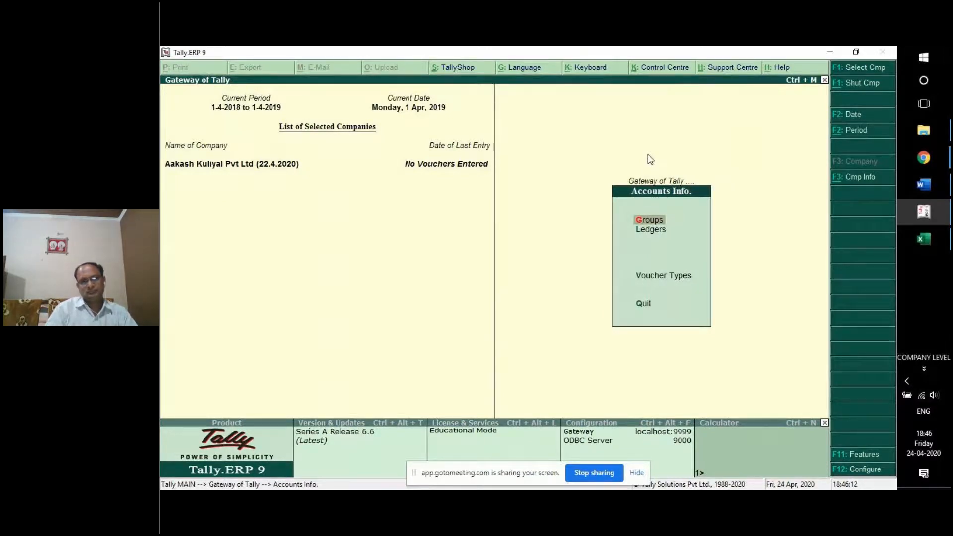
key("Down")
key("Up")
key("Down")
key("Up")
key("Return")
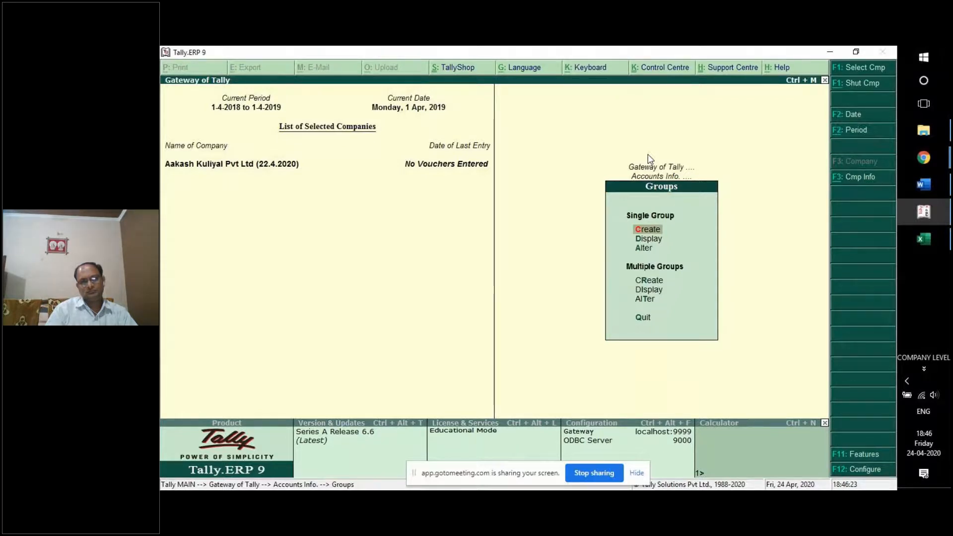
key("Down")
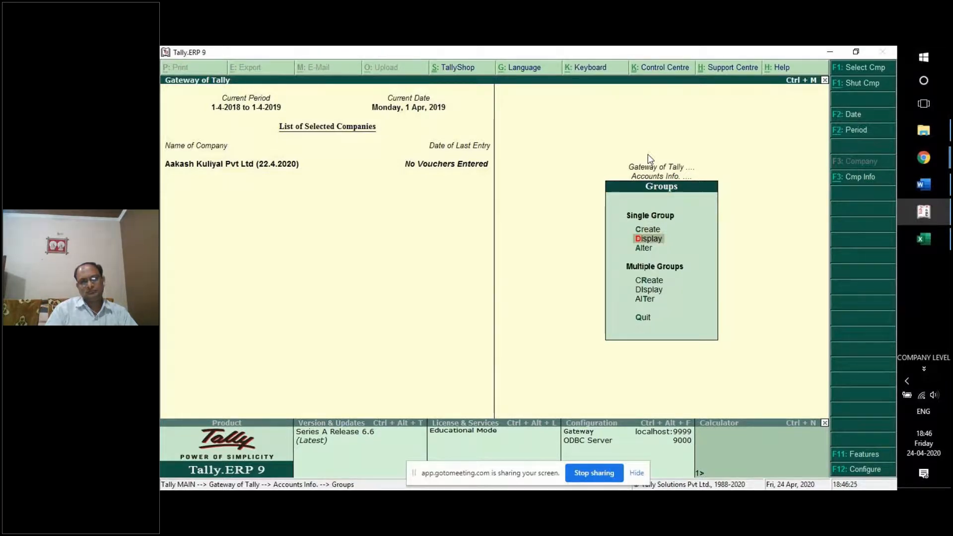
key("Down")
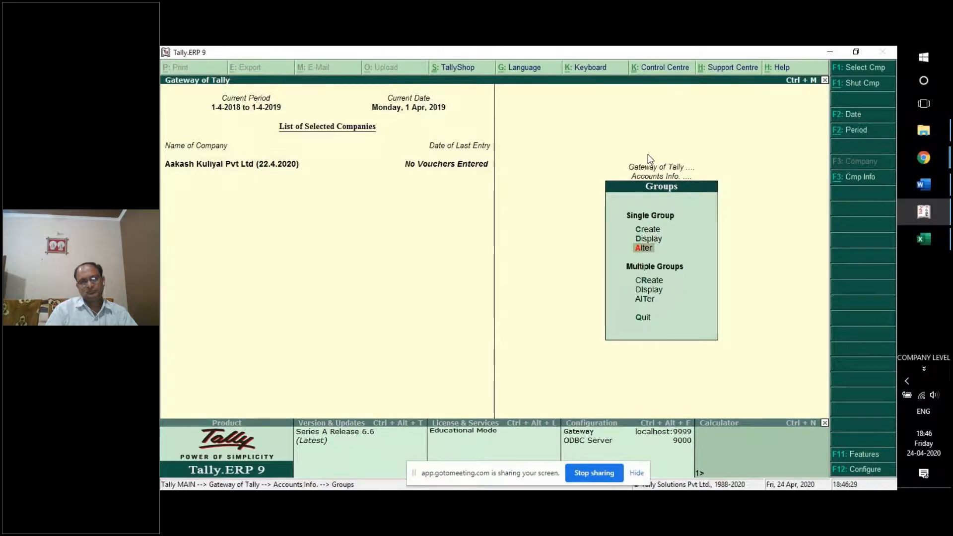
key("Up")
key("Up")
key("Down")
key("Down")
key("Up")
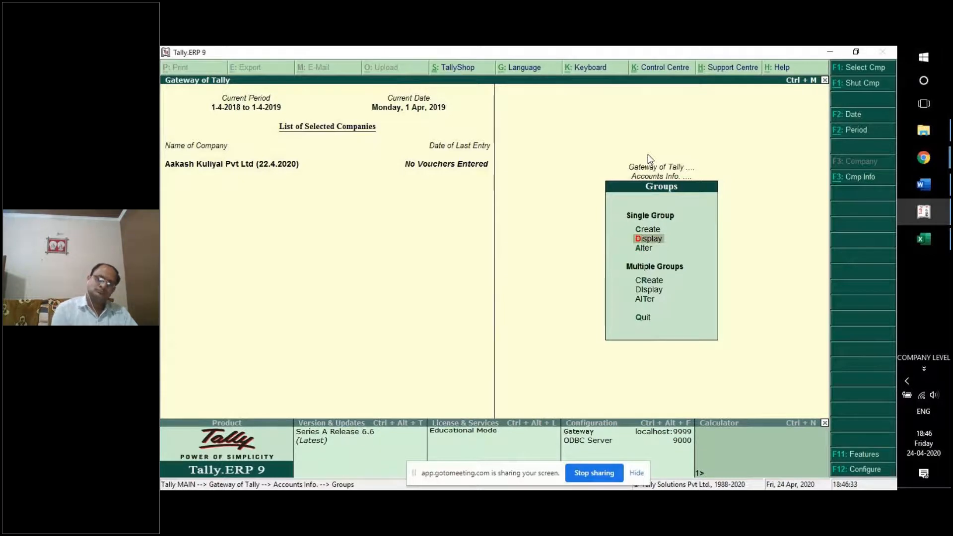
key("Return")
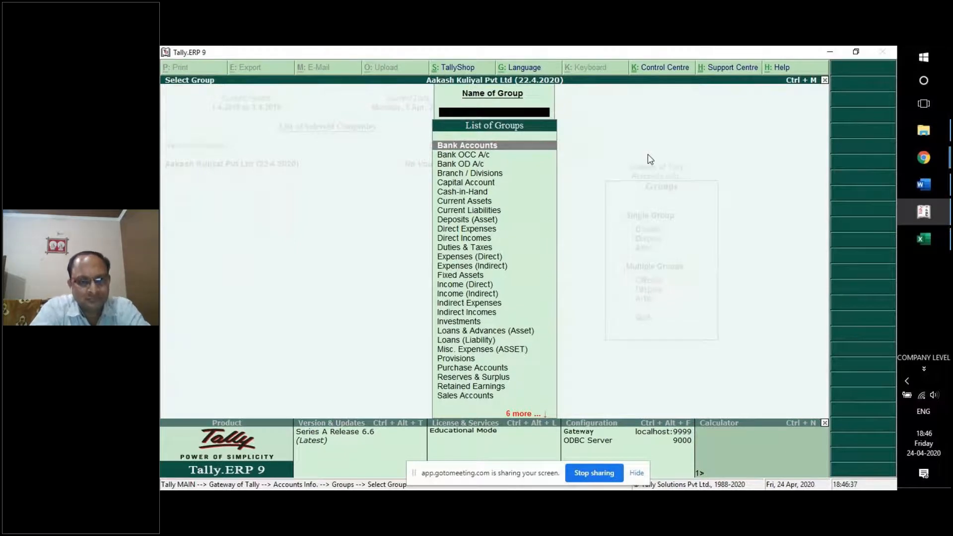
Display the Fixed Assets group, confirming Primary with nature Assets, and go back to the list.
type("F")
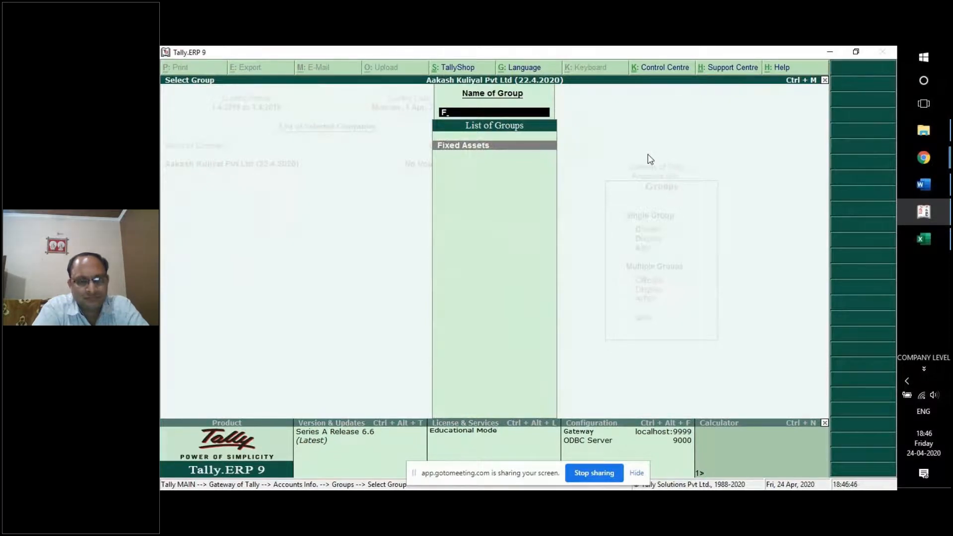
key("Return")
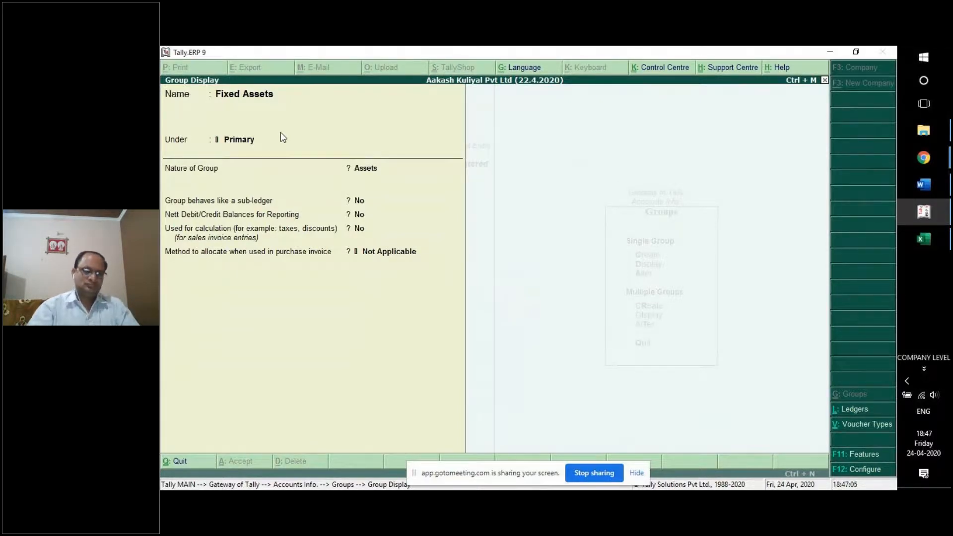
key("Escape")
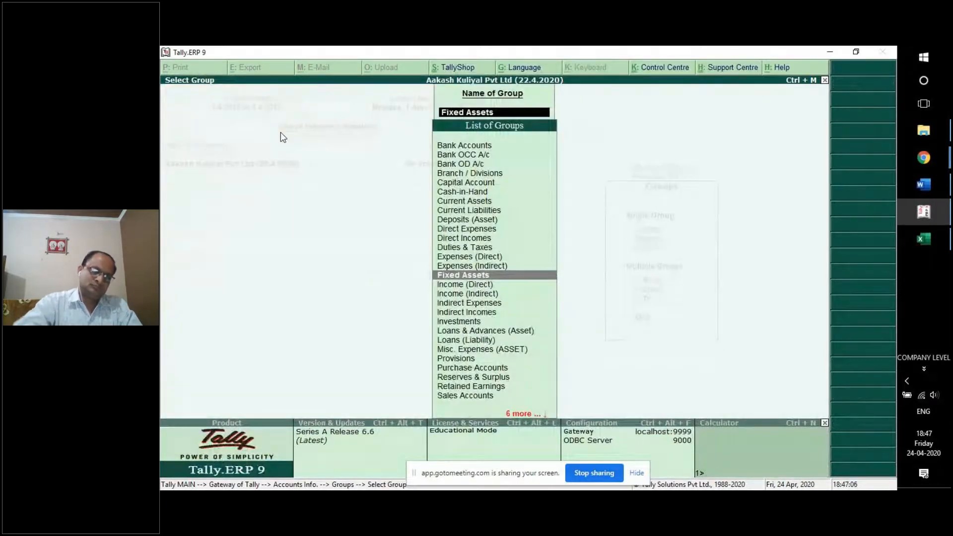
Cross-check the Excel chart and display the Investments group in Tally.
left_click(924, 239)
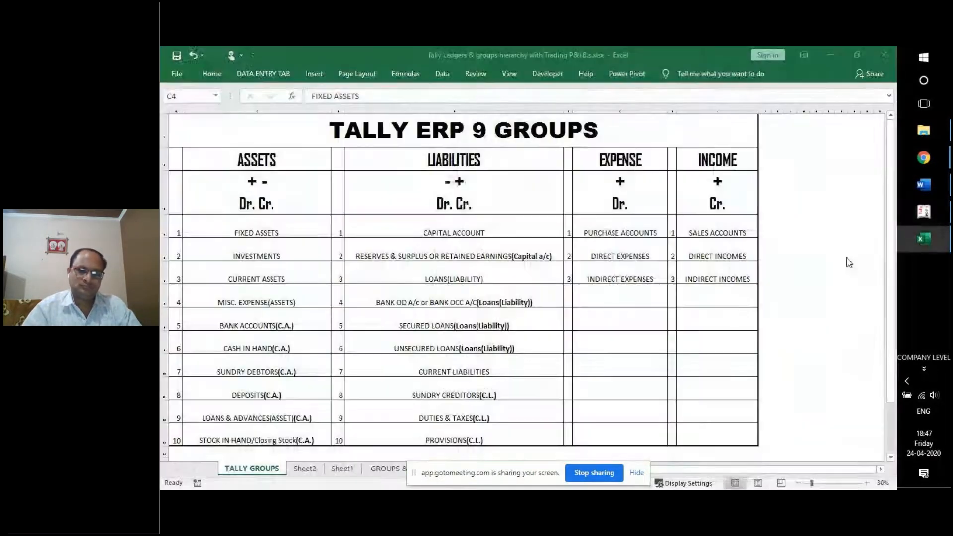
key("ctrl+shift+Down")
left_click(924, 212)
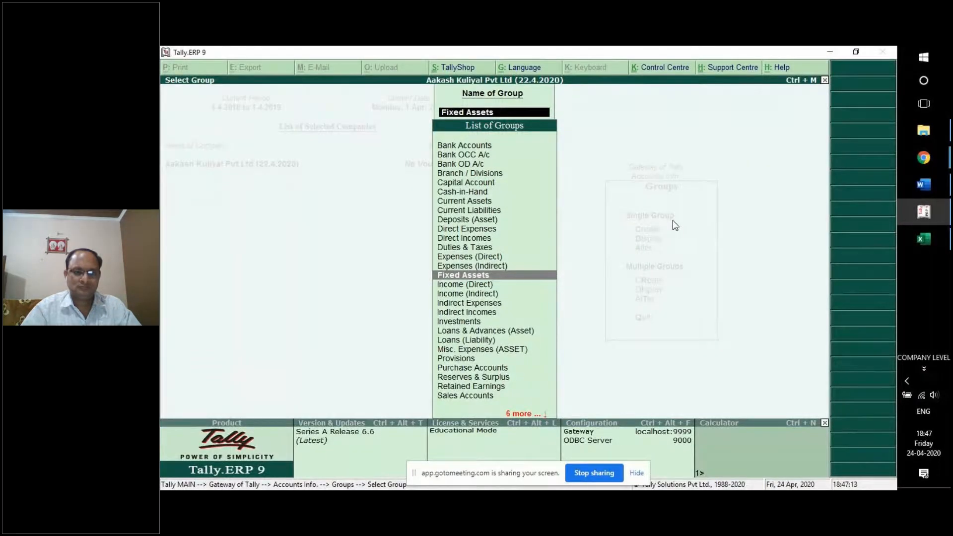
type("I")
key("Down")
key("Down")
key("Down")
key("Down")
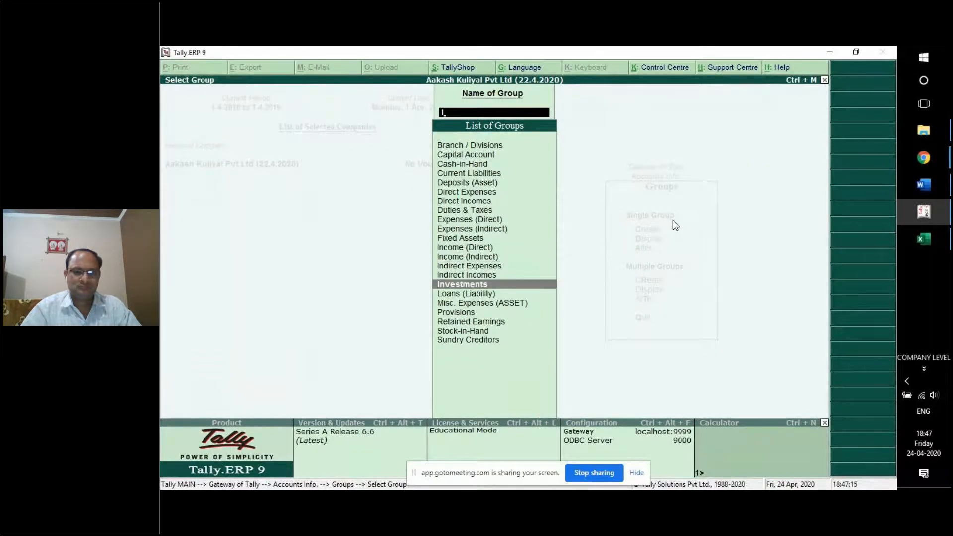
key("Return")
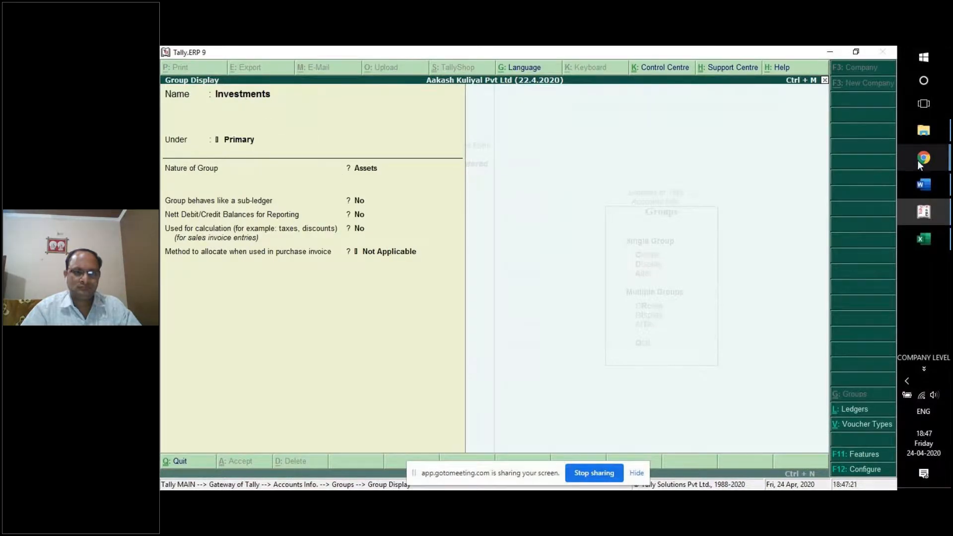
Display the Current Assets group, confirming Primary with nature Assets, then return to the Excel chart.
left_click(926, 243)
left_click(260, 275)
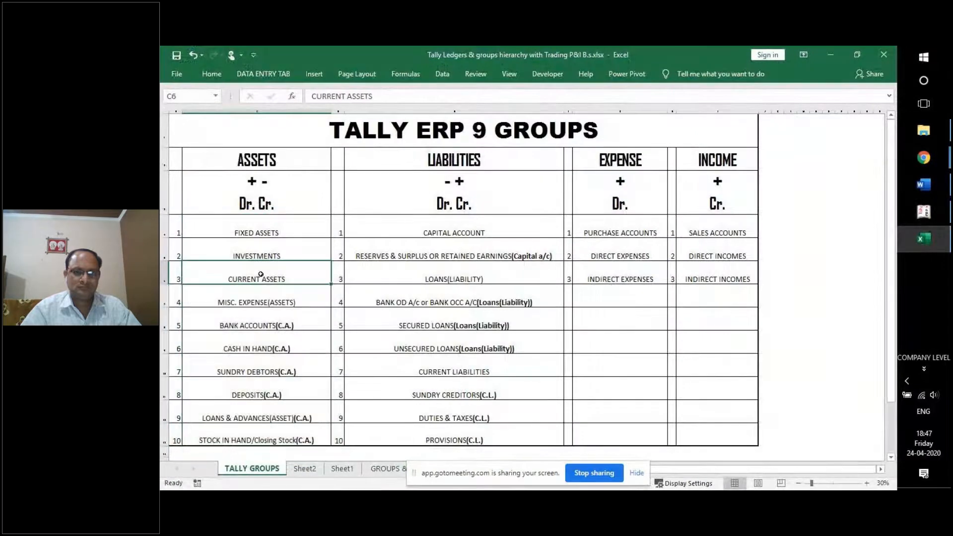
left_click(924, 212)
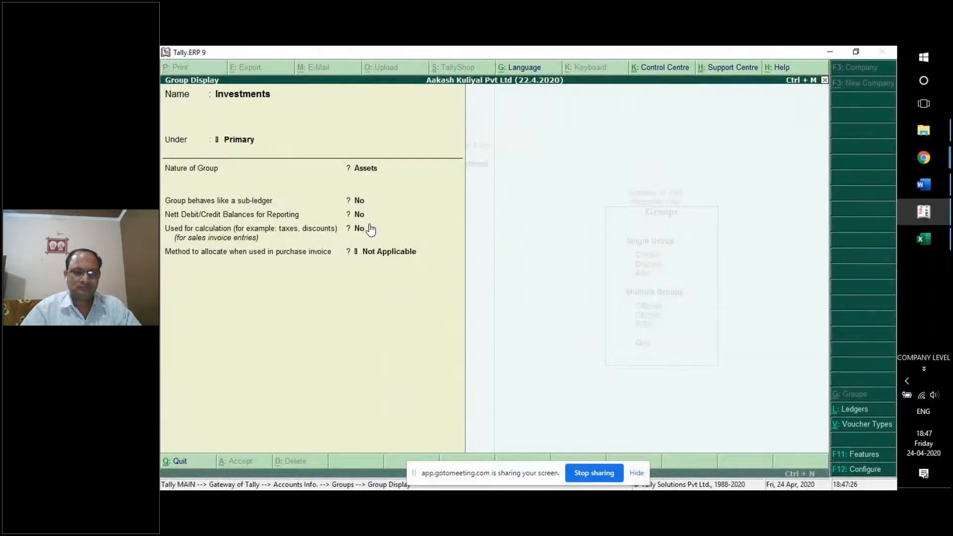
key("Escape")
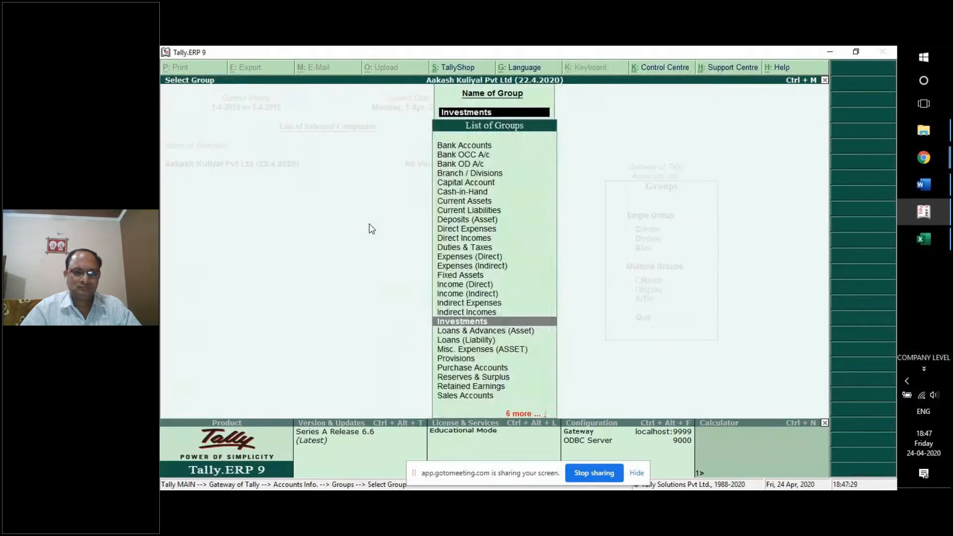
type("CUR")
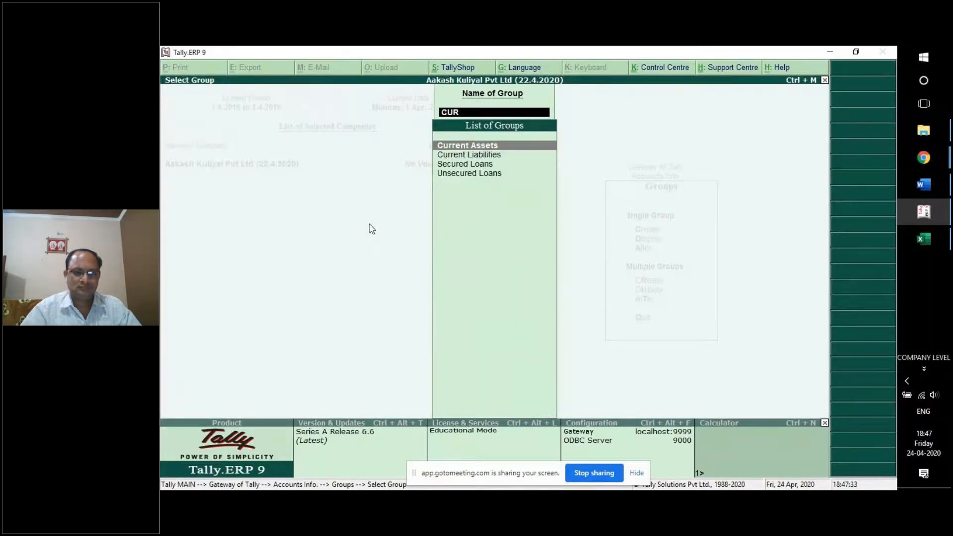
key("Return")
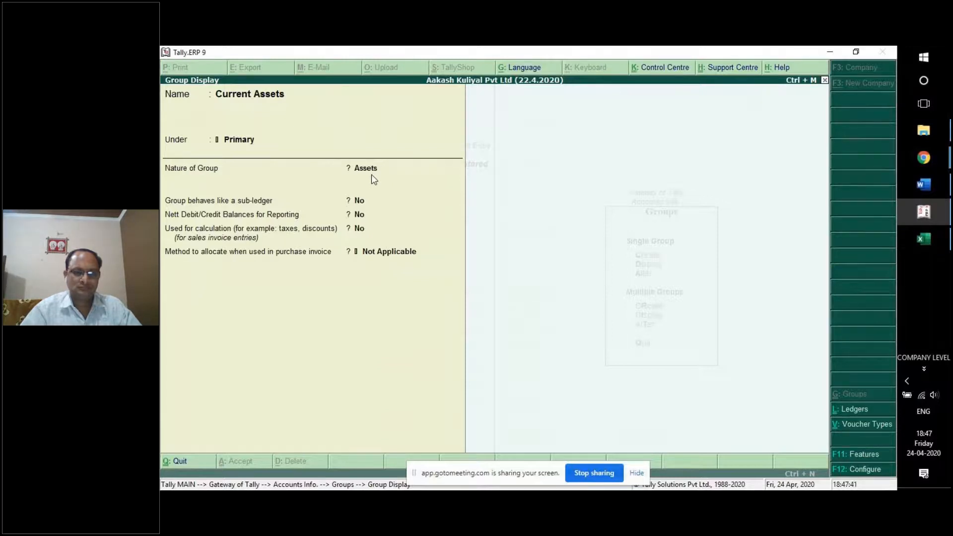
key("alt+Tab")
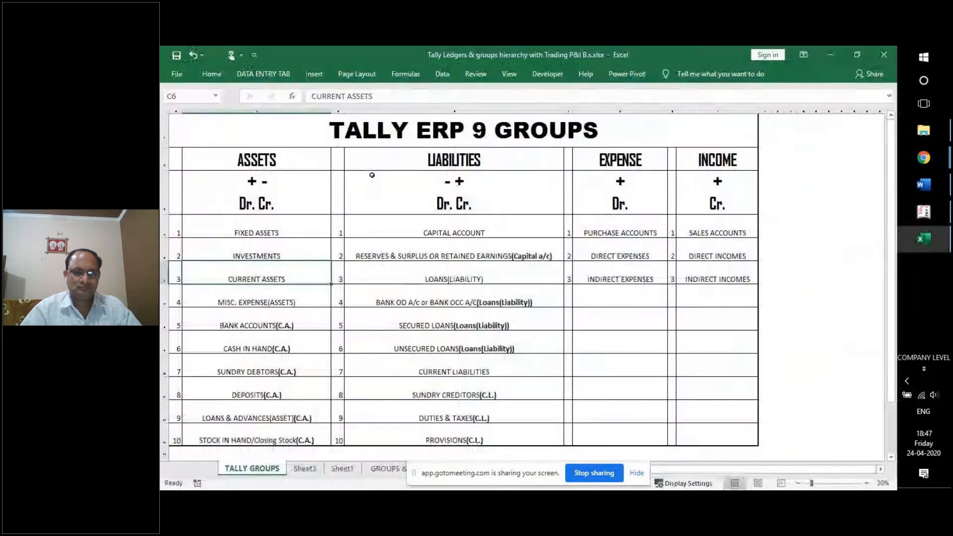
Display the Bank Accounts group, confirming it sits under Current Assets.
left_click(252, 324)
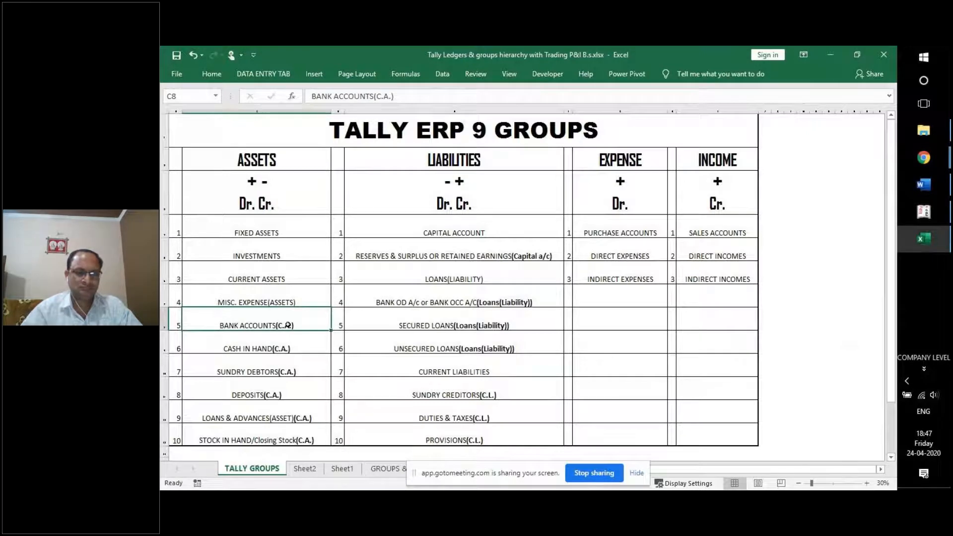
key("alt+Tab")
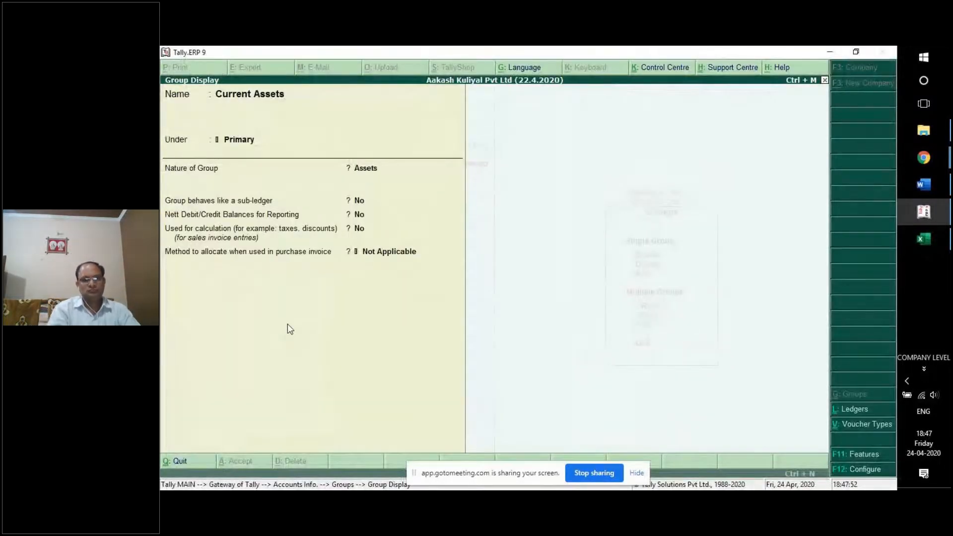
key("Escape")
type("BANK")
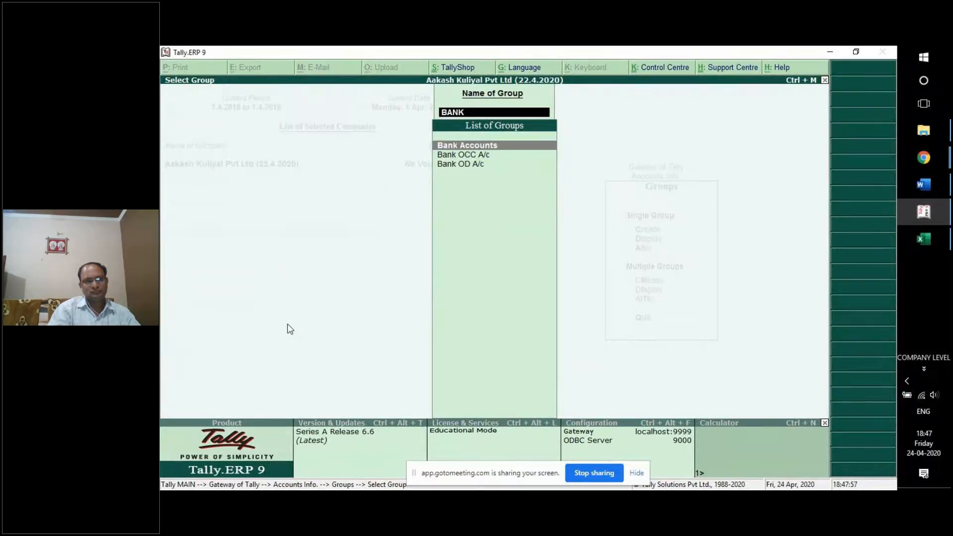
key("Return")
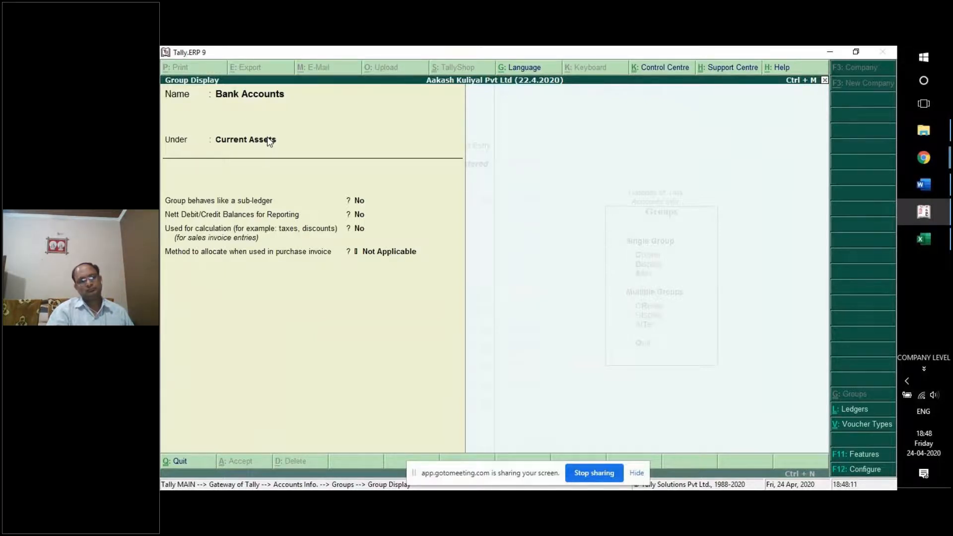
Display the Sundry Debtors group, also under Current Assets.
key("Escape")
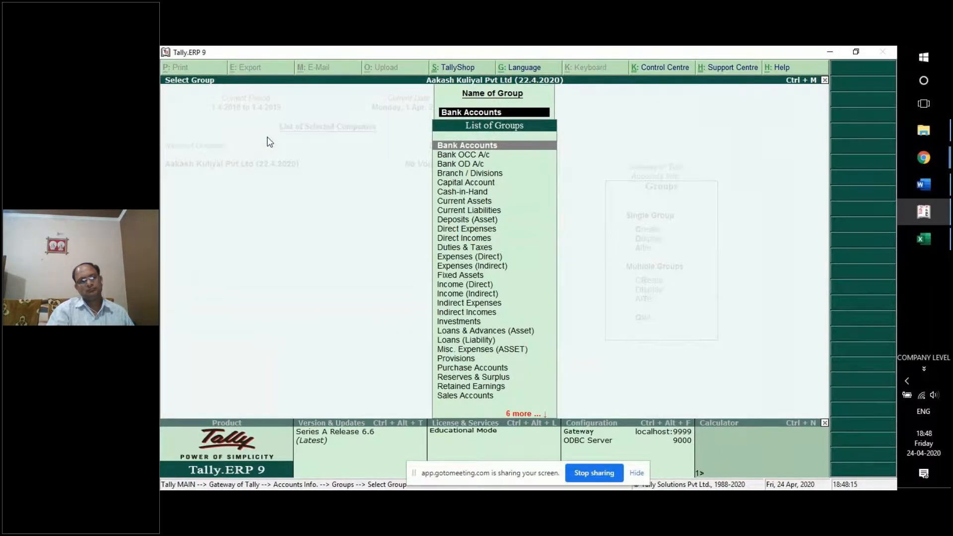
type("SUN")
key("Down")
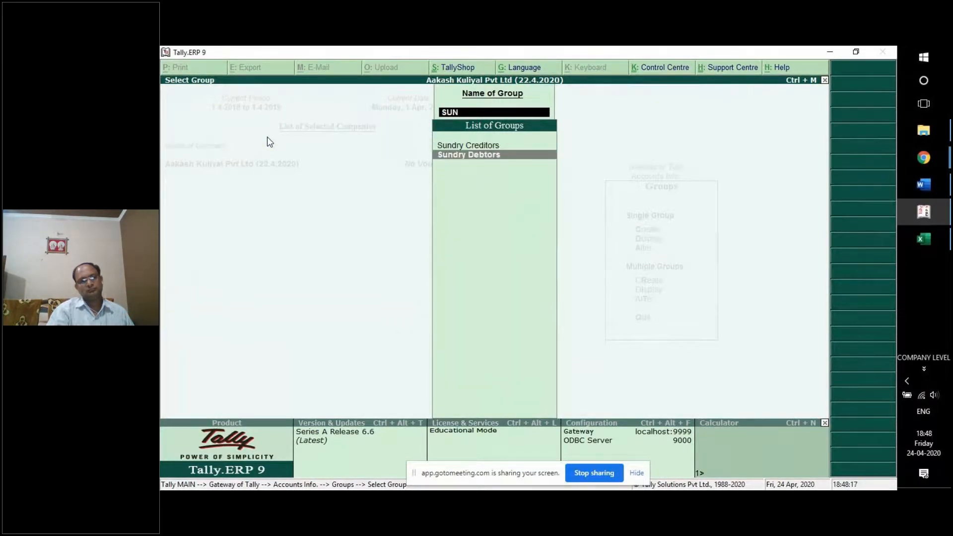
key("Return")
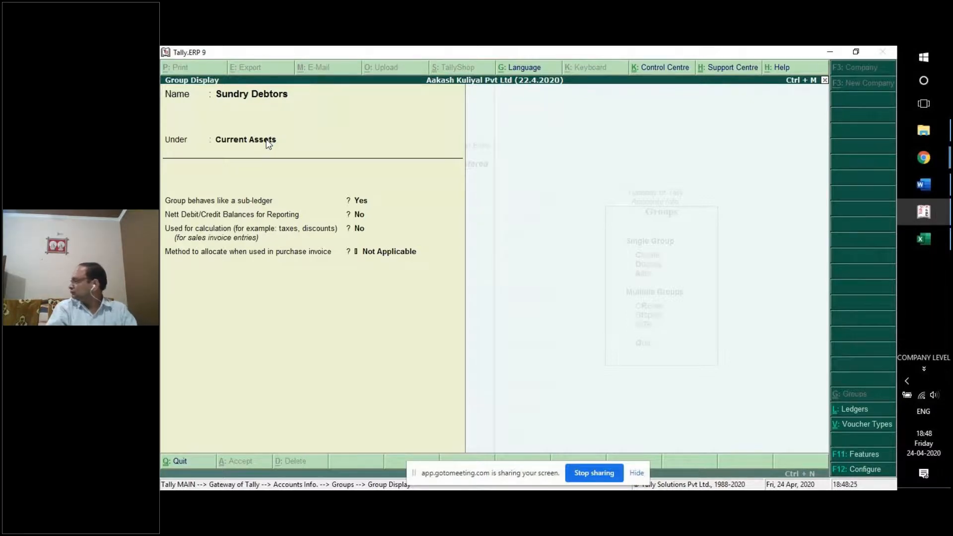
Back out to Accounts Info. and open the Ledgers options.
key("Escape")
key("Escape")
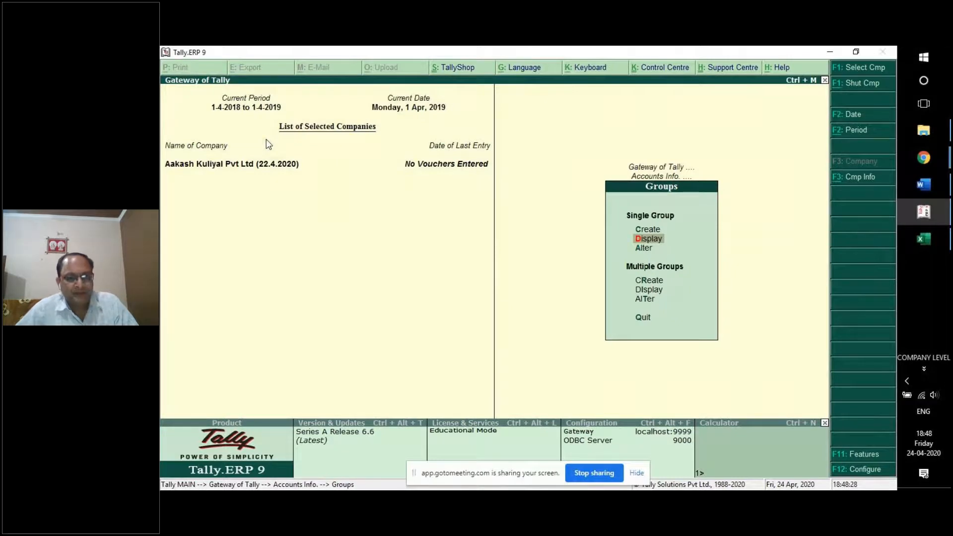
key("Escape")
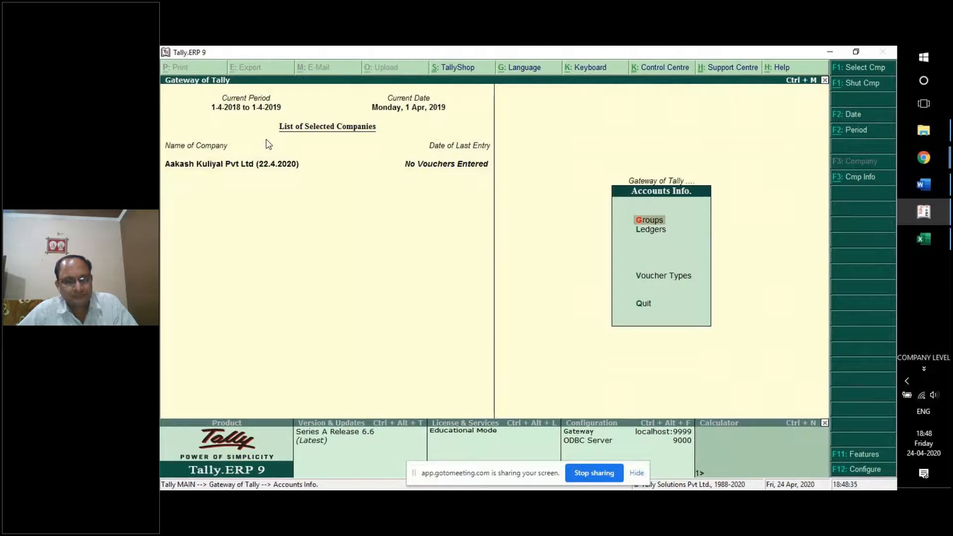
key("Down")
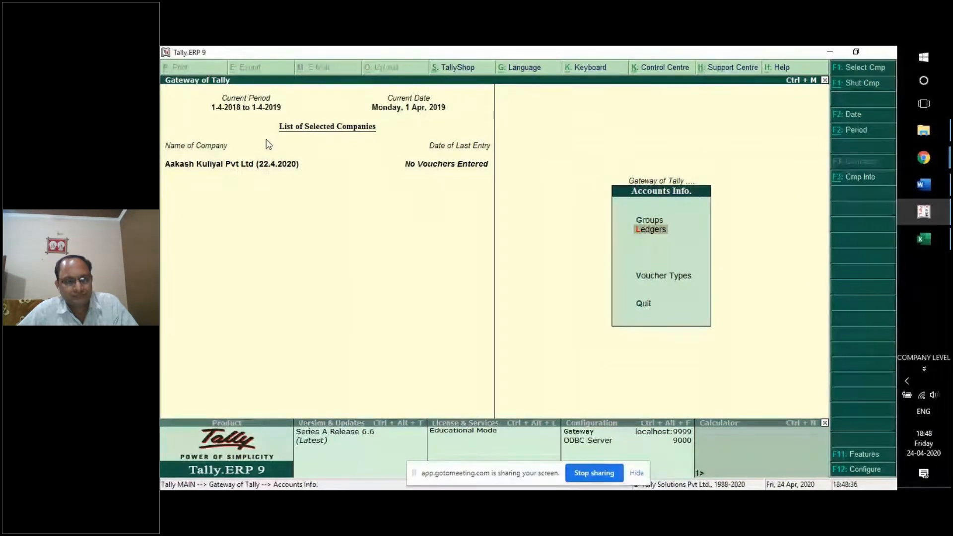
key("Return")
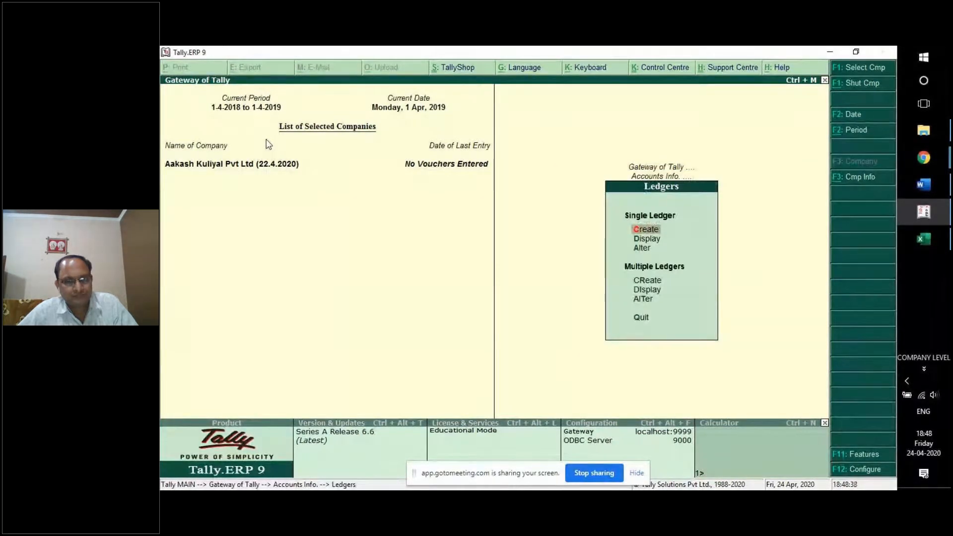
Create ledger Sbi under Current Assets with a 1,50,000 Dr opening balance.
key("Return")
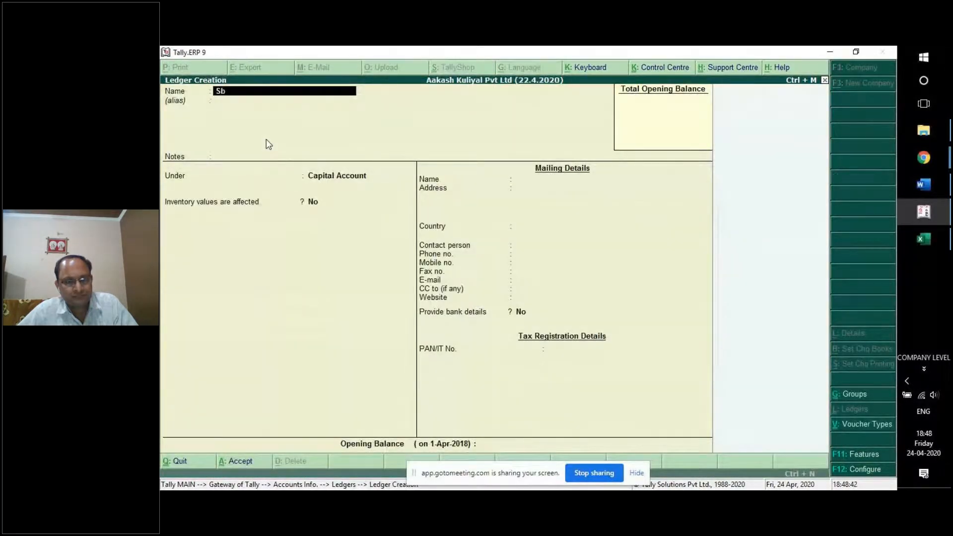
key("Return")
key("Return")
key("Return")
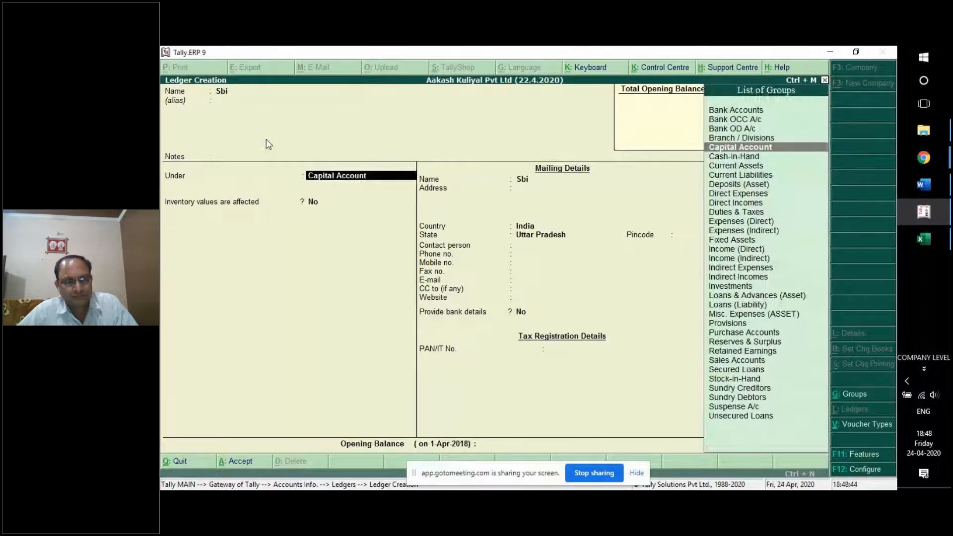
type("Bank")
key("BackSpace")
key("BackSpace")
key("BackSpace")
key("BackSpace")
type("C")
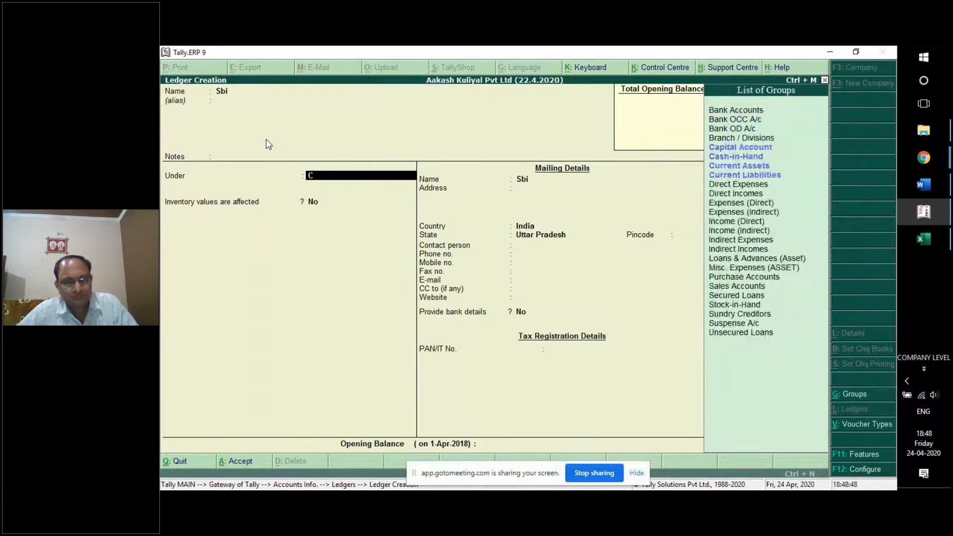
type("urre")
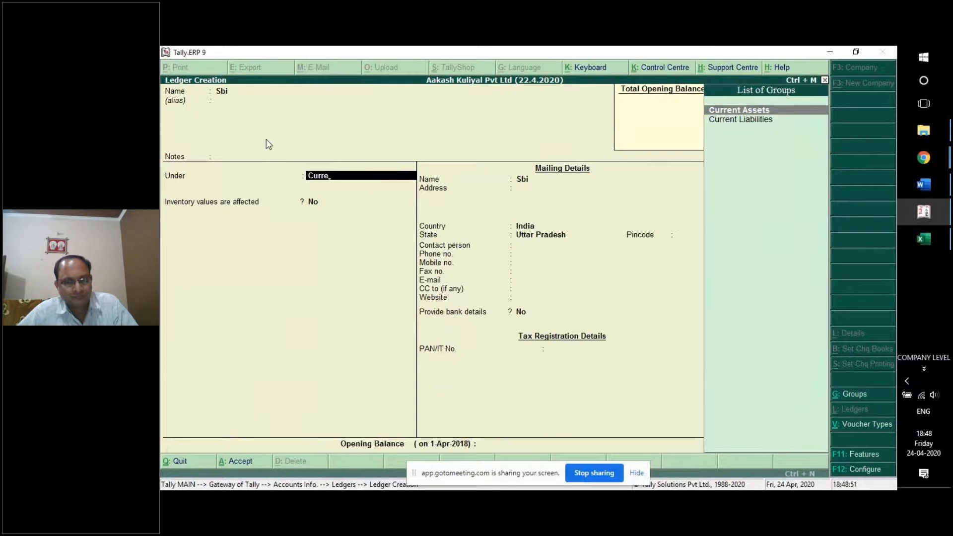
left_click(739, 109)
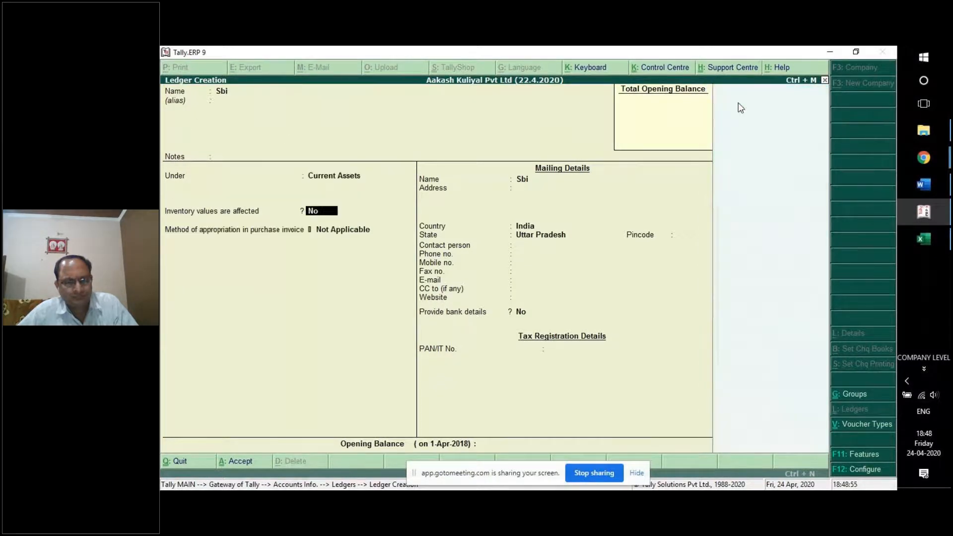
left_click(494, 447)
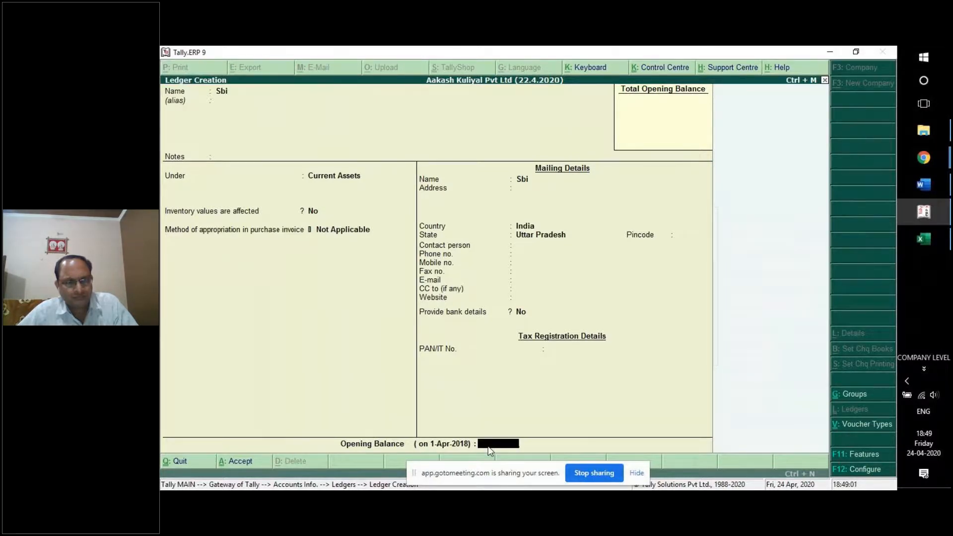
type("1,50,")
type("0000")
key("Return")
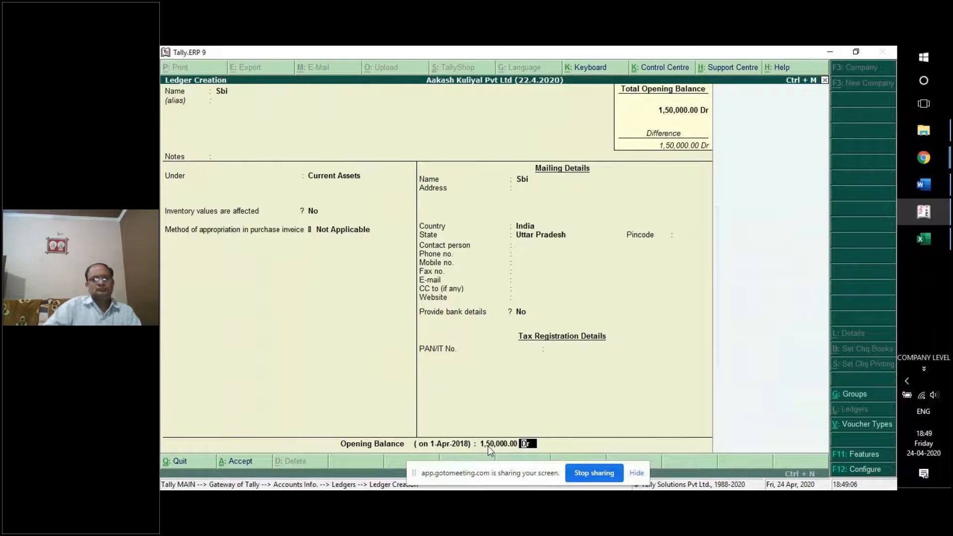
key("Return")
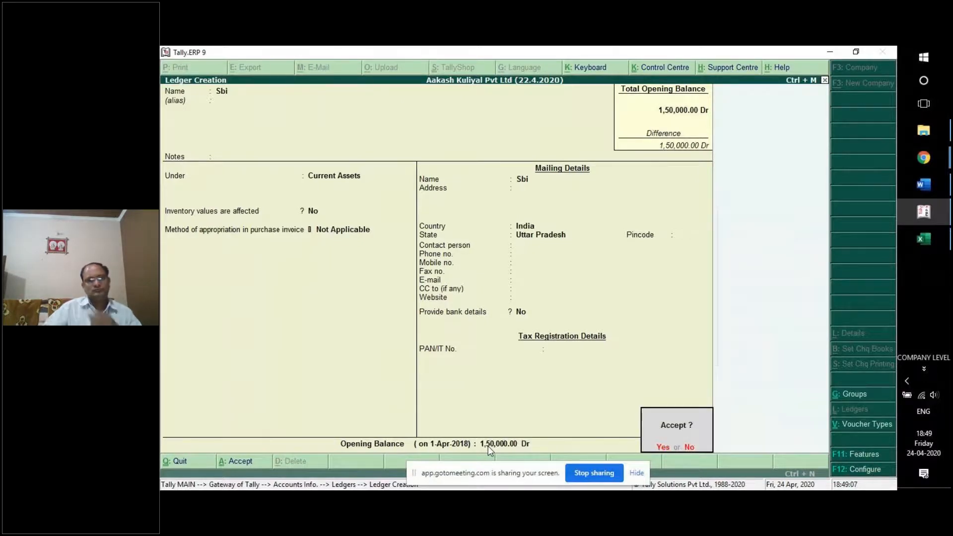
key("Return")
Create ledger Pnb under Current Assets with a 3,60,000 Dr opening balance.
type("Pnb")
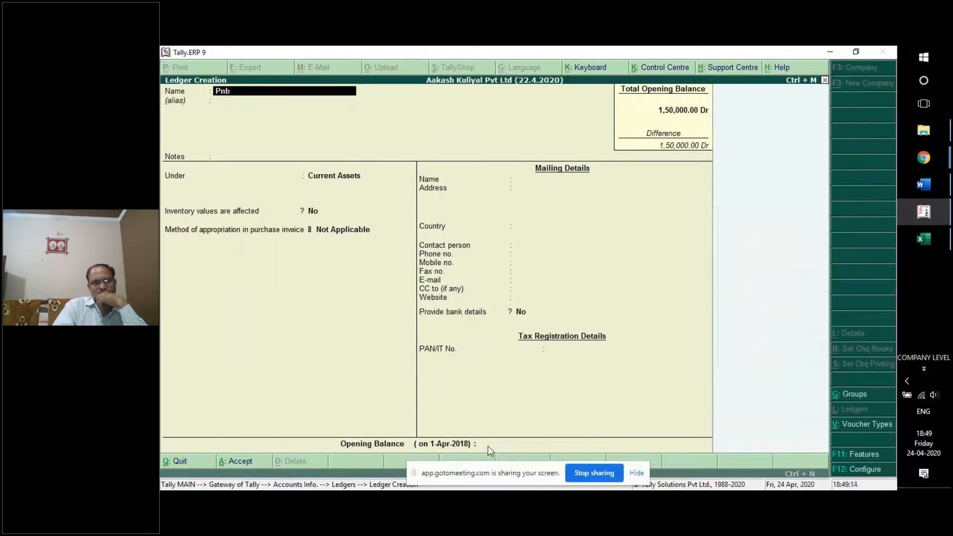
key("Return")
key("Return")
key("Return")
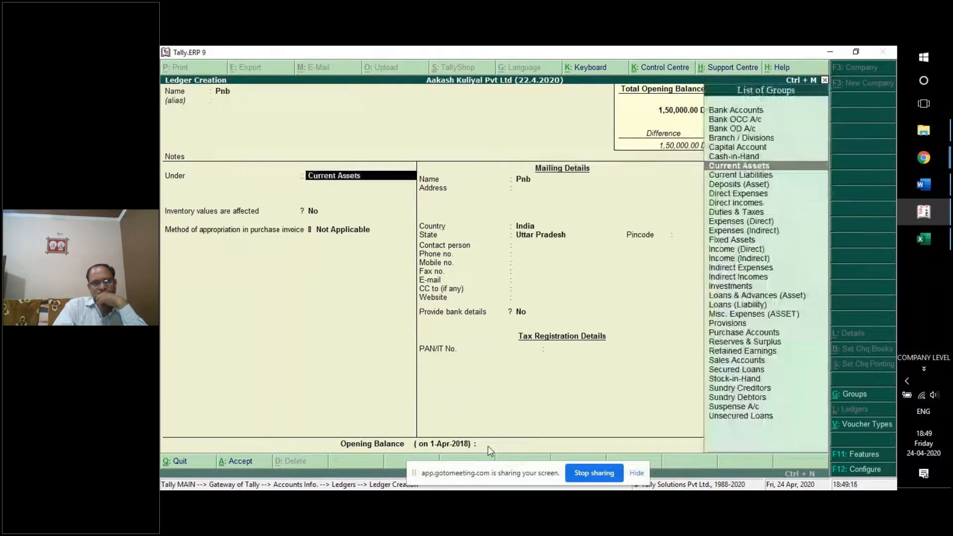
key("Return")
key("Return")
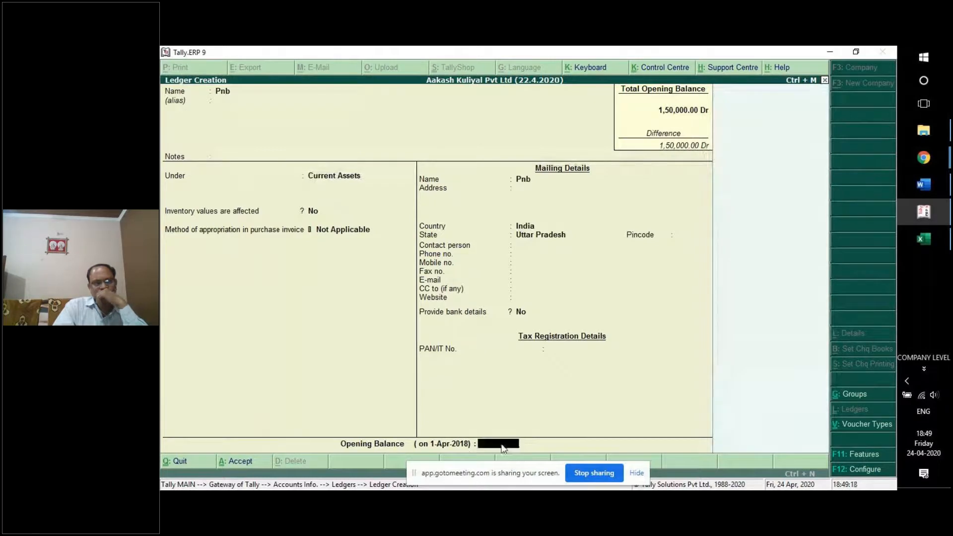
type("36000")
key("Return")
key("Return")
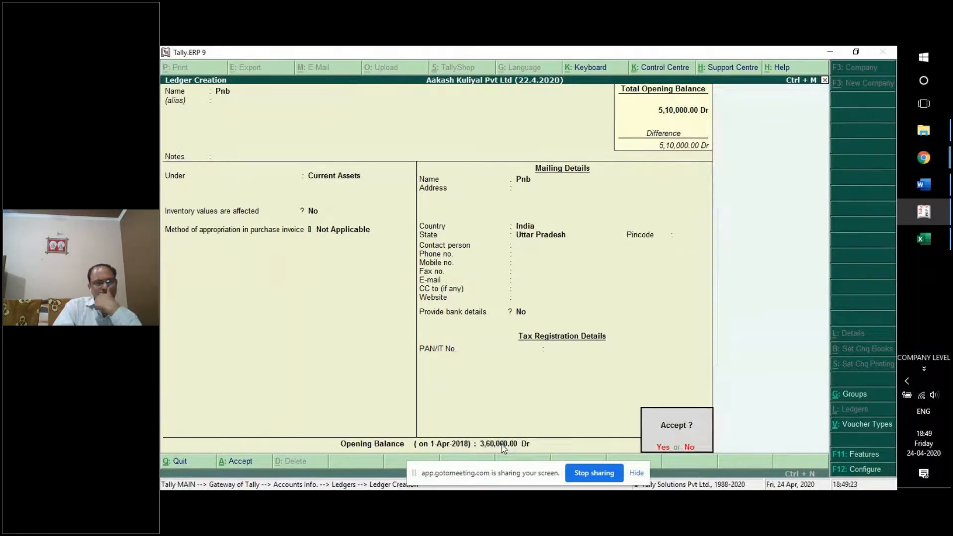
key("Return")
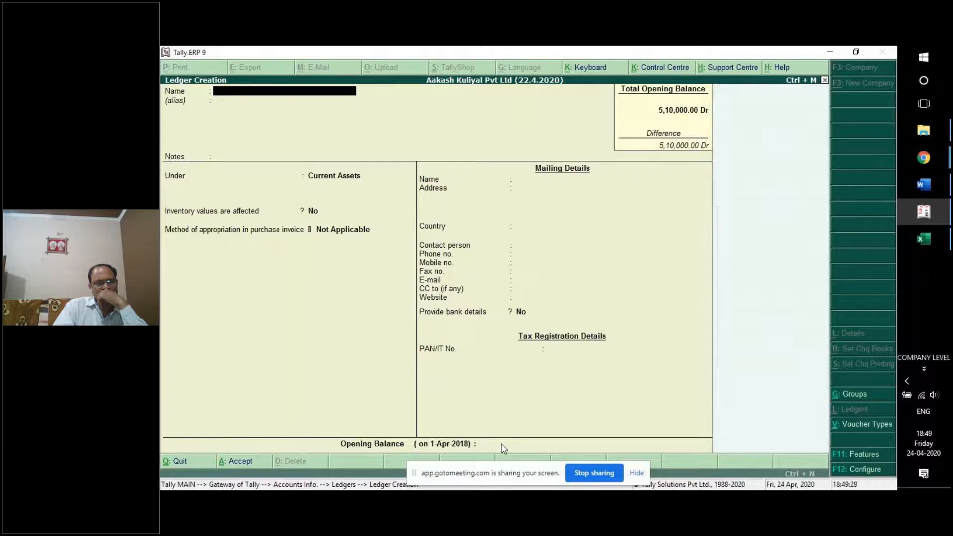
Create ledger Boi under Bank Accounts with a 1,00,000 Dr opening balance, then exit creation.
key("Return")
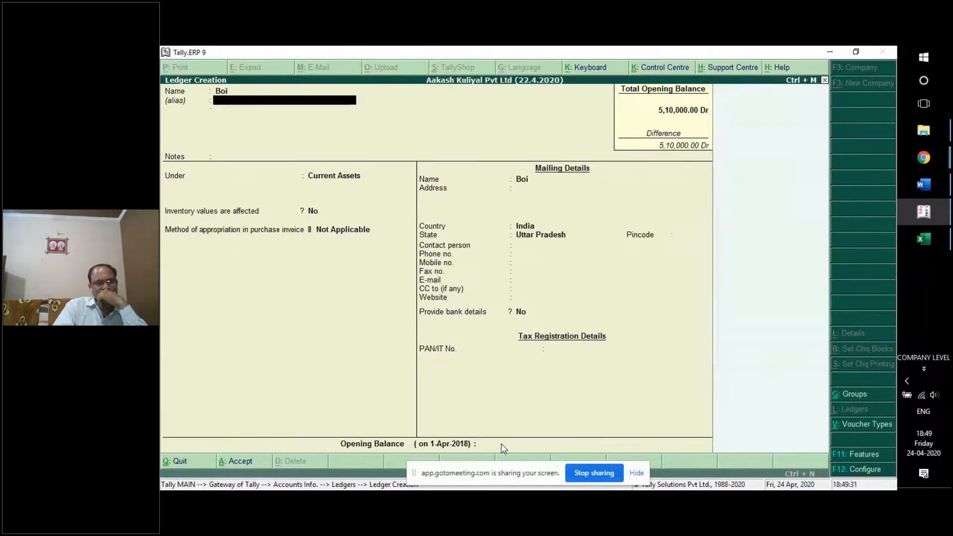
key("Return")
key("Return")
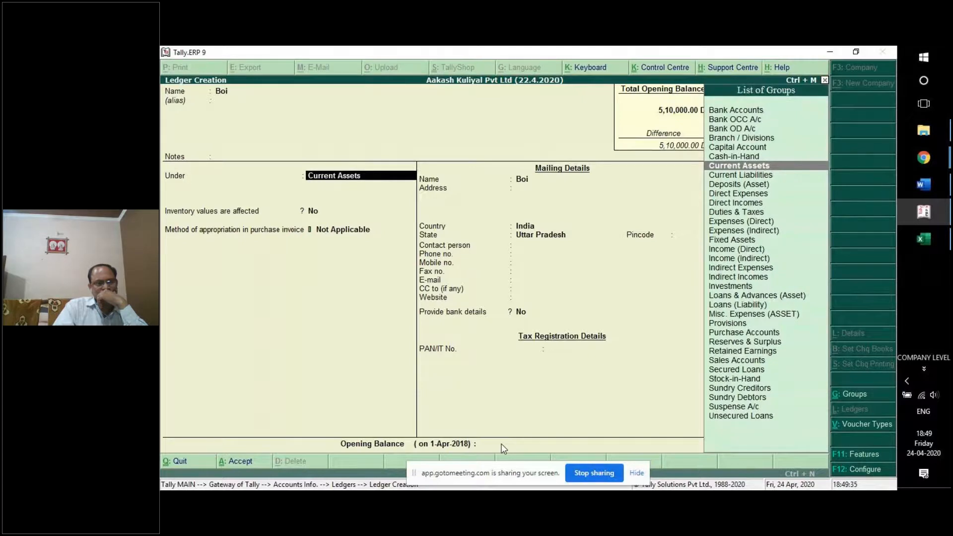
key("Up")
key("Up")
key("Up")
key("Up")
key("Up")
key("Up")
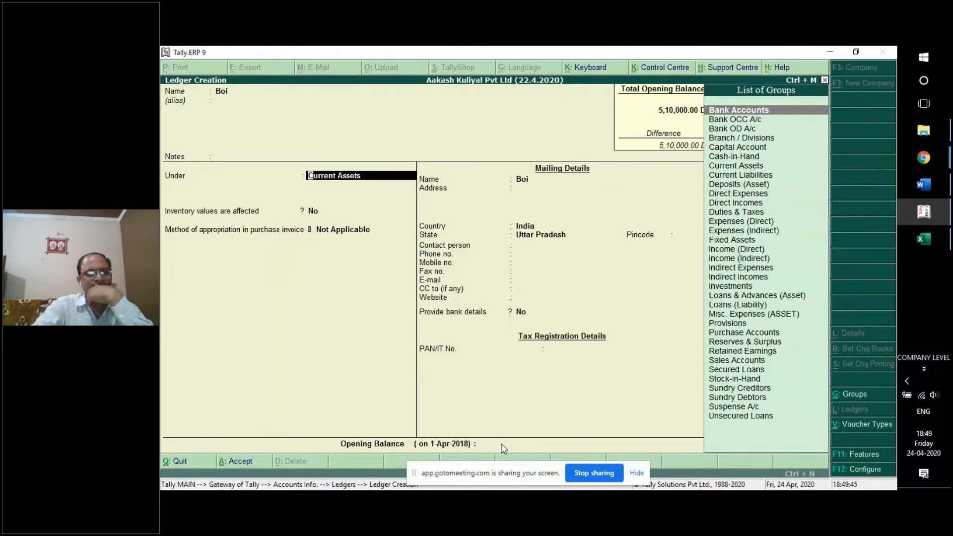
key("Return")
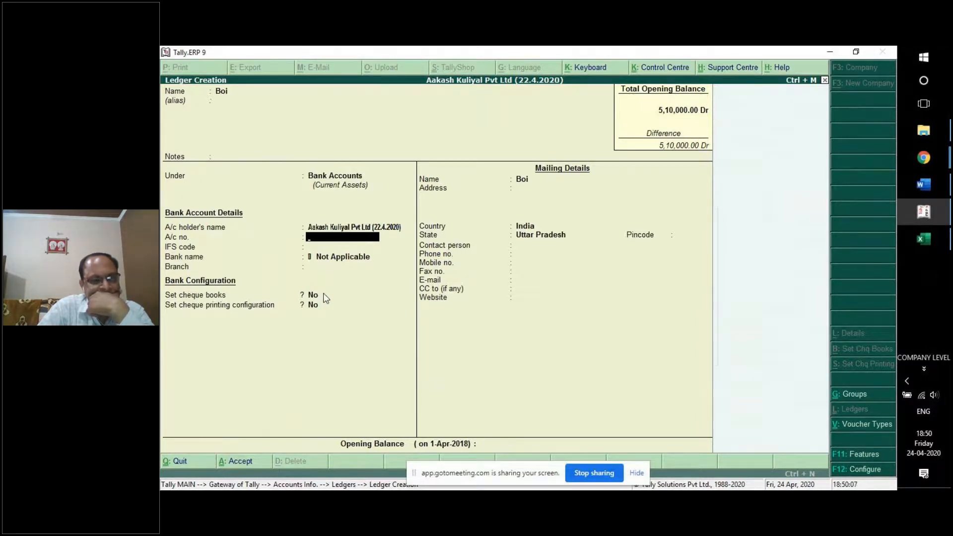
key("Return")
key("Return")
key("Return")
key("Return")
key("Return")
key("Return")
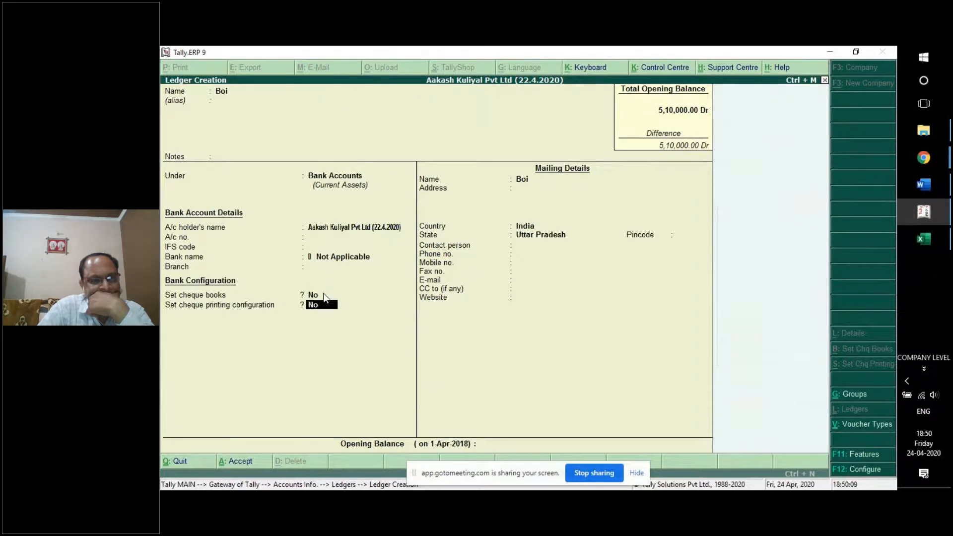
key("Return")
key("Return")
key("Return")
key("Return")
key("Return")
key("Return")
key("Return")
key("Return")
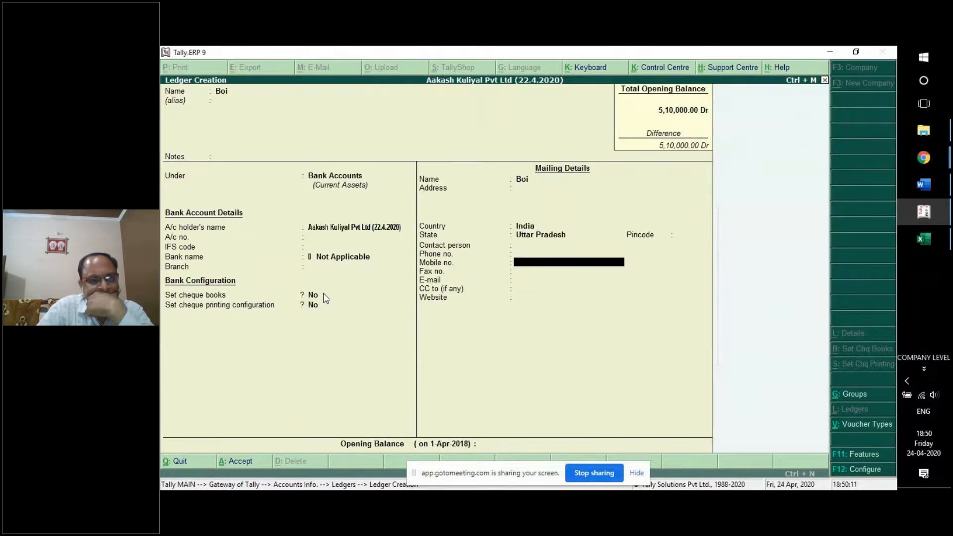
type("100000")
key("Return")
key("Return")
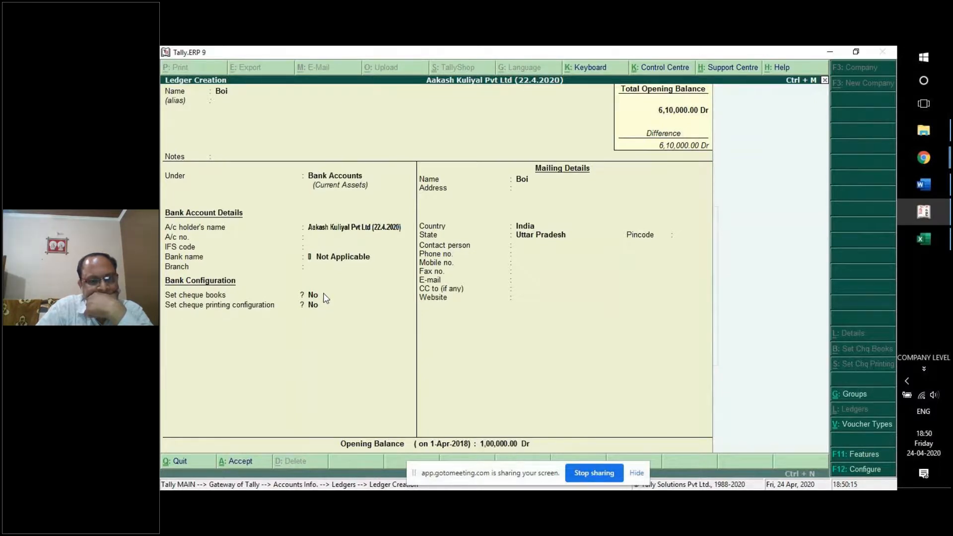
key("Return")
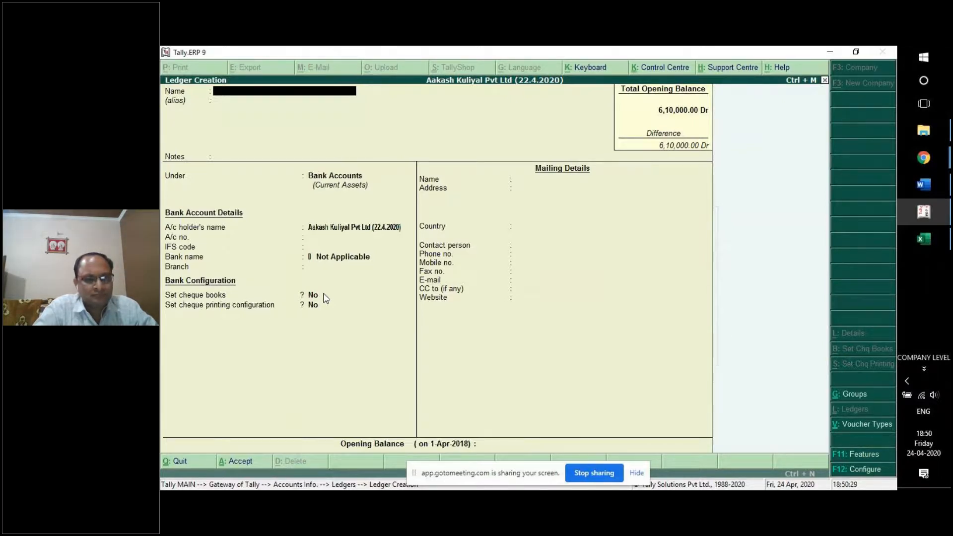
key("Escape")
Confirm leaving ledger creation, open the Balance Sheet, and switch it to detailed view.
key("y")
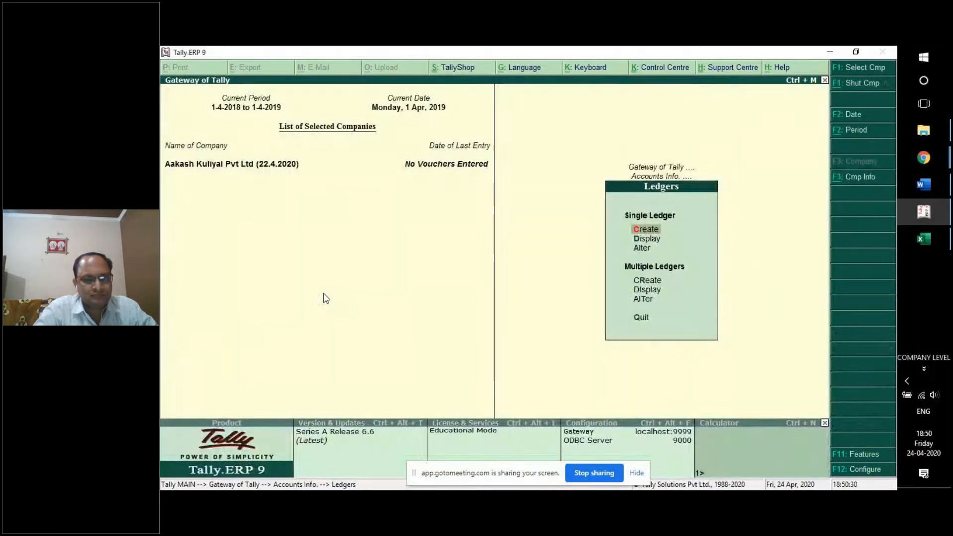
key("Escape")
key("Escape")
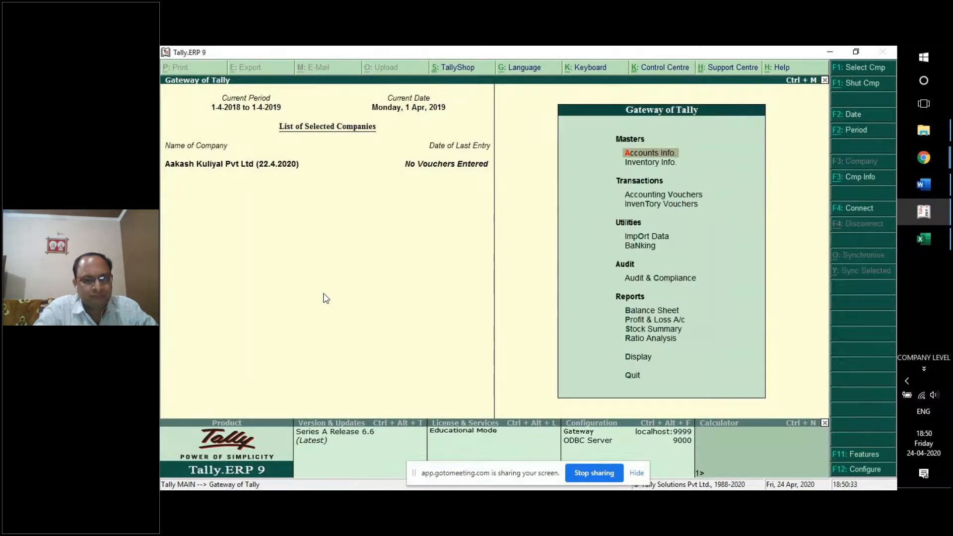
key("Up")
key("Up")
key("Up")
key("Up")
key("Up")
key("Up")
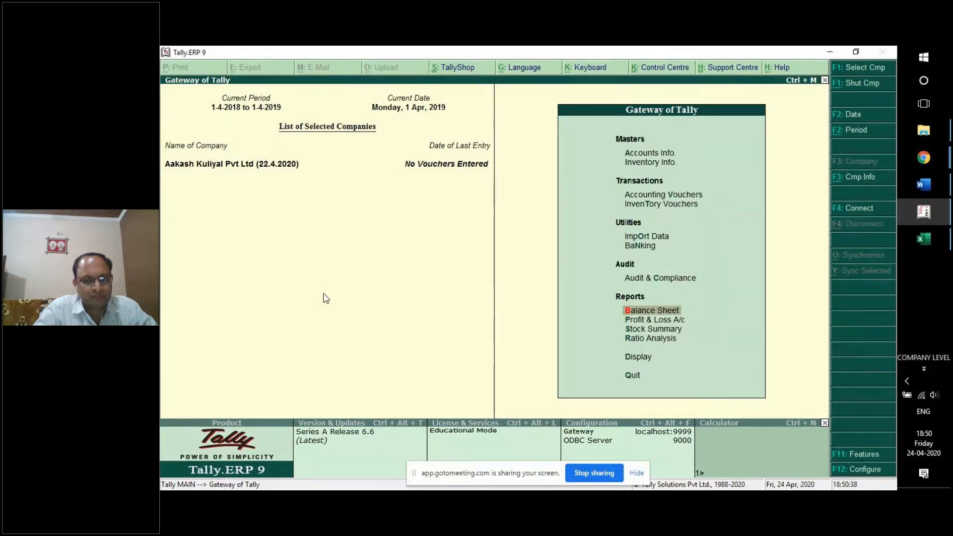
key("Return")
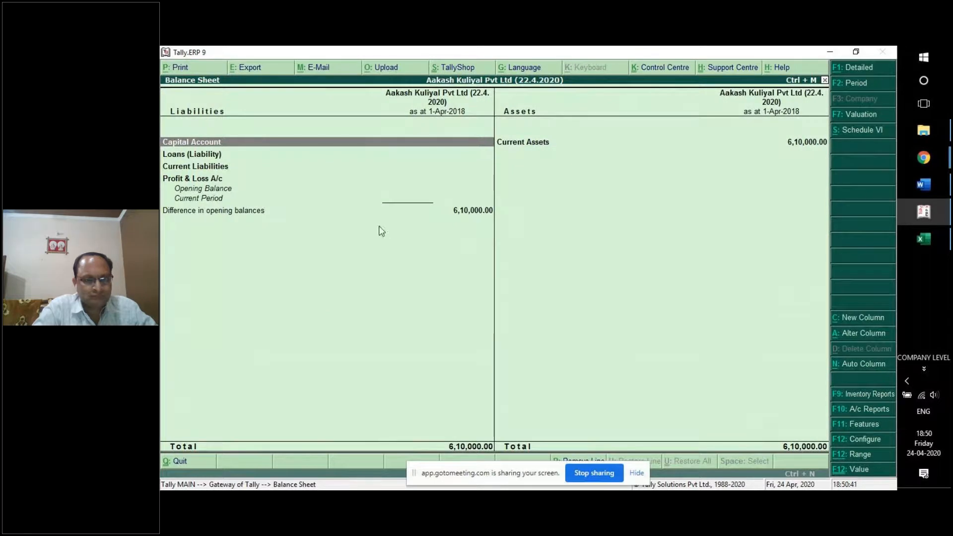
left_click(528, 147)
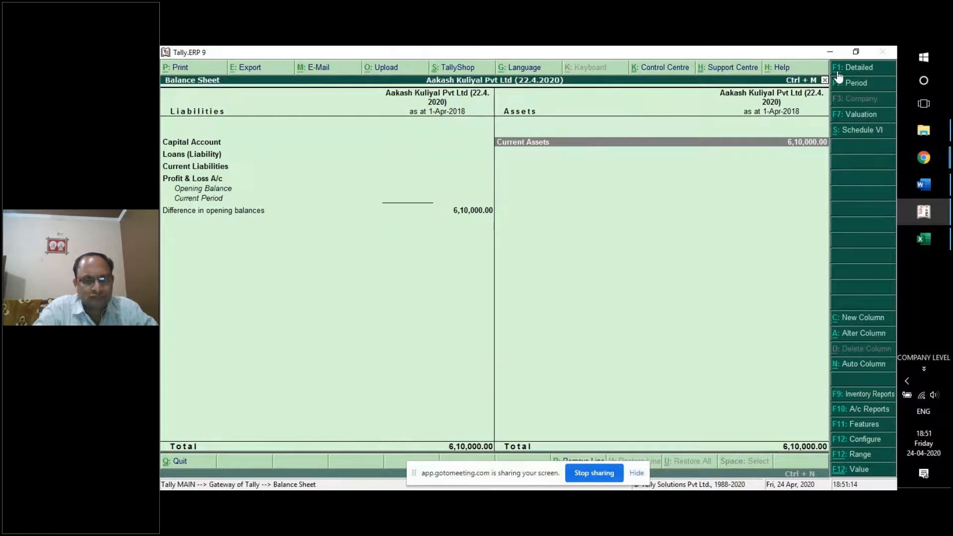
left_click(862, 70)
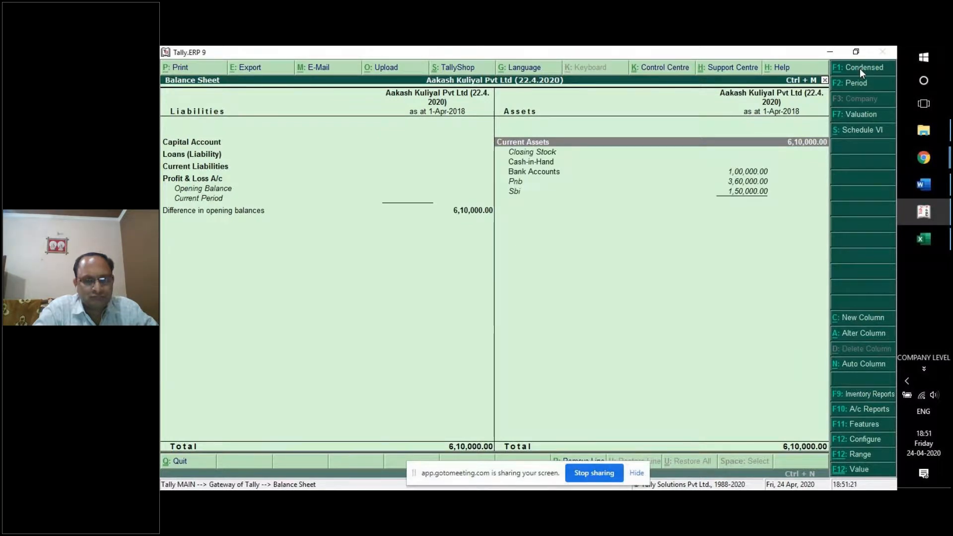
Go over the Closing Stock, Cash-in-Hand and Bank Accounts lines, comparing the Pnb and Sbi balances.
left_click(543, 152)
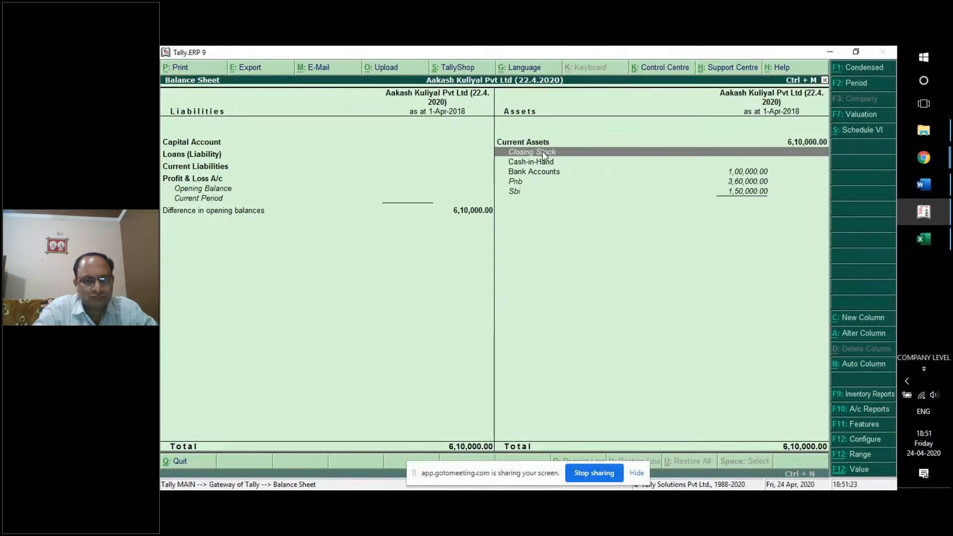
left_click(578, 164)
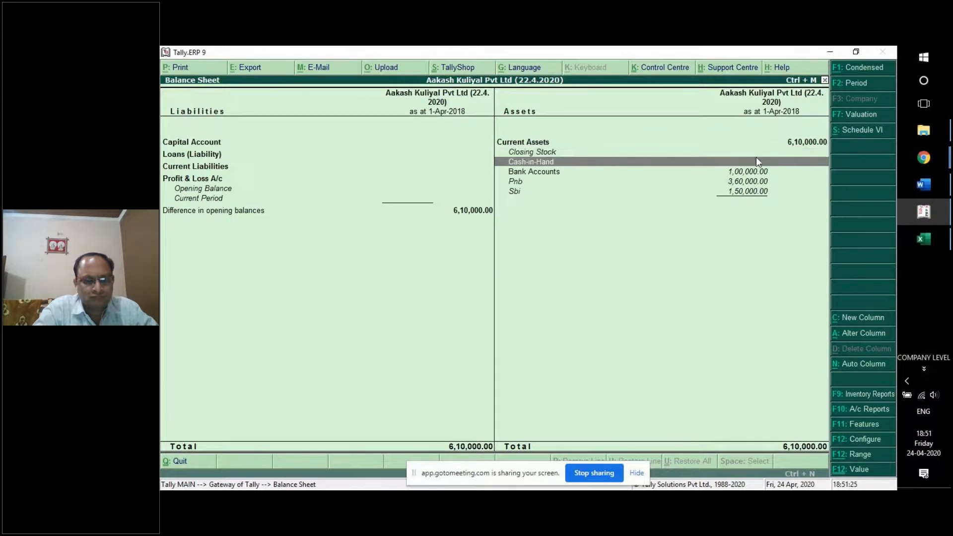
left_click(562, 175)
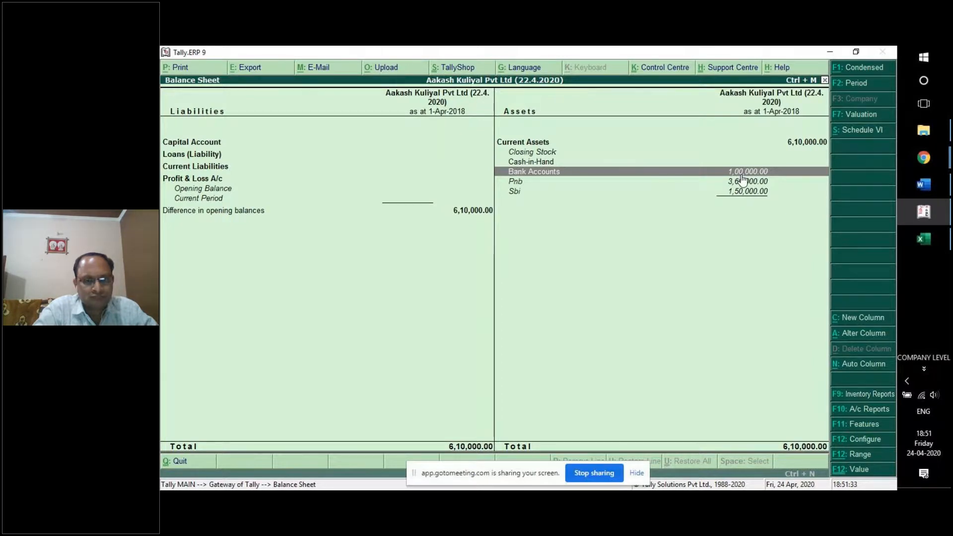
key("Down")
key("Down")
key("Up")
key("Down")
key("Up")
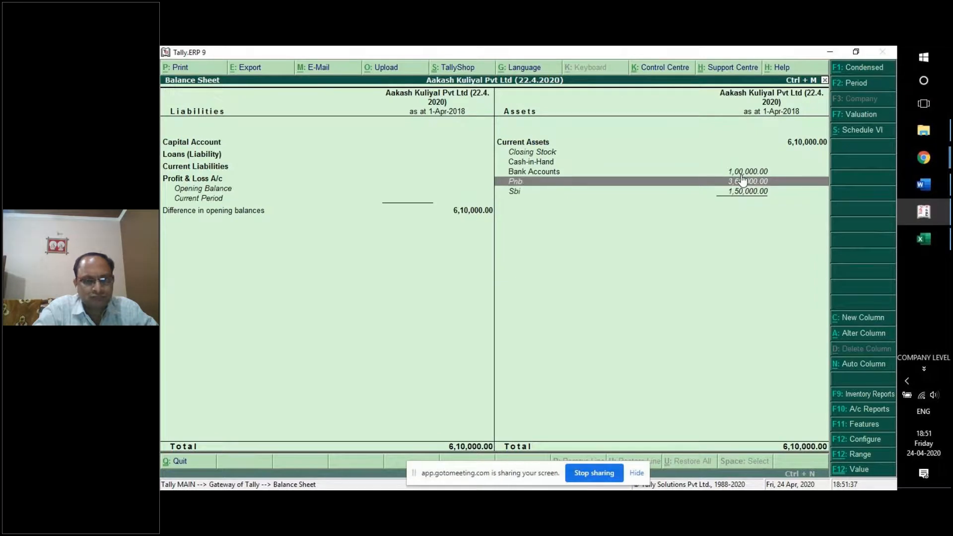
left_click(518, 192)
left_click(518, 183)
left_click(517, 193)
left_click(521, 182)
left_click(523, 193)
left_click(524, 184)
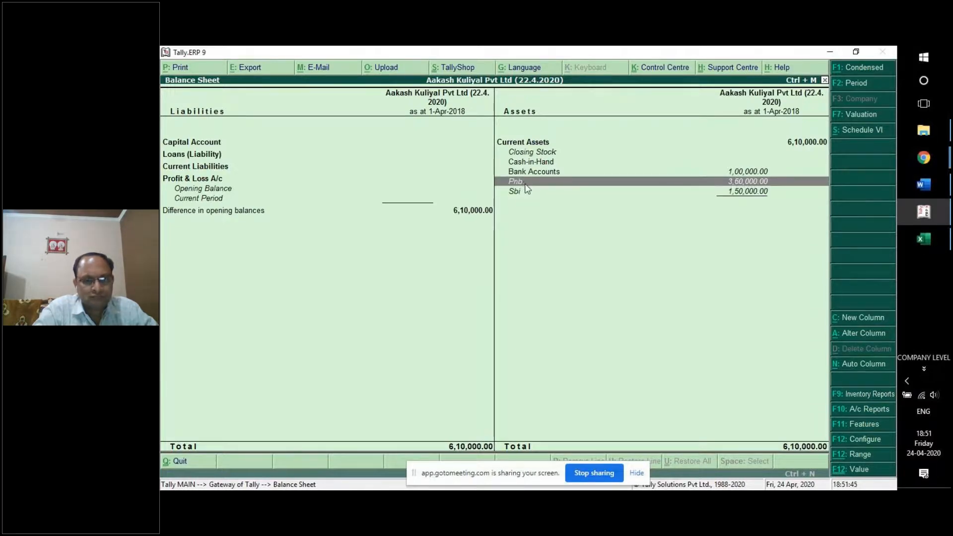
left_click(525, 194)
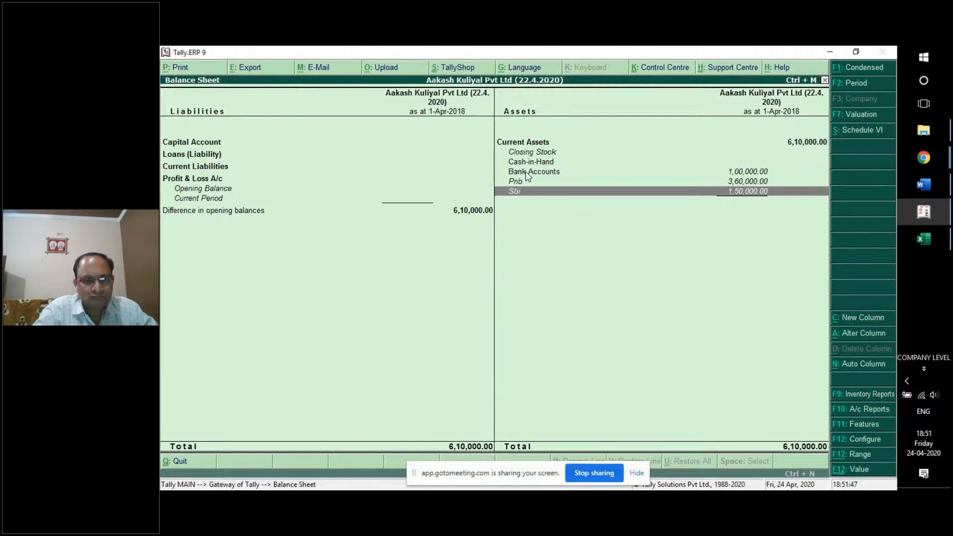
Check Pnb and Sbi against the Current Assets total, then drill into Bank Accounts showing Boi at 1,00,000.
left_click(541, 145)
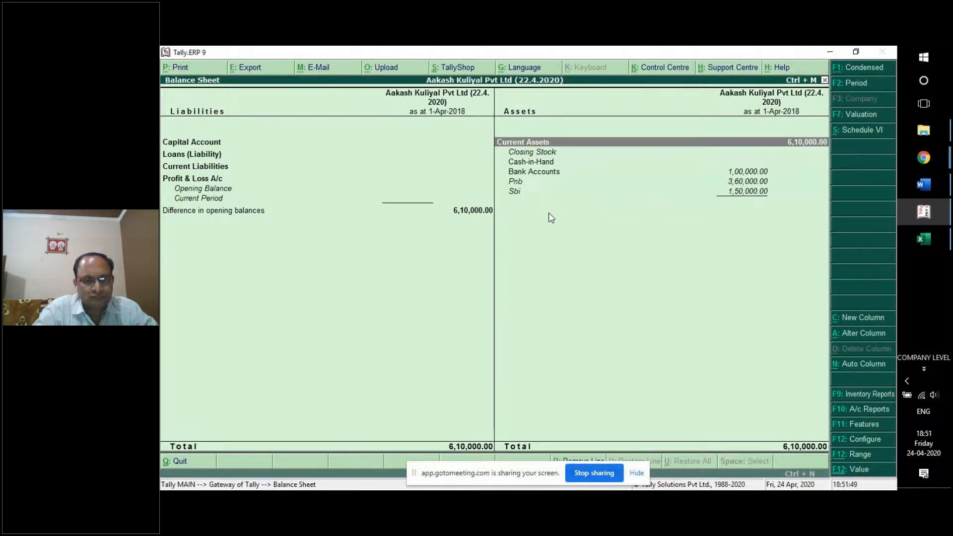
left_click(540, 188)
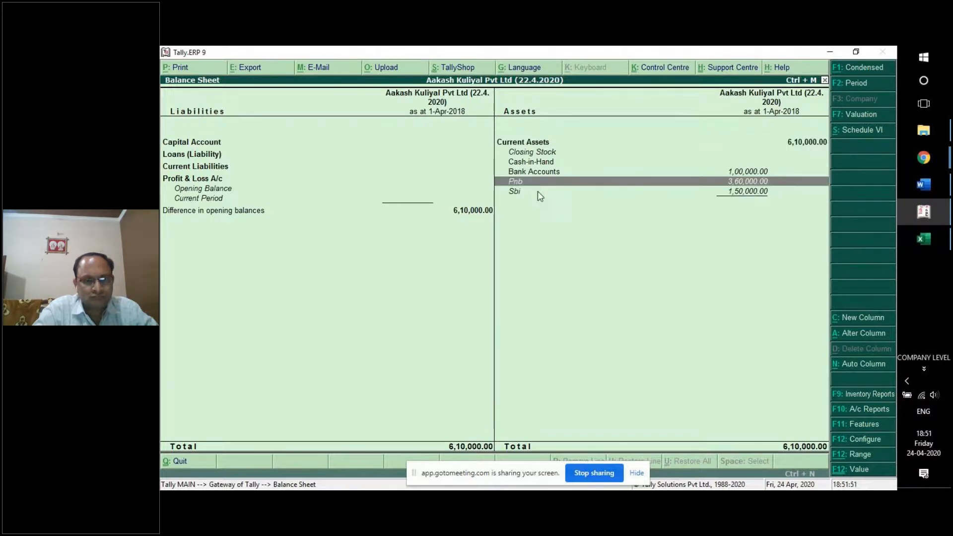
left_click(545, 144)
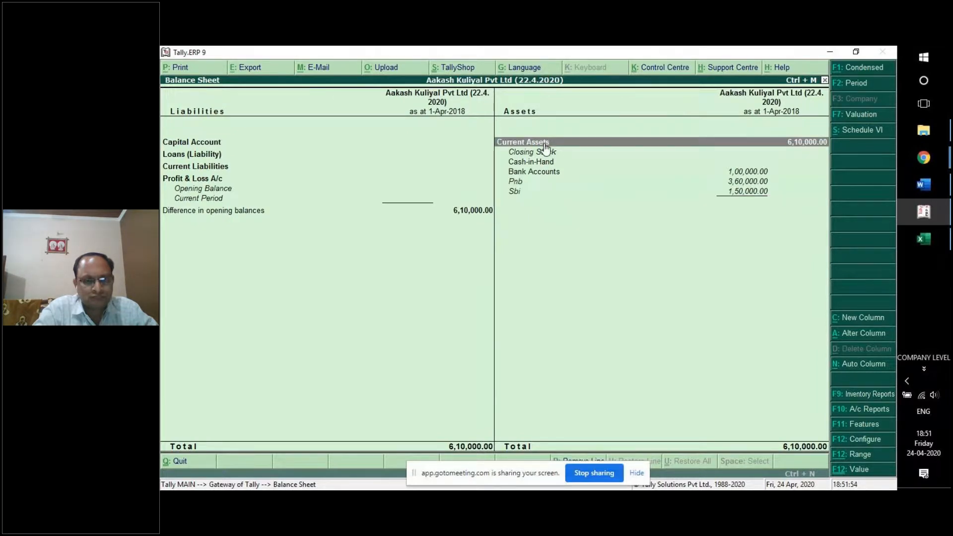
left_click(737, 183)
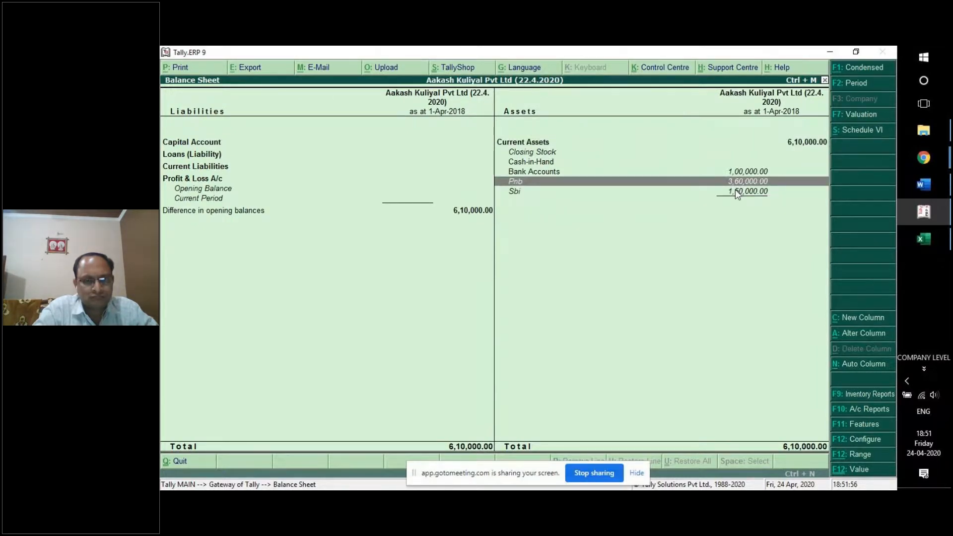
left_click(736, 192)
left_click(546, 173)
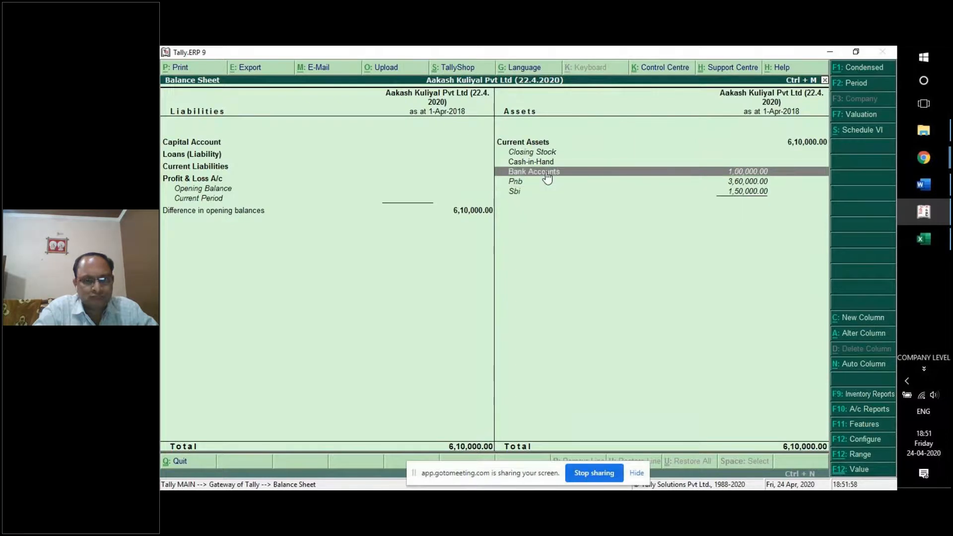
left_click(547, 173)
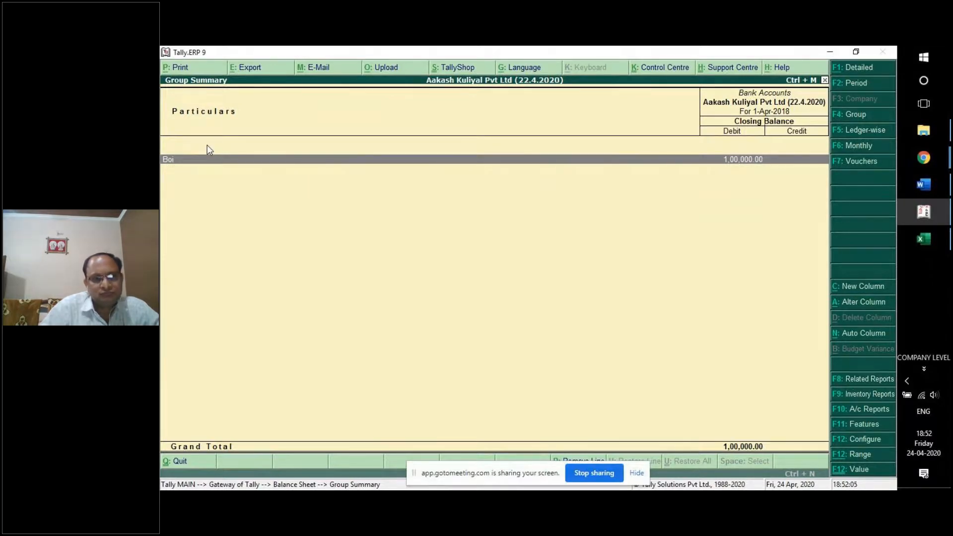
Return to the Balance Sheet and compare the Pnb and Sbi balances.
key("Escape")
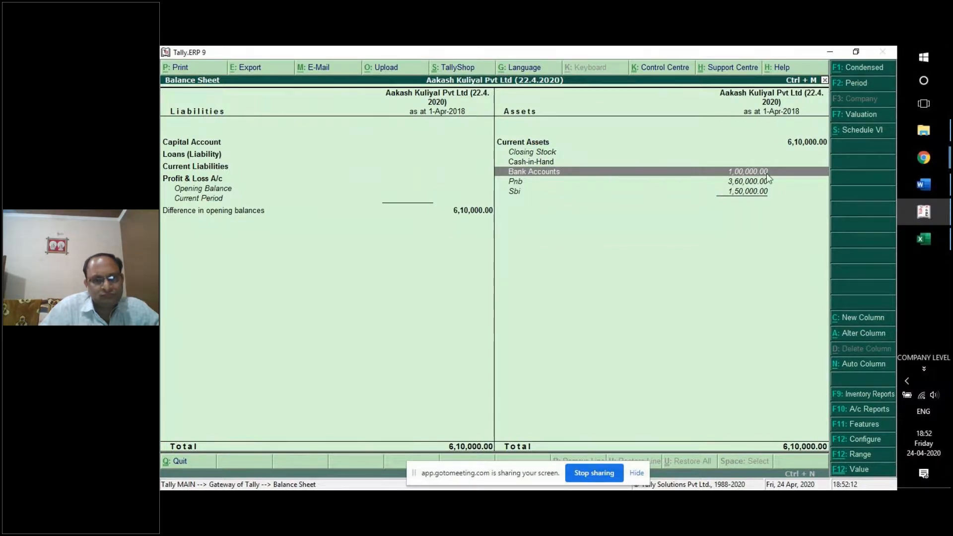
left_click(749, 182)
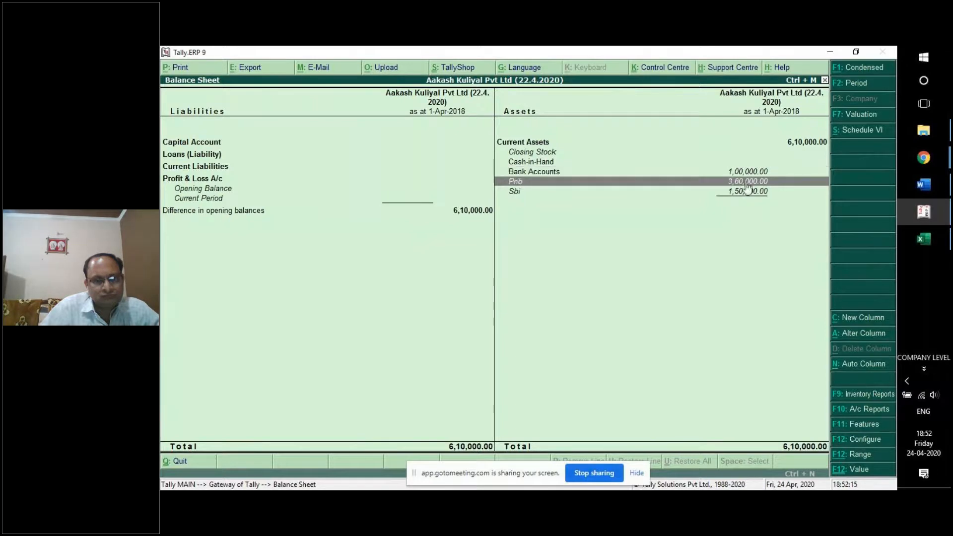
left_click(749, 193)
left_click(746, 181)
left_click(746, 190)
left_click(745, 183)
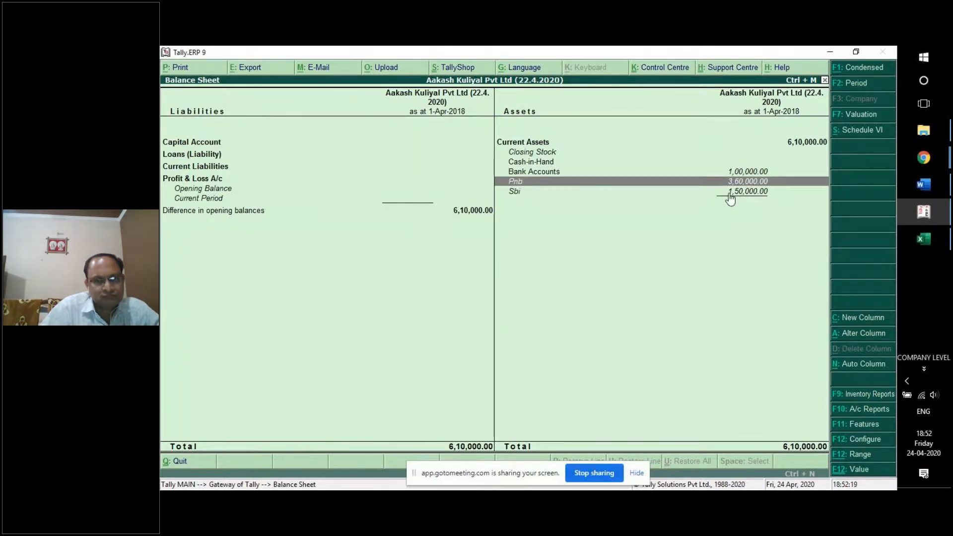
left_click(719, 193)
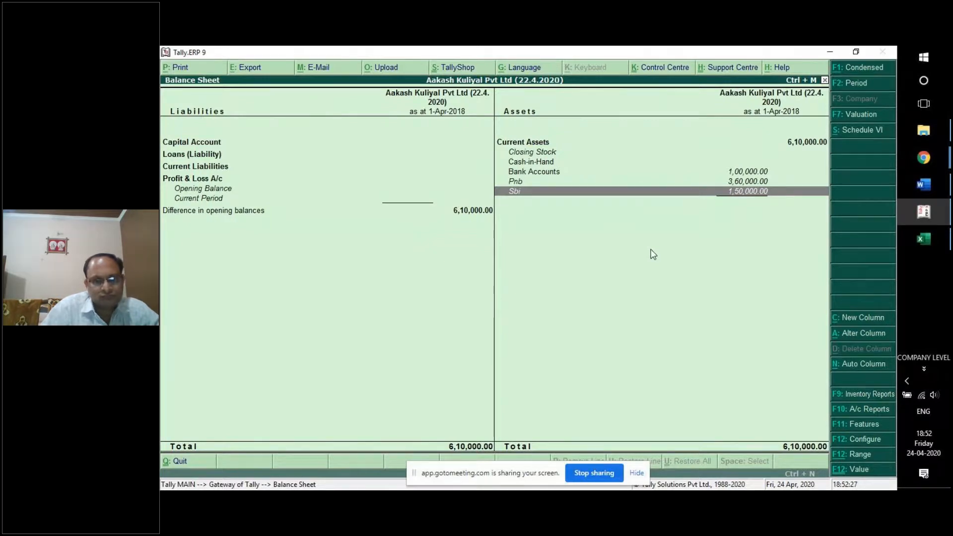
Close the Balance Sheet, decline quitting, and open Ledger Alteration under Accounts Info.
key("Escape")
key("Escape")
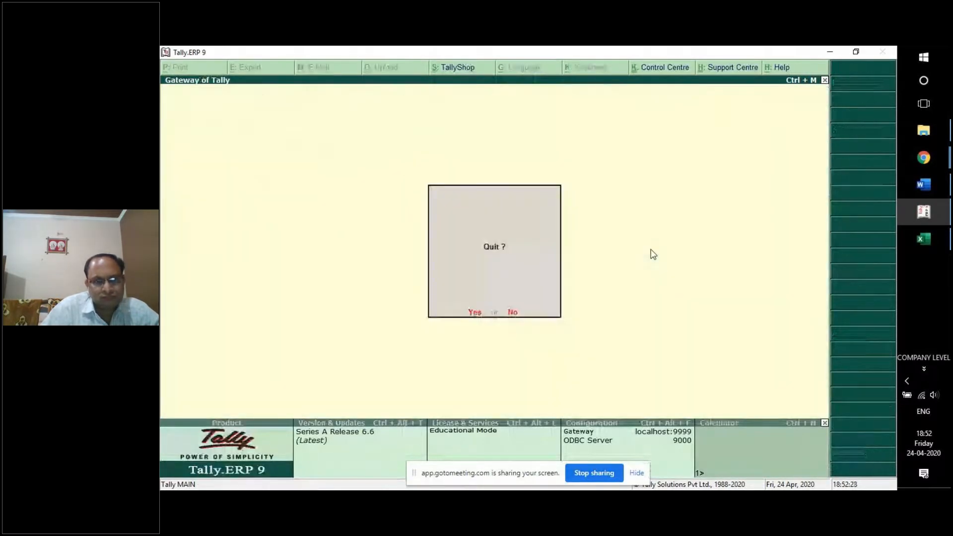
key("n")
key("a")
key("l")
left_click(651, 250)
Set Boi's Under group to Current Assets by typing 'cur', then accept the altered ledger.
key("Return")
key("Return")
key("Return")
key("Return")
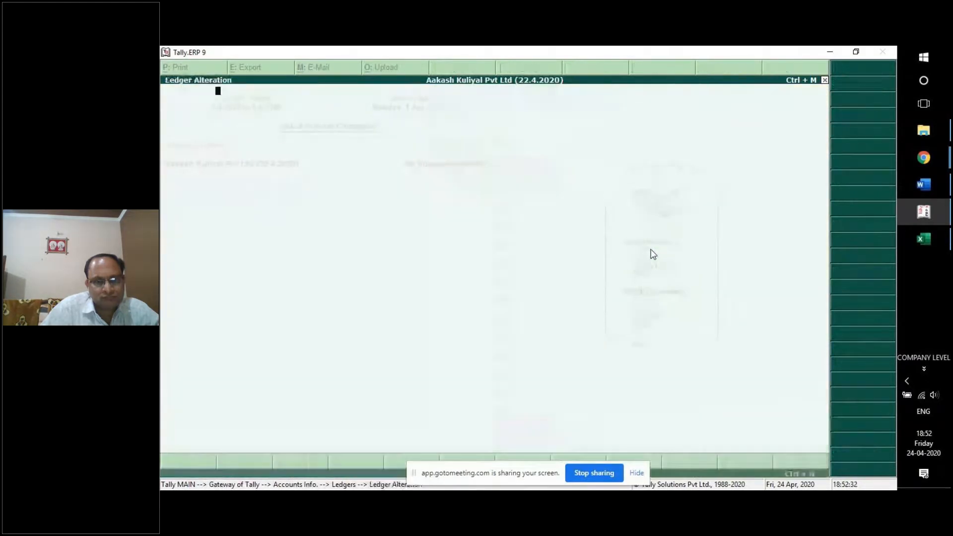
type("cur")
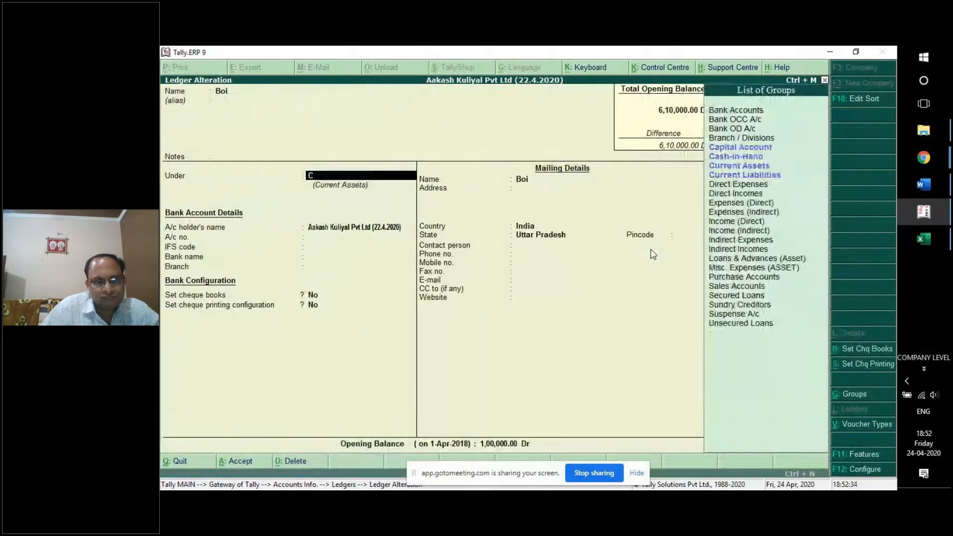
key("Return")
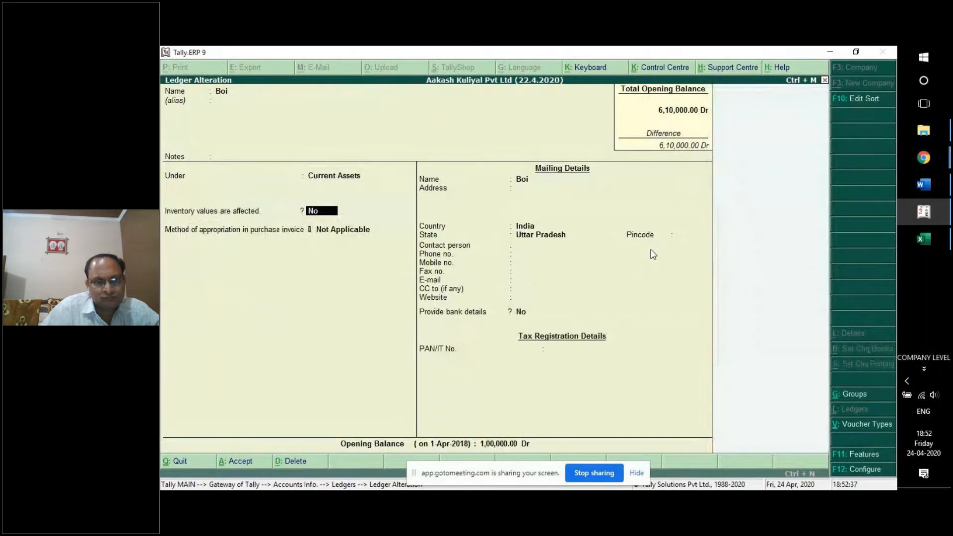
key("Return")
key("Return")
key("Return")
key("Return")
key("Return")
key("Return")
key("Return")
key("Return")
key("Return")
key("Return")
key("Return")
key("Return")
key("Return")
key("Return")
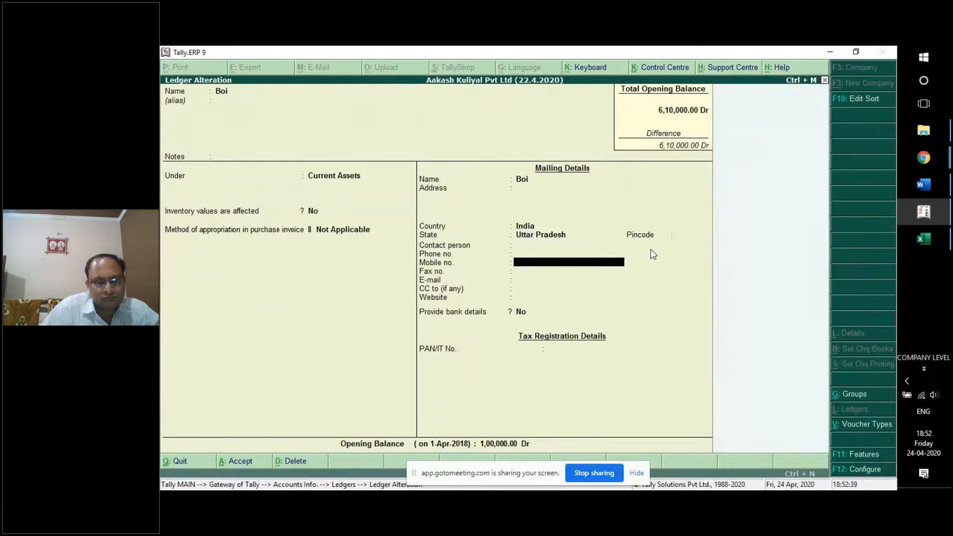
key("Return")
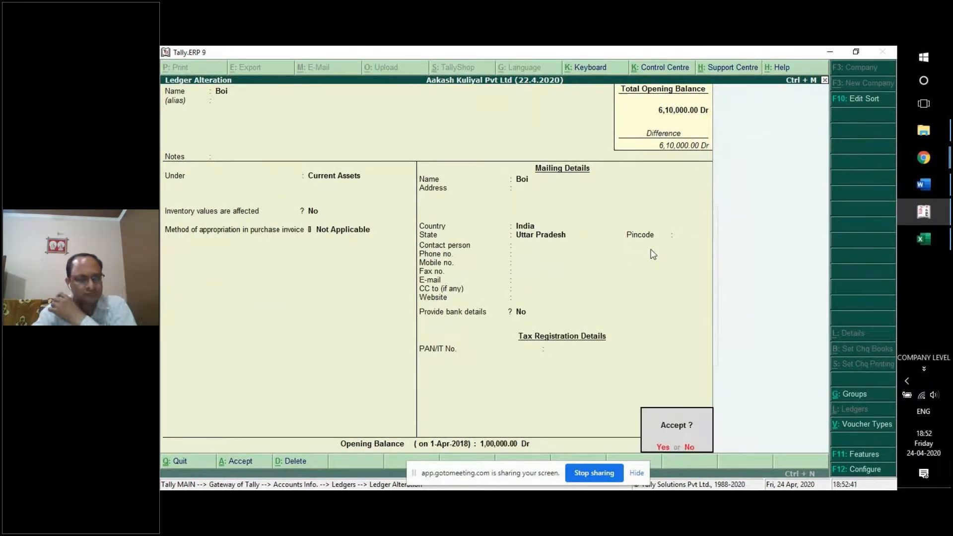
key("Return")
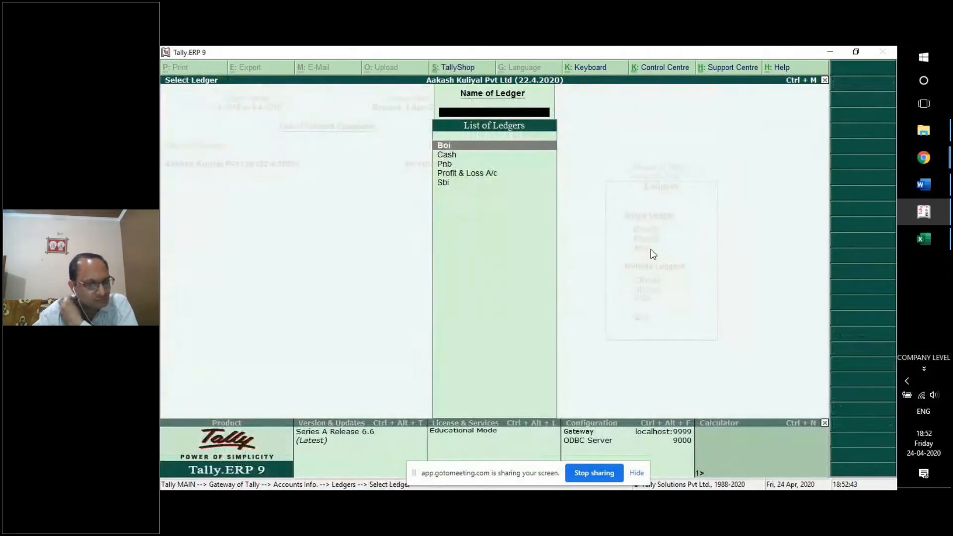
Open the Balance Sheet and expand Current Assets into its individual ledgers.
key("Escape")
key("Escape")
key("Up")
key("Up")
key("Up")
key("Up")
key("Up")
key("Up")
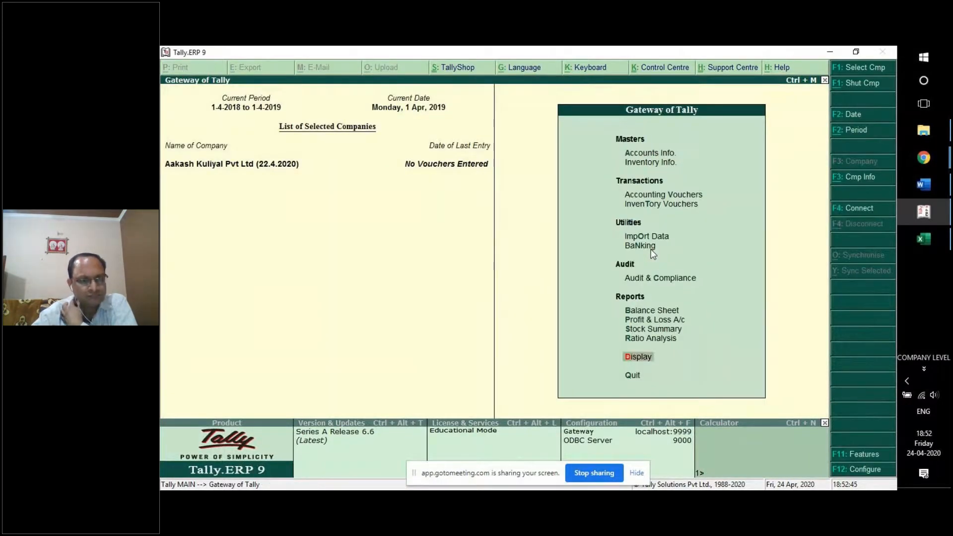
key("Return")
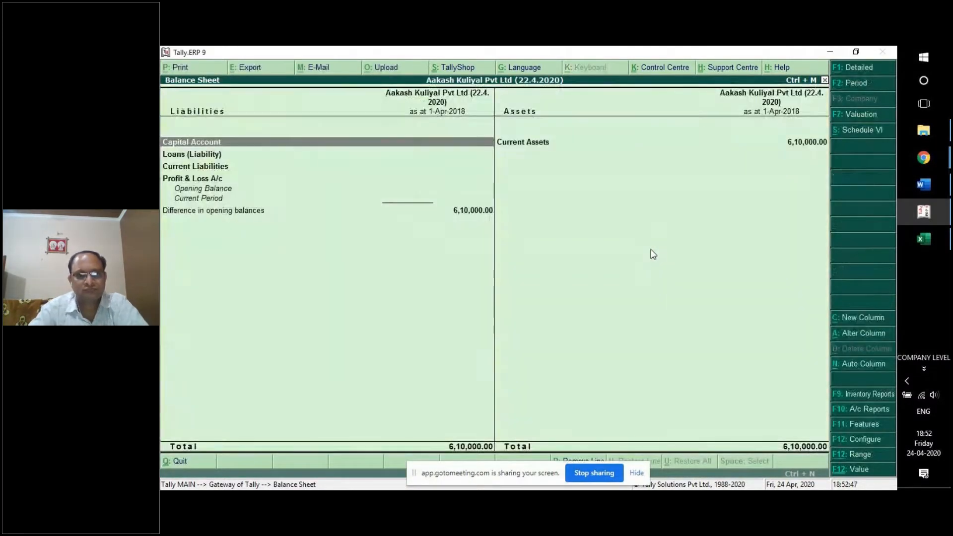
key("Right")
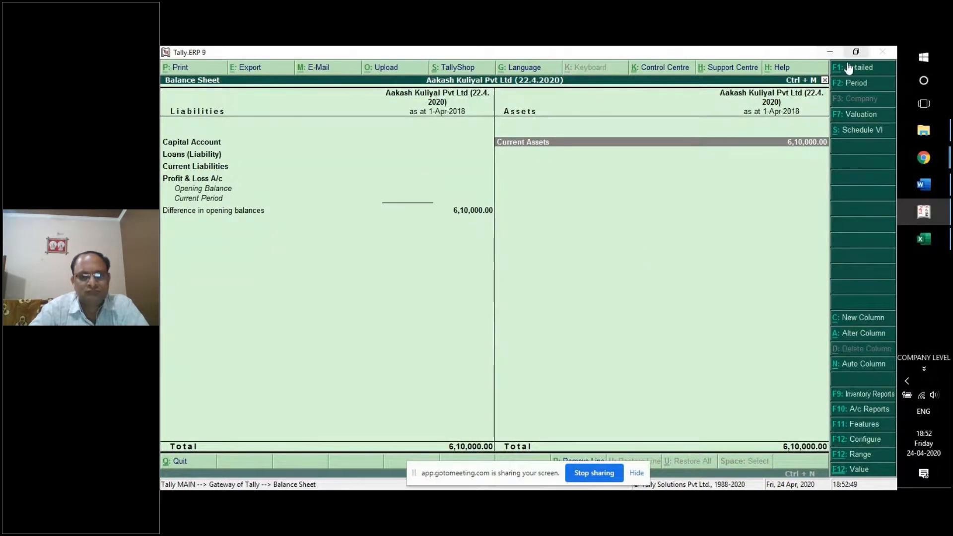
key("alt+F1")
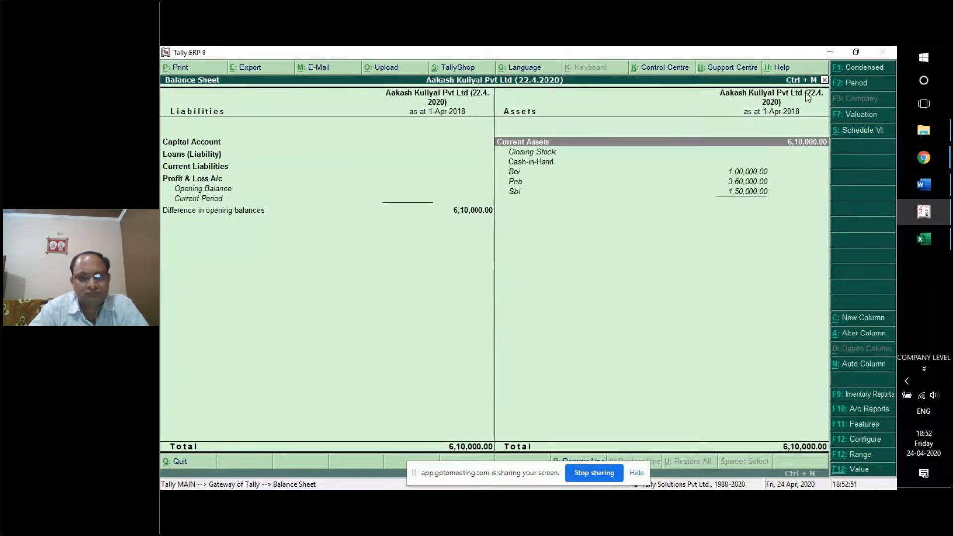
Point out the Boi, Pnb and Sbi balances that make up the 6,10,000 total.
left_click(537, 174)
left_click(533, 184)
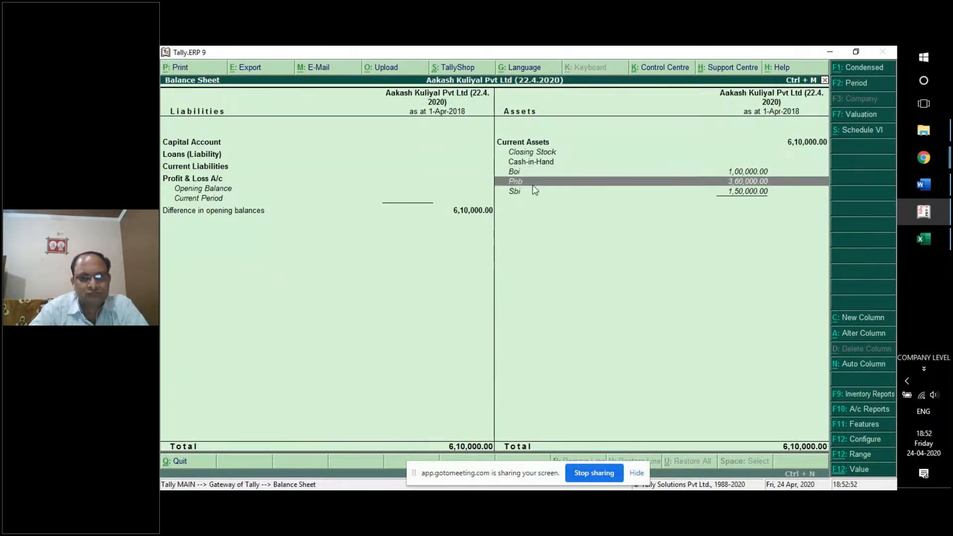
left_click(531, 194)
left_click(735, 174)
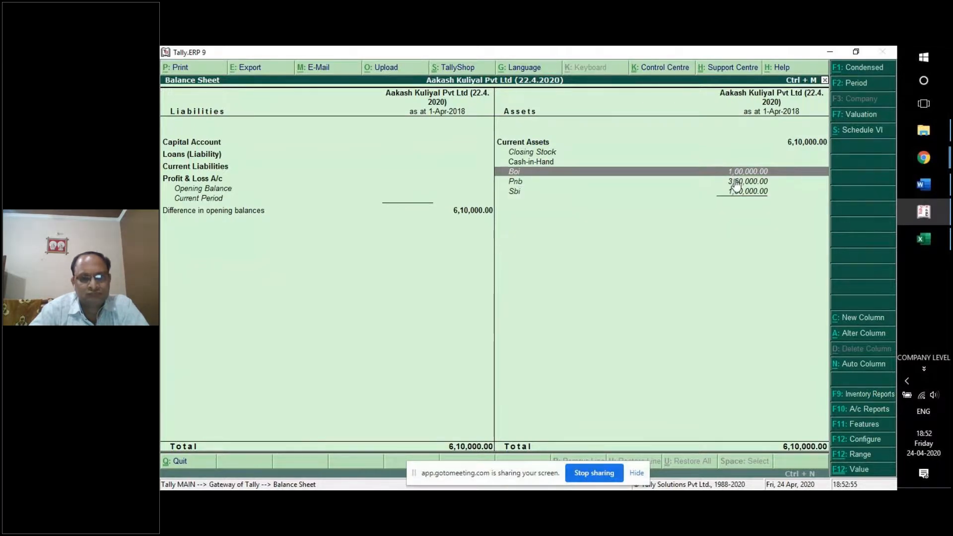
left_click(737, 184)
left_click(735, 195)
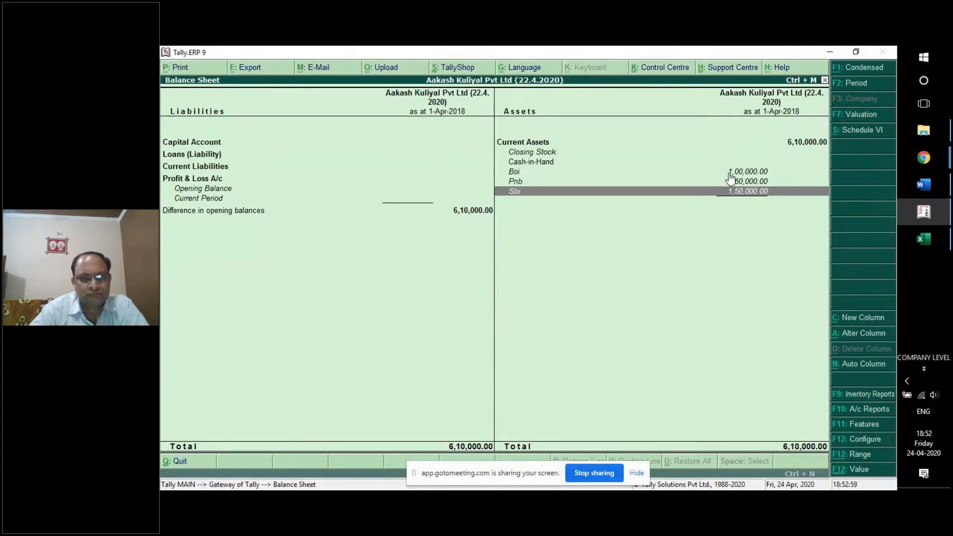
left_click(730, 174)
left_click(725, 183)
left_click(721, 192)
left_click(541, 174)
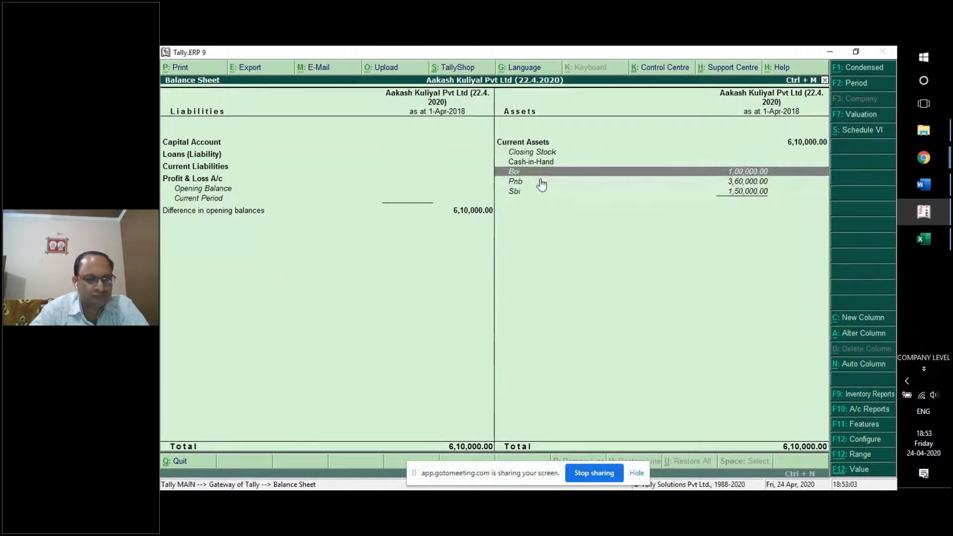
left_click(541, 182)
left_click(522, 171)
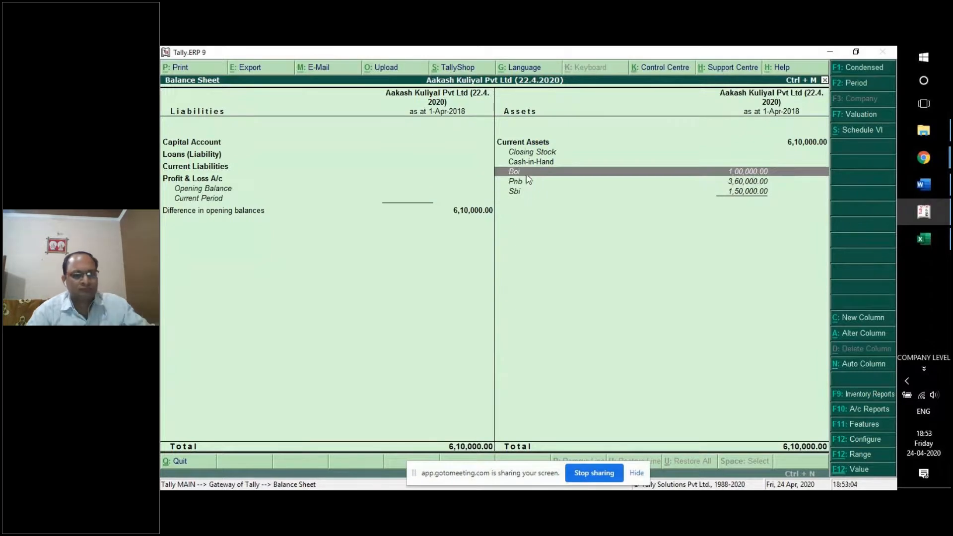
left_click(525, 182)
left_click(526, 192)
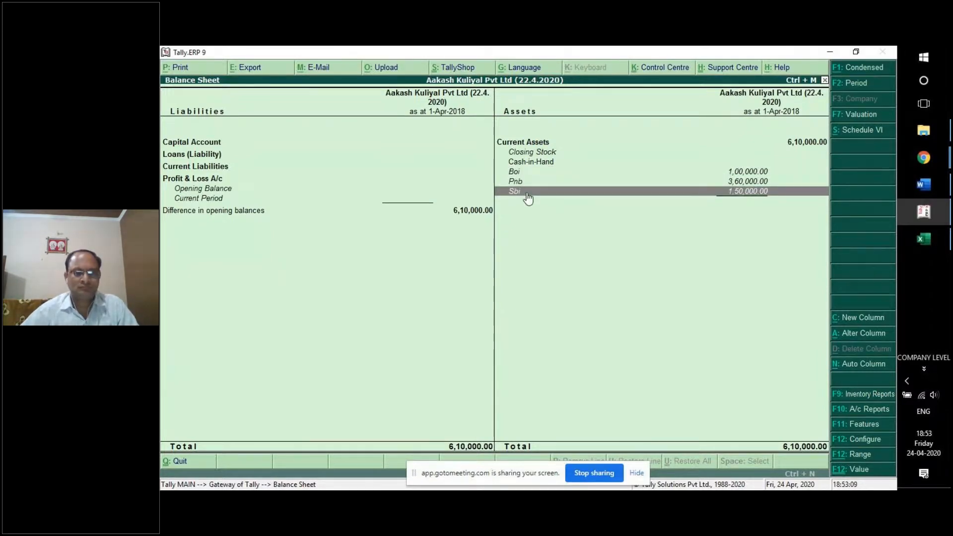
left_click(586, 177)
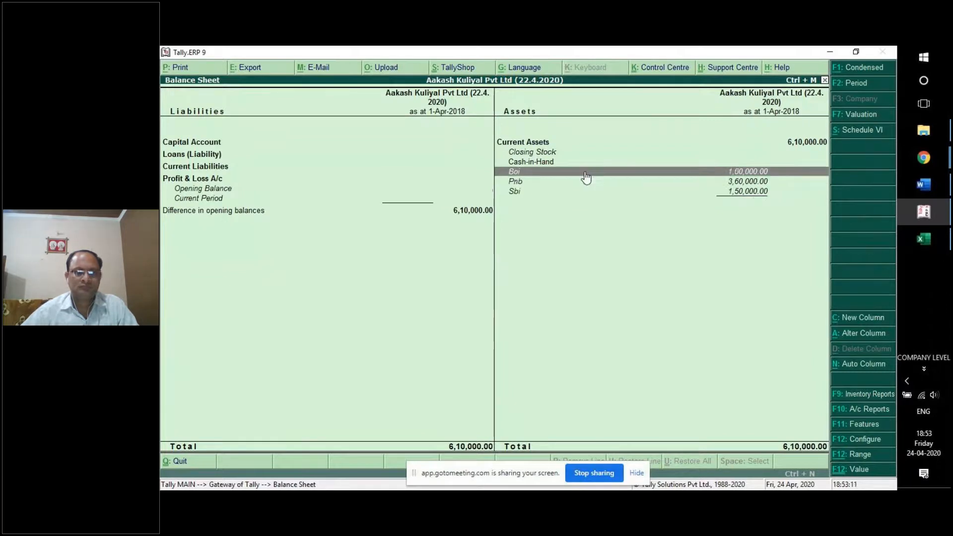
left_click(700, 183)
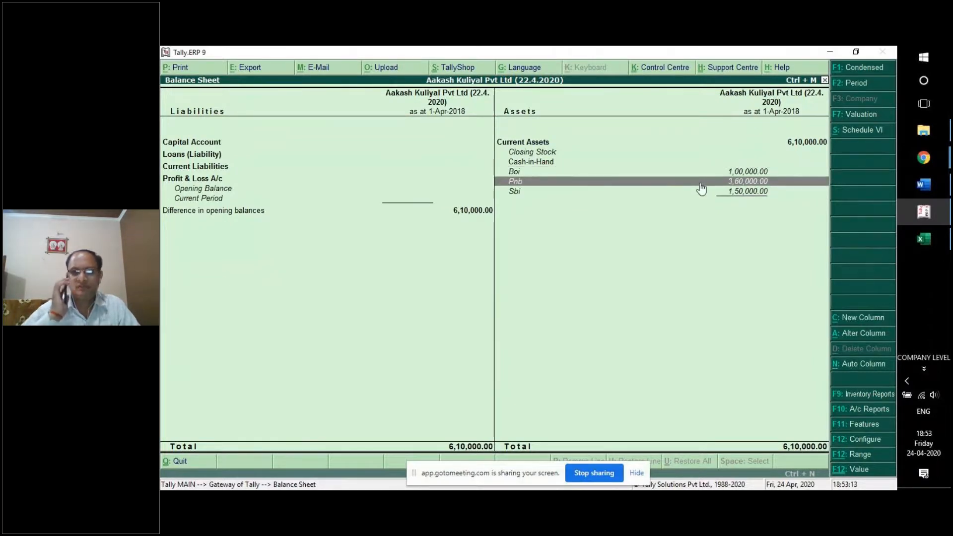
left_click(670, 192)
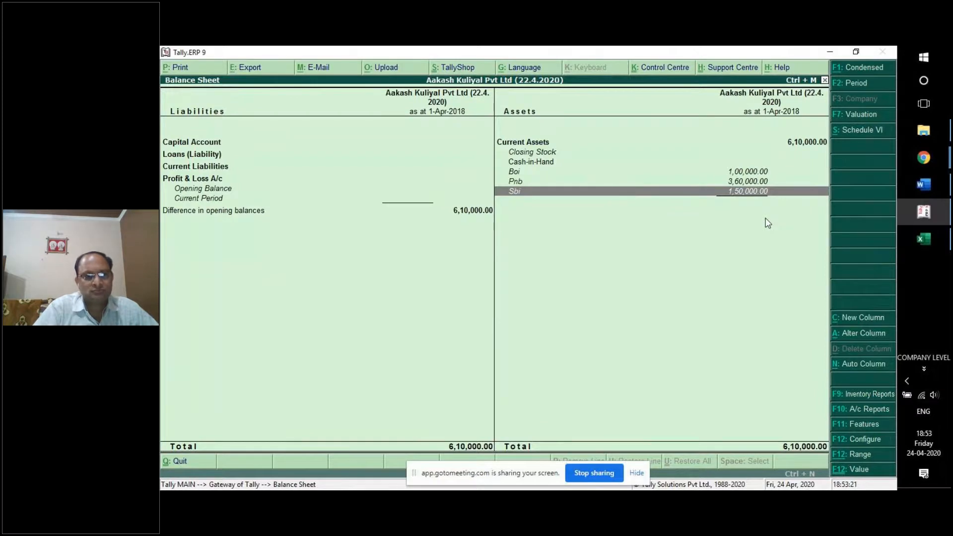
Step through the bank ledger rows, close the Balance Sheet and return to the Gateway menu.
key("Up")
key("Up")
key("Down")
key("Down")
key("Up")
key("Up")
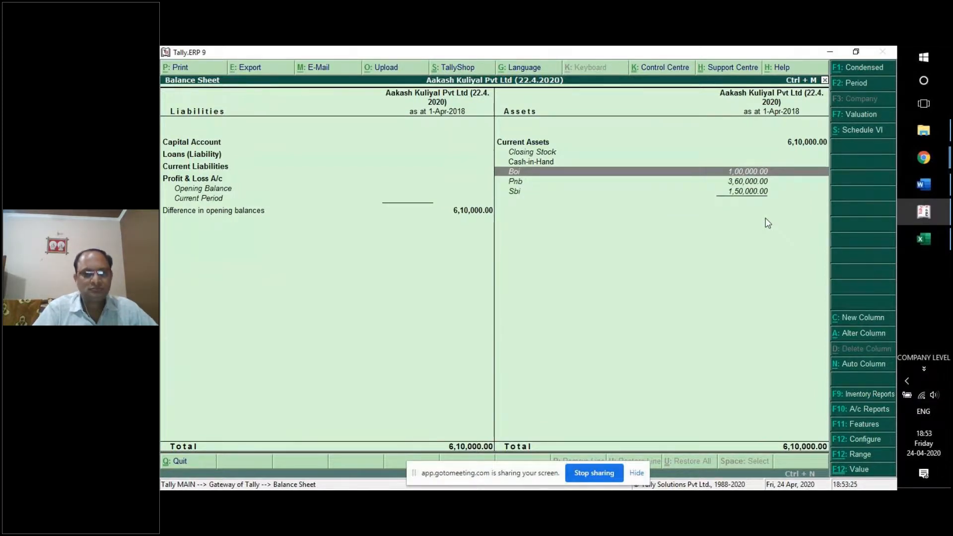
key("Escape")
key("Up")
key("Up")
key("Up")
key("Up")
key("Up")
key("Up")
key("Up")
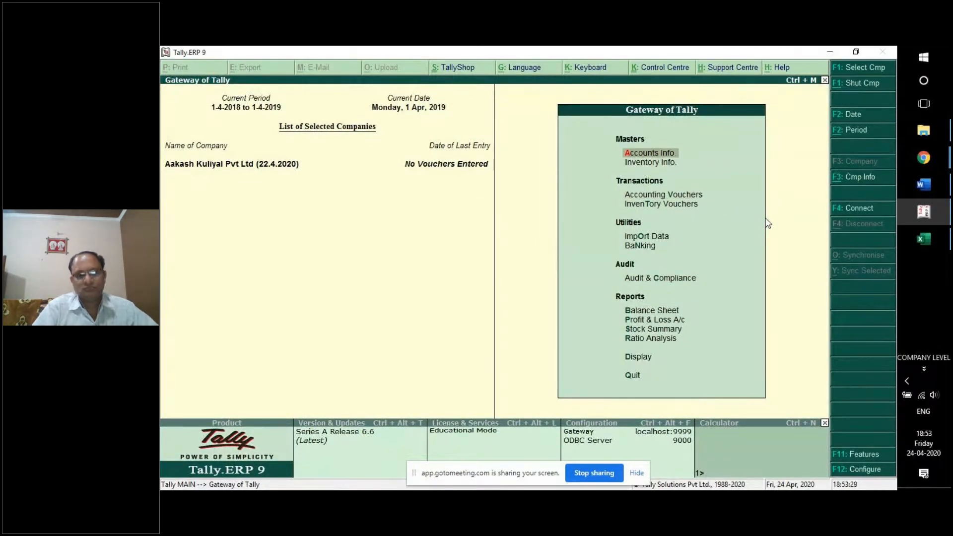
key("Return")
Go to Ledgers > Alter to list Boi, Cash, Pnb, Profit & Loss A/c and Sbi.
key("Down")
key("Return")
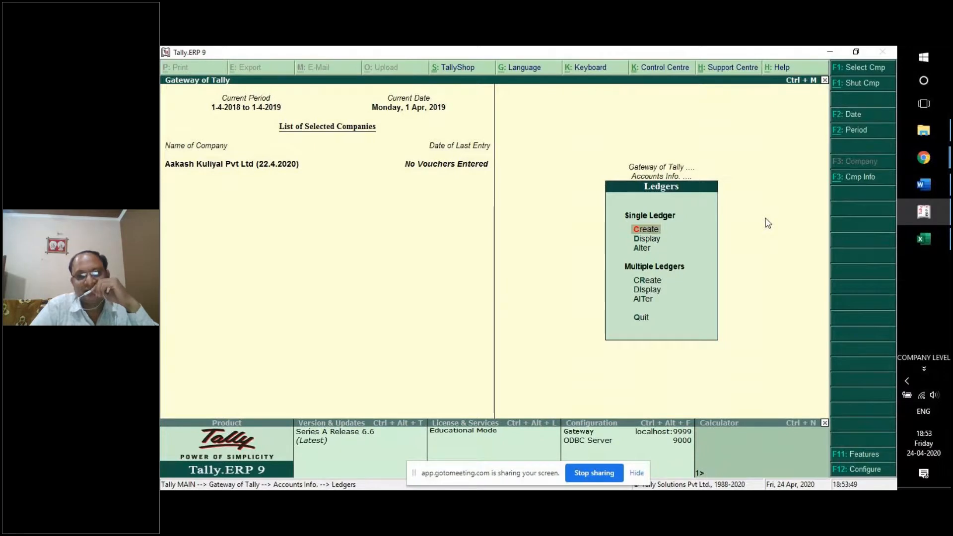
key("Down")
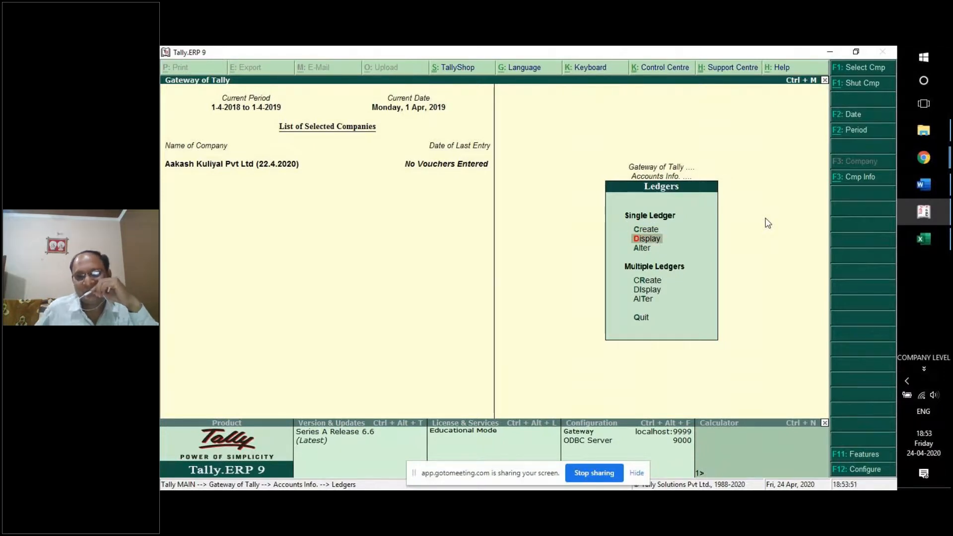
key("Down")
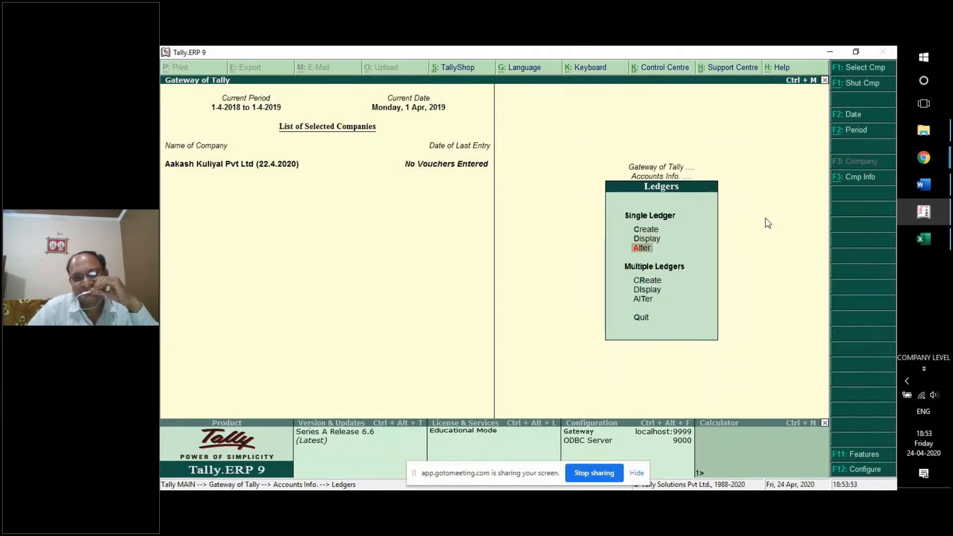
key("Return")
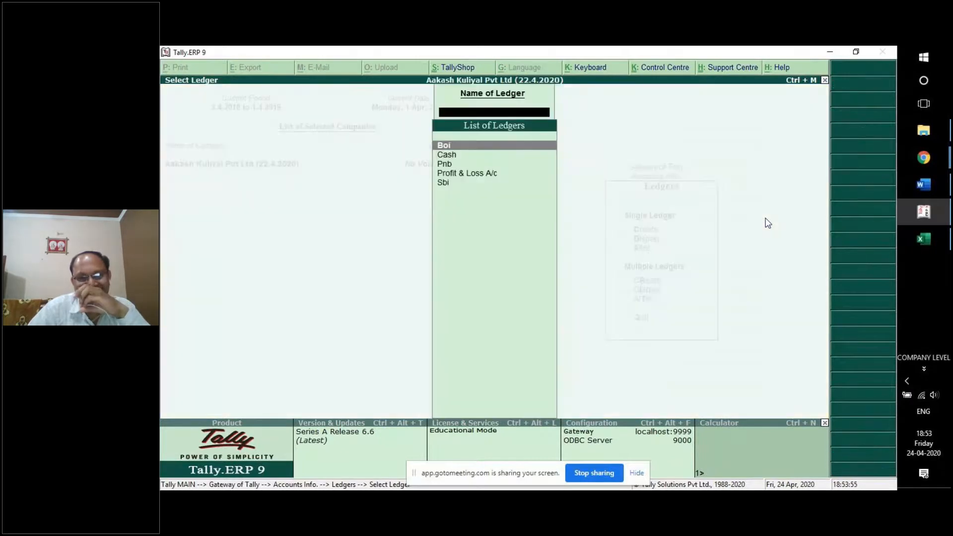
Move the Boi ledger under Bank Accounts and save it.
key("Return")
key("Return")
key("Return")
key("Return")
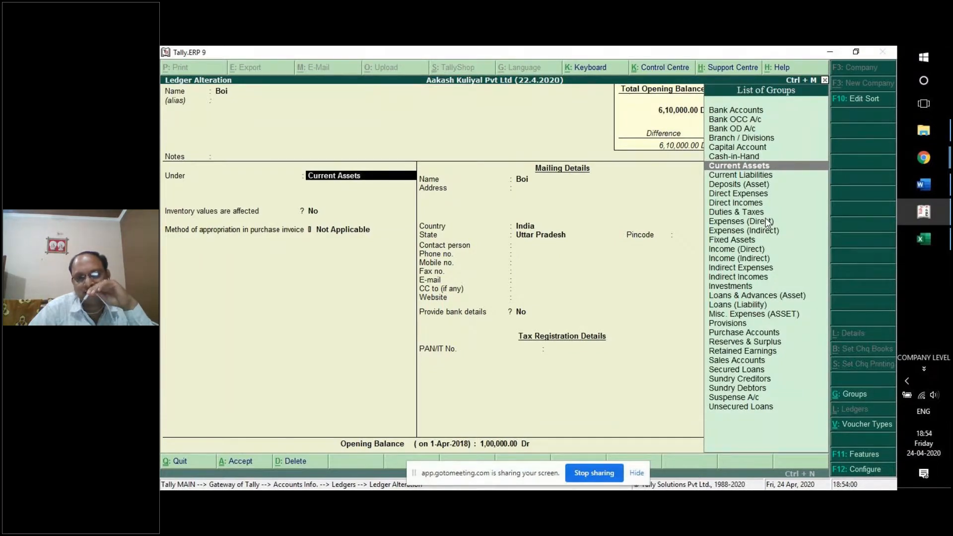
type("Bank")
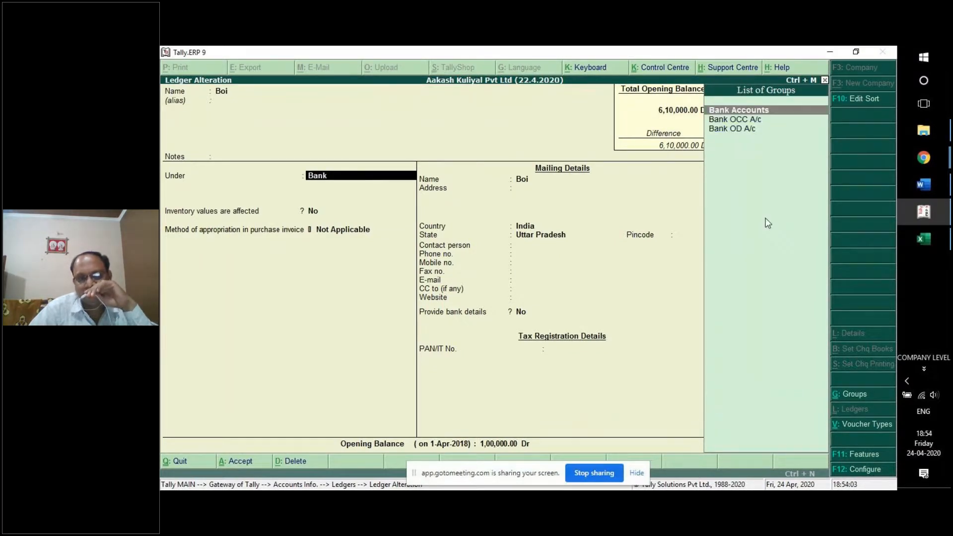
key("Return")
key("Return")
key("Return")
key("Return")
key("Return")
key("Return")
key("Return")
key("Return")
key("Return")
key("Return")
key("Return")
key("Return")
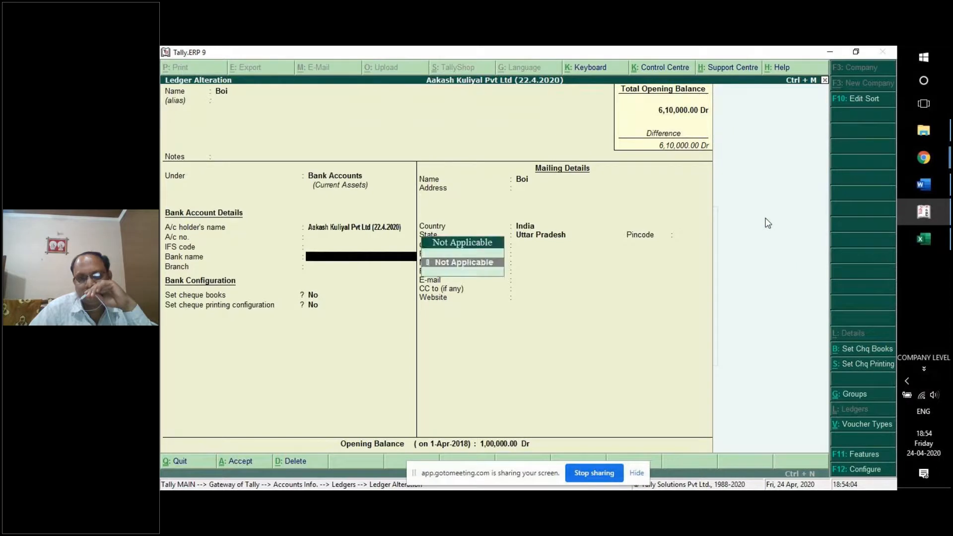
key("Return")
key("Return")
key("Return")
key("Return")
key("Return")
key("Return")
key("Return")
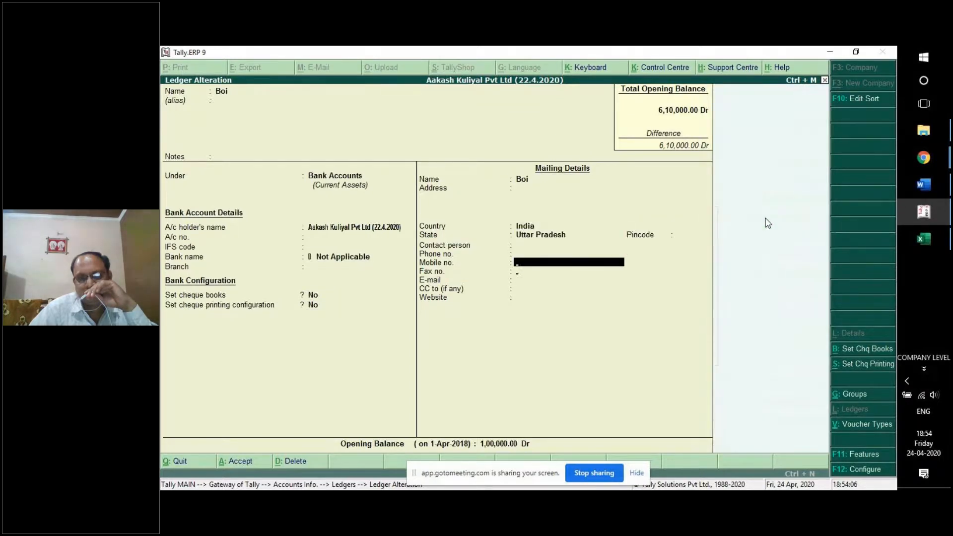
key("Return")
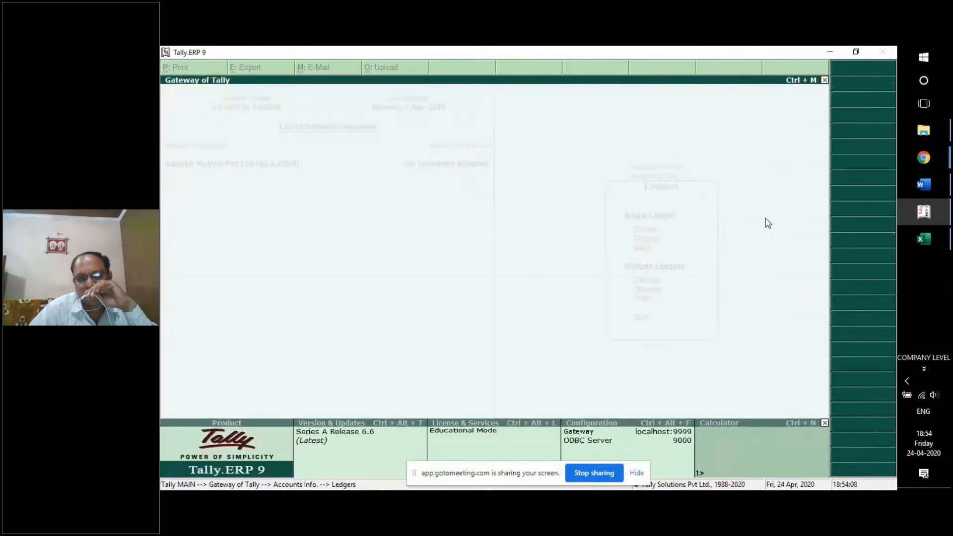
key("Down")
key("Down")
Change Pnb's group to Bank Accounts and save the ledger.
key("Return")
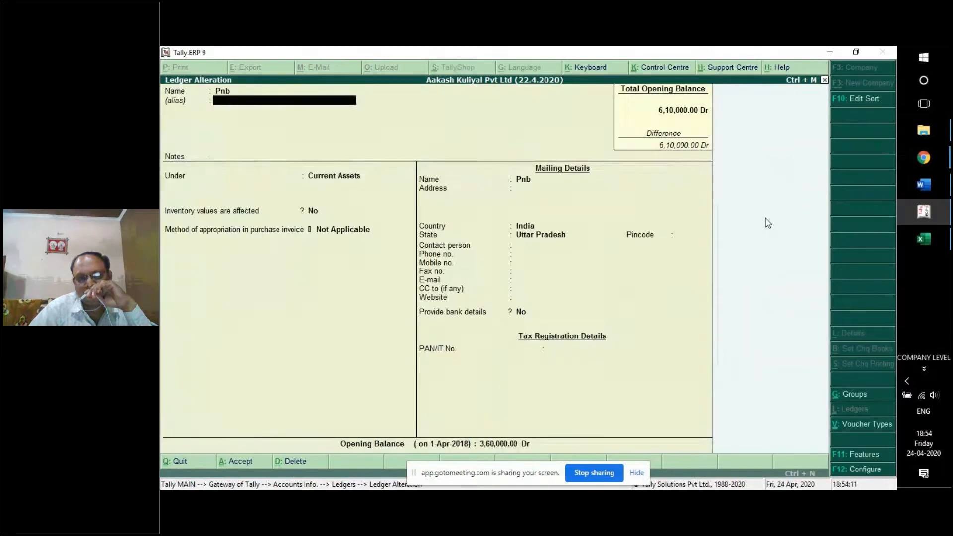
key("Return")
key("Return")
type("Ba")
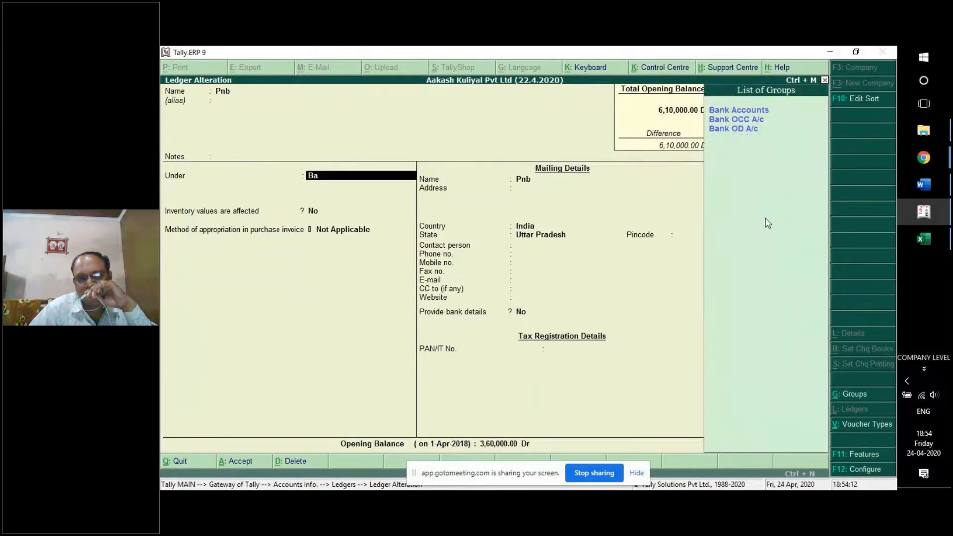
key("Return")
key("Return")
key("Return")
key("Return")
key("Return")
key("Return")
key("Return")
key("Return")
key("Return")
key("Return")
key("Return")
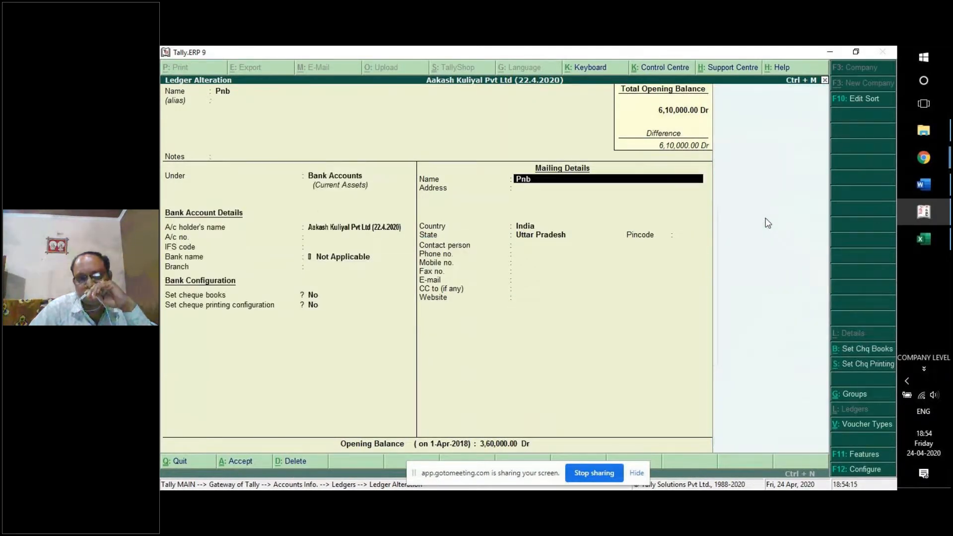
key("Return")
key("Return")
key("Return")
key("Return")
key("Return")
key("Return")
key("Return")
key("Return")
key("Return")
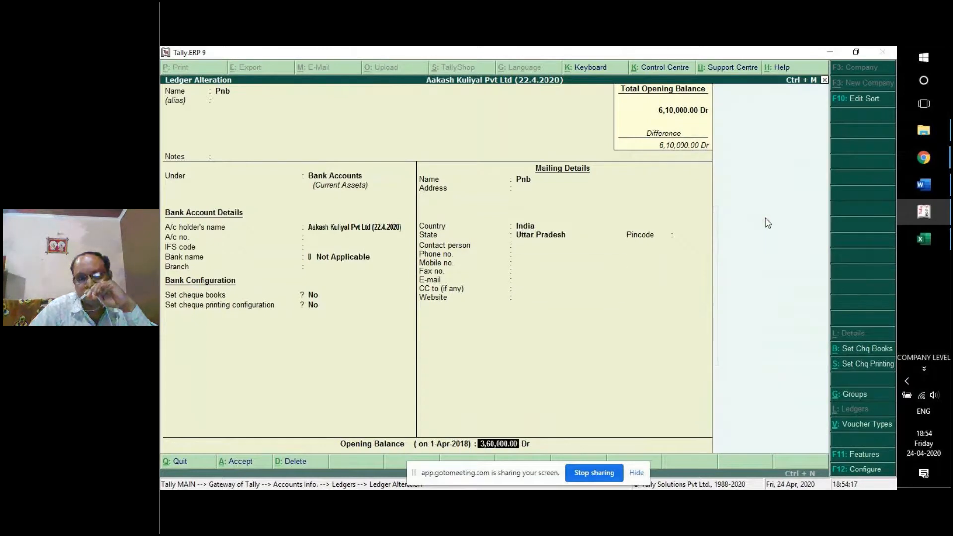
key("Return")
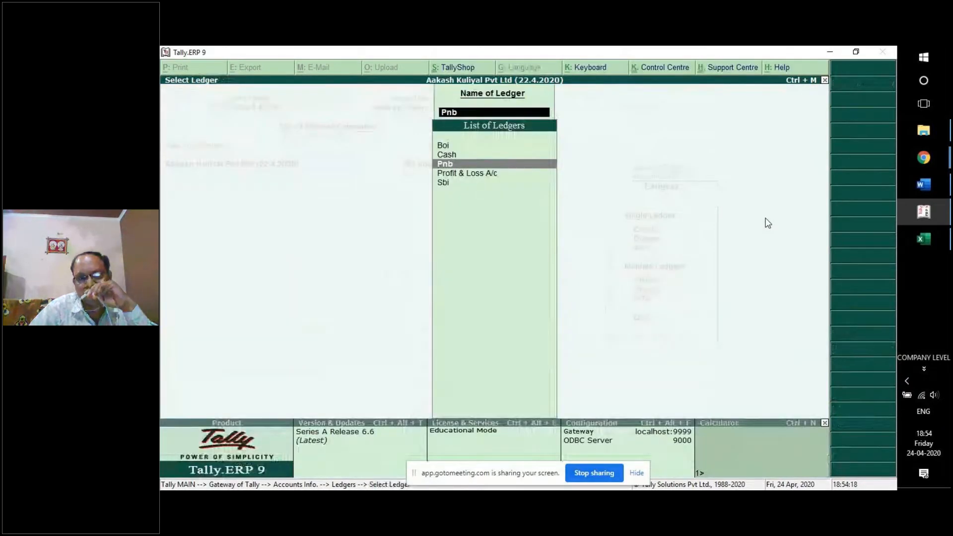
Open Sbi, set its group to Bank Accounts and save the changes.
key("Down")
key("Down")
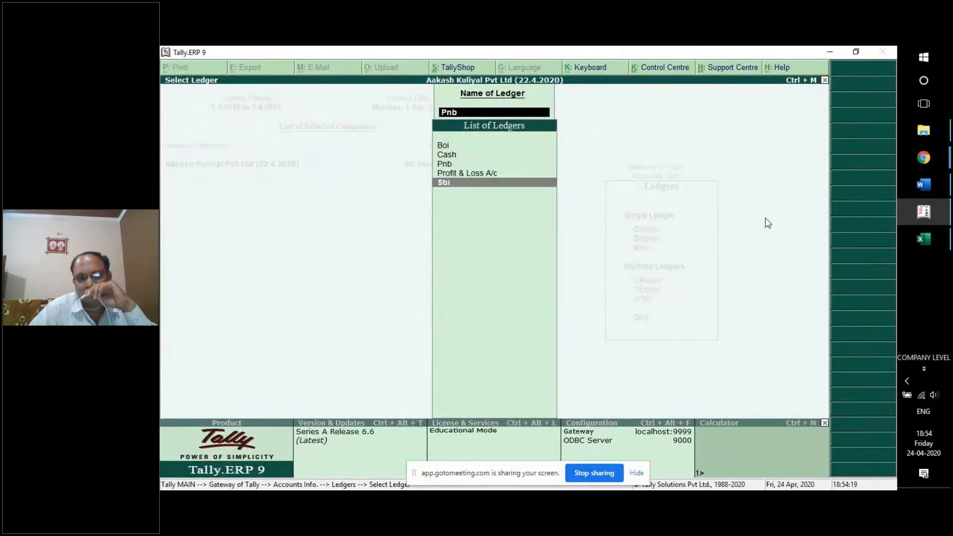
key("Return")
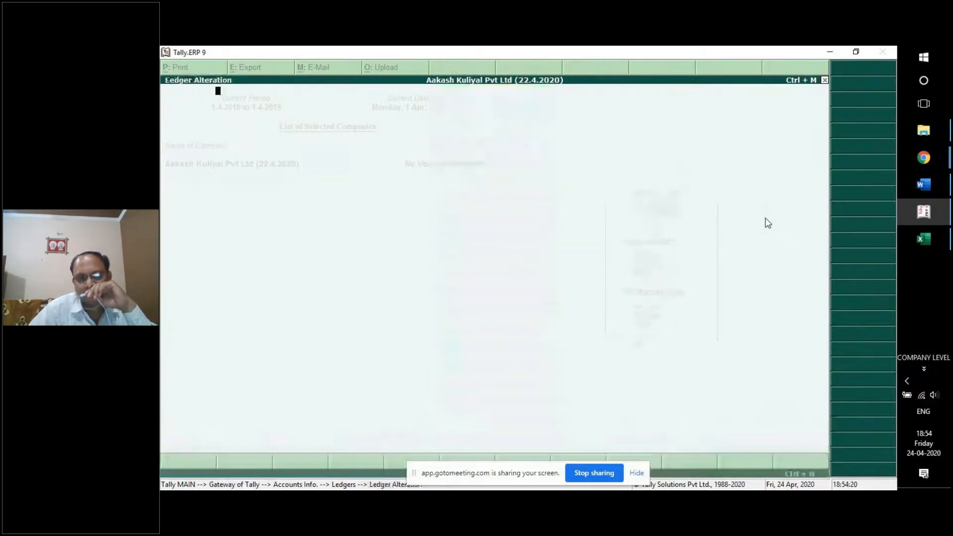
key("Return")
key("Return")
key("Return")
type("Ba")
key("Return")
key("Return")
key("Return")
key("Return")
key("Return")
key("Return")
key("Return")
key("Return")
key("Return")
key("Return")
key("Return")
key("Return")
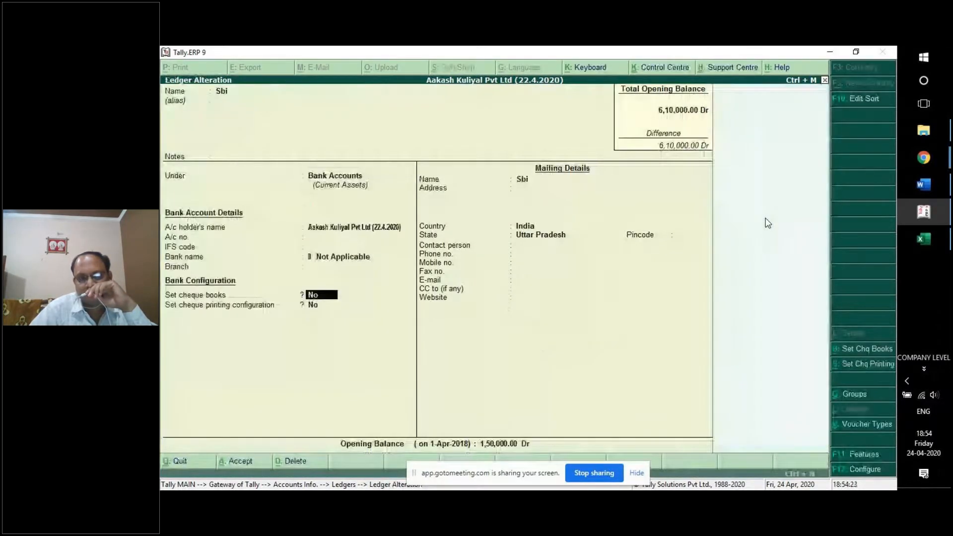
key("Return")
key("Return")
key("Return")
key("Return")
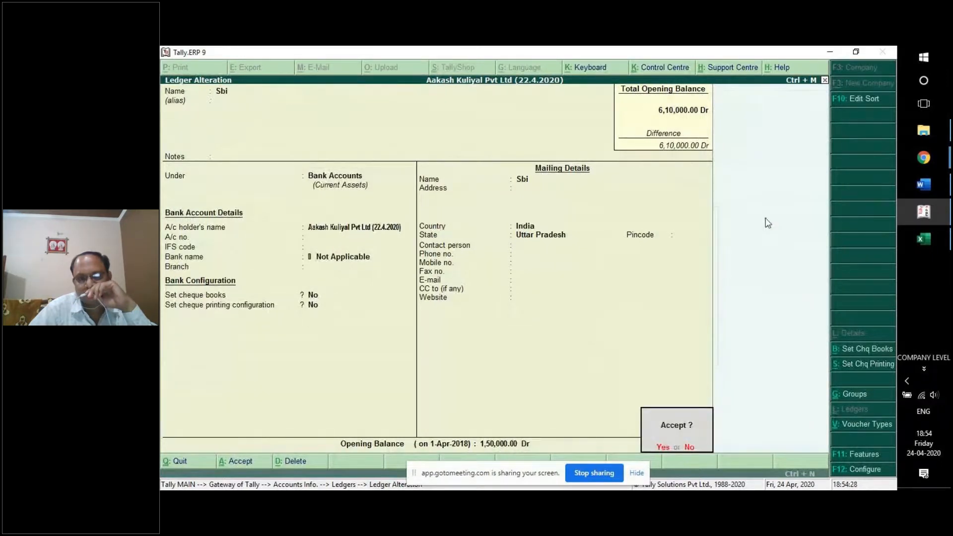
key("Return")
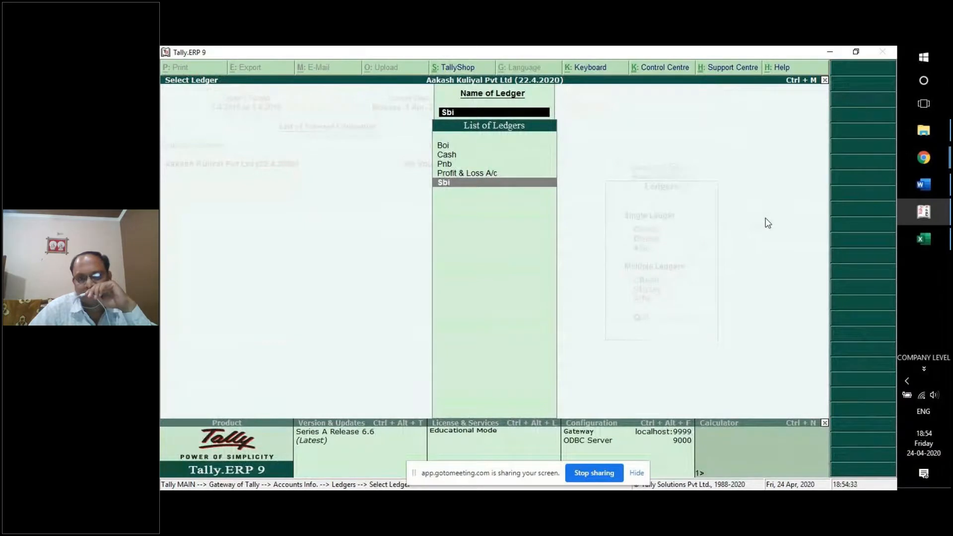
Open the detailed Balance Sheet and select Bank Accounts at 6,10,000.00 under Current Assets.
key("Escape")
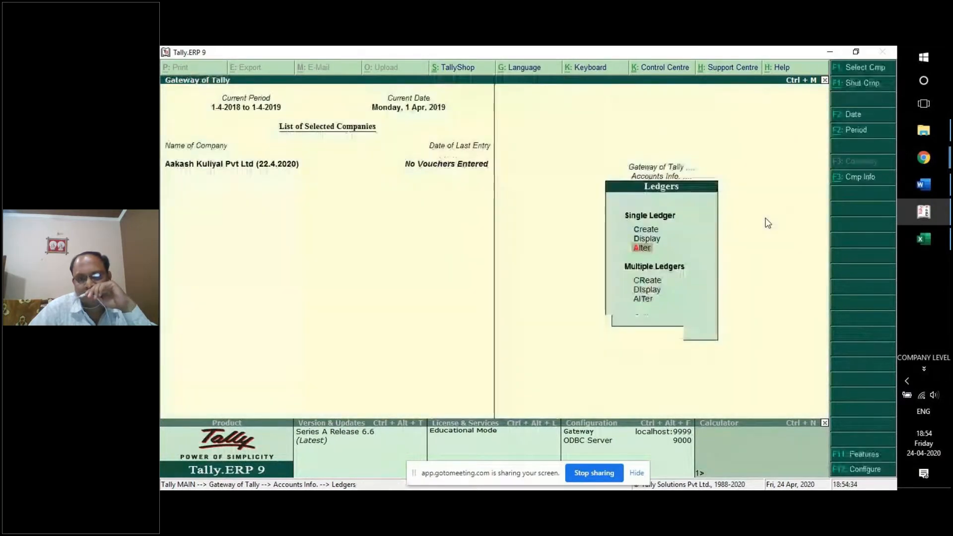
key("Escape")
key("Escape")
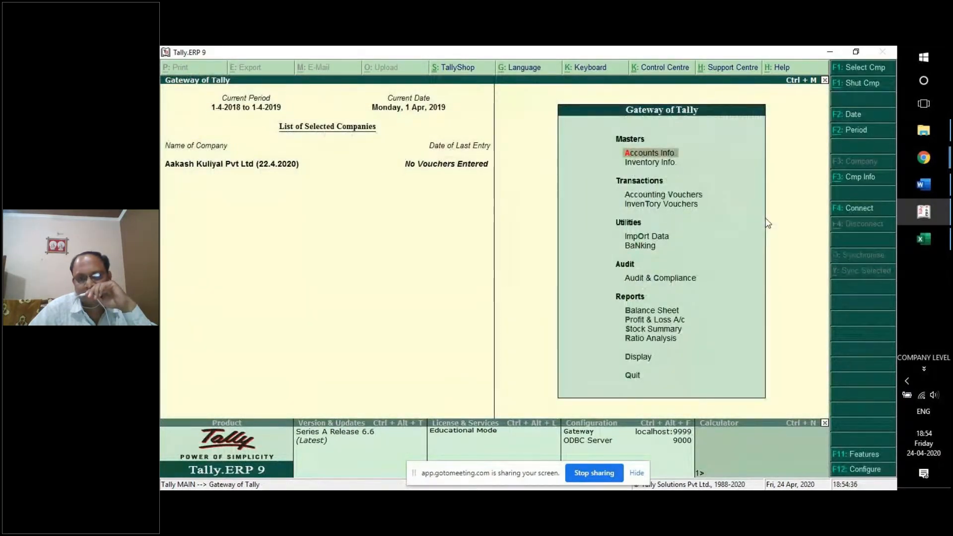
key("Up")
key("Up")
key("Up")
key("Up")
key("Up")
key("Up")
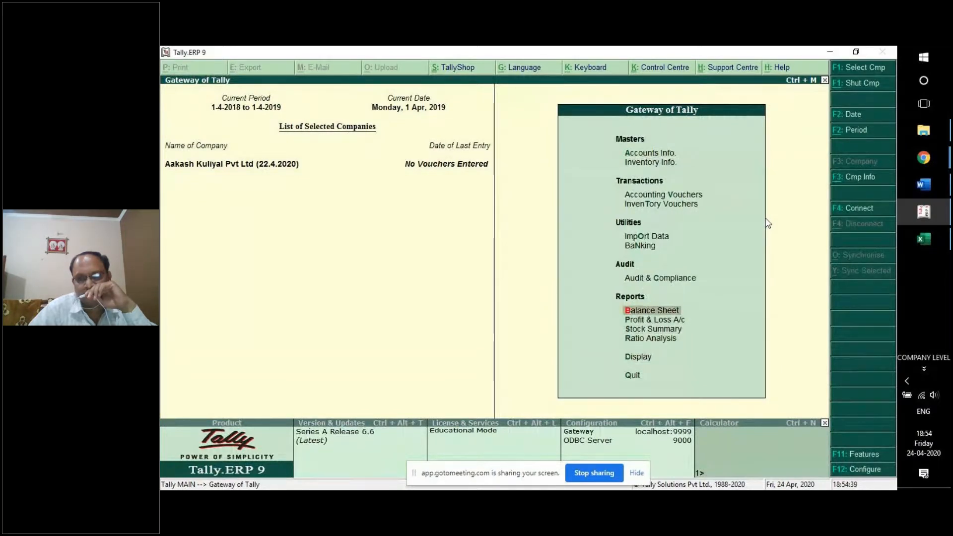
key("Return")
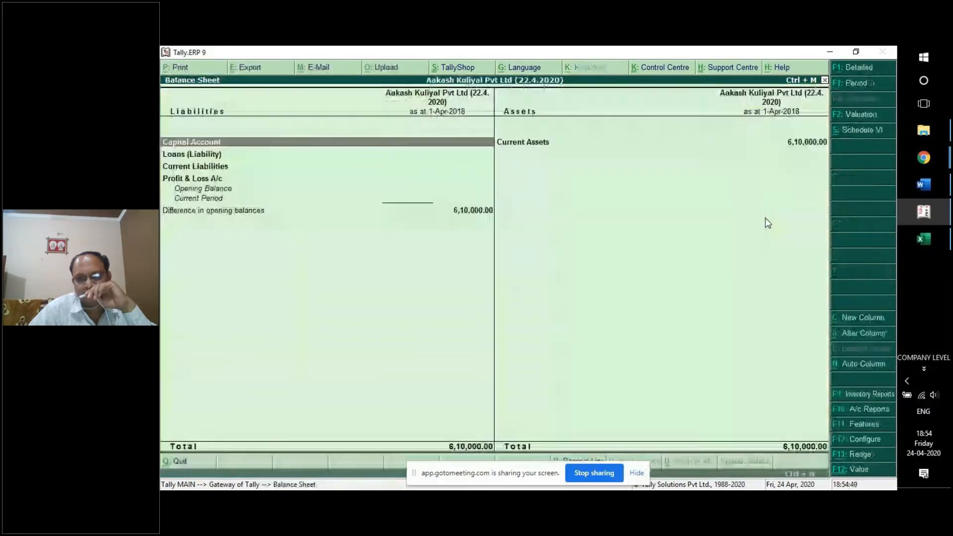
left_click(799, 144)
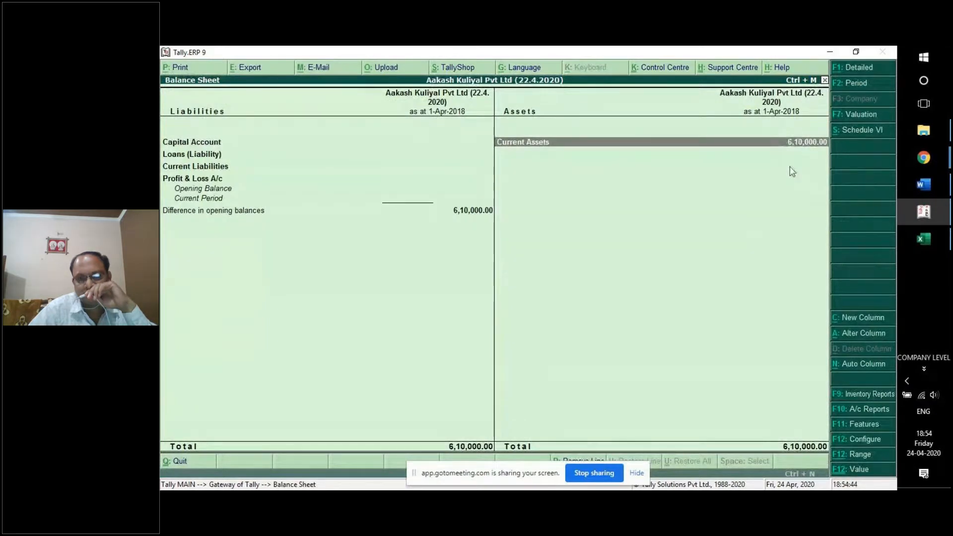
left_click(841, 69)
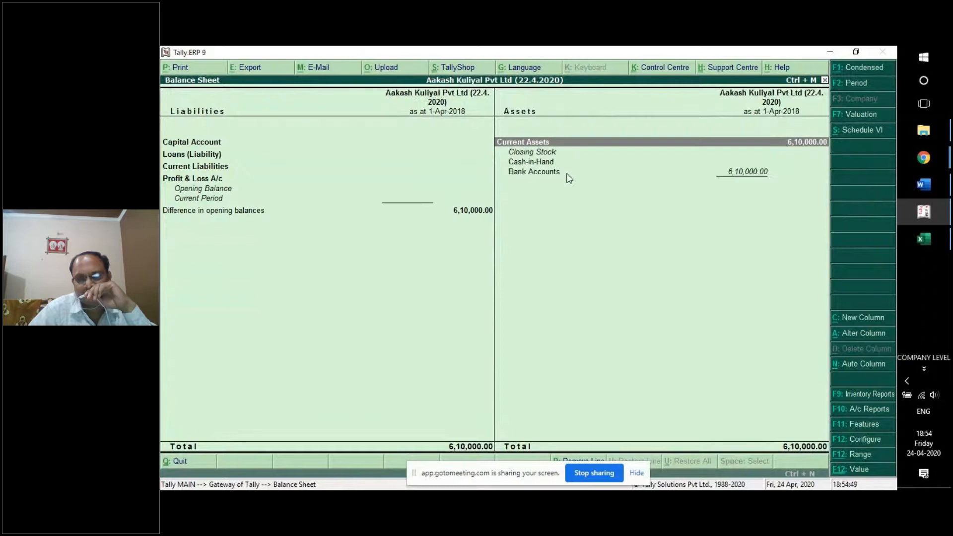
left_click(600, 174)
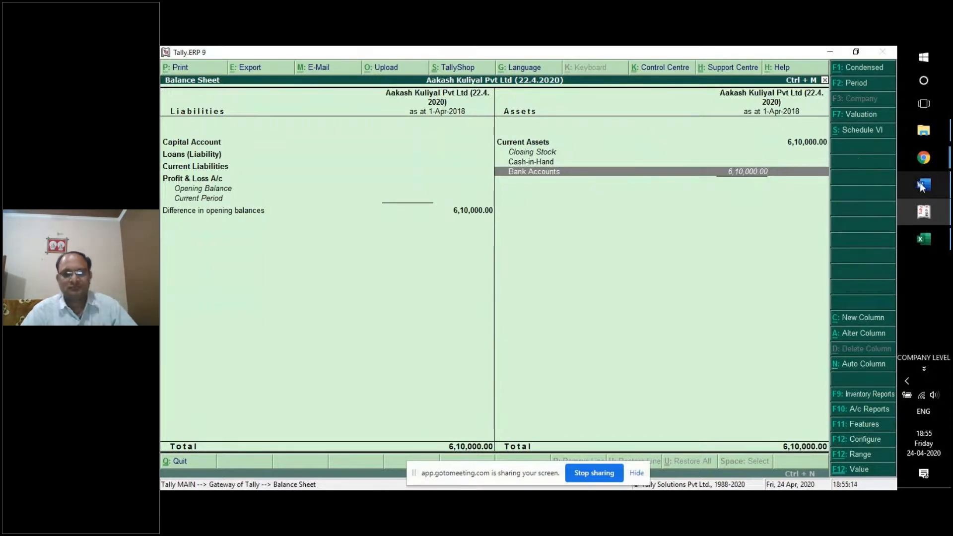
left_click(852, 253)
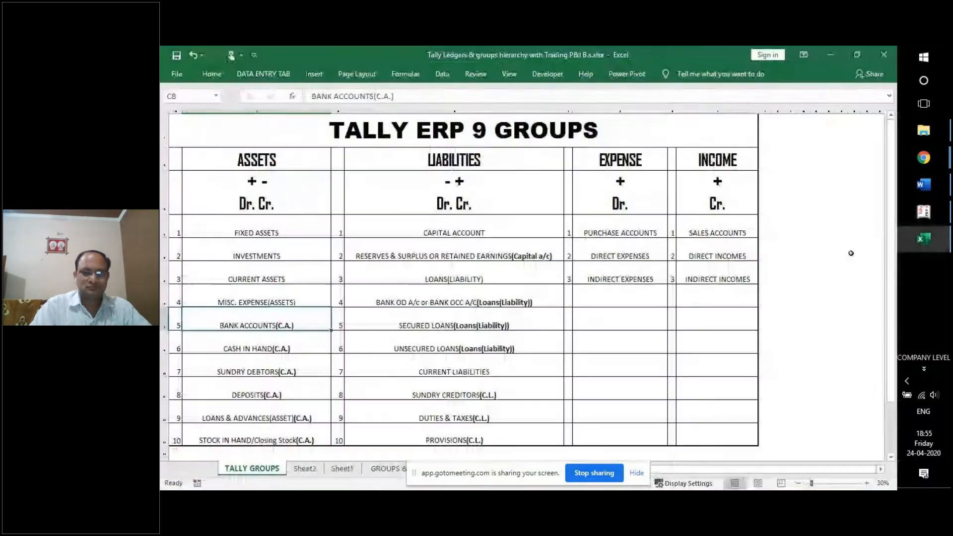
left_click(276, 335)
left_click(475, 164)
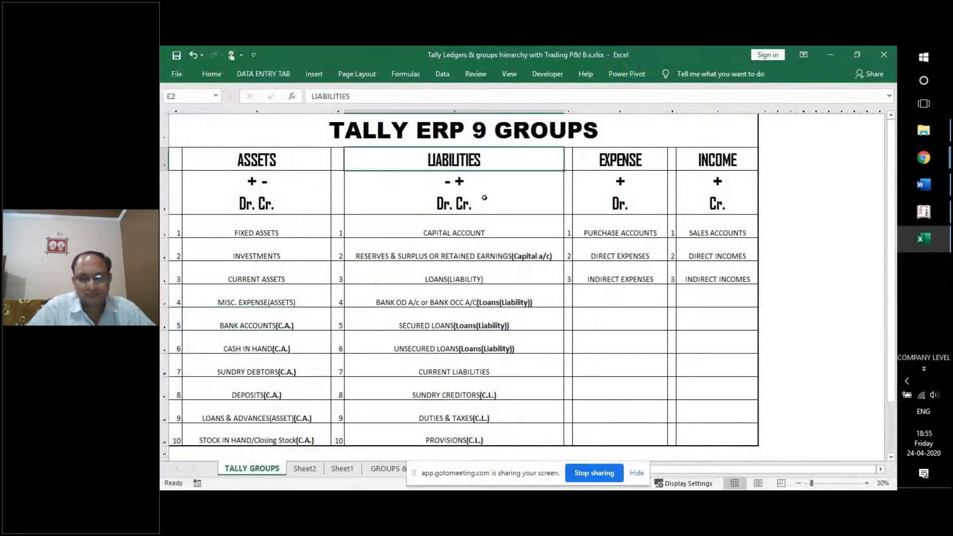
left_click(484, 233)
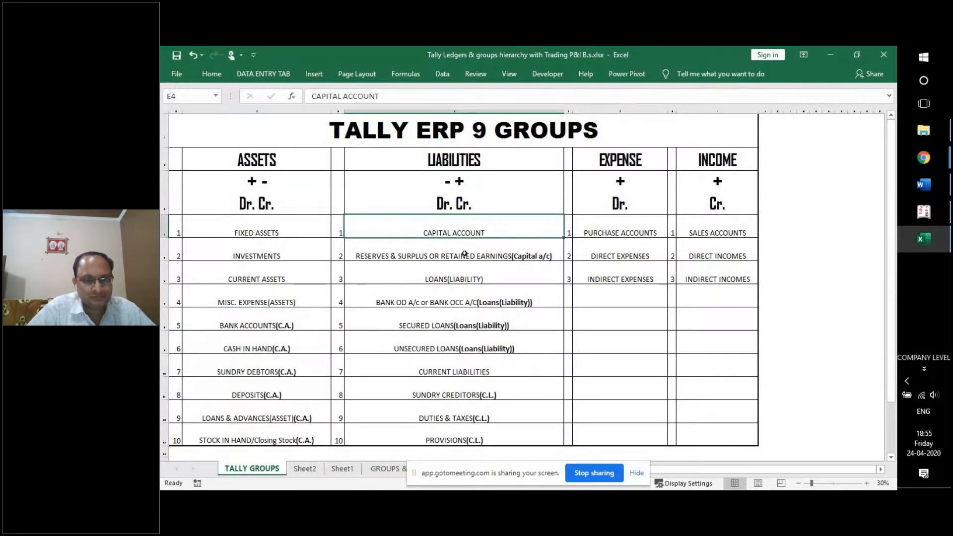
left_click(440, 254)
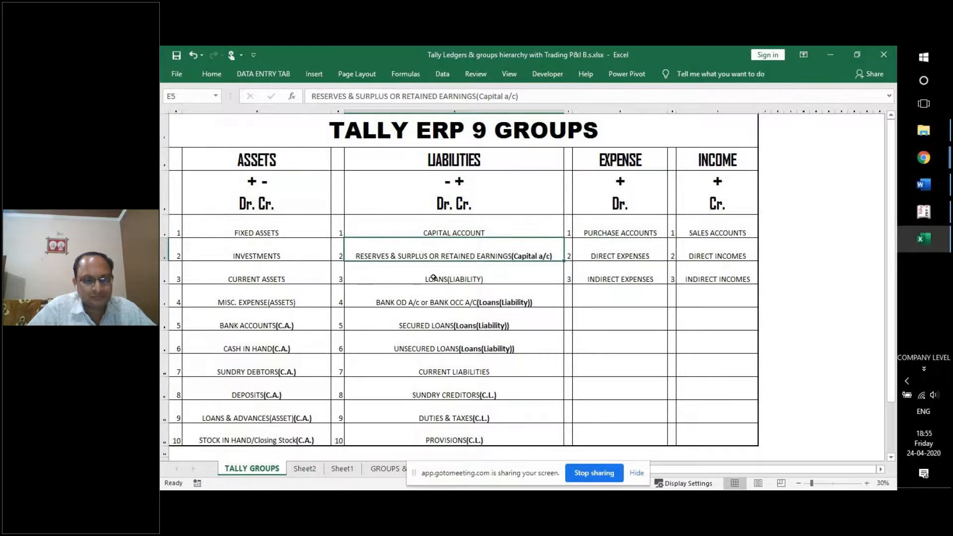
left_click(434, 277)
left_click(407, 299)
left_click(412, 318)
left_click(427, 347)
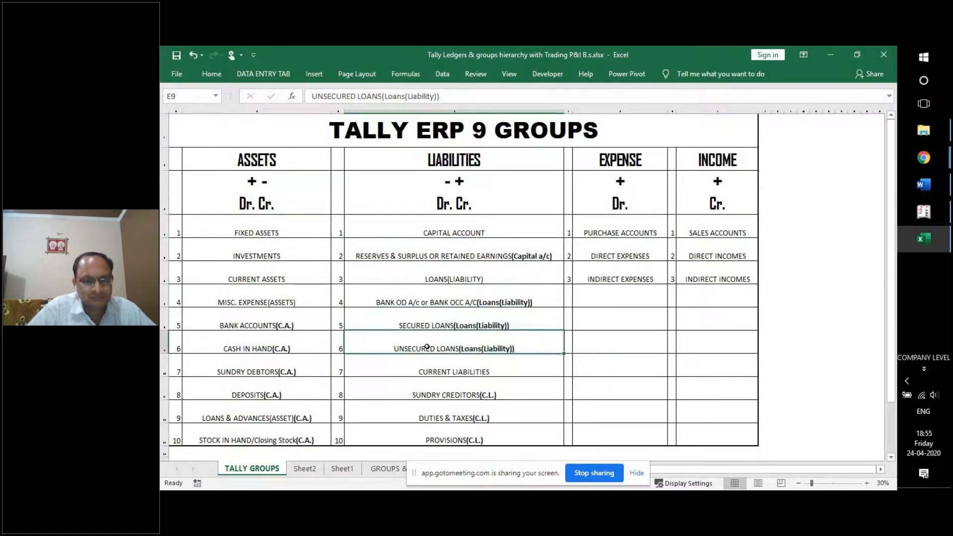
left_click(434, 367)
left_click(439, 392)
left_click(441, 417)
left_click(441, 433)
left_click_drag(444, 223, 451, 428)
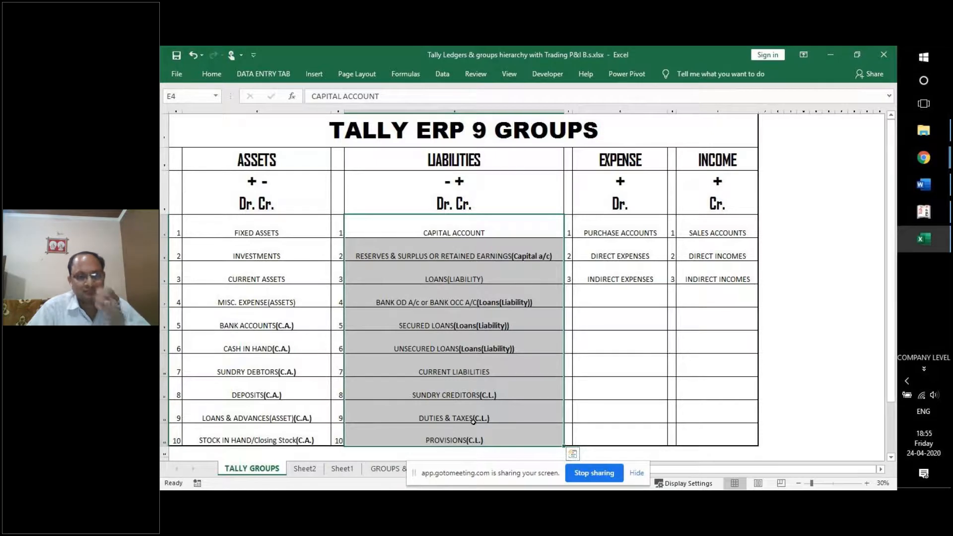
left_click(551, 317)
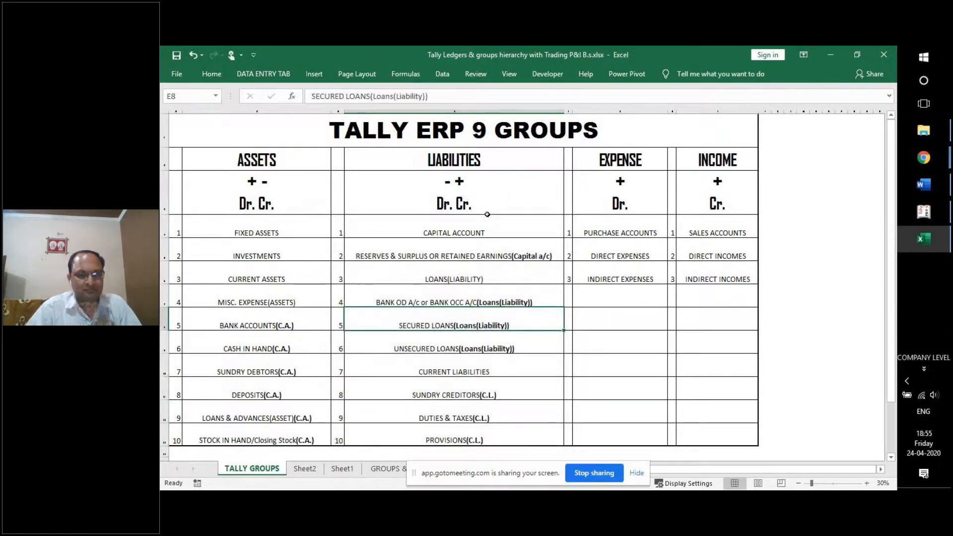
left_click(507, 230)
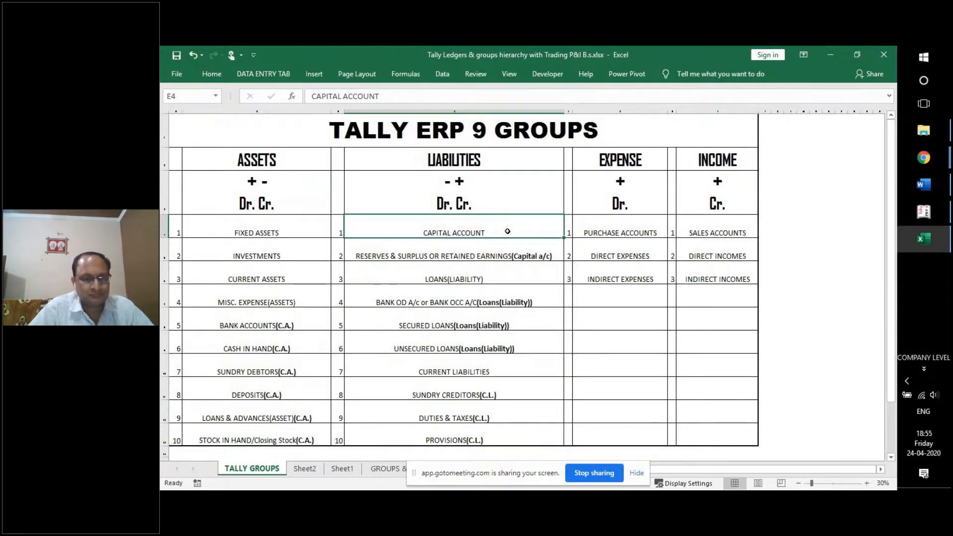
left_click(479, 245)
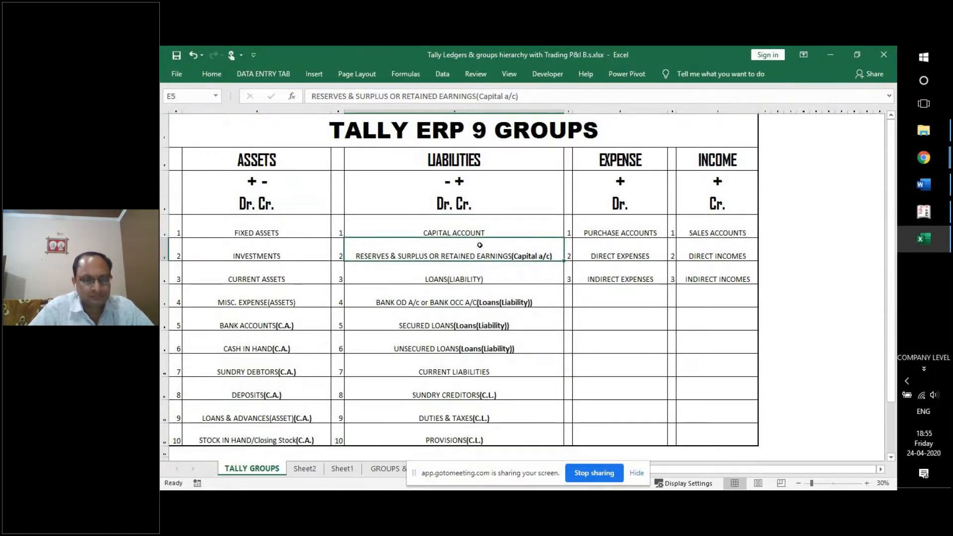
left_click(390, 317)
double_click(419, 326)
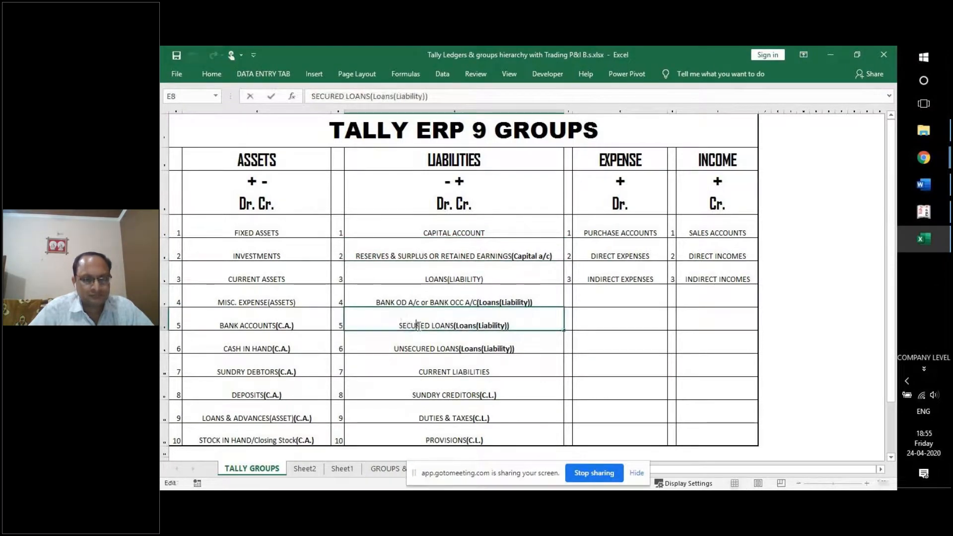
left_click_drag(395, 326, 455, 325)
left_click(489, 347)
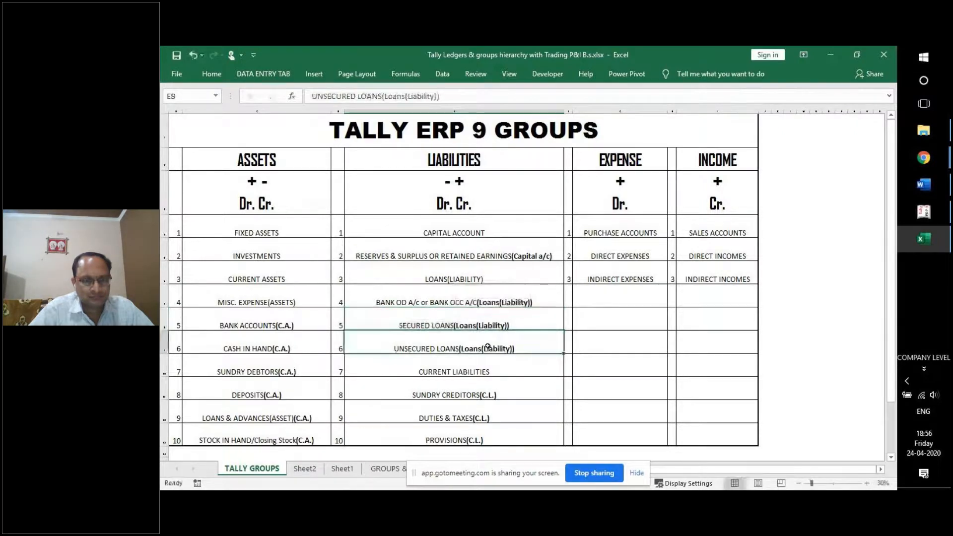
double_click(405, 347)
left_click_drag(396, 349, 459, 348)
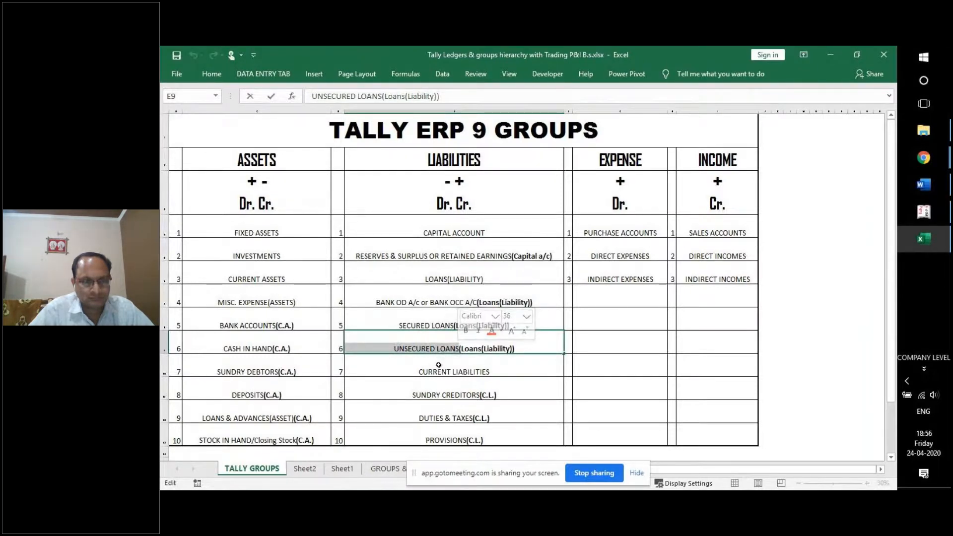
left_click(437, 392)
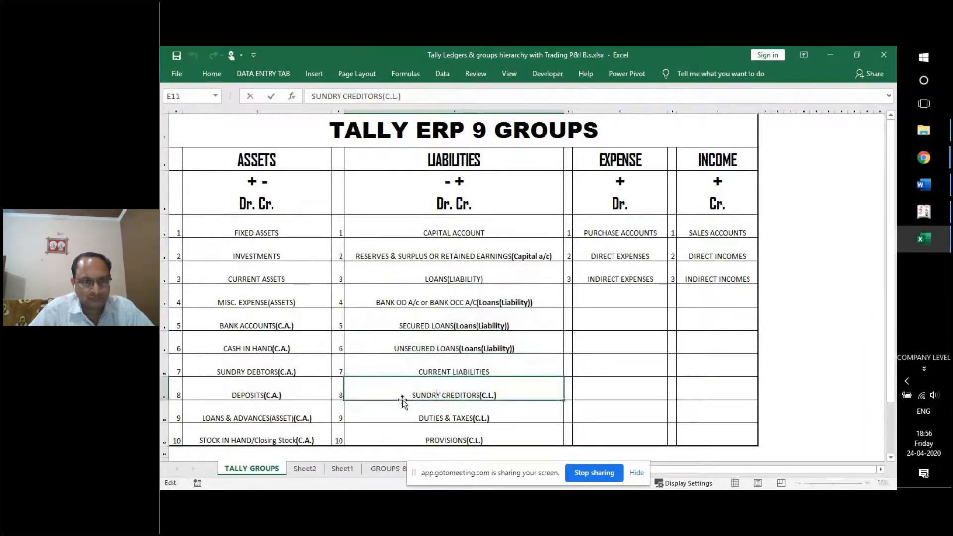
left_click_drag(412, 395, 478, 396)
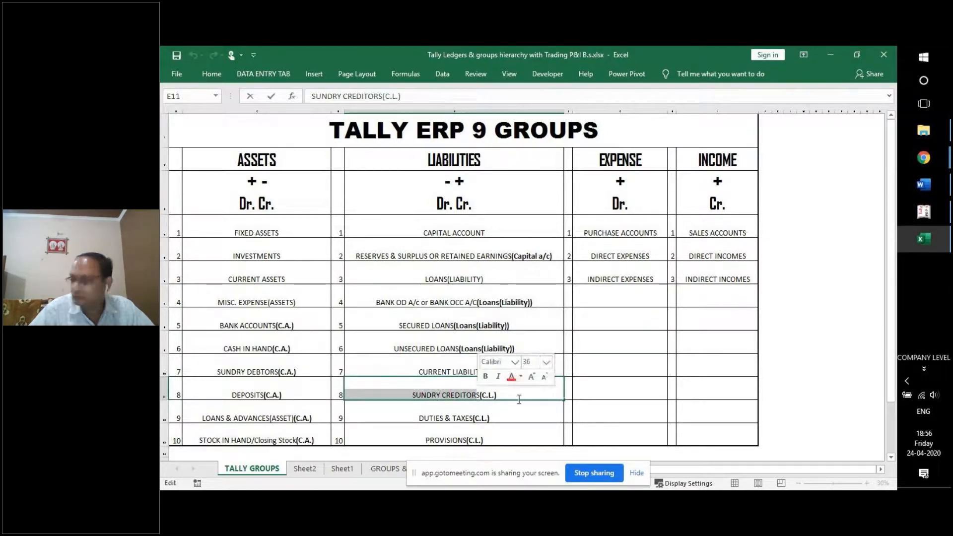
left_click(498, 414)
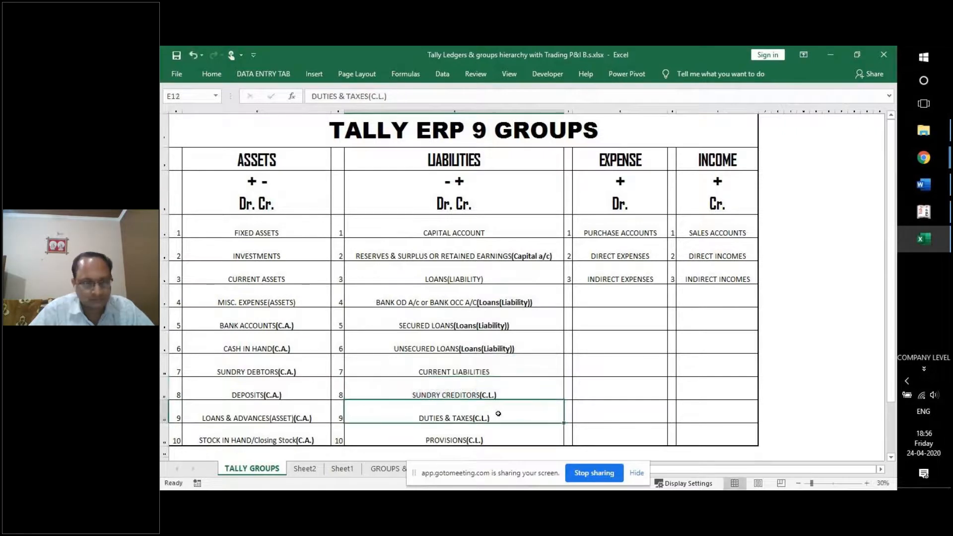
double_click(420, 418)
left_click_drag(420, 418, 473, 418)
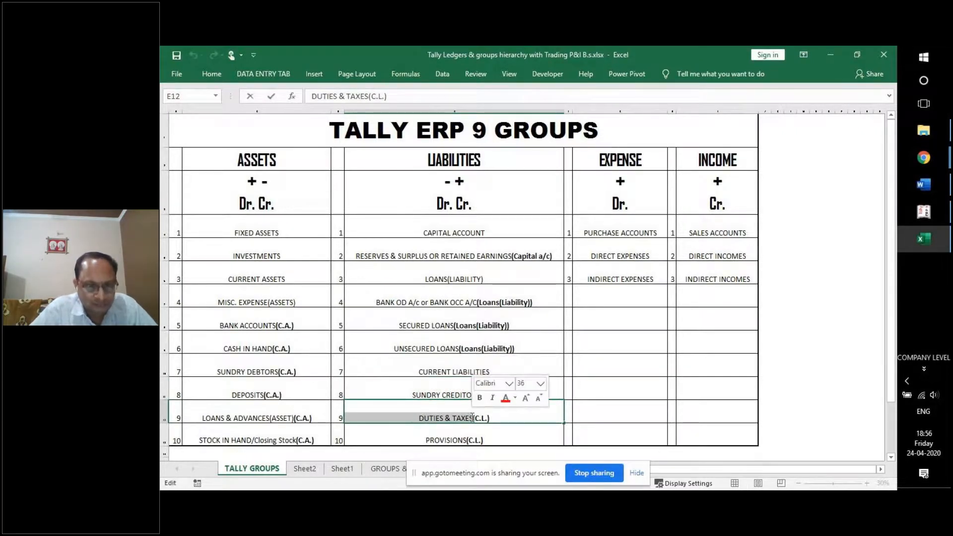
left_click(418, 417)
left_click_drag(418, 417, 471, 415)
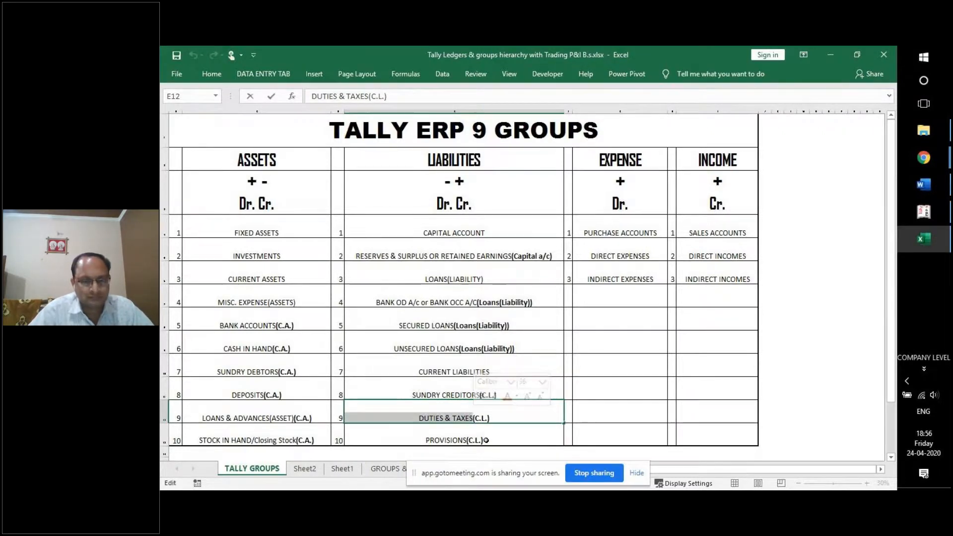
left_click(425, 439)
left_click_drag(426, 439, 467, 439)
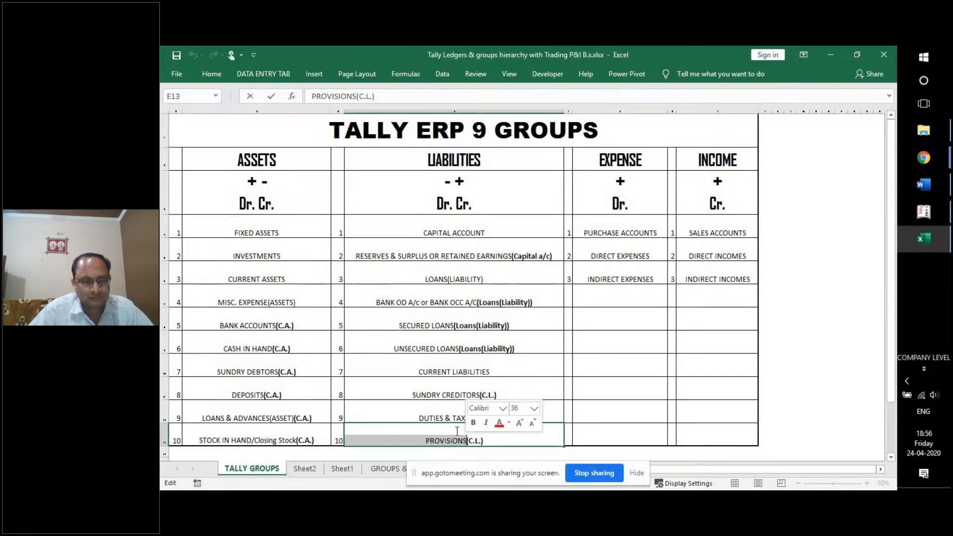
left_click(470, 312)
left_click_drag(477, 233, 464, 426)
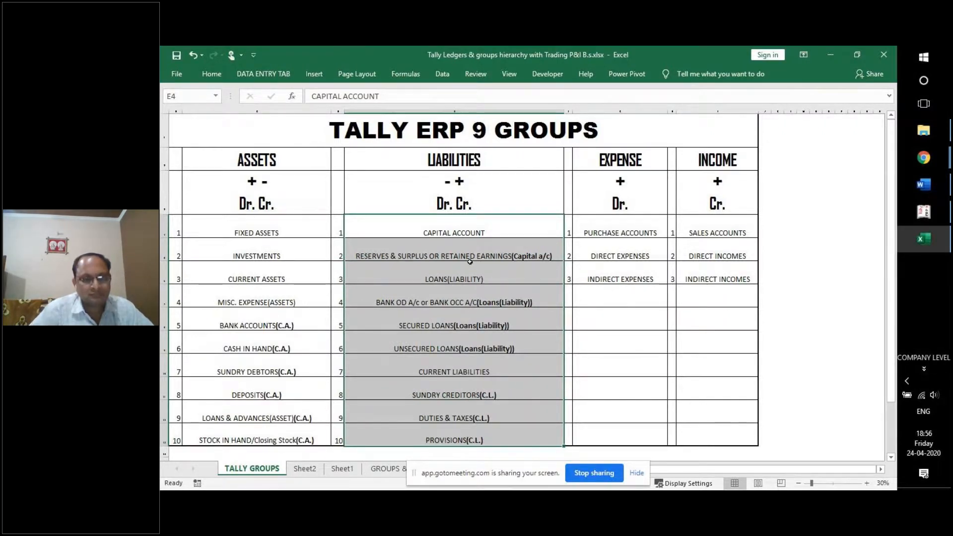
left_click(262, 163)
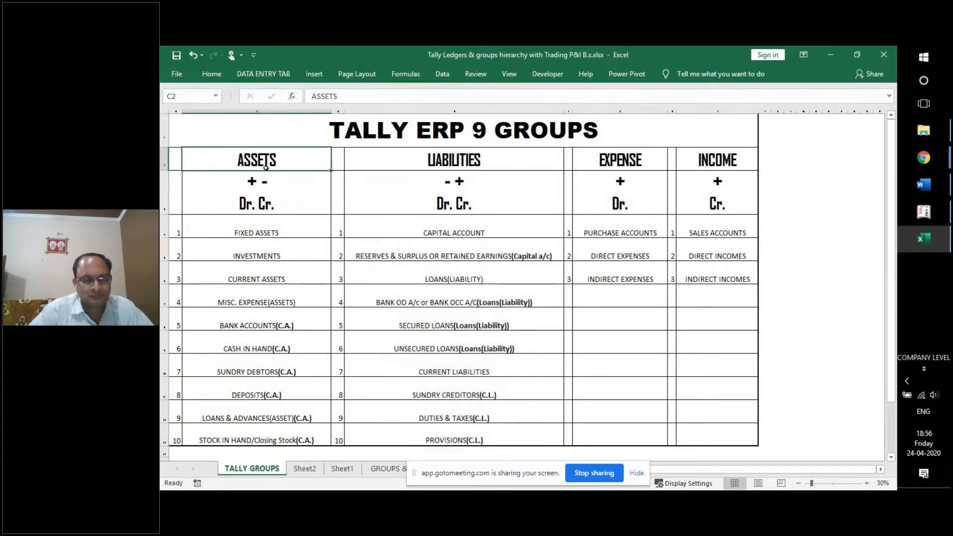
left_click(442, 162)
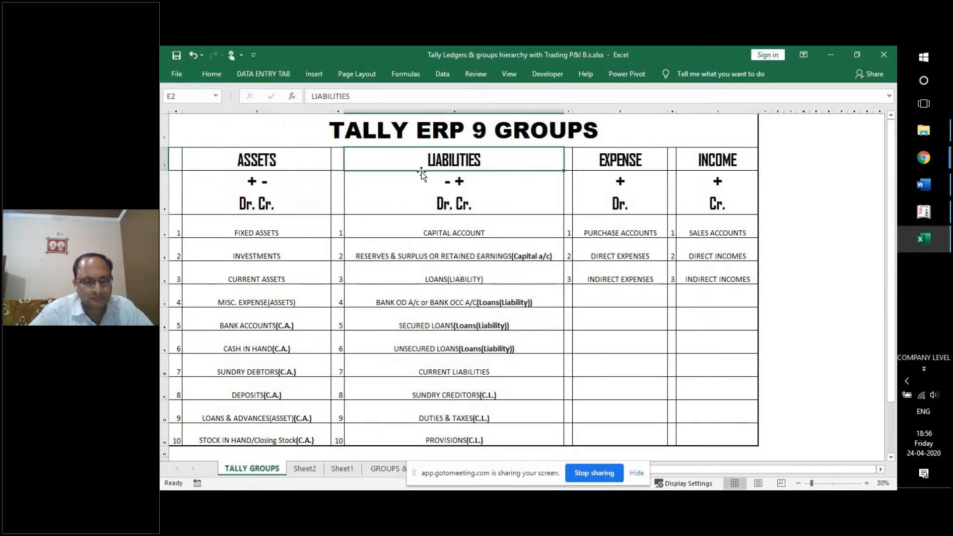
left_click_drag(296, 157, 552, 439)
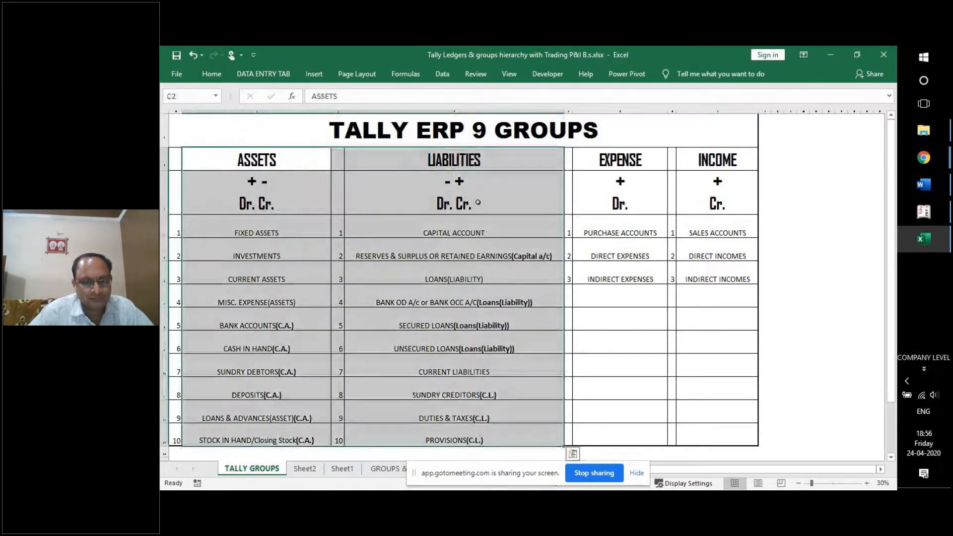
left_click(725, 160)
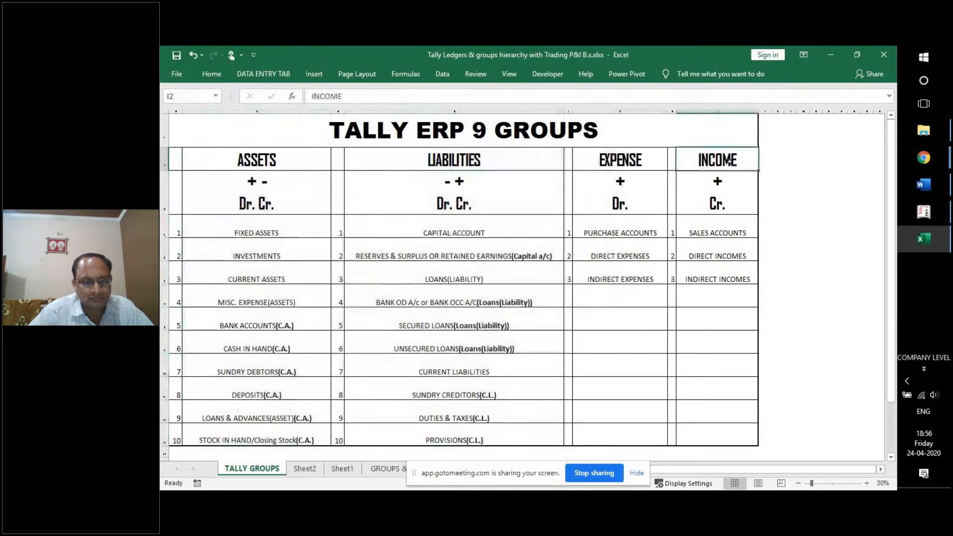
left_click(618, 226)
left_click(695, 229)
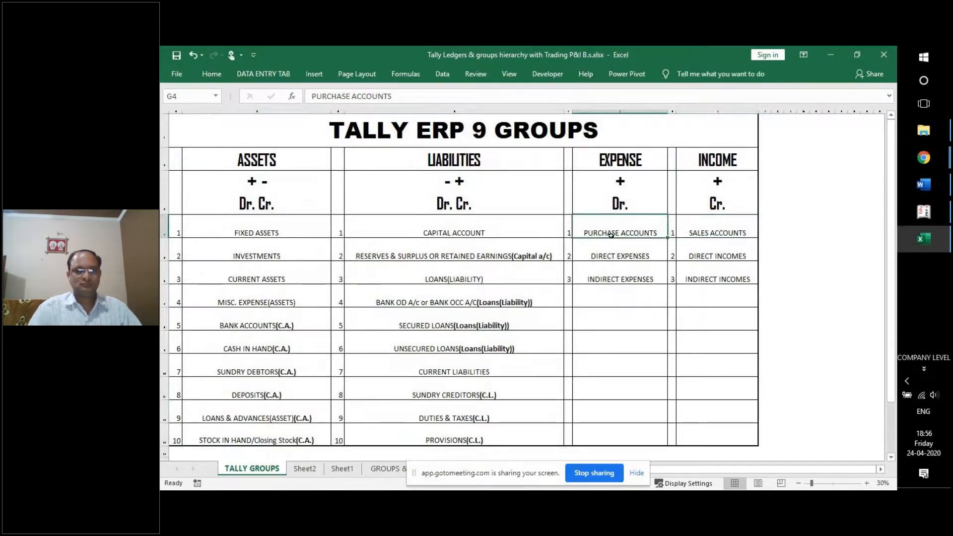
left_click(638, 162)
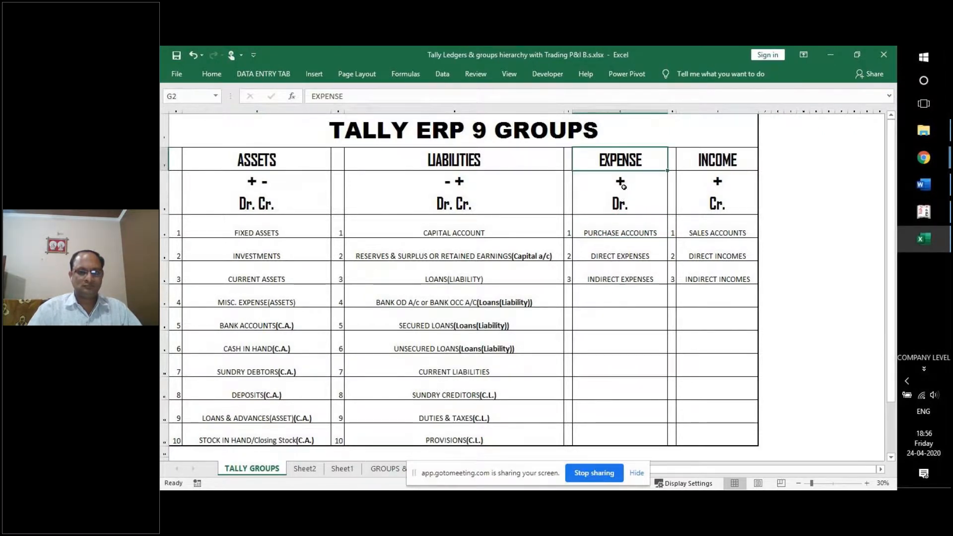
left_click_drag(615, 161, 613, 275)
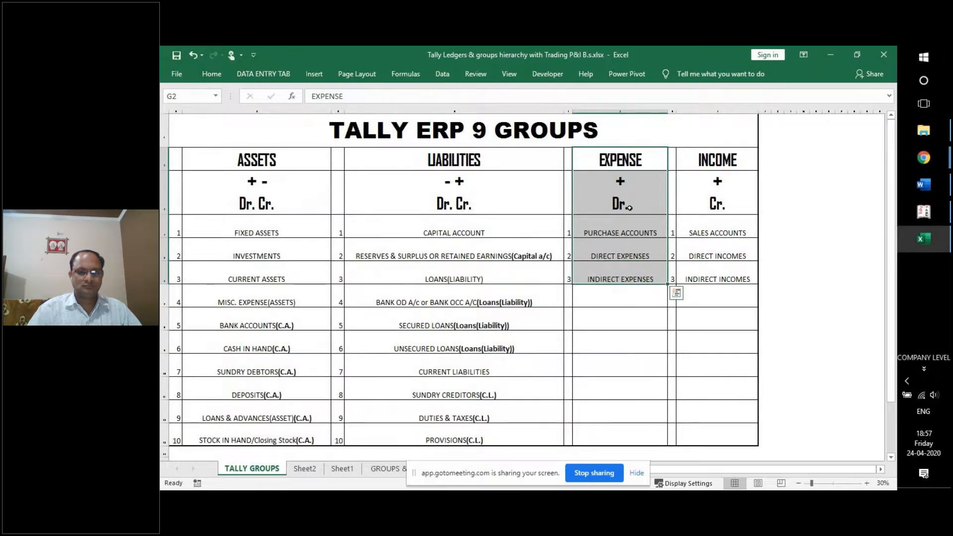
left_click_drag(735, 152, 720, 280)
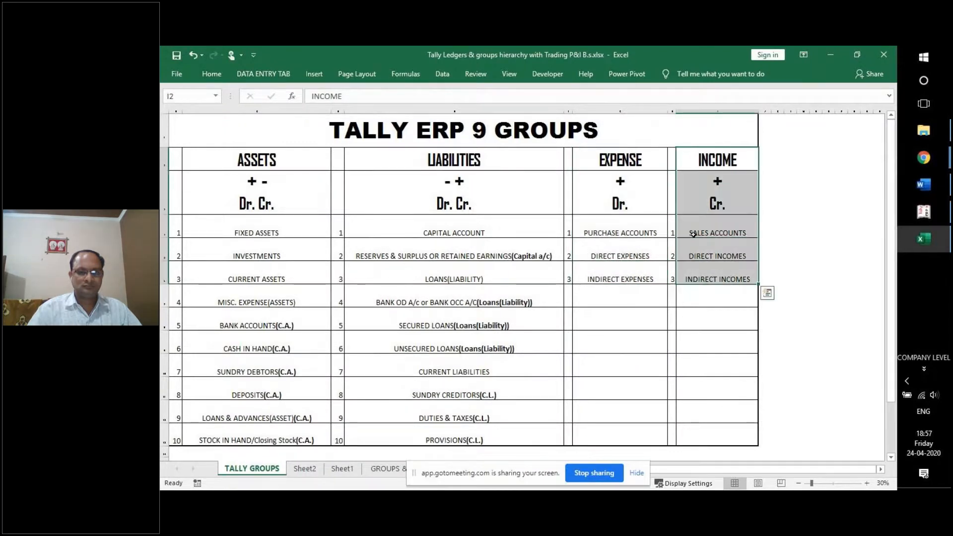
left_click_drag(621, 159, 689, 265)
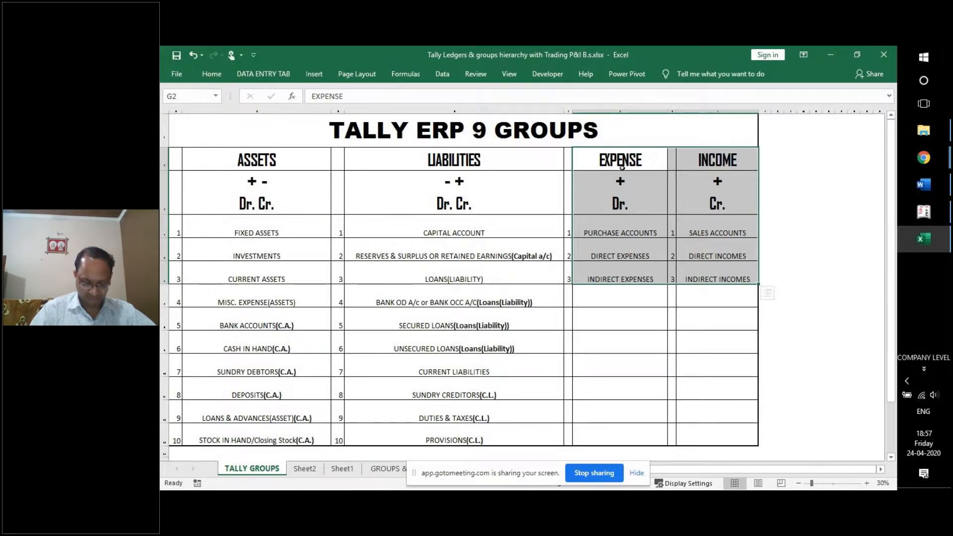
left_click_drag(455, 160, 494, 418)
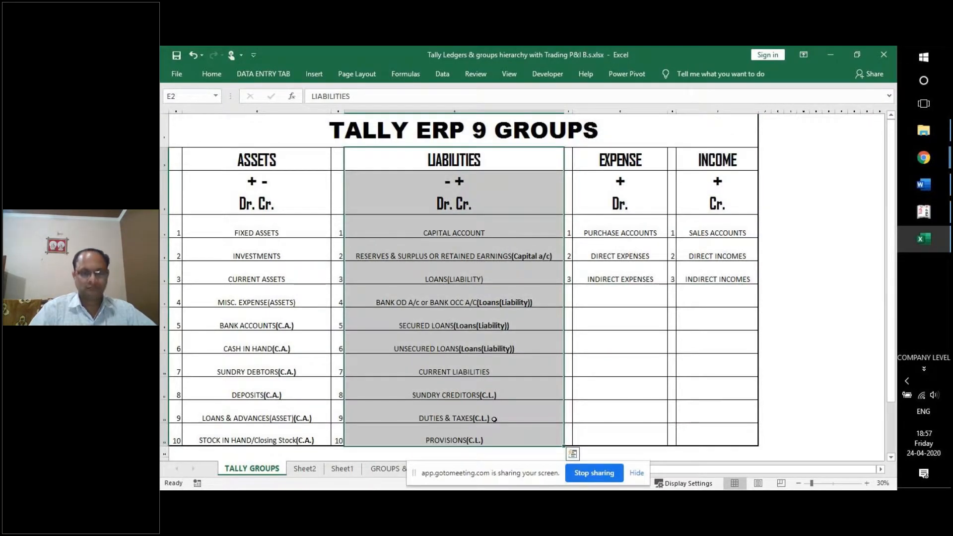
left_click(635, 165)
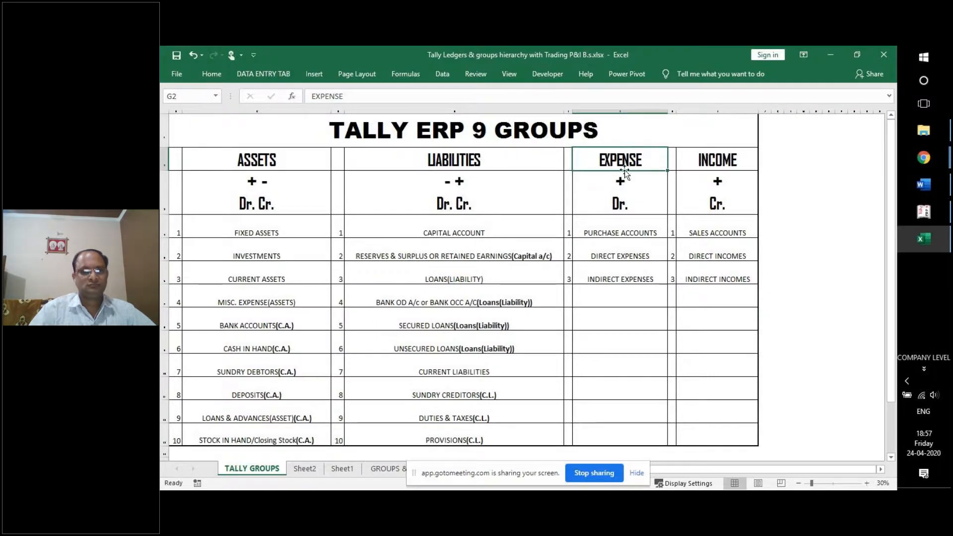
left_click(524, 166)
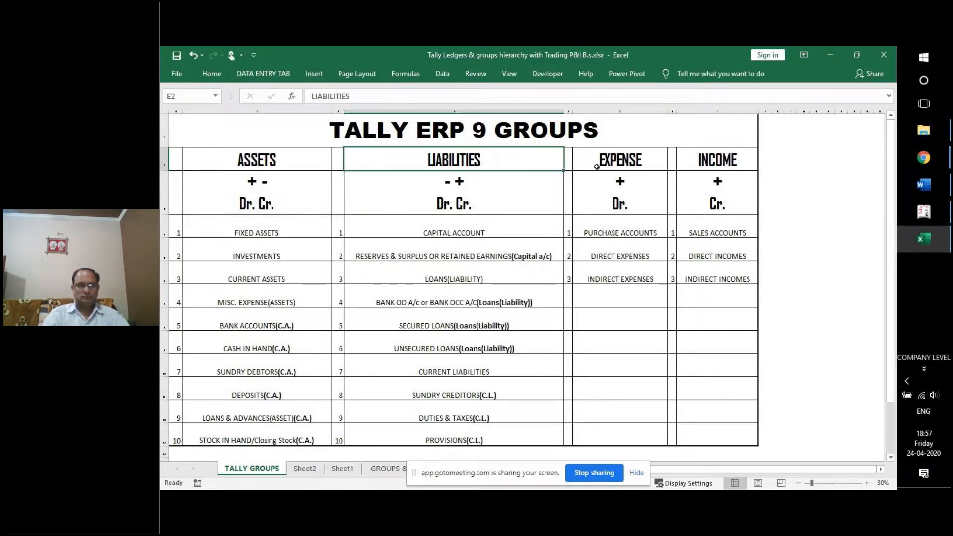
left_click_drag(620, 159, 612, 274)
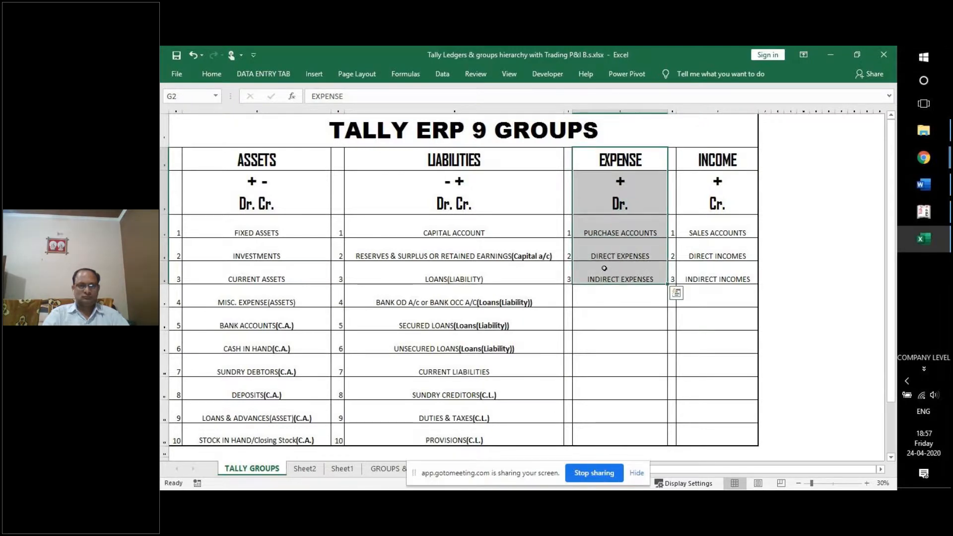
left_click(489, 158)
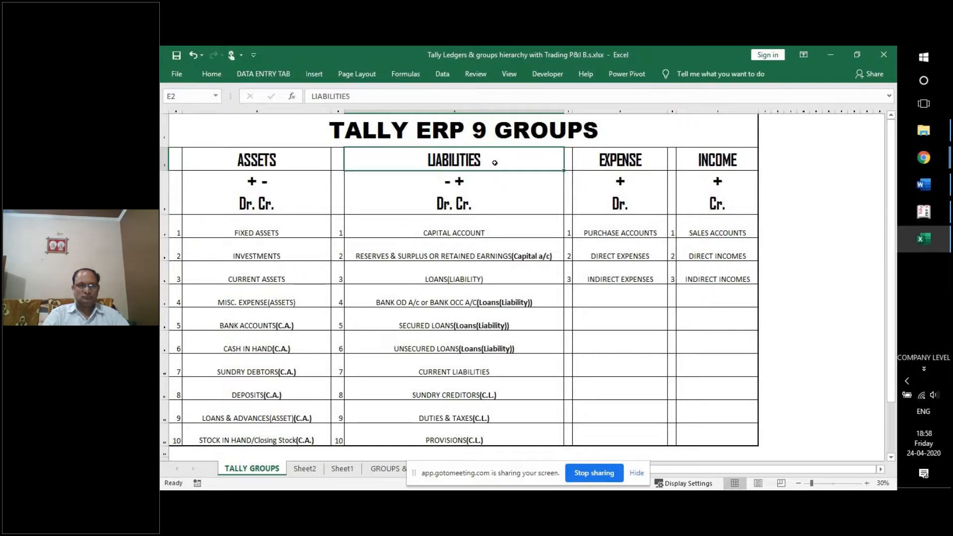
left_click(615, 161)
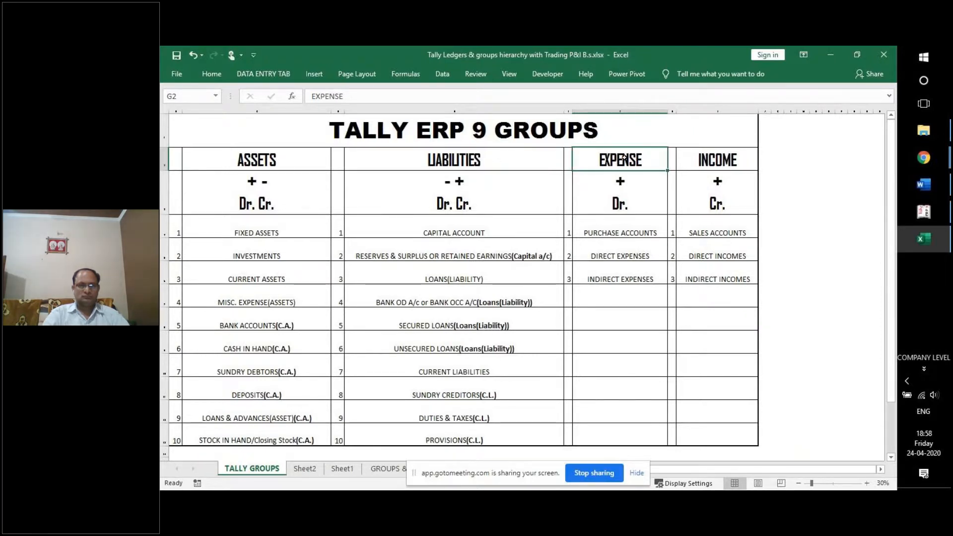
left_click_drag(641, 155, 705, 267)
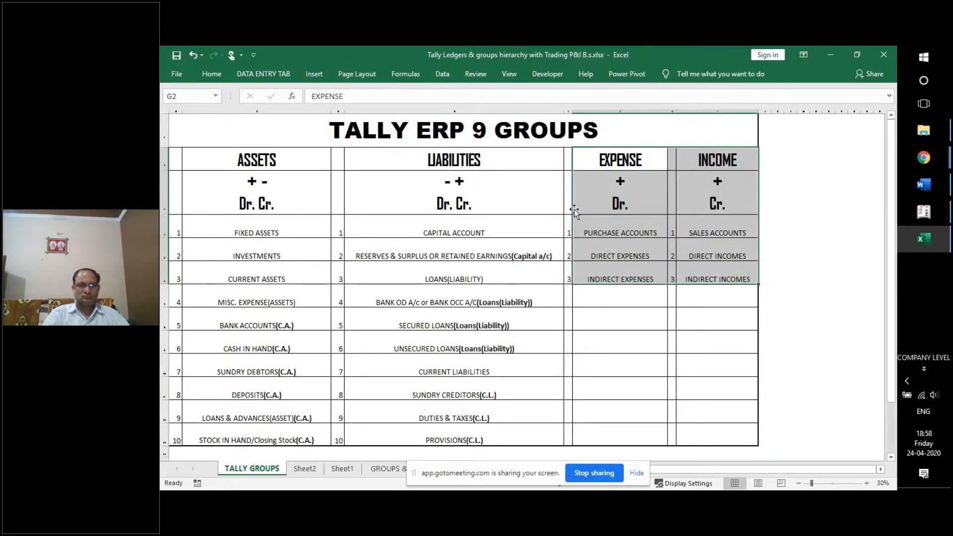
left_click(386, 163)
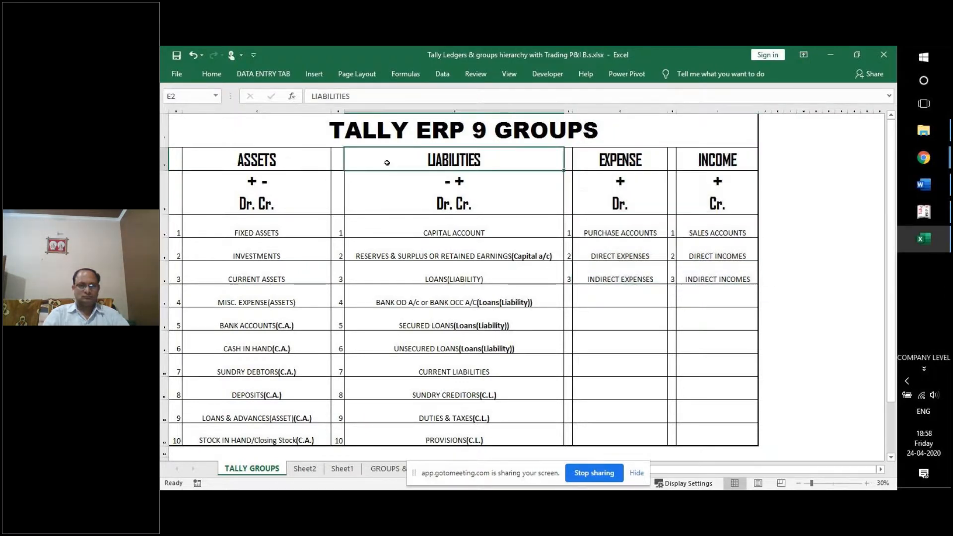
left_click_drag(436, 160, 447, 279)
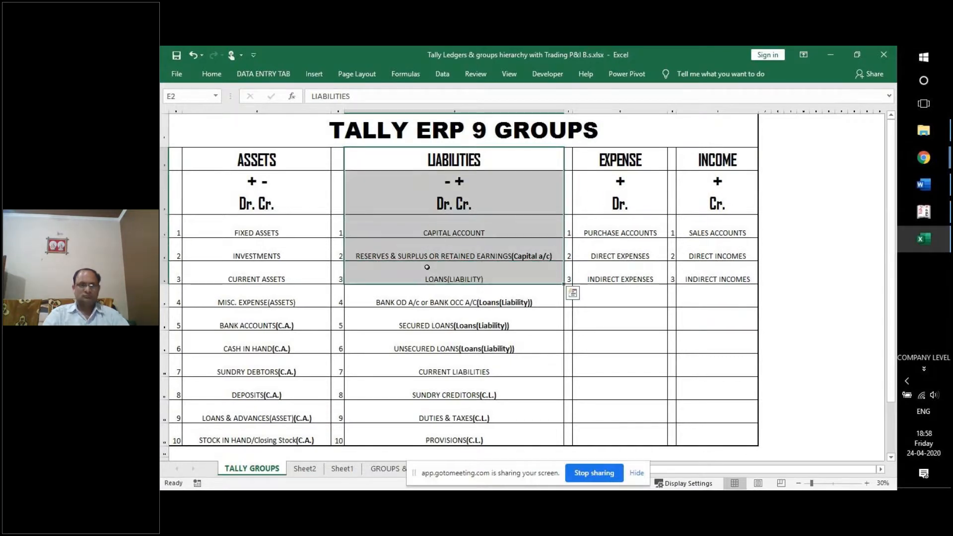
left_click_drag(283, 156, 286, 273)
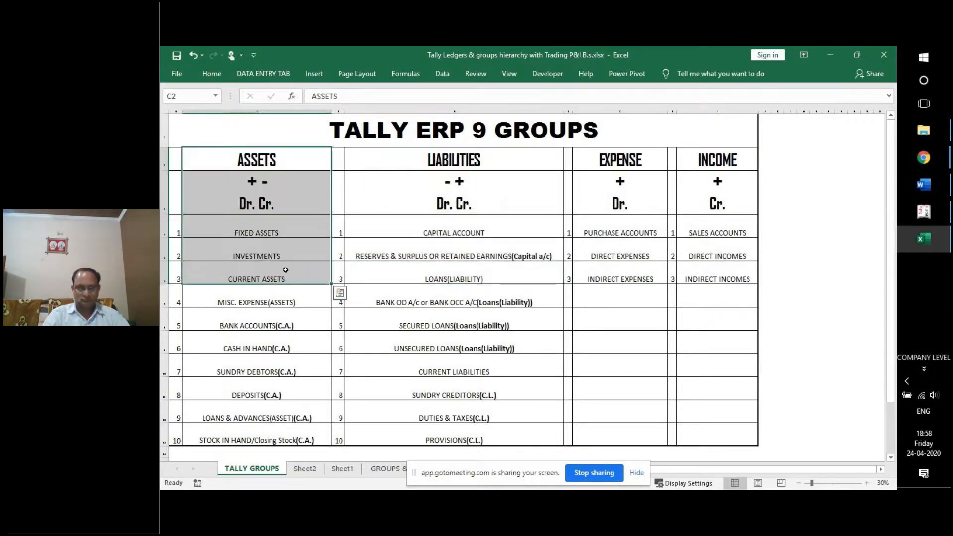
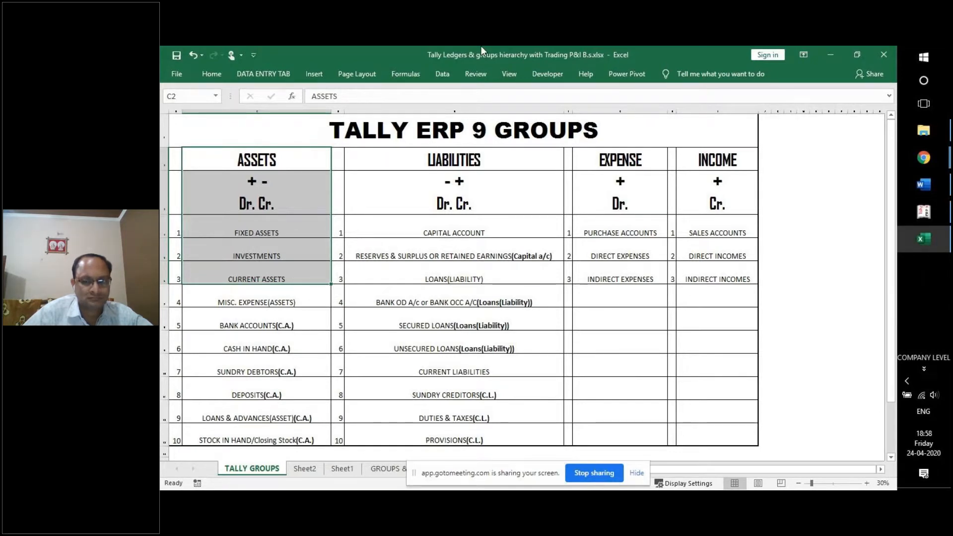
Walk through the chart's EXPENSE heading, PURCHASE ACCOUNTS, and the + Dr. and + Cr. rules.
left_click(628, 179)
left_click(695, 179)
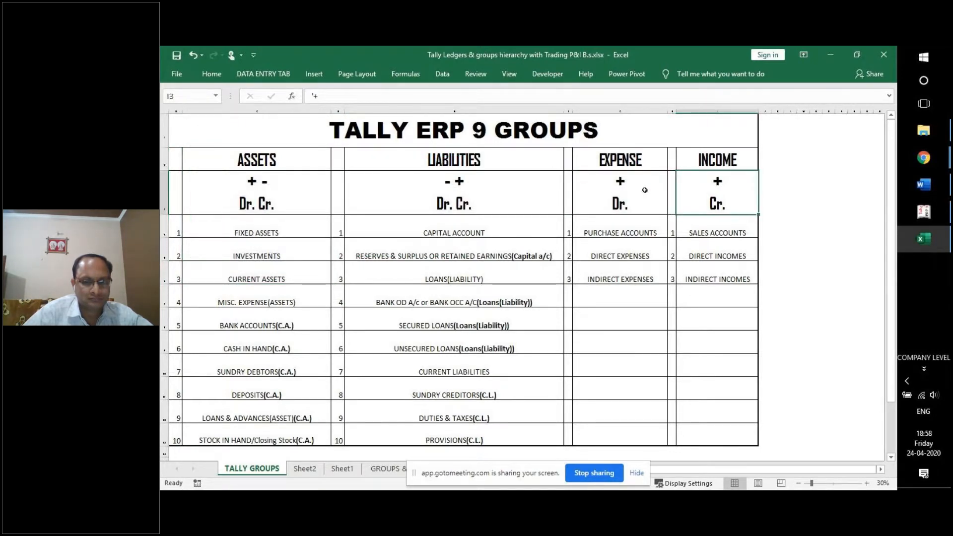
left_click(628, 160)
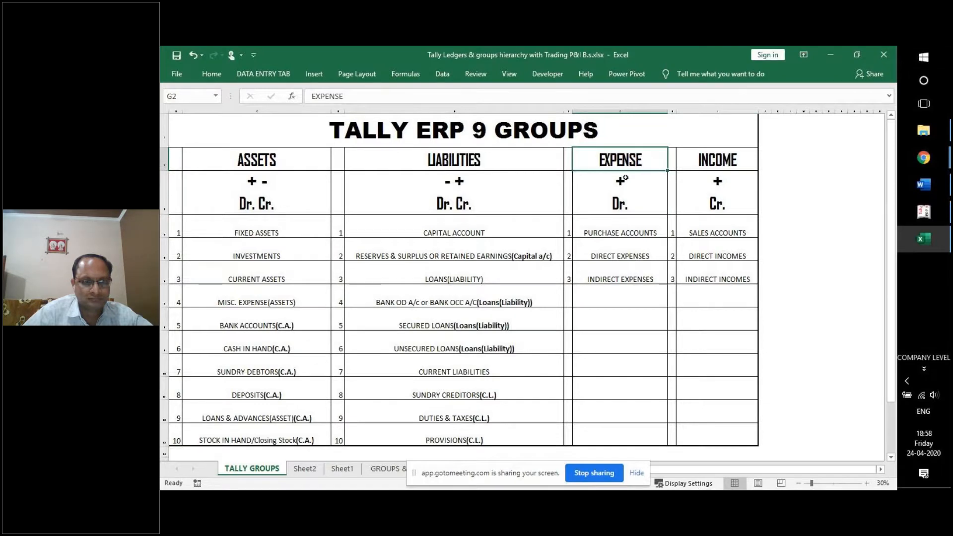
left_click(633, 232)
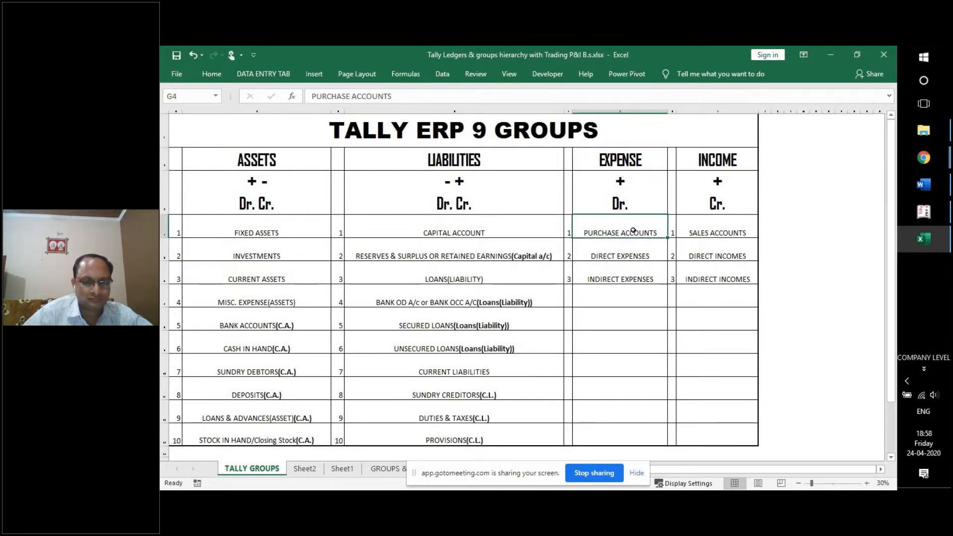
left_click(634, 184)
left_click(708, 190)
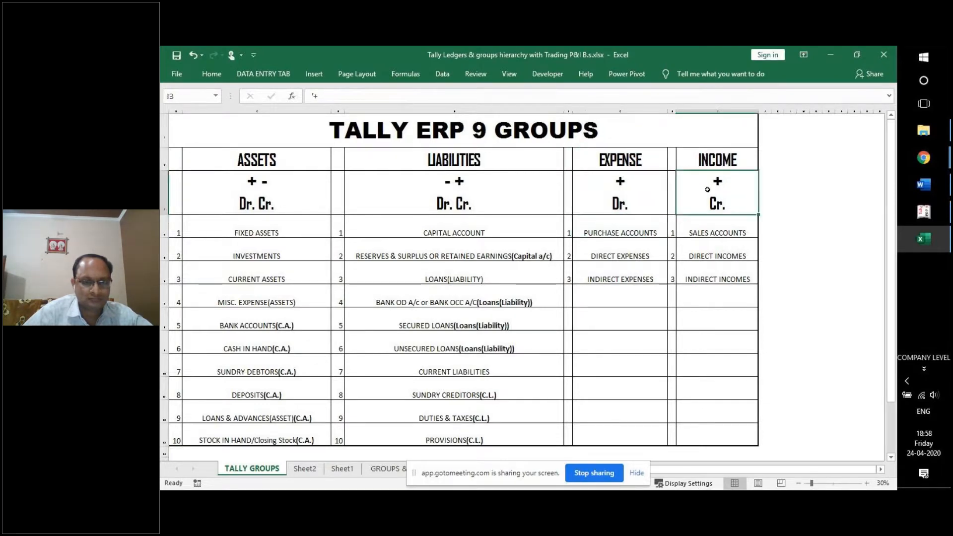
left_click(641, 188)
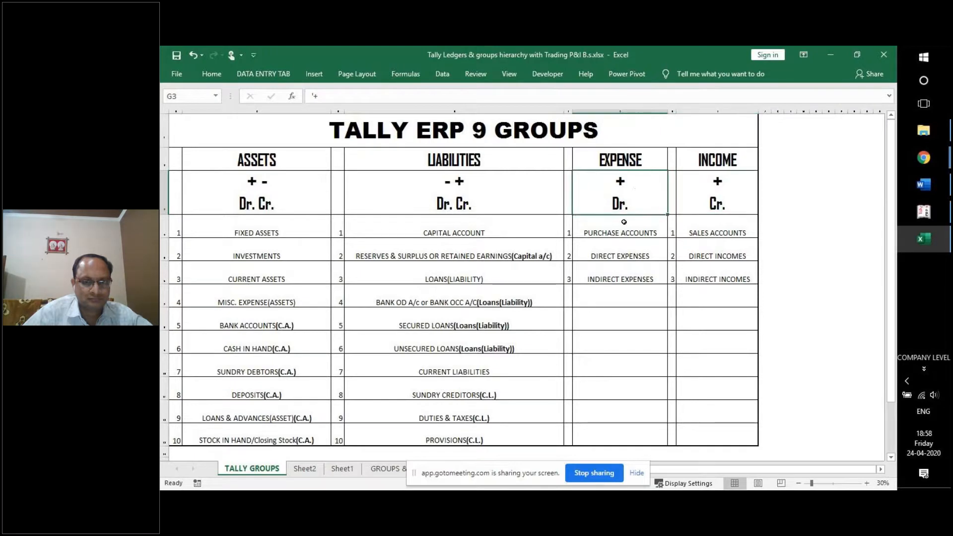
left_click(594, 227)
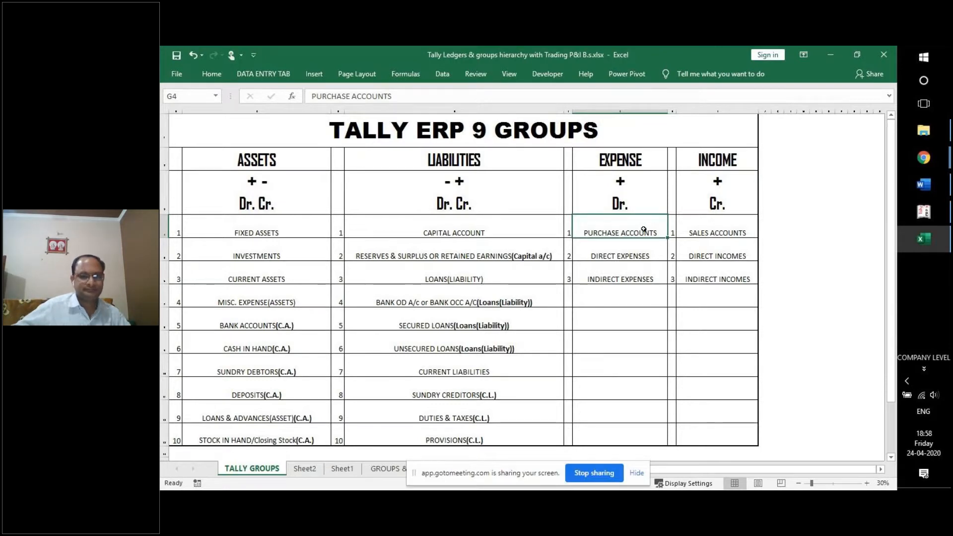
Compare the DIRECT EXPENSES and INDIRECT EXPENSES groups in the Tally groups chart.
left_click(616, 251)
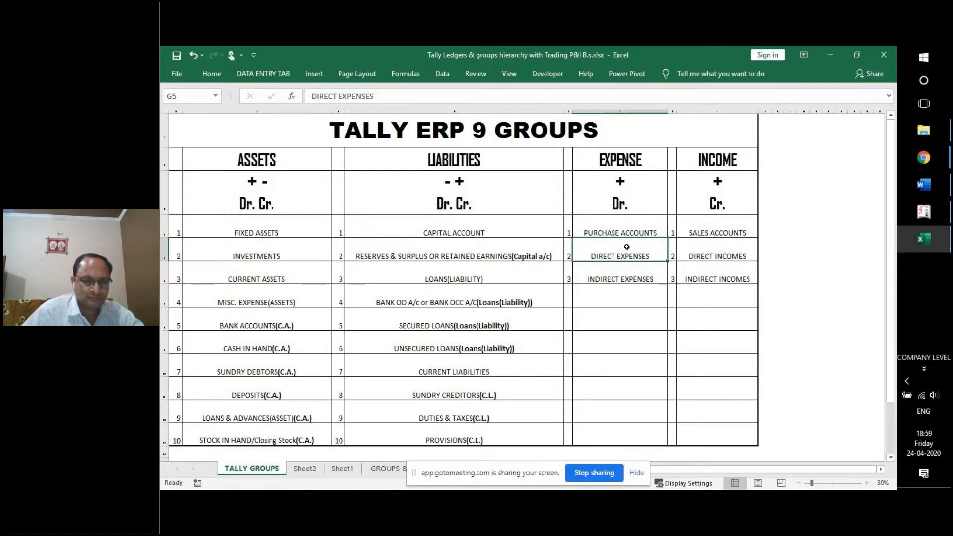
left_click(628, 273)
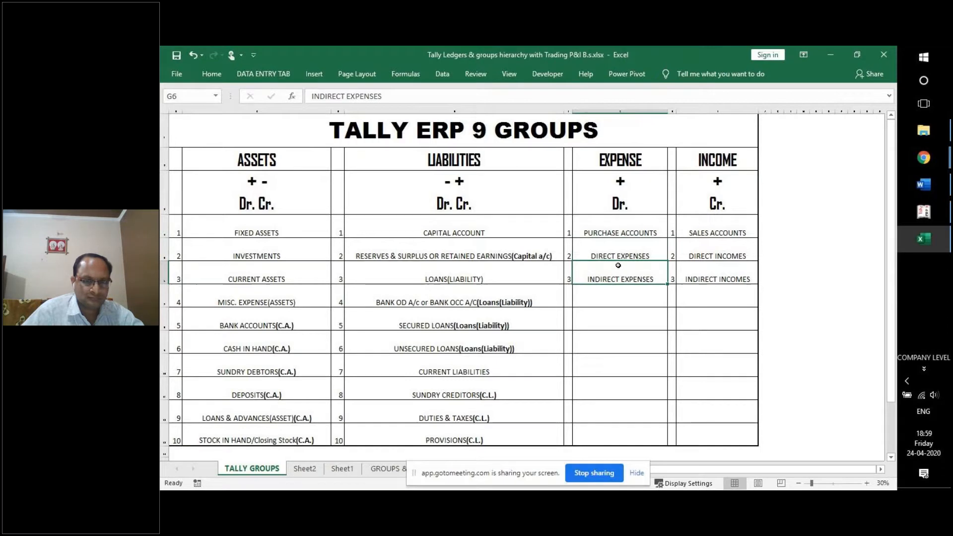
left_click(633, 256)
left_click(632, 272)
left_click(632, 253)
left_click(640, 276)
left_click(627, 253)
left_click(639, 266)
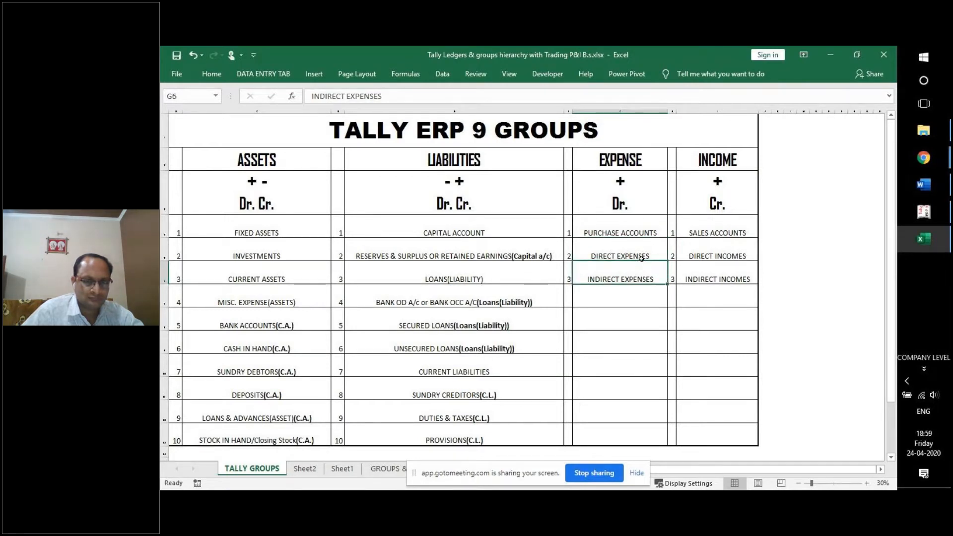
left_click(658, 249)
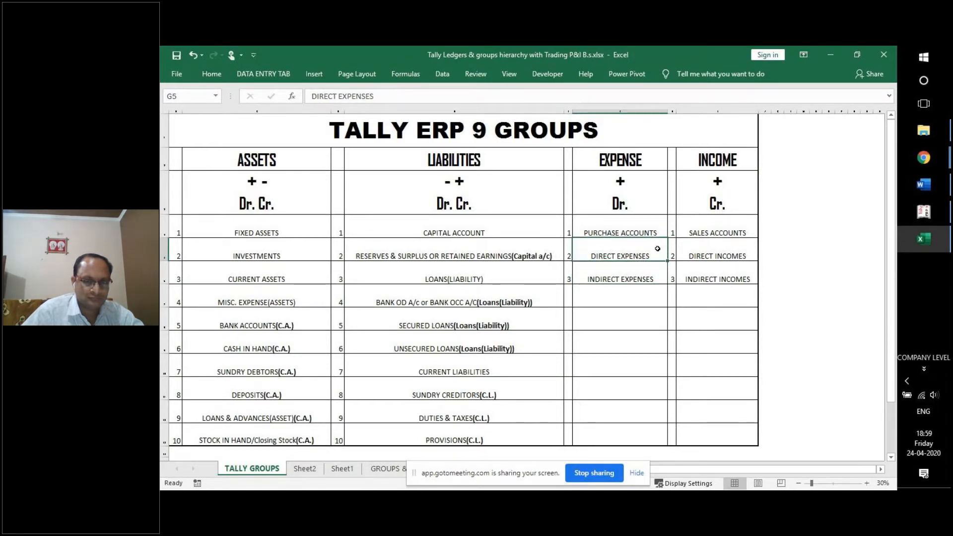
left_click(645, 267)
left_click(653, 252)
left_click(653, 272)
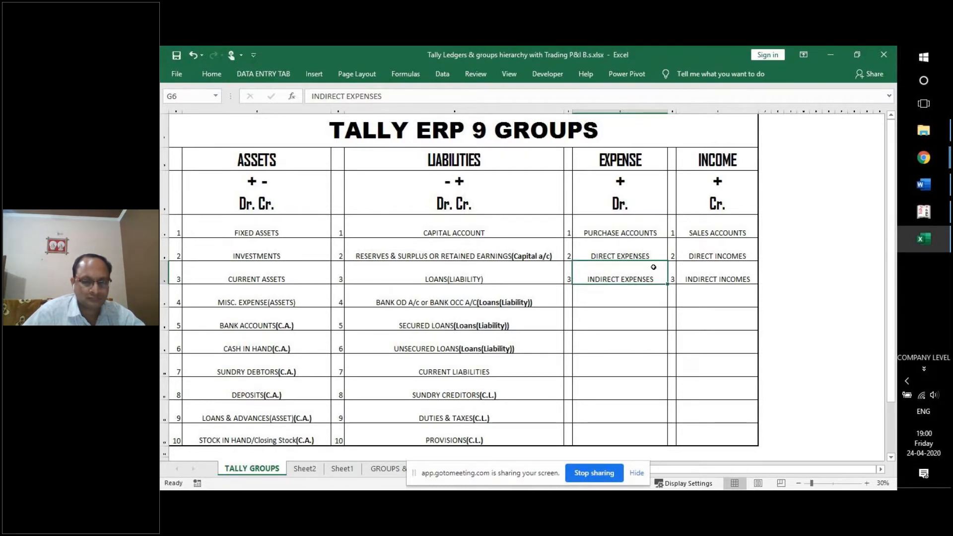
left_click(645, 249)
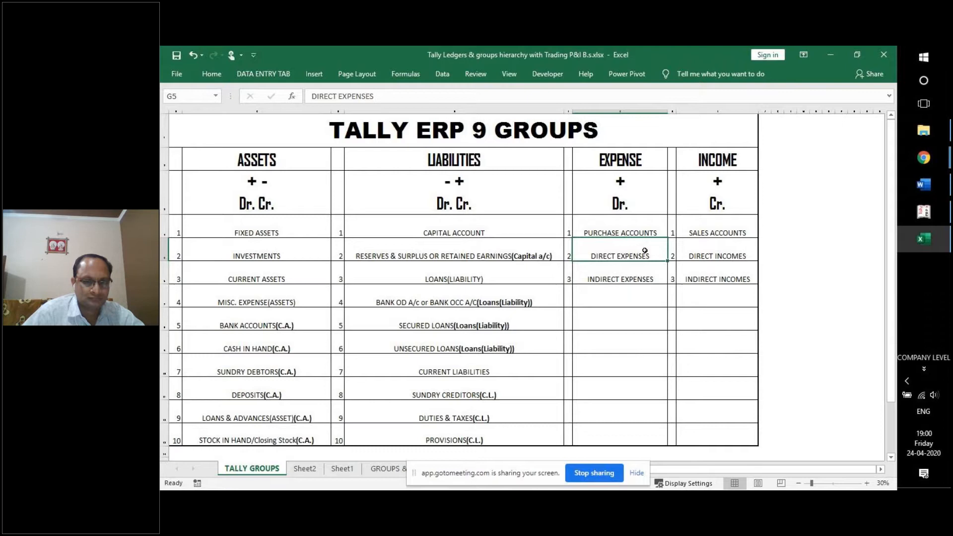
left_click(647, 271)
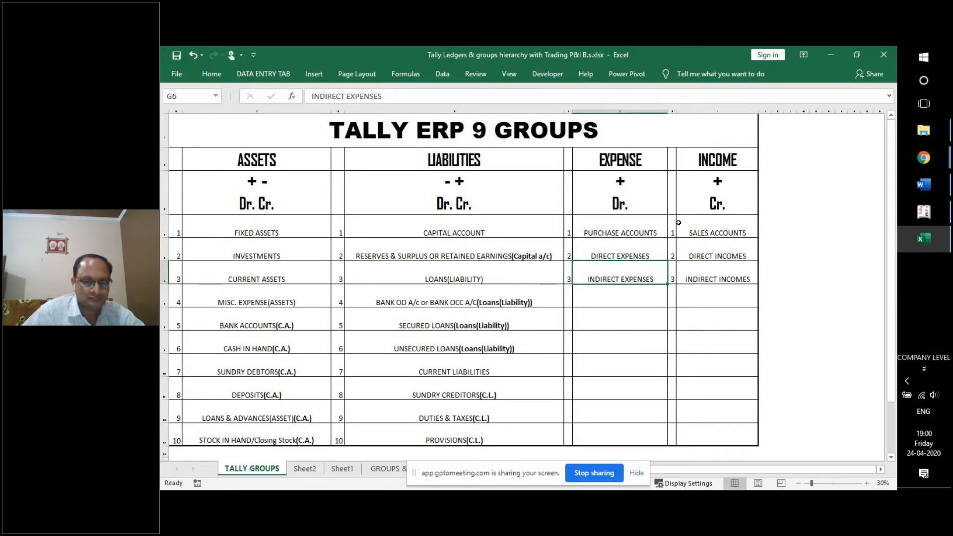
Review the INCOME groups (SALES ACCOUNTS, DIRECT INCOMES, INDIRECT INCOMES), then show the GROUPS sheet.
left_click(737, 160)
left_click_drag(723, 226, 726, 282)
left_click(717, 240)
left_click(719, 281)
left_click(715, 229)
left_click(720, 253)
left_click(721, 270)
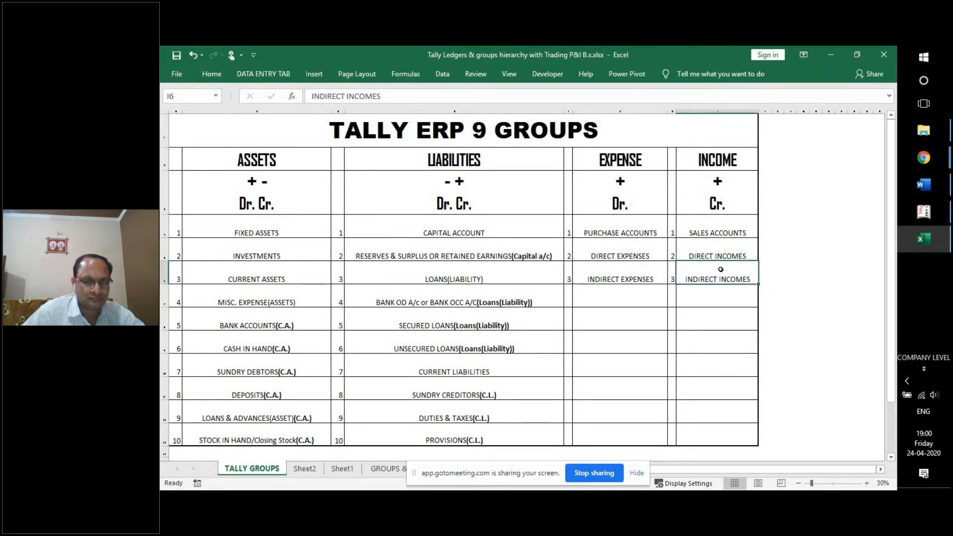
left_click(719, 231)
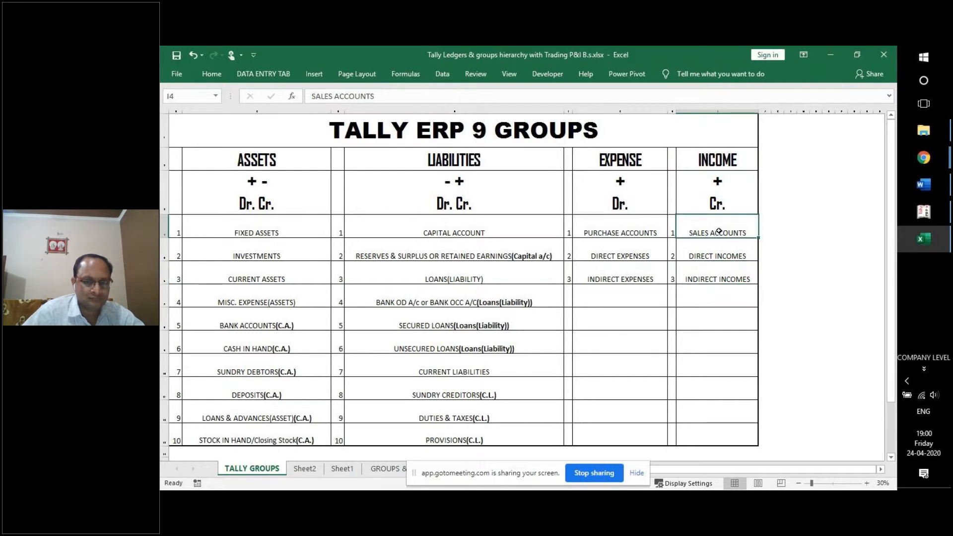
left_click(722, 248)
left_click(726, 271)
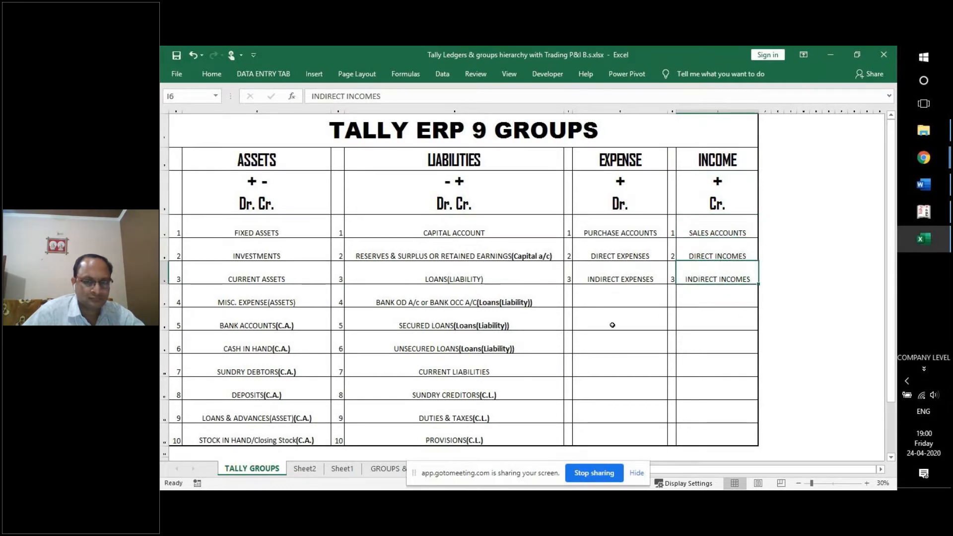
left_click(396, 468)
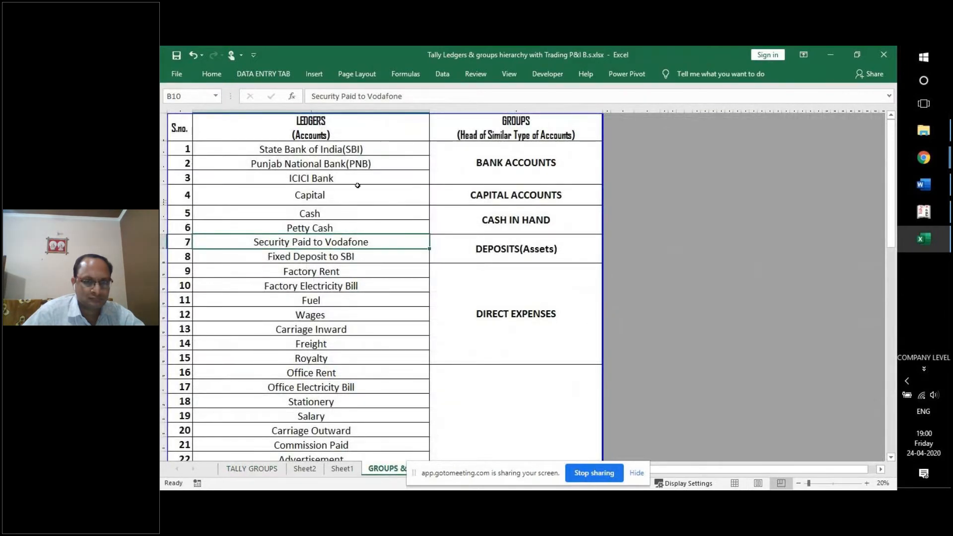
Match SBI, PNB, ICICI to BANK ACCOUNTS, Cash and Petty Cash to CASH IN HAND, and Factory Rent–Royalty to DIRECT EXPENSES.
left_click_drag(336, 148, 343, 178)
left_click(484, 137)
left_click(488, 156)
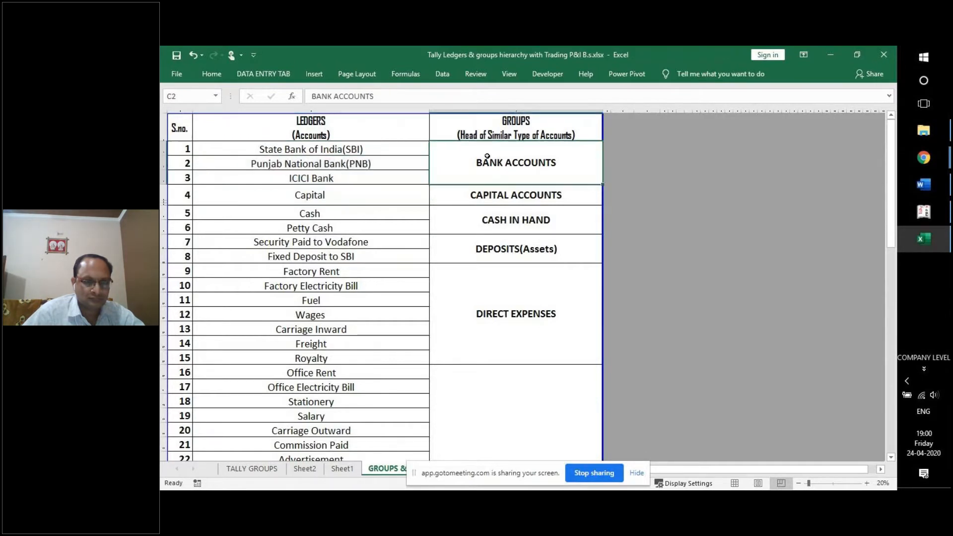
left_click_drag(385, 213, 400, 224)
left_click(483, 217)
left_click_drag(400, 277, 395, 365)
left_click(489, 330)
Match Office Rent–Audit fees to INDIRECT EXPENSES and the income ledgers, like Bad Debts Recovered, to INDIRECT INCOME.
scroll(490, 330, "down", 2)
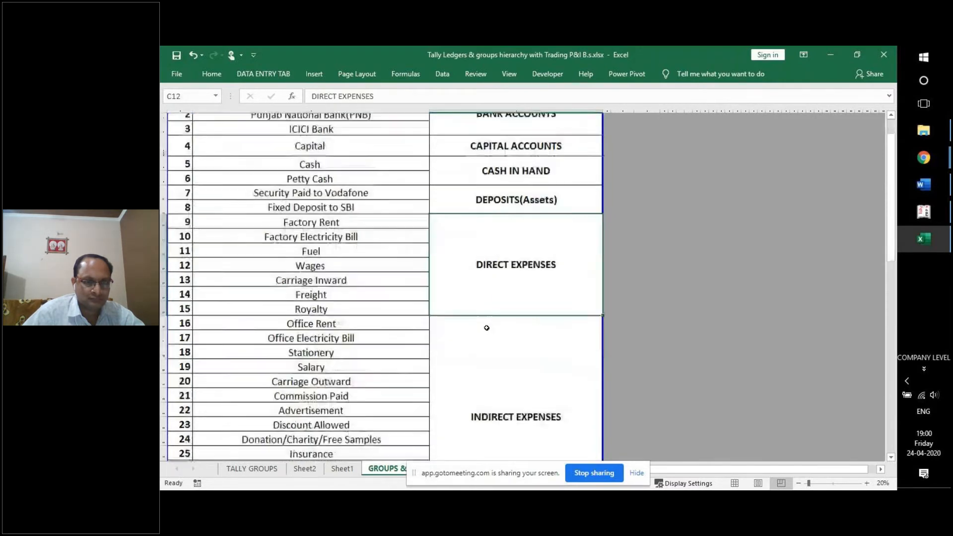
scroll(390, 281, "down", 2)
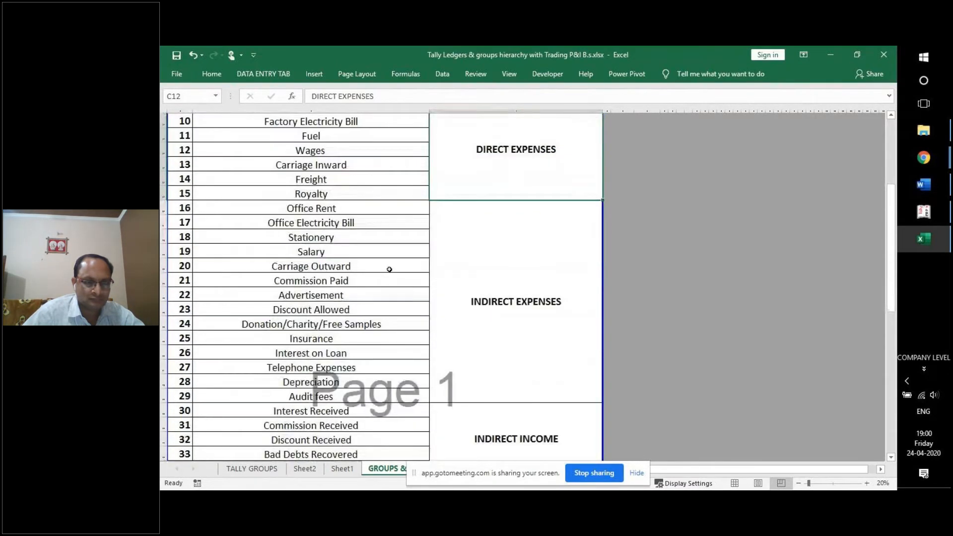
left_click_drag(372, 211, 369, 397)
left_click(520, 297)
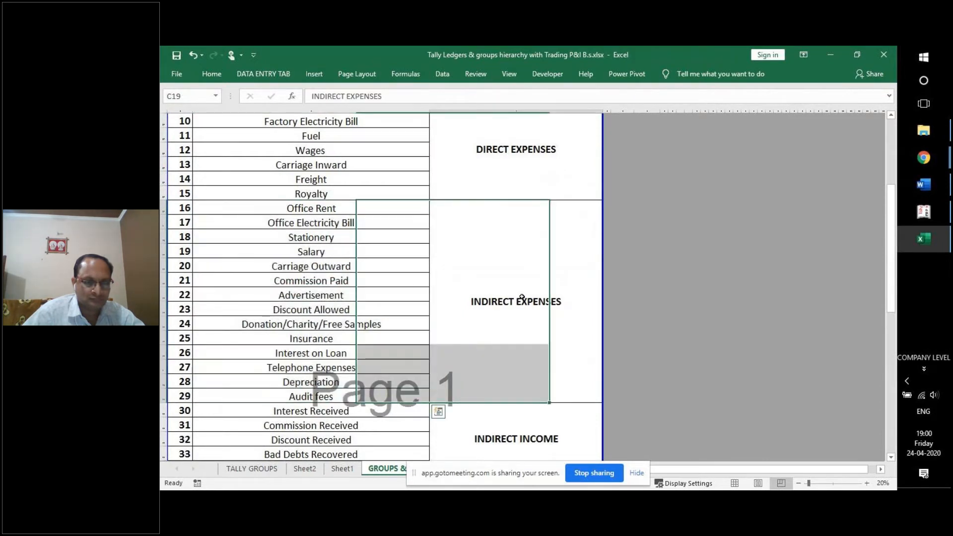
left_click(421, 236, "shift")
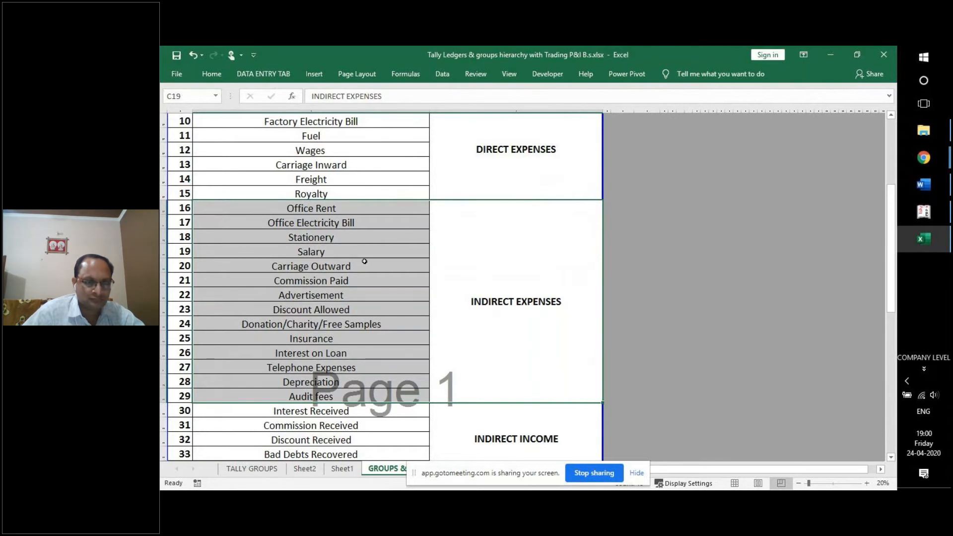
scroll(381, 267, "down", 3)
left_click(436, 292)
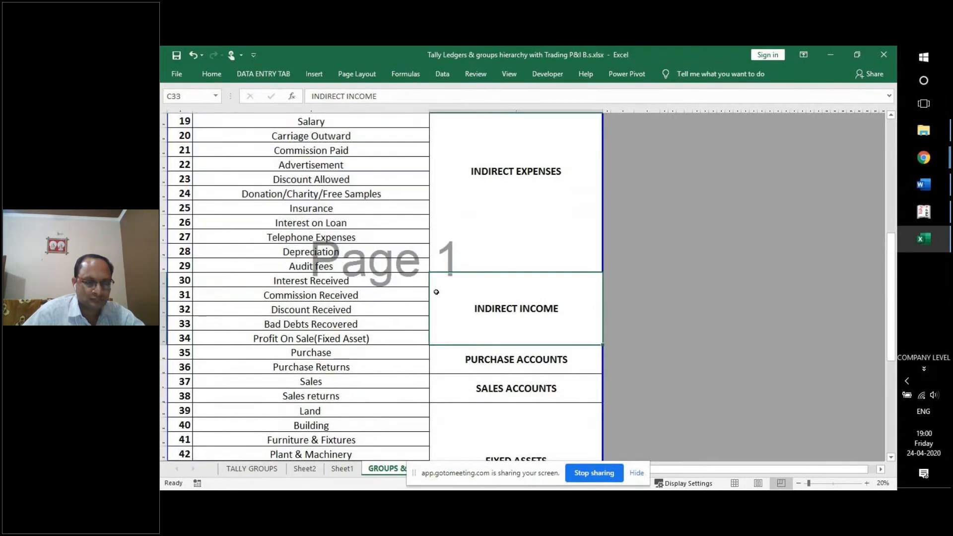
left_click(394, 281)
left_click(387, 295)
left_click(378, 310)
left_click(377, 323)
left_click_drag(377, 281, 490, 316)
left_click(490, 315)
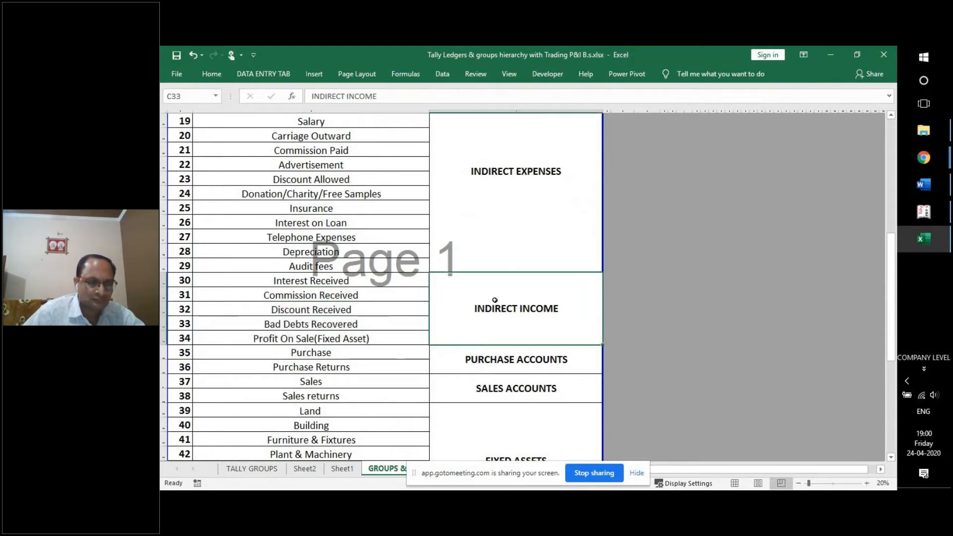
scroll(458, 262, "down", 2)
Compare the TALLY GROUPS chart with the ledgers sheet's LEDGERS and GROUPS headings.
left_click(253, 471)
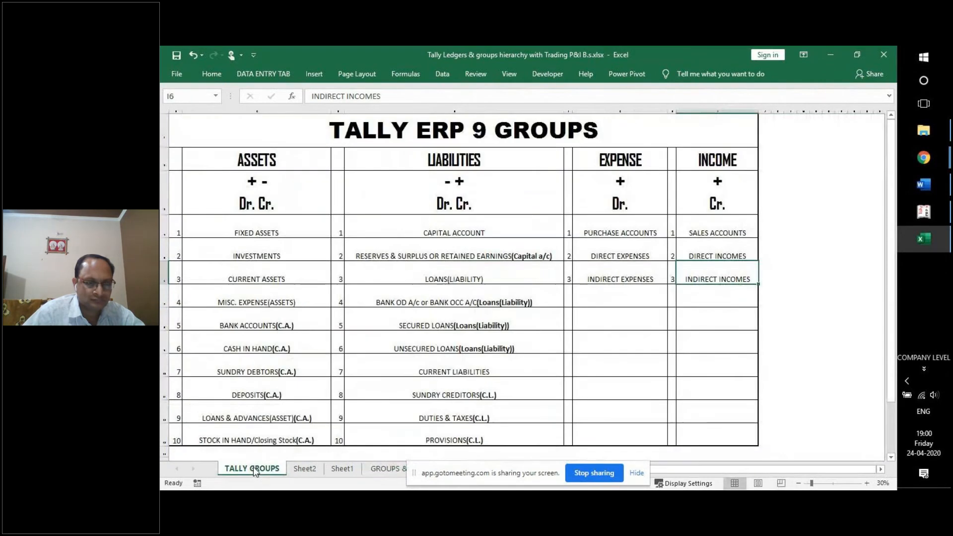
left_click(389, 470)
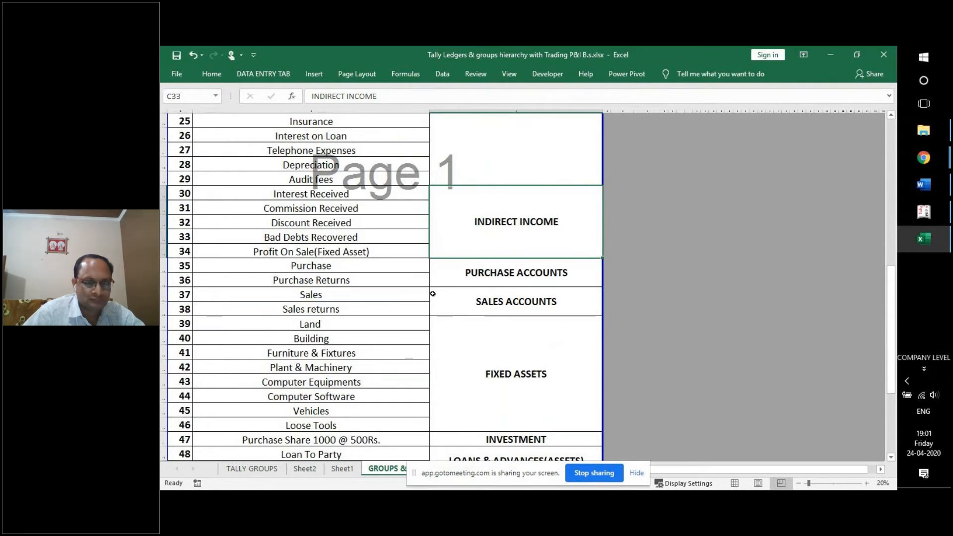
scroll(433, 294, "down", 4)
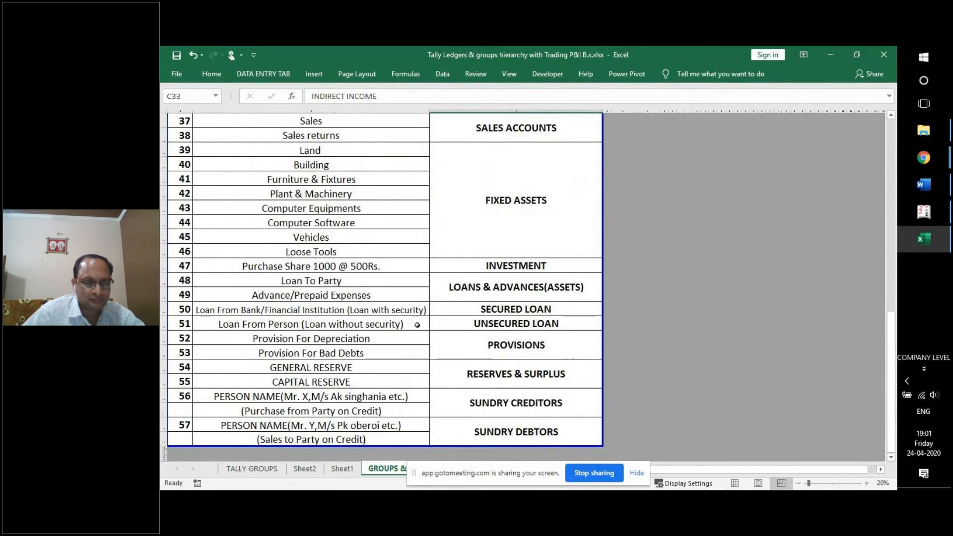
scroll(392, 392, "up", 12)
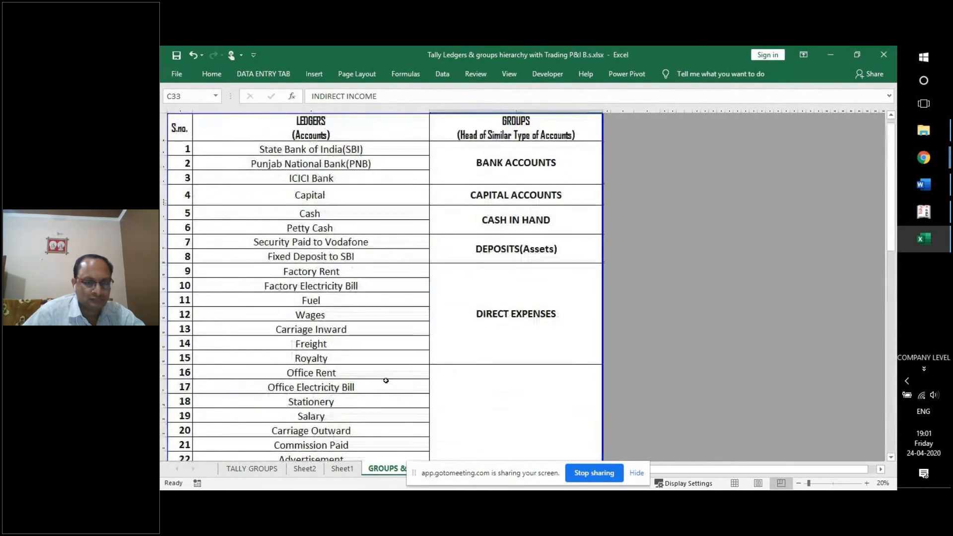
left_click(327, 137)
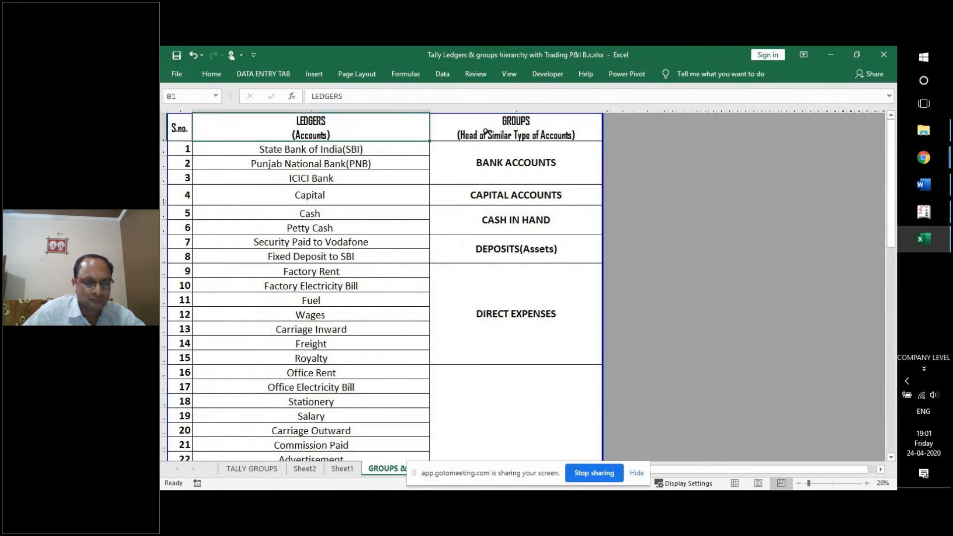
left_click(460, 126)
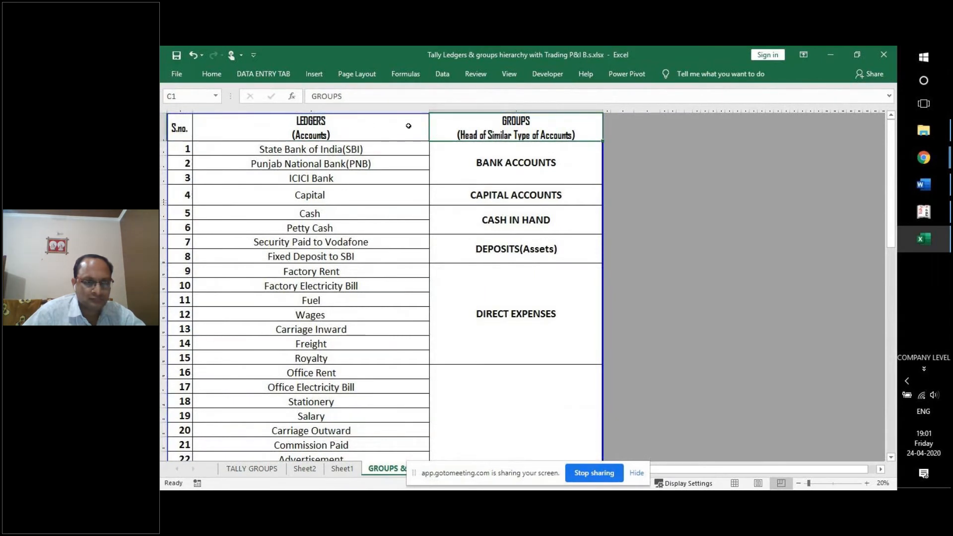
left_click(328, 129)
left_click(455, 129)
left_click(364, 130)
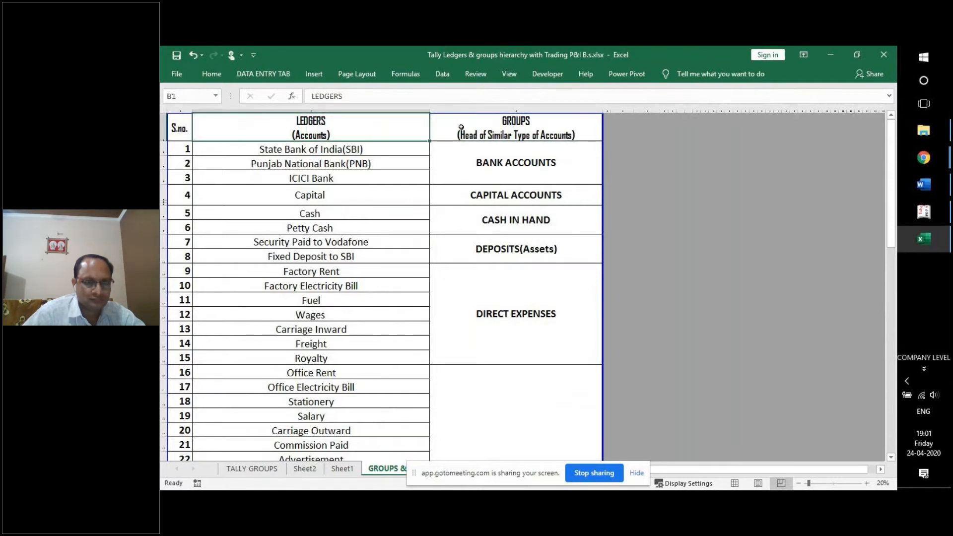
left_click(435, 129)
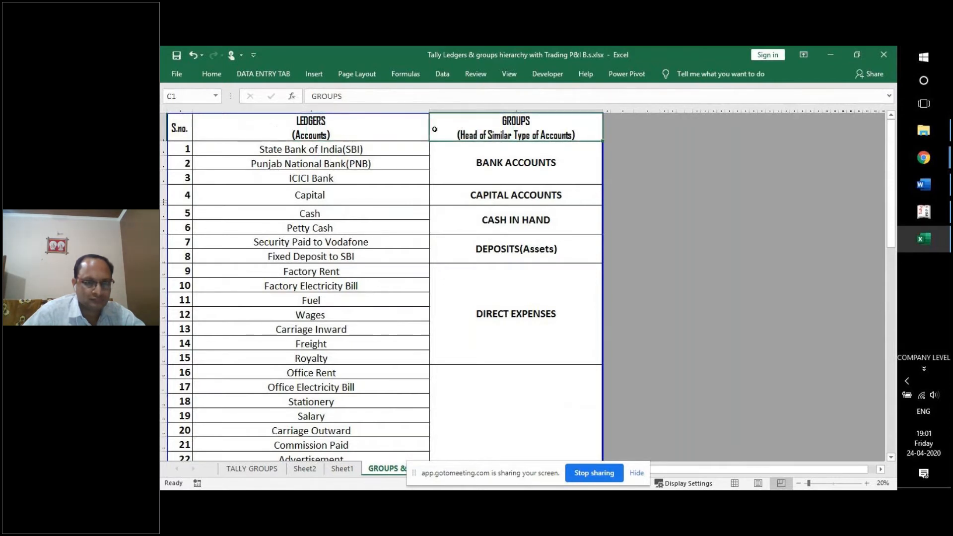
Narrow the S.no. column A slightly, then recheck the headings against the TALLY GROUPS chart.
left_click(184, 128)
left_click_drag(192, 112, 188, 112)
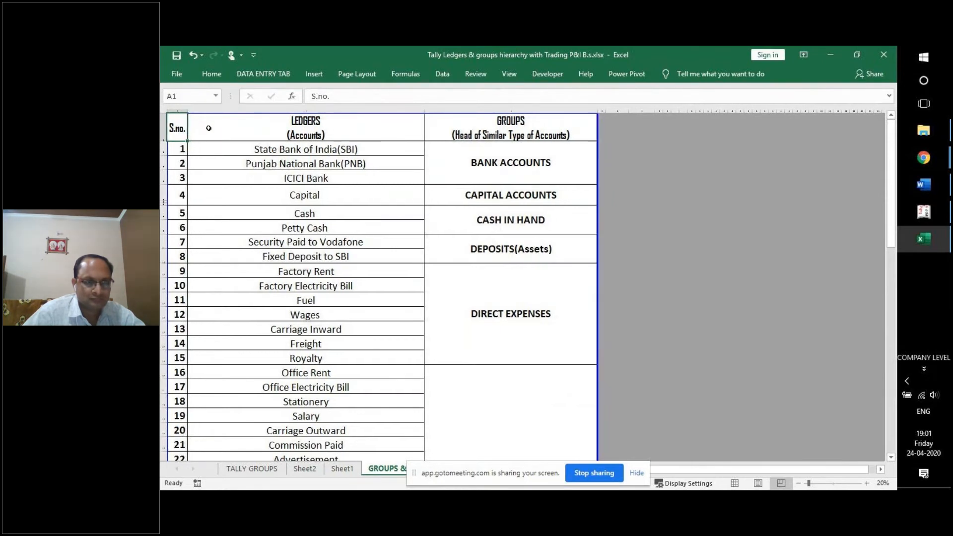
left_click(339, 133)
left_click(433, 132)
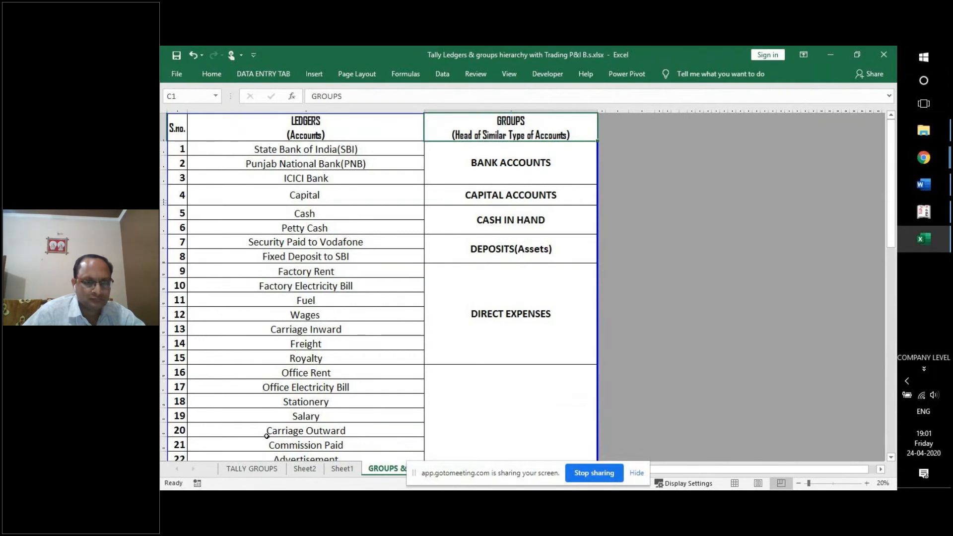
left_click(272, 470)
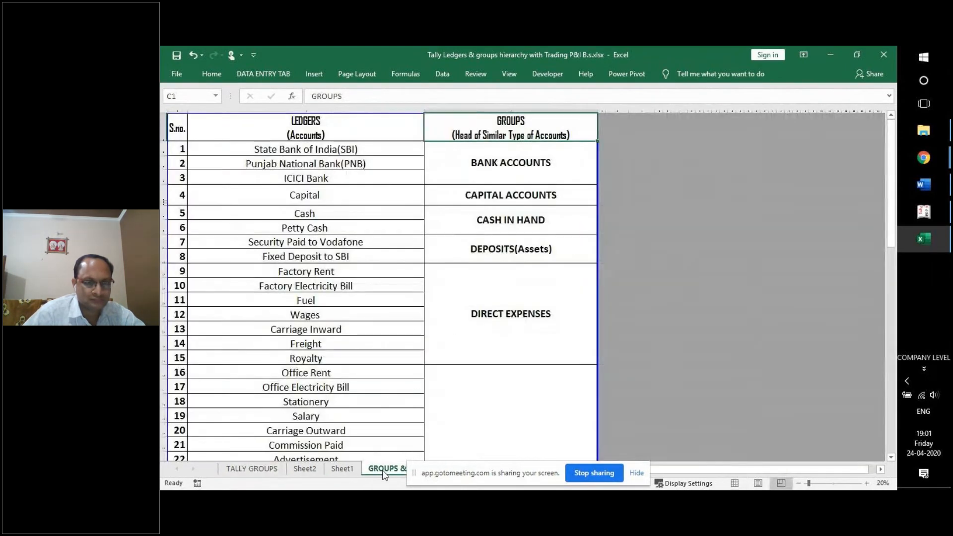
left_click(385, 469)
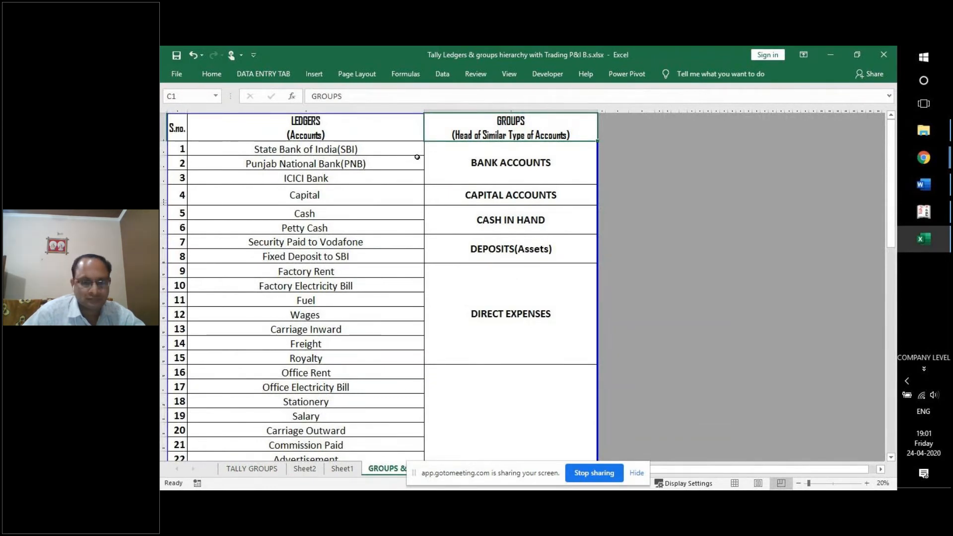
Show the NIPS Tally ERP Complete Training Project document in Word at Lesson 1 Company Creation.
left_click(929, 186)
scroll(536, 203, "up", 10)
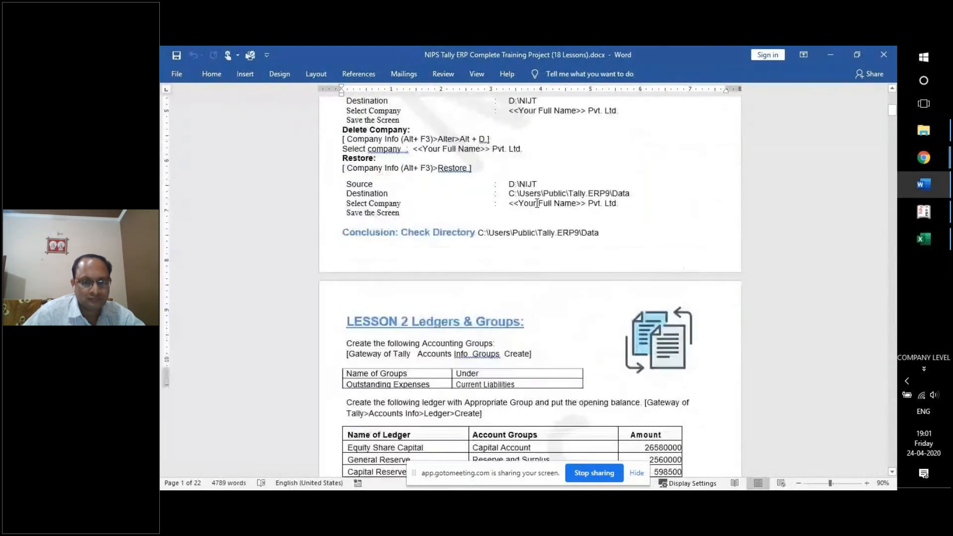
scroll(536, 209, "down", 6)
scroll(536, 208, "down", 3)
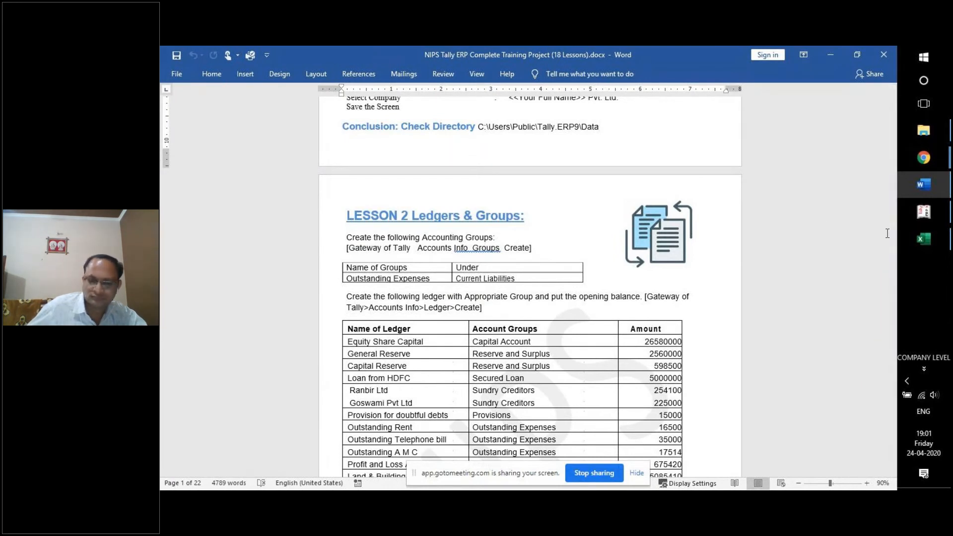
scroll(671, 246, "up", 10)
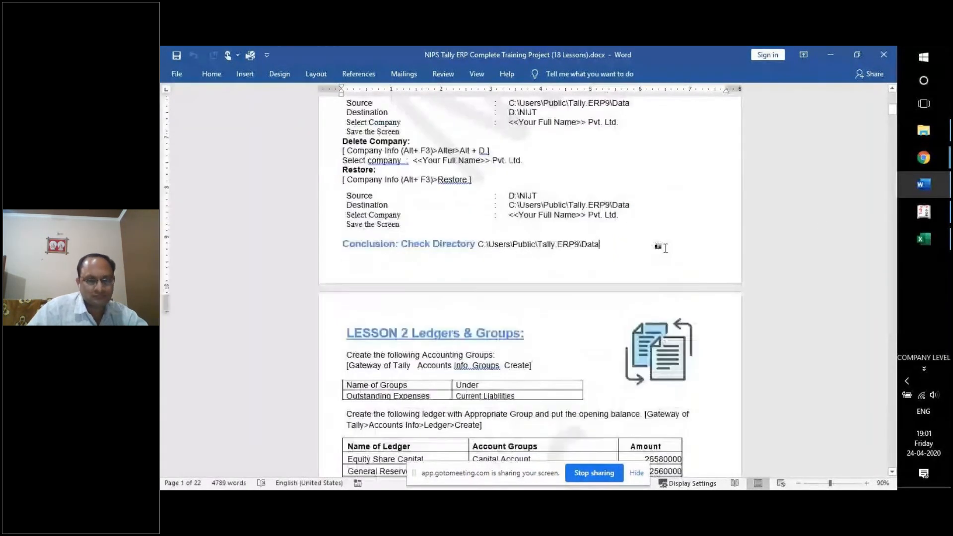
scroll(666, 251, "down", 2)
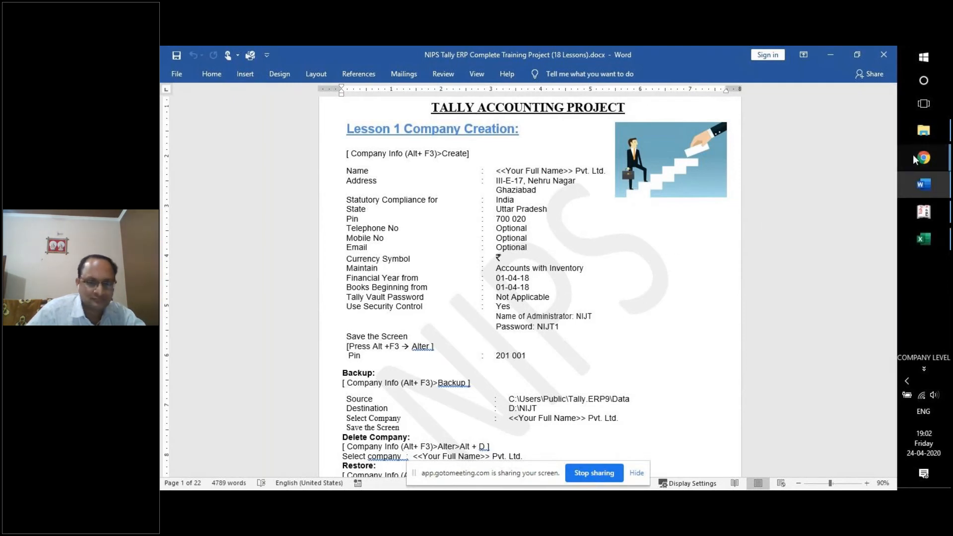
Bring the GoToMeeting window to the front and dismiss the poor network connection notice.
mouse_move(914, 154)
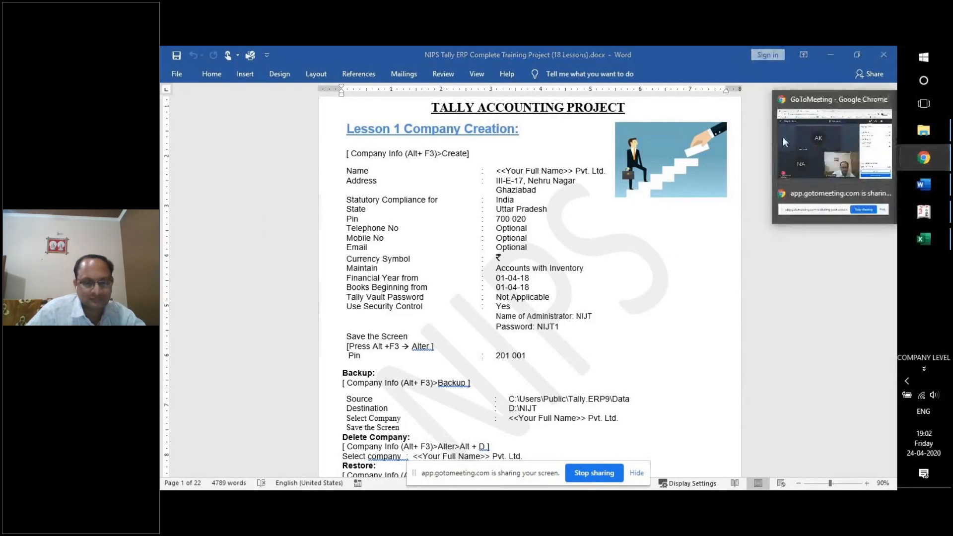
left_click(815, 141)
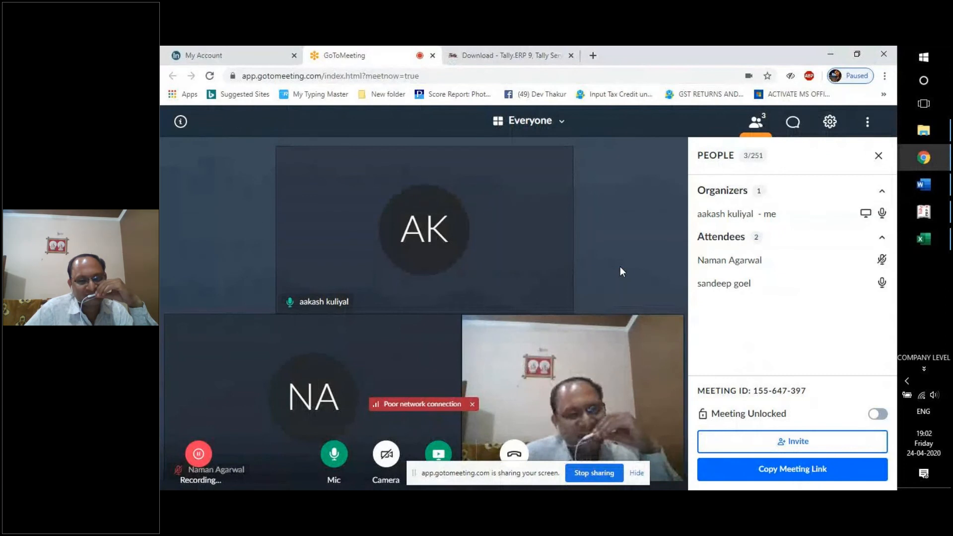
left_click(472, 404)
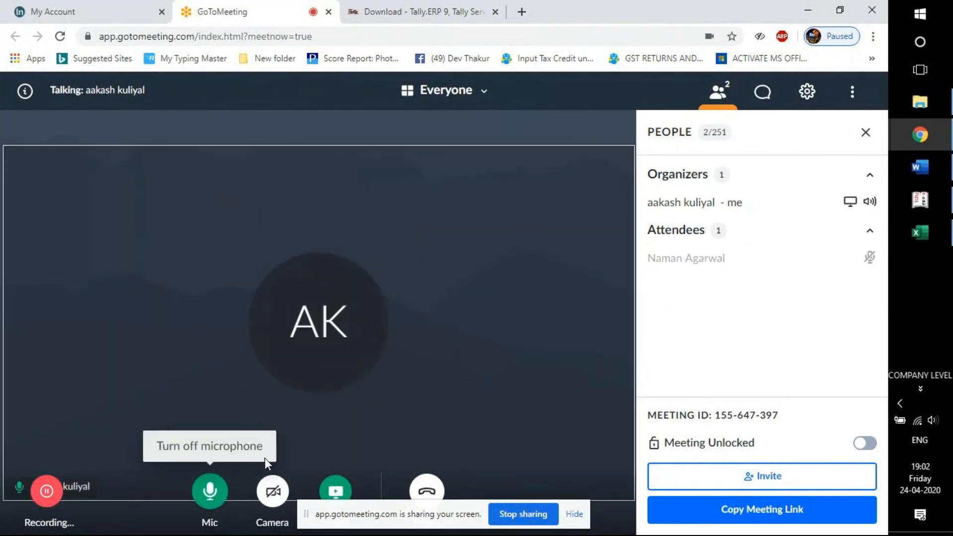
Toggle the People and Chat panels, leaving the participants list showing the organizer and attendee.
left_click(724, 97)
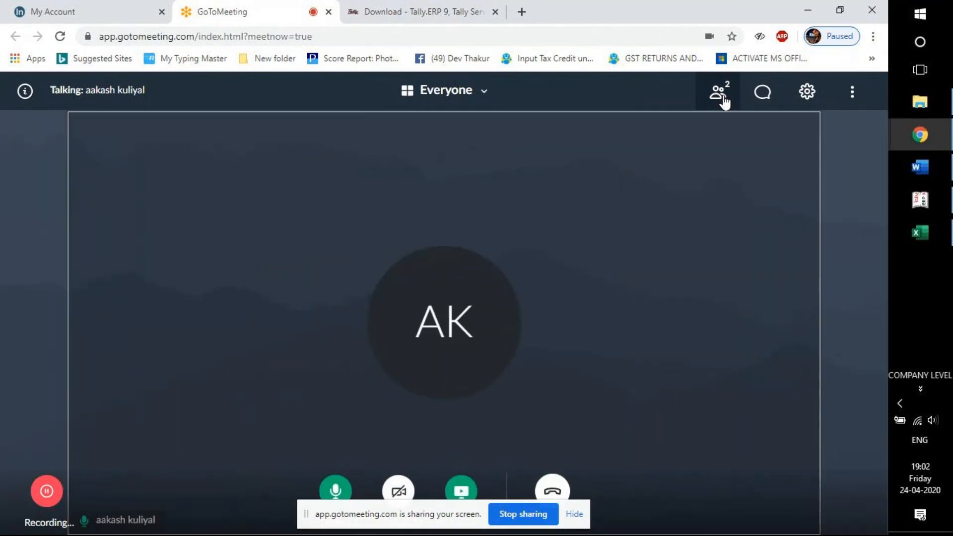
left_click(724, 99)
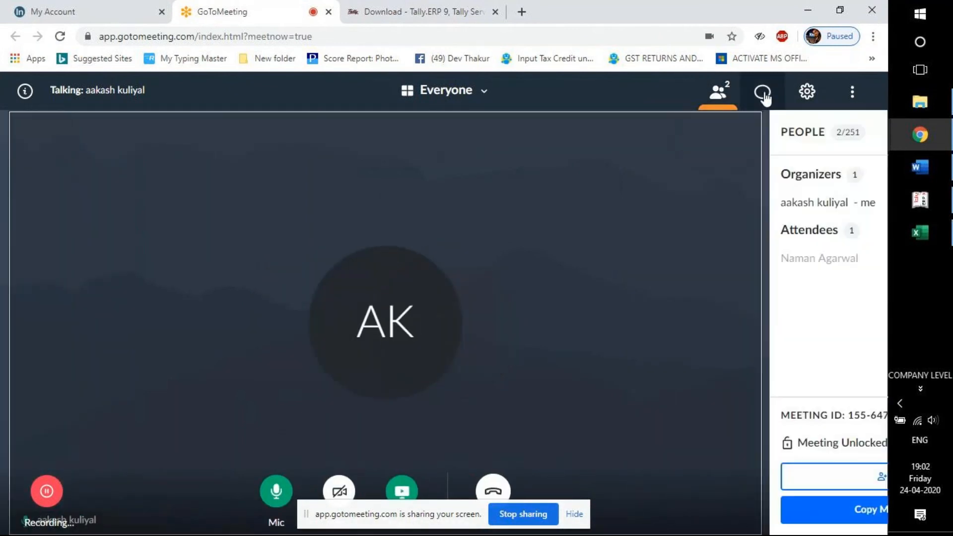
left_click(762, 93)
left_click(727, 105)
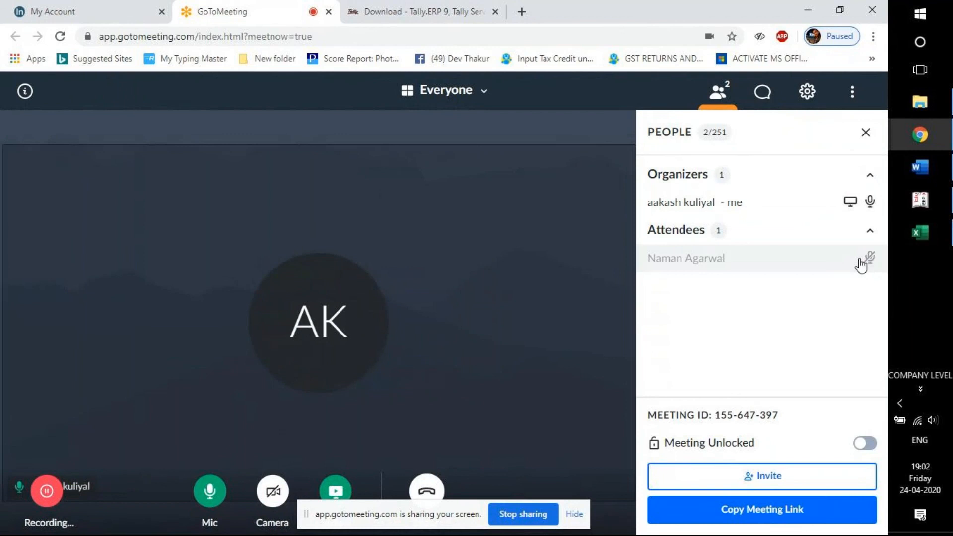